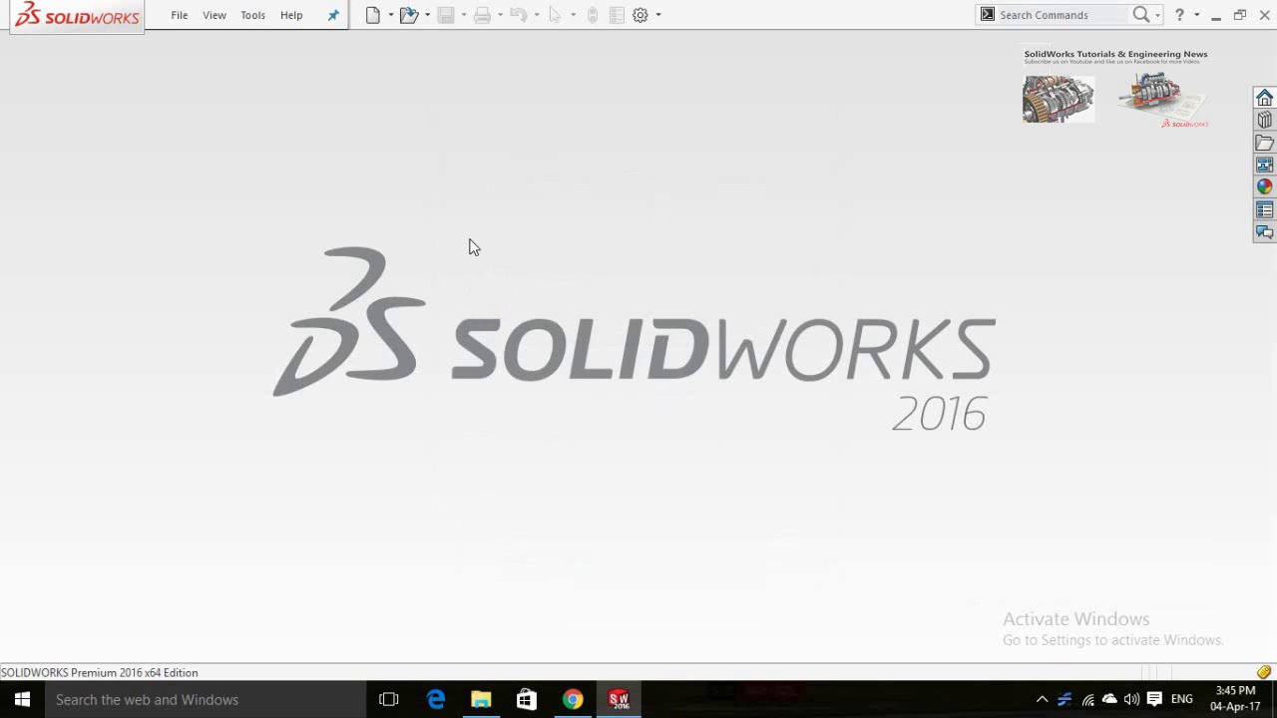
Create a new assembly document and dismiss the Begin Assembly prompt without inserting a component.
{"action": "left_click", "coordinate": [370, 15]}
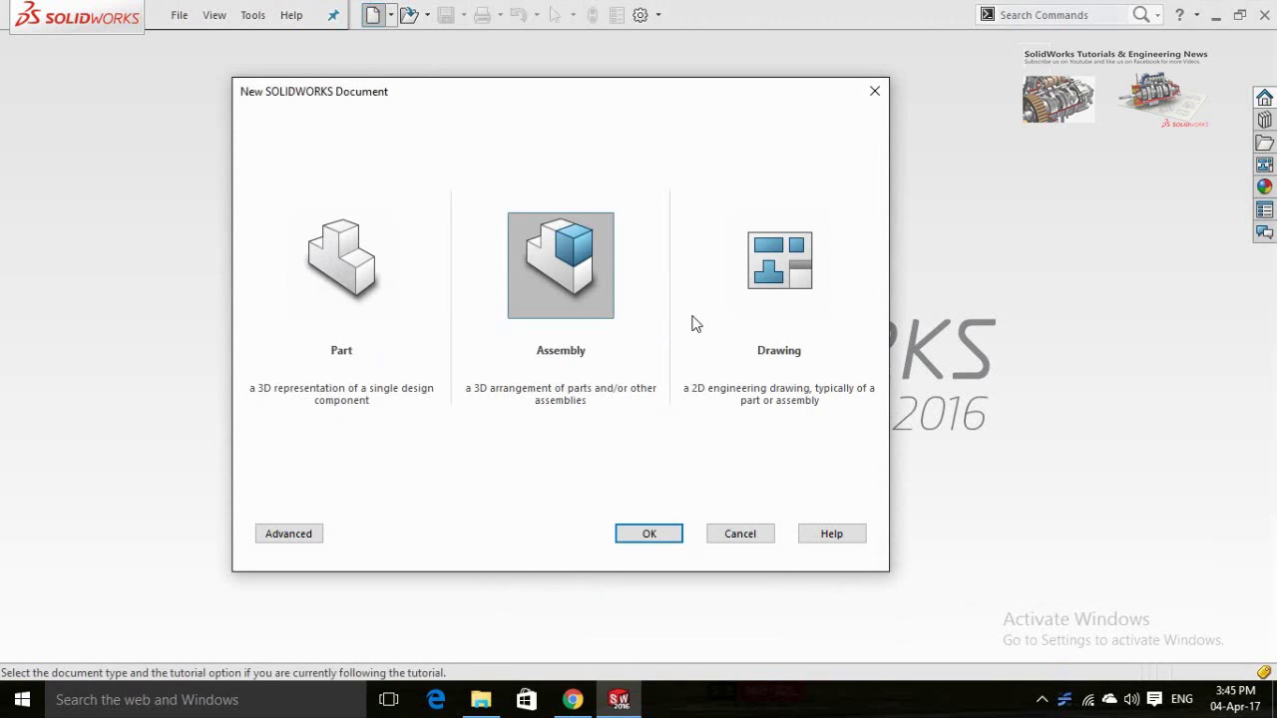
{"action": "double_click", "coordinate": [548, 289]}
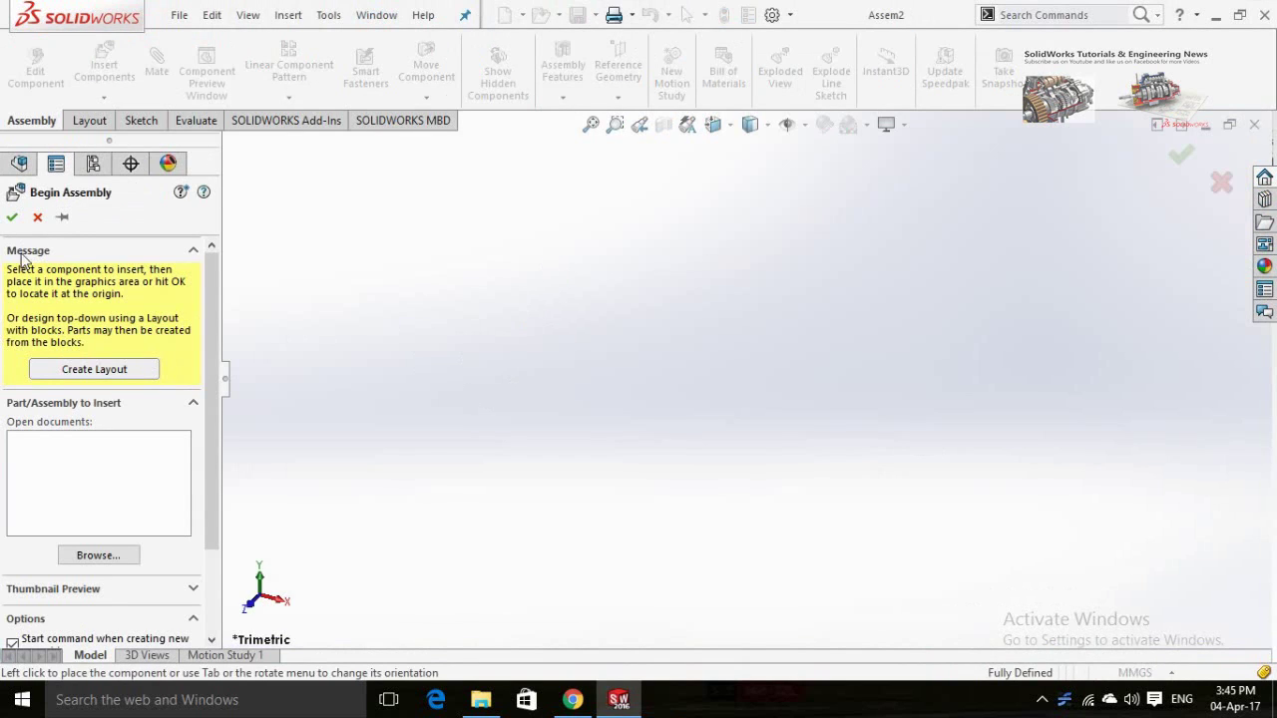
{"action": "left_click", "coordinate": [37, 218]}
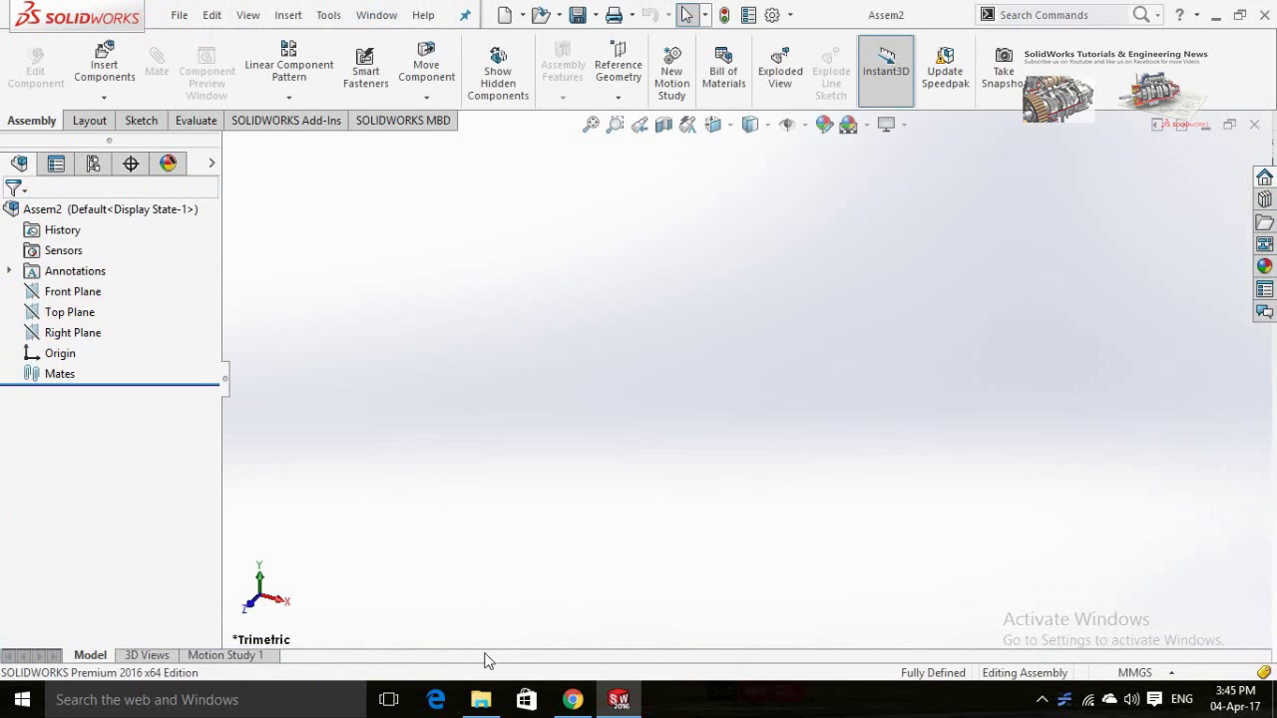
Insert the Main Shaft, Runner Disc Holder, Seal 25x 52 and Bucket parts from the PEDO folder into the assembly together.
{"action": "left_click", "coordinate": [481, 700]}
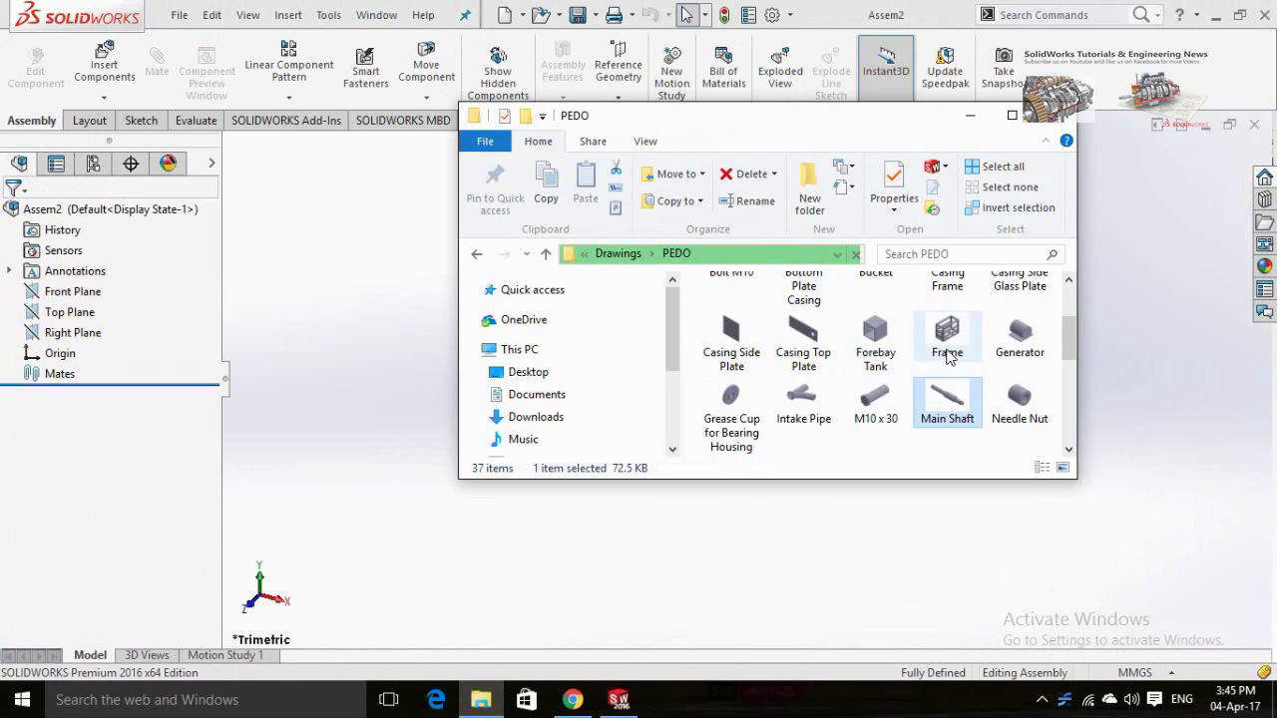
{"action": "scroll", "coordinate": [948, 357], "scroll_direction": "up", "scroll_amount": 2}
{"action": "left_click", "coordinate": [878, 369]}
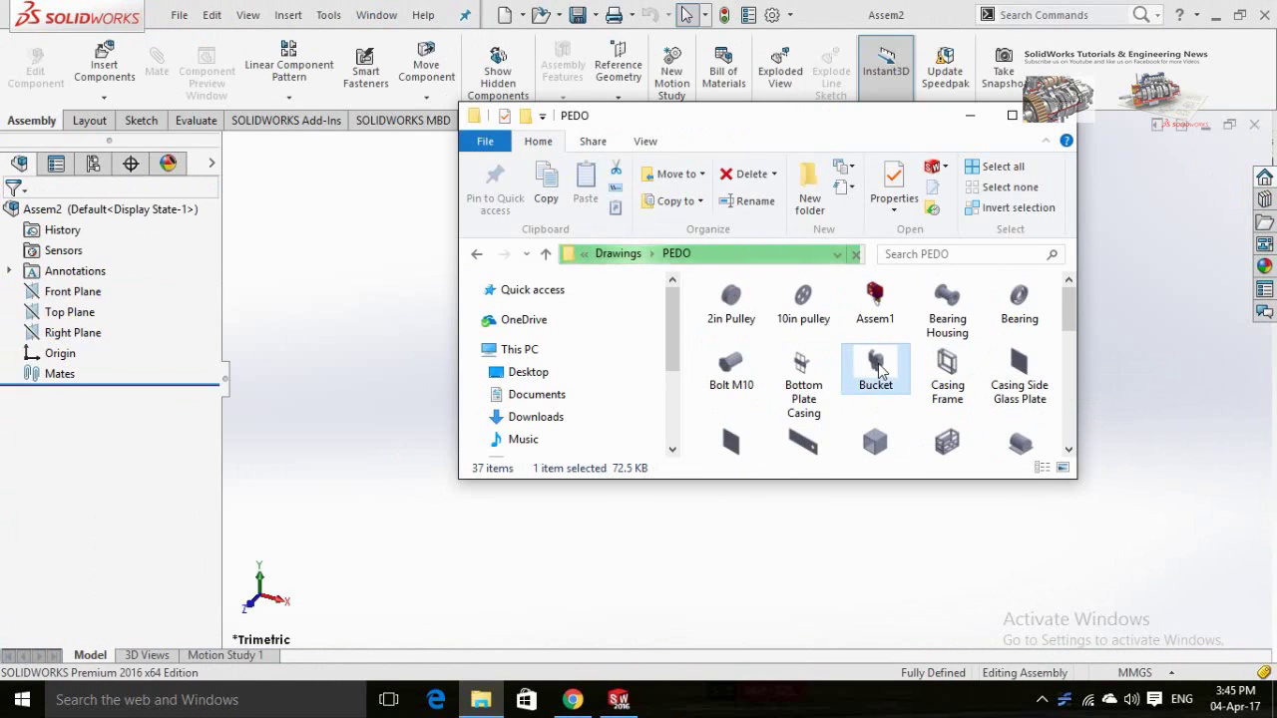
{"action": "scroll", "coordinate": [878, 369], "scroll_direction": "down", "scroll_amount": 5}
{"action": "left_click", "coordinate": [961, 397]}
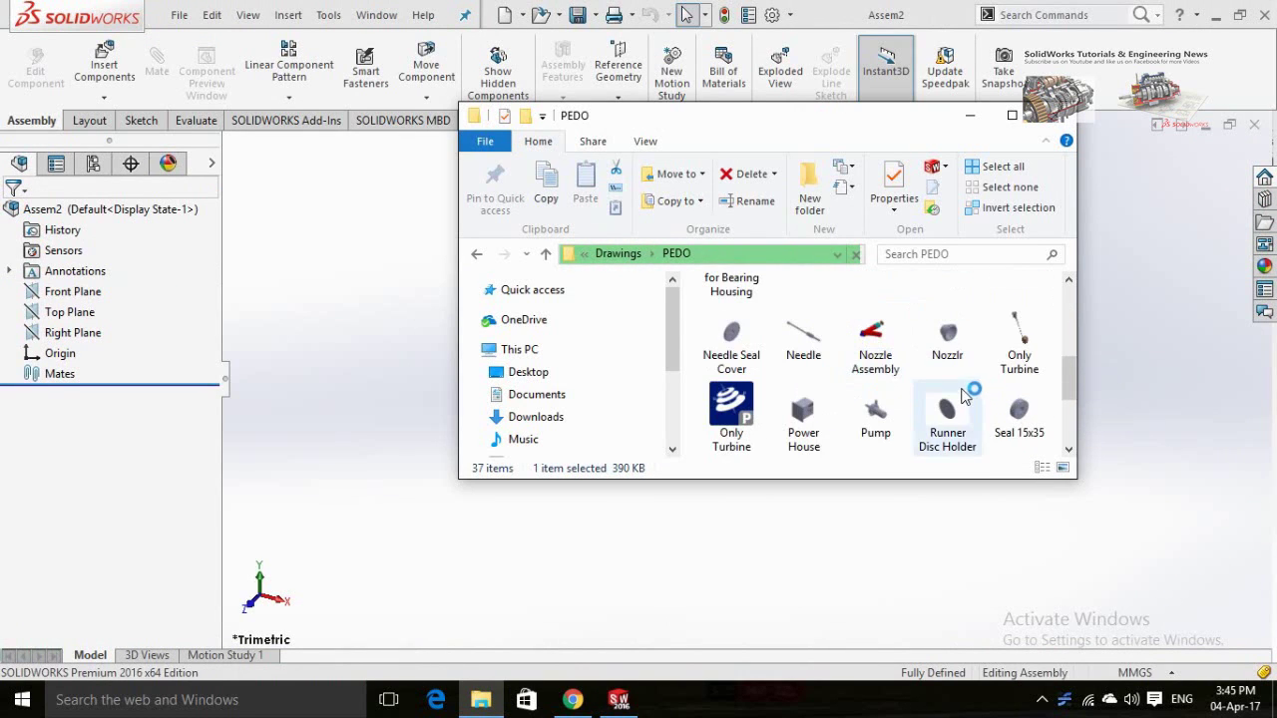
{"action": "scroll", "coordinate": [964, 396], "scroll_direction": "down", "scroll_amount": 2}
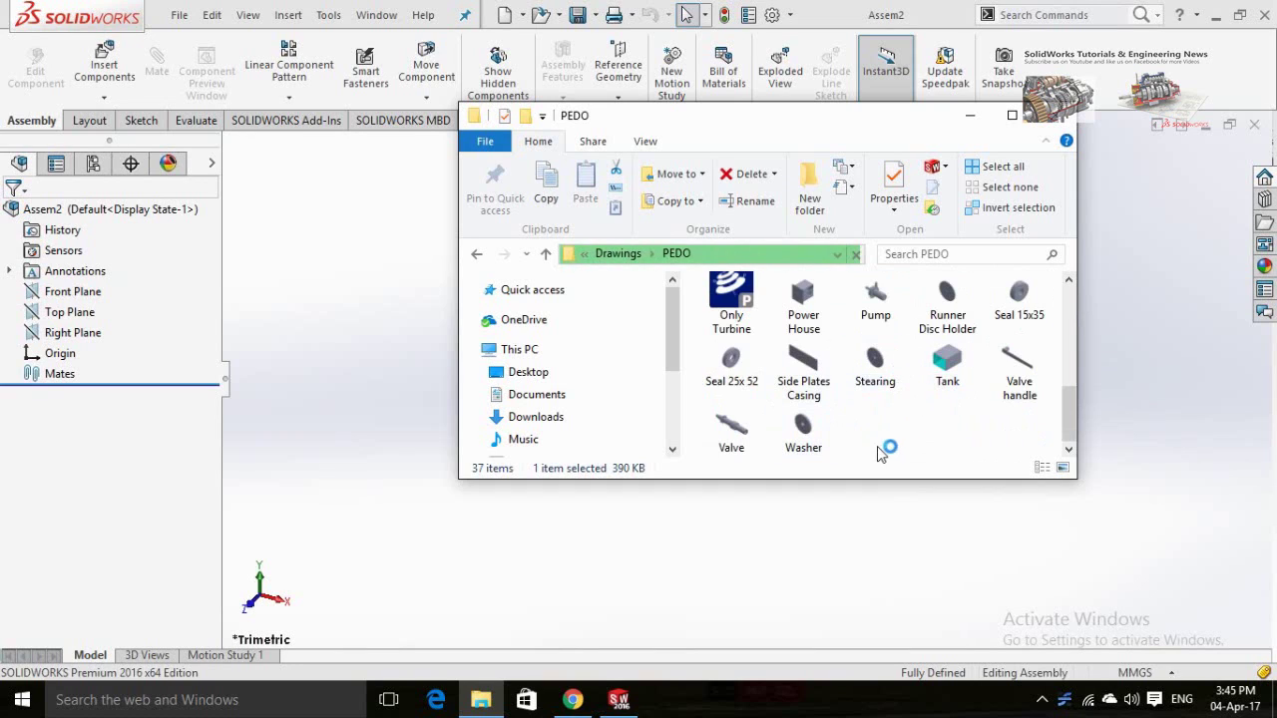
{"action": "left_click", "coordinate": [733, 362], "text": "ctrl"}
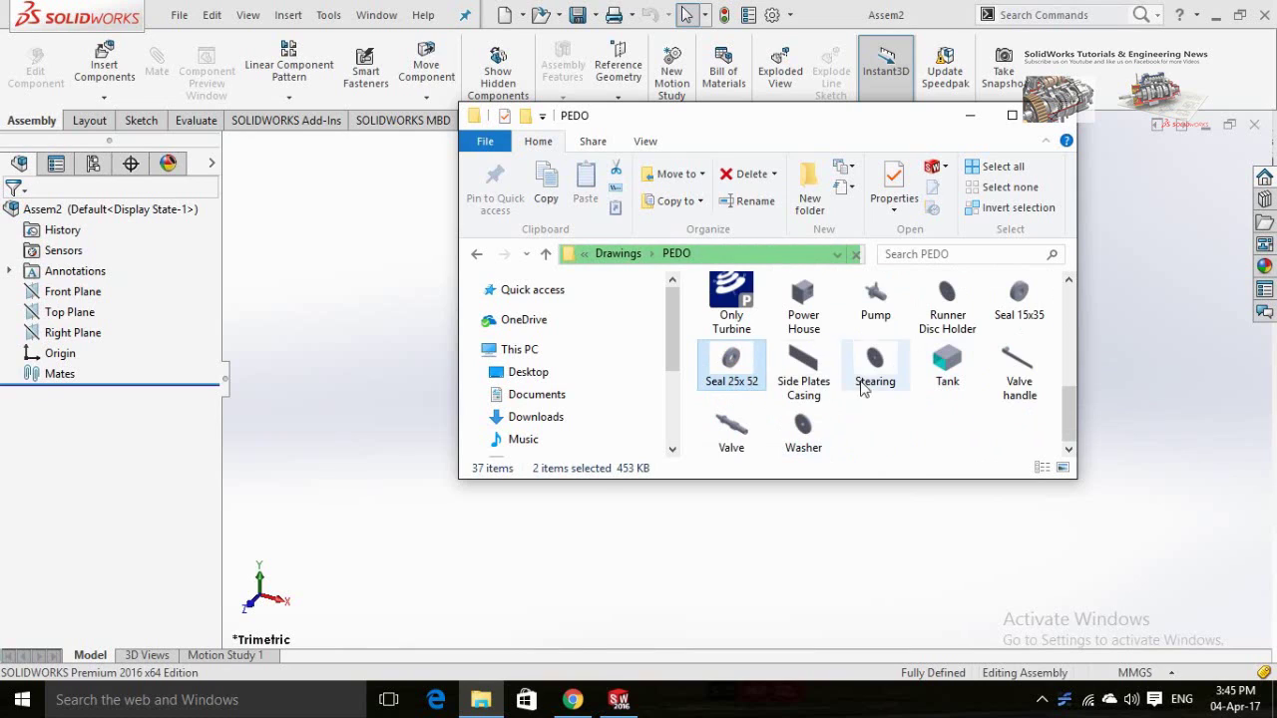
{"action": "left_click", "coordinate": [948, 304], "text": "ctrl"}
{"action": "left_click", "coordinate": [950, 384], "text": "ctrl"}
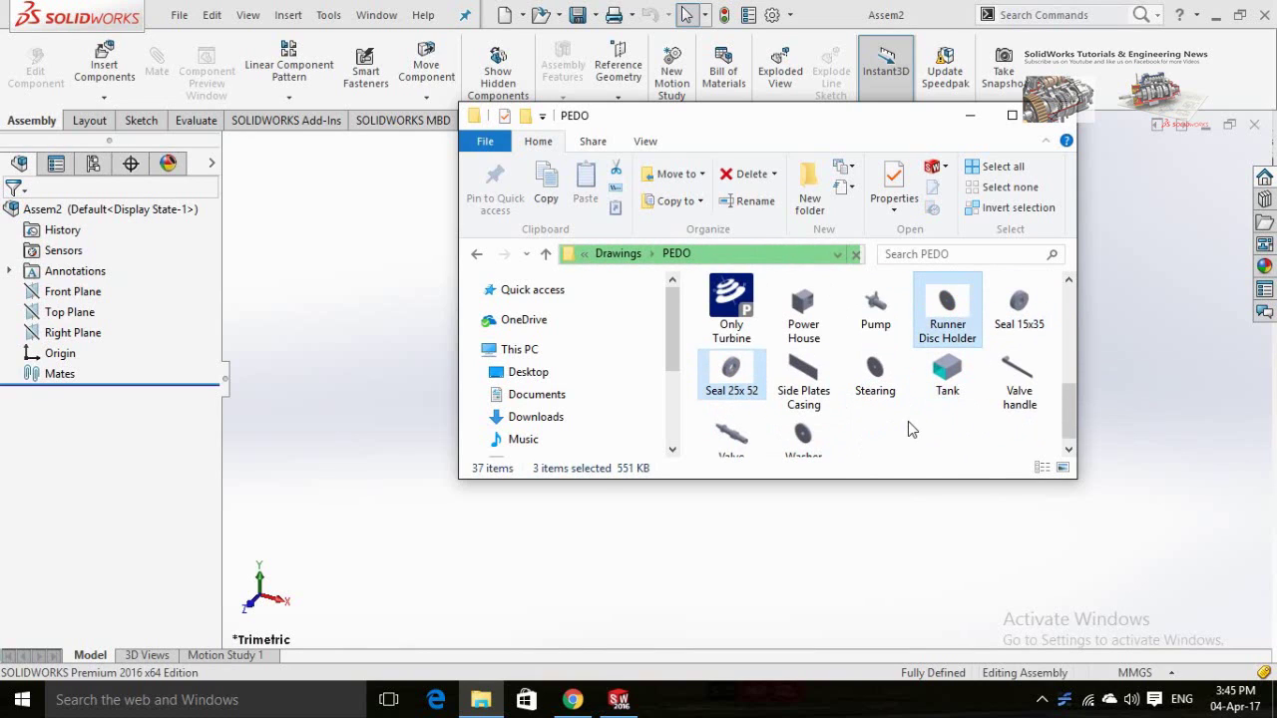
{"action": "scroll", "coordinate": [907, 421], "scroll_direction": "up", "scroll_amount": 1}
{"action": "scroll", "coordinate": [908, 421], "scroll_direction": "up", "scroll_amount": 1}
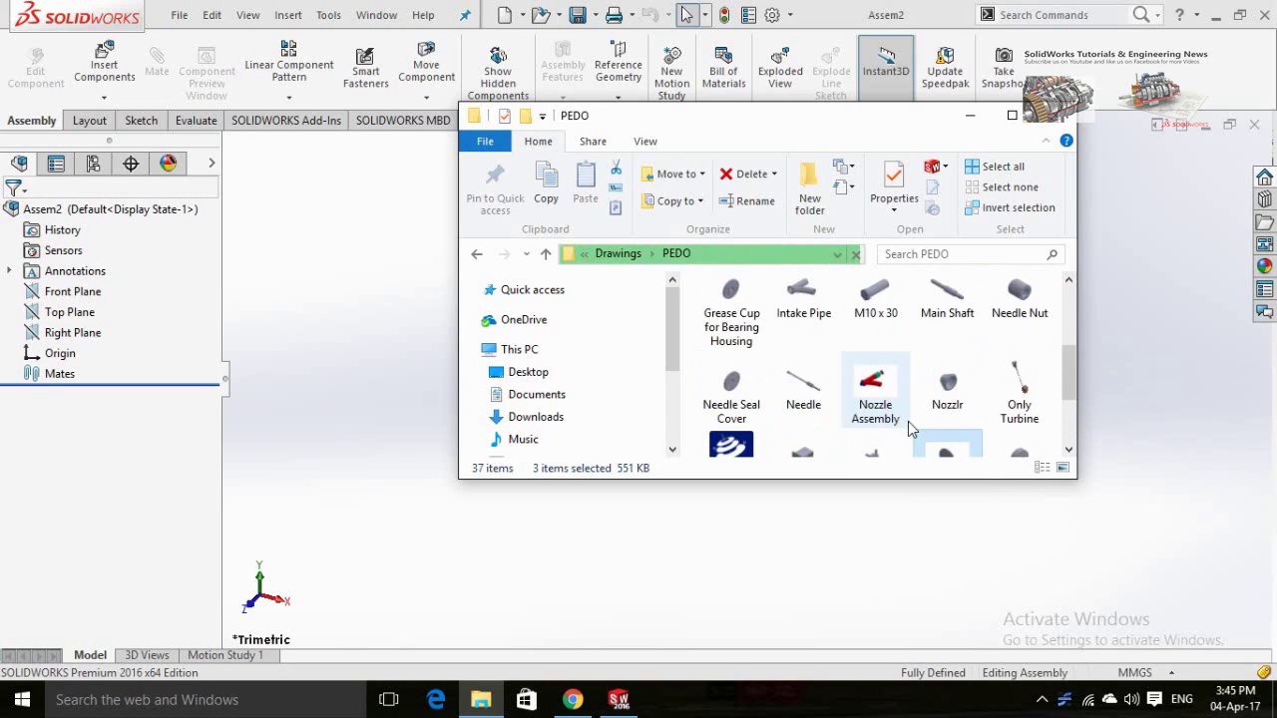
{"action": "left_click", "coordinate": [947, 294], "text": "ctrl"}
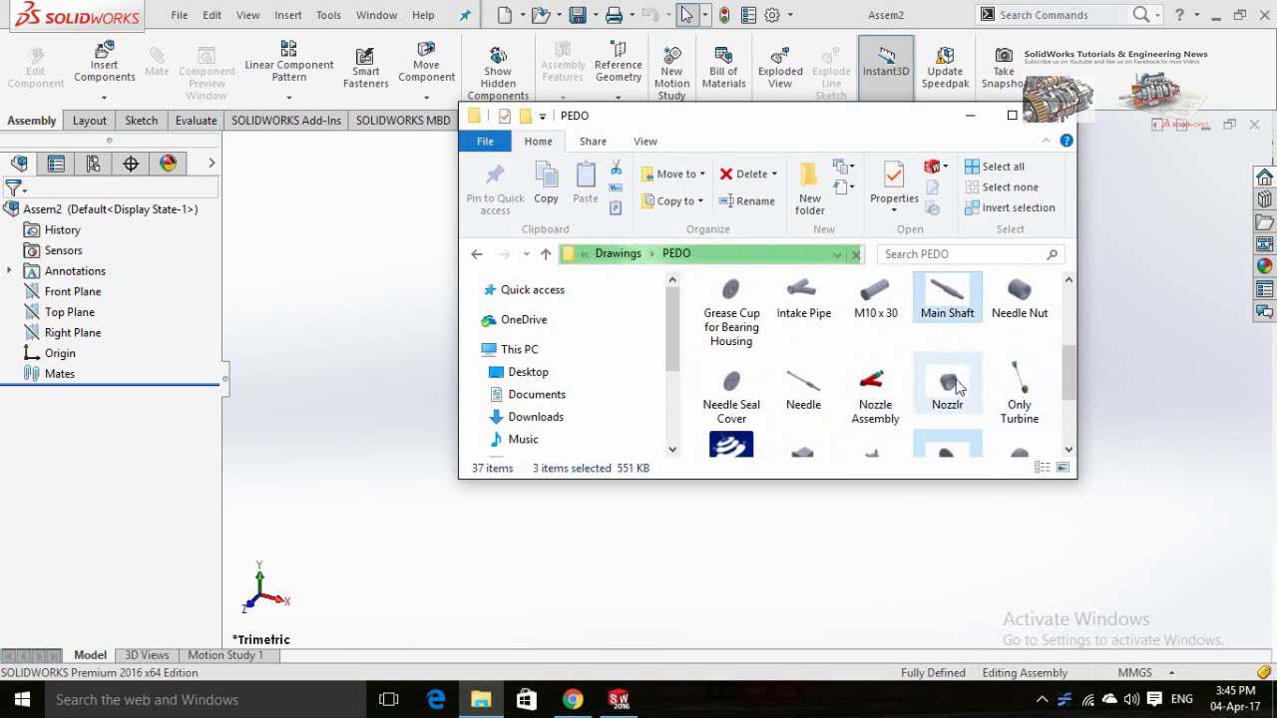
{"action": "scroll", "coordinate": [947, 382], "scroll_direction": "up", "scroll_amount": 2}
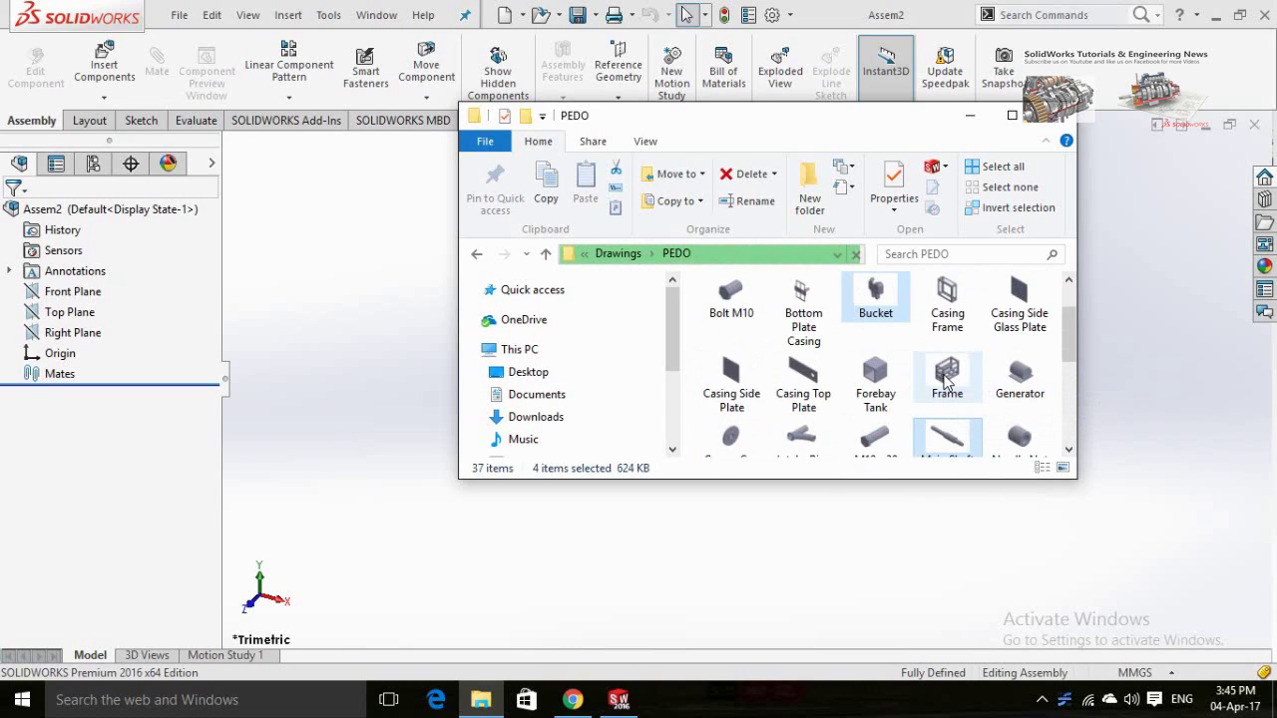
{"action": "left_click_drag", "start_coordinate": [963, 438], "coordinate": [379, 476]}
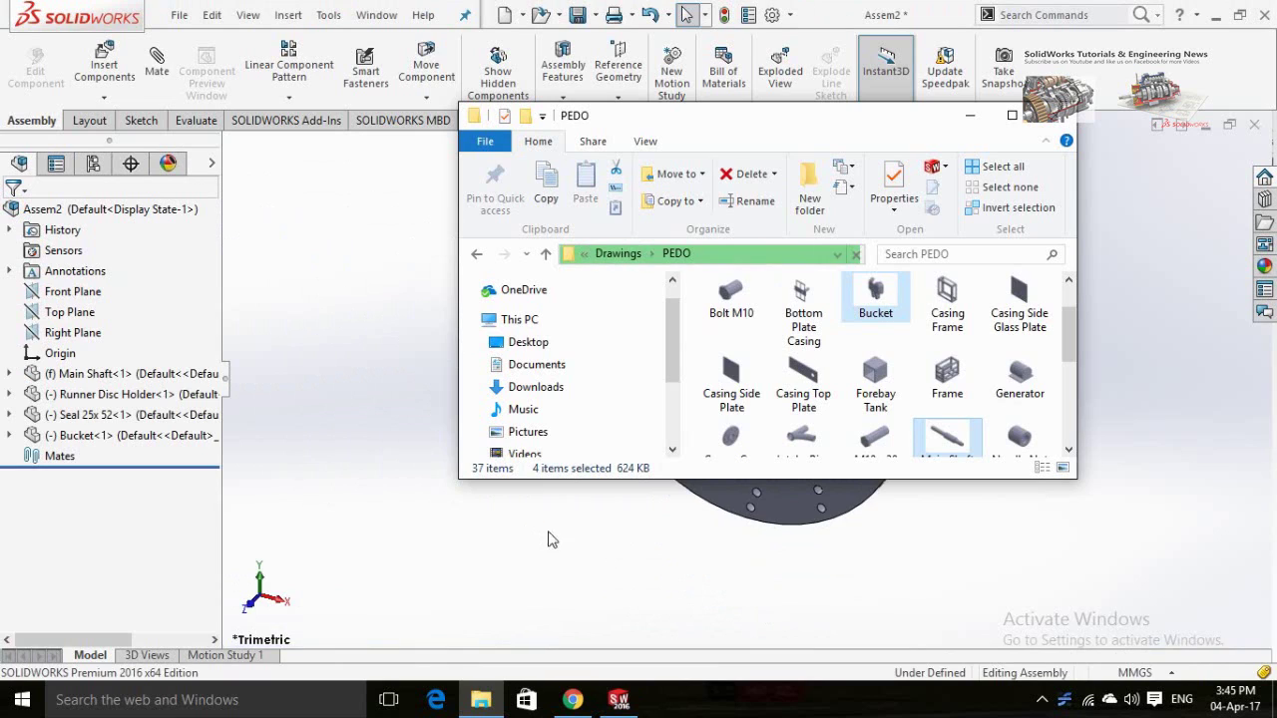
Add the Bearing and the M10 x 30 bolt from the PEDO folder, placing both below the runner disc.
{"action": "scroll", "coordinate": [997, 379], "scroll_direction": "up", "scroll_amount": 1}
{"action": "left_click", "coordinate": [947, 304]}
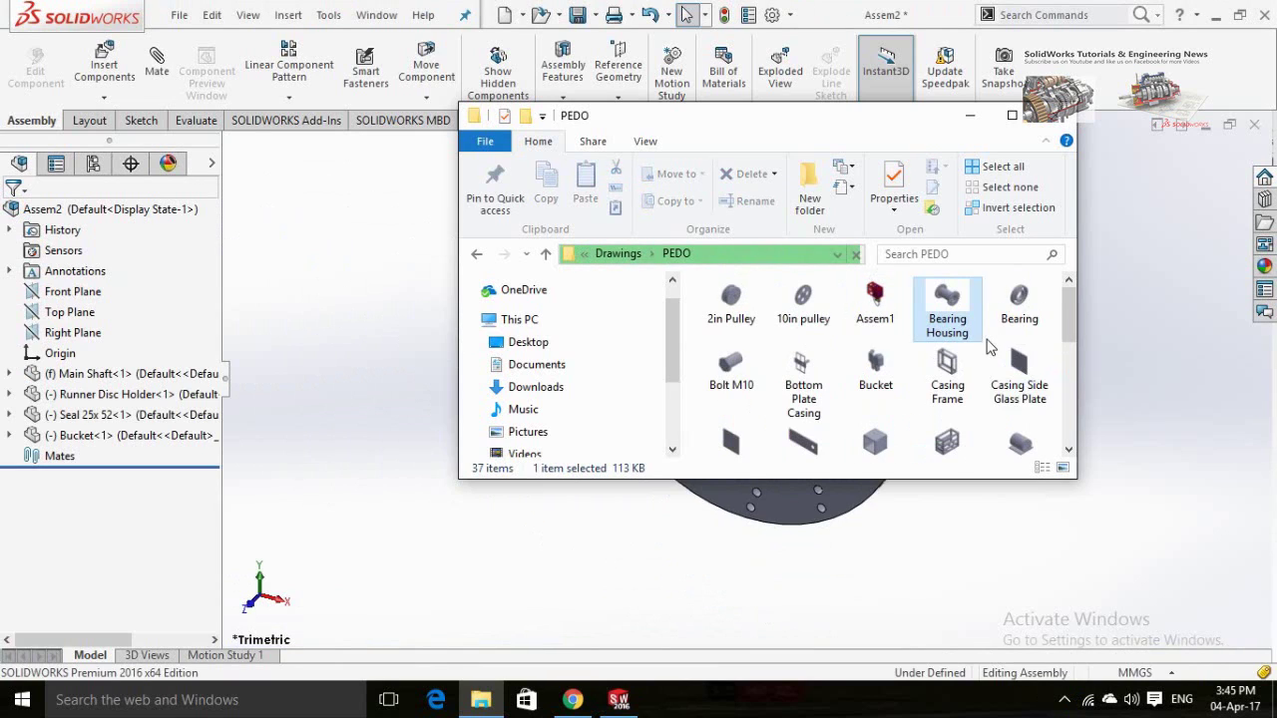
{"action": "left_click", "coordinate": [1018, 299]}
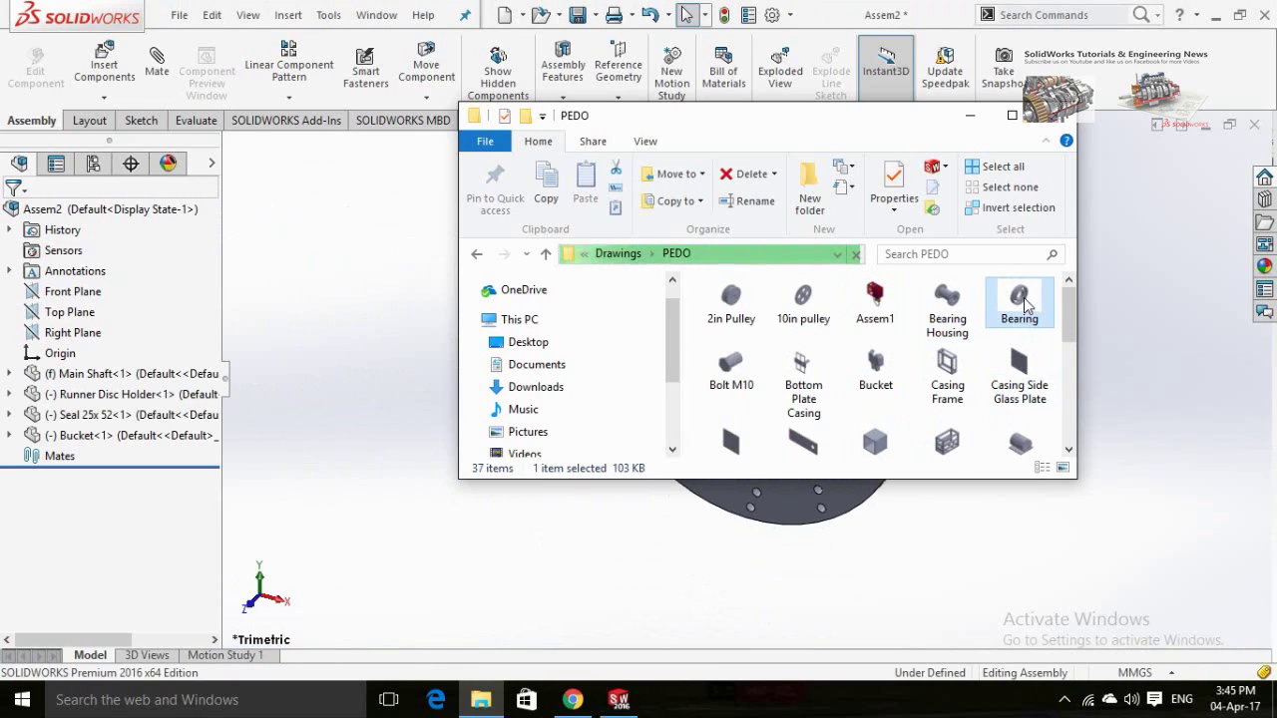
{"action": "left_click_drag", "start_coordinate": [726, 556], "coordinate": [724, 559]}
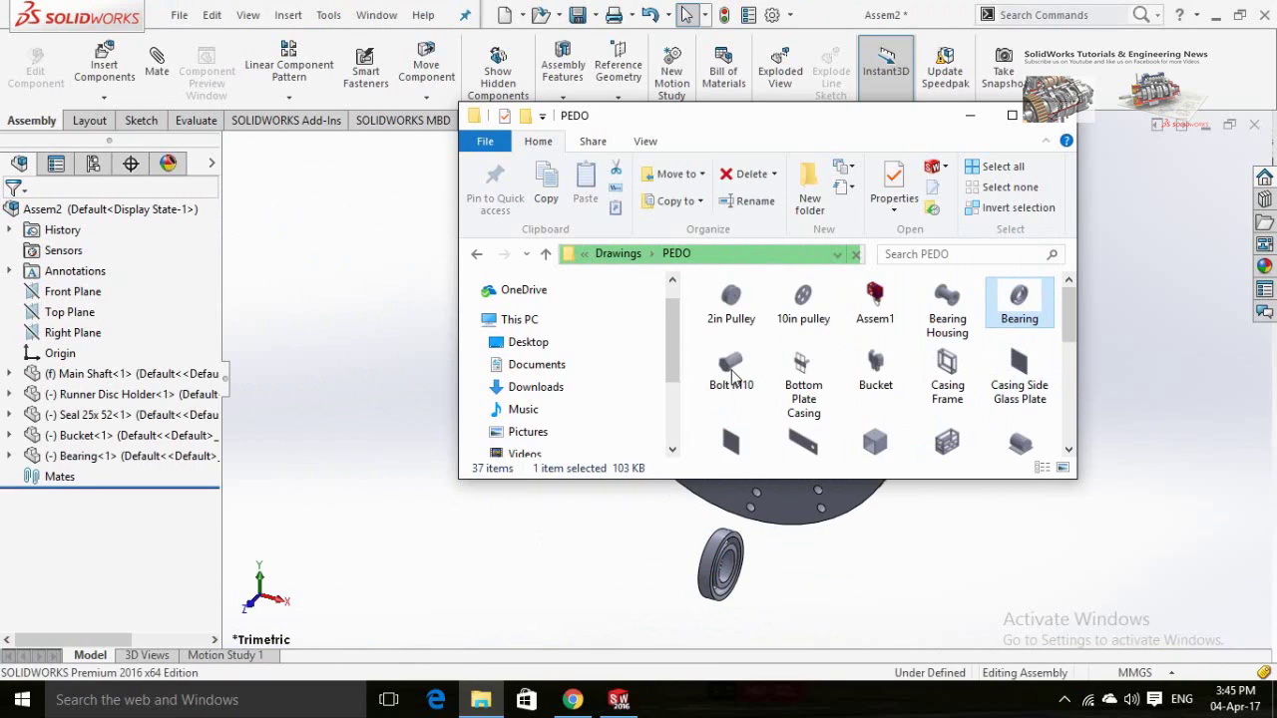
{"action": "scroll", "coordinate": [947, 389], "scroll_direction": "down", "scroll_amount": 2}
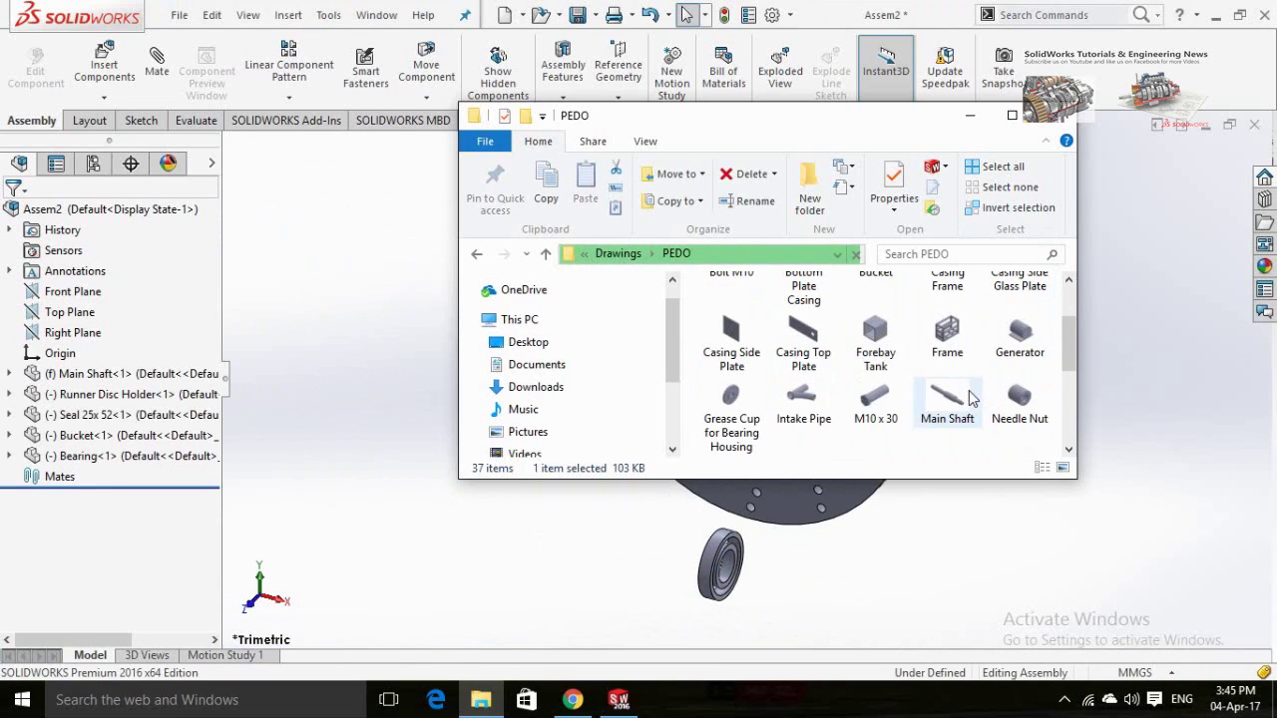
{"action": "left_click_drag", "start_coordinate": [884, 401], "coordinate": [907, 569]}
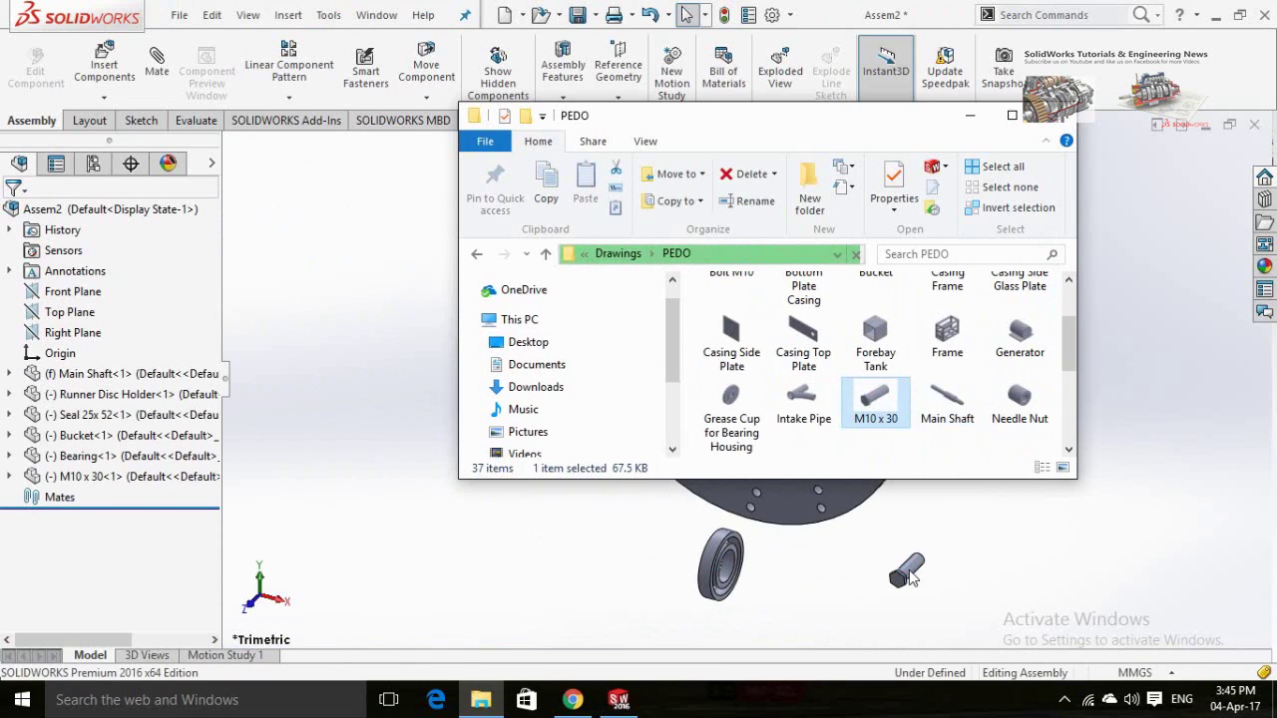
{"action": "left_click", "coordinate": [843, 578]}
{"action": "middle_click_drag", "start_coordinate": [864, 539], "coordinate": [844, 507]}
Add the Bearing Housing from the PEDO folder, placing it beside the bearing.
{"action": "left_click", "coordinate": [481, 699]}
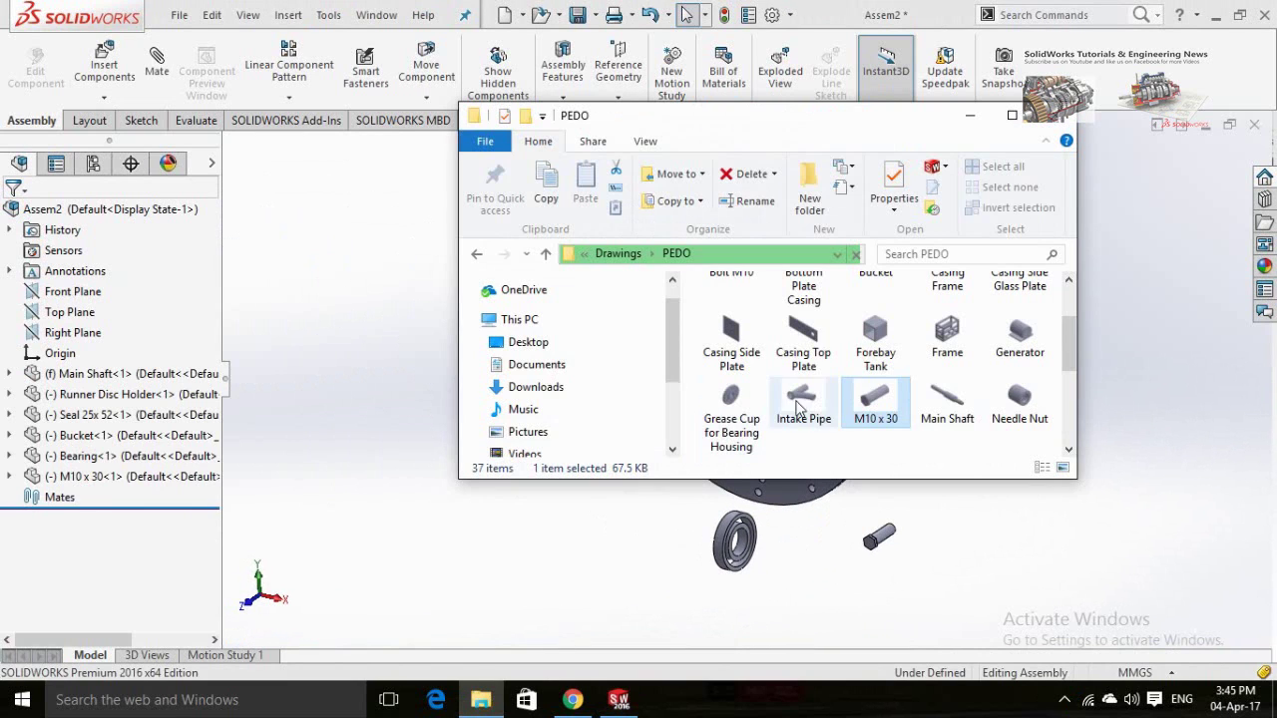
{"action": "left_click", "coordinate": [885, 340]}
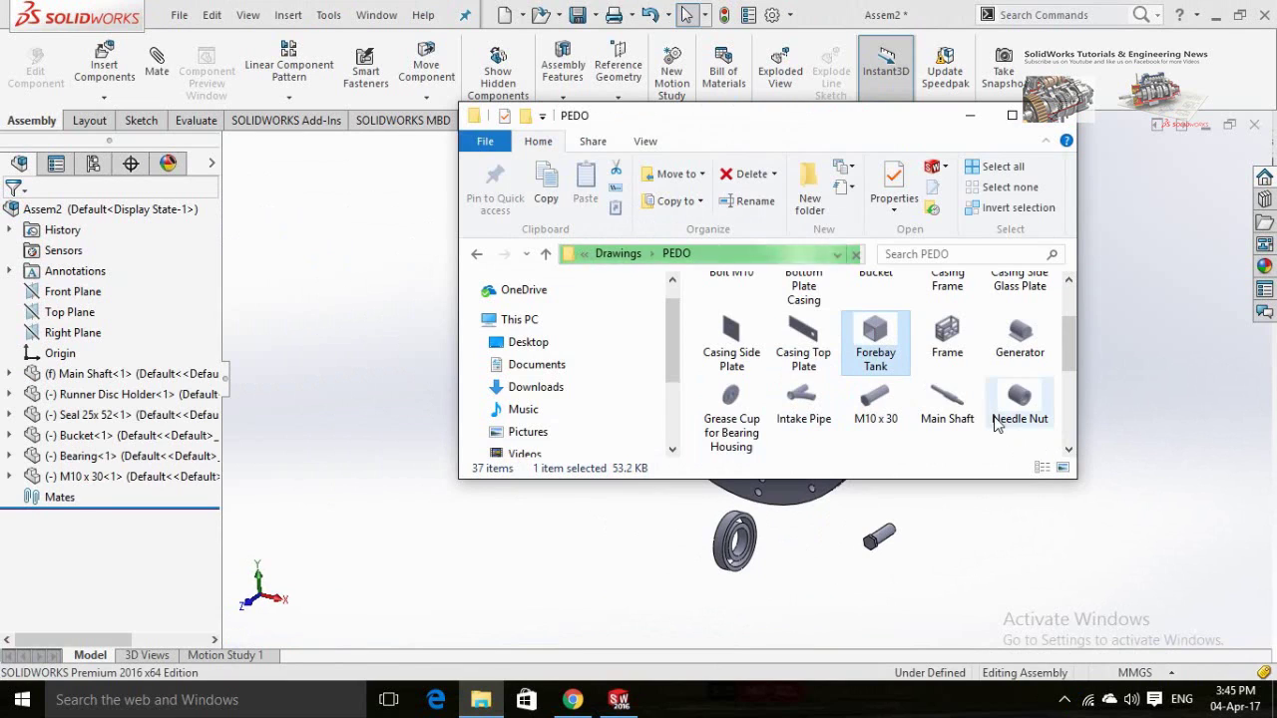
{"action": "key", "text": "b"}
{"action": "left_click_drag", "start_coordinate": [947, 324], "coordinate": [581, 560]}
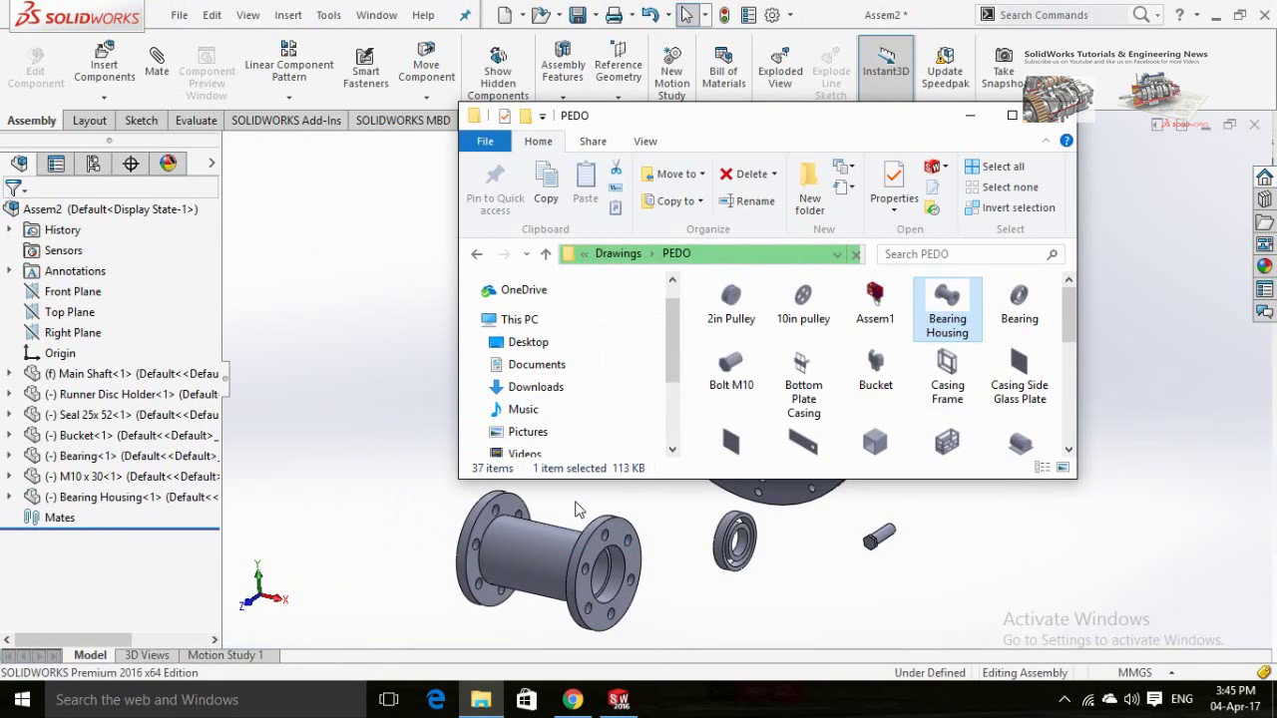
{"action": "left_click", "coordinate": [725, 505]}
Move the runner disc holder well away from the main shaft.
{"action": "left_click", "coordinate": [664, 347]}
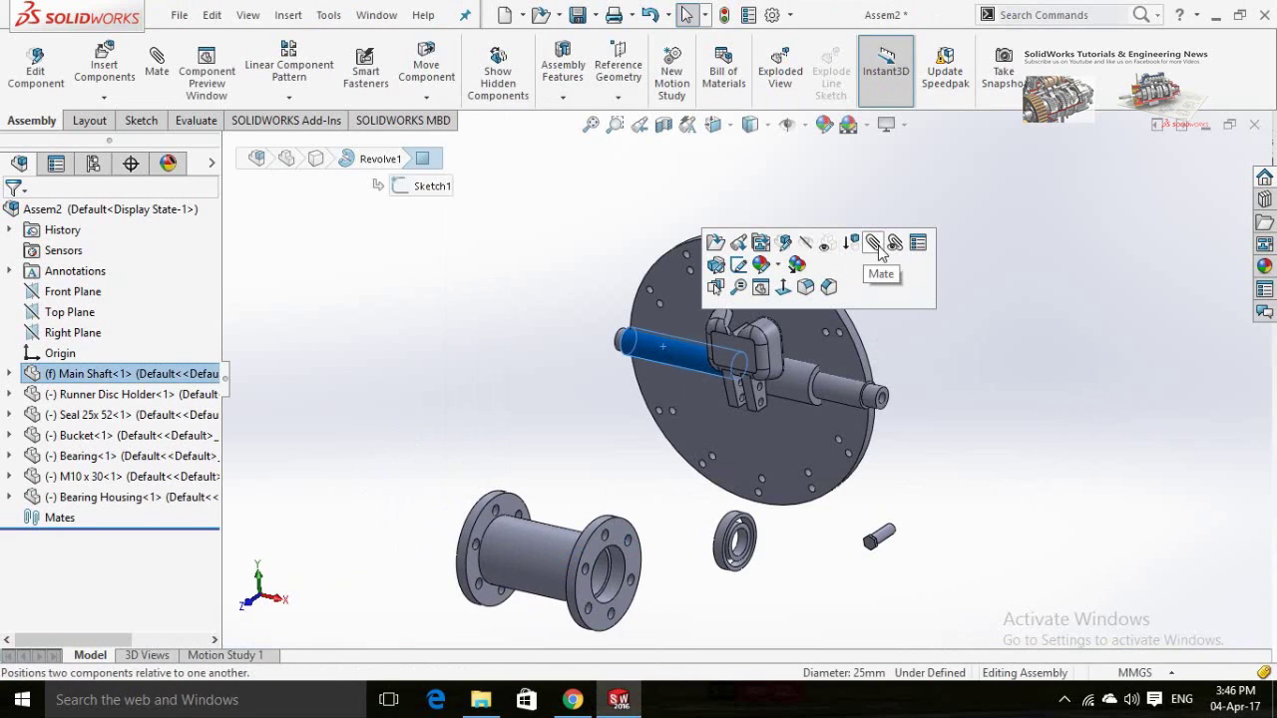
{"action": "left_click", "coordinate": [982, 375]}
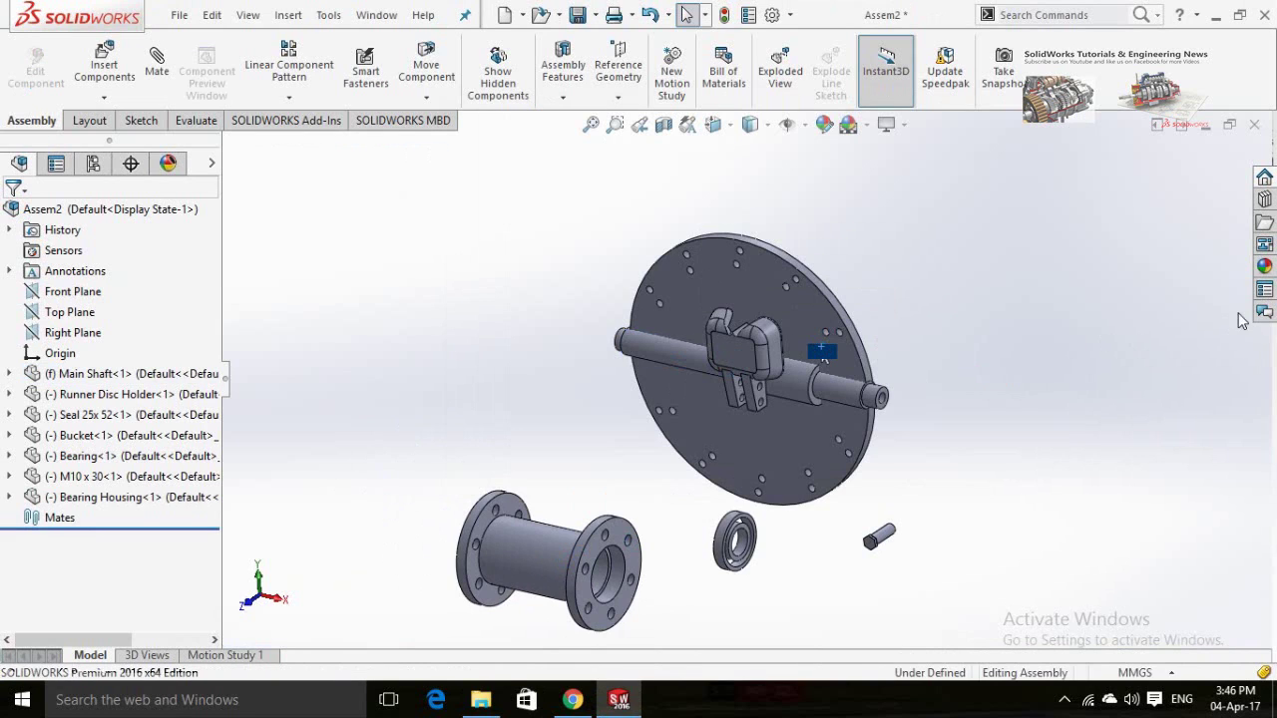
{"action": "key", "text": "ctrl+z"}
{"action": "left_click_drag", "start_coordinate": [804, 384], "coordinate": [649, 442]}
{"action": "left_click", "coordinate": [624, 424]}
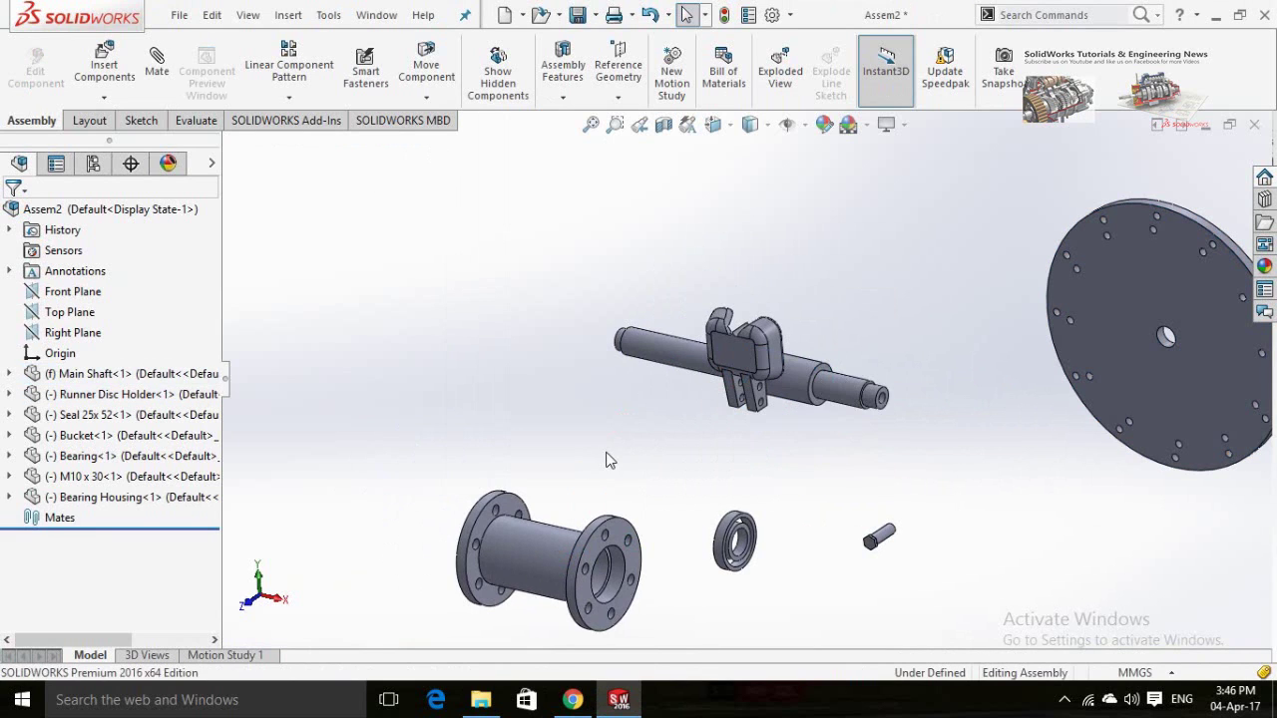
Float the Main Shaft component so it can be moved freely.
{"action": "scroll", "coordinate": [611, 460], "scroll_direction": "up", "scroll_amount": 2}
{"action": "scroll", "coordinate": [761, 487], "scroll_direction": "down", "scroll_amount": 2}
{"action": "left_click_drag", "start_coordinate": [910, 239], "coordinate": [829, 338]}
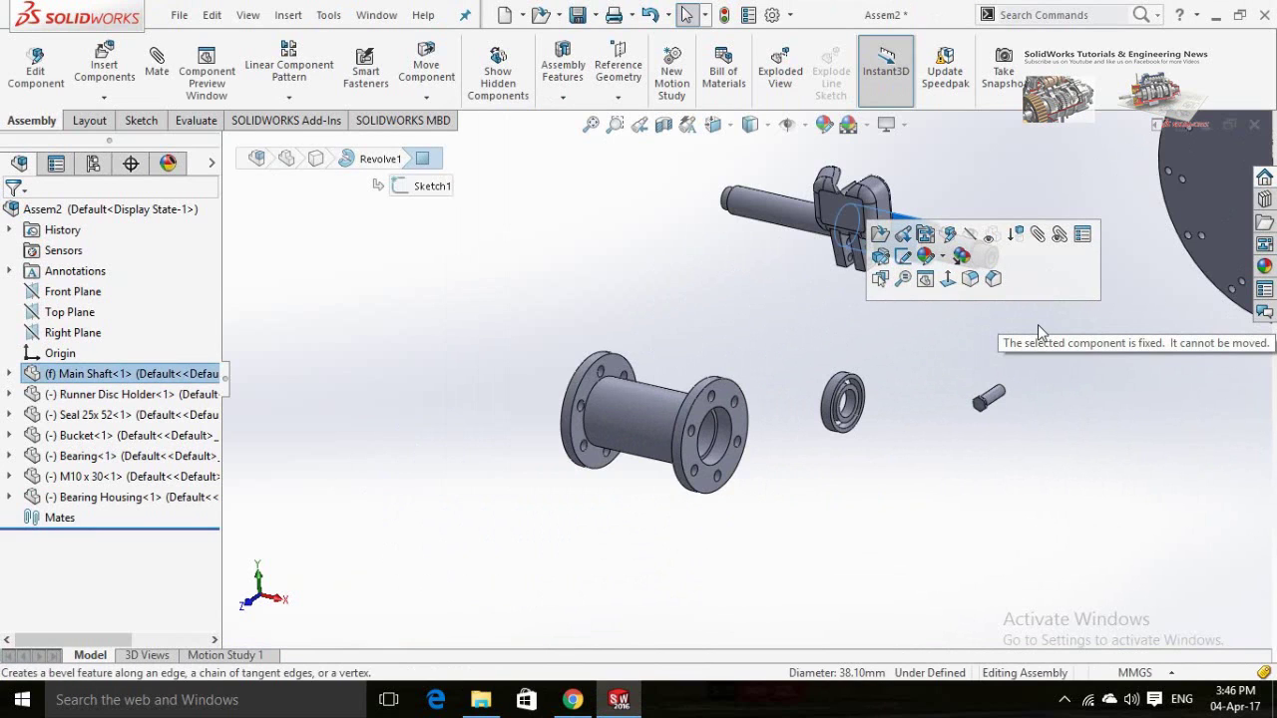
{"action": "left_click", "coordinate": [809, 285]}
{"action": "left_click", "coordinate": [740, 200]}
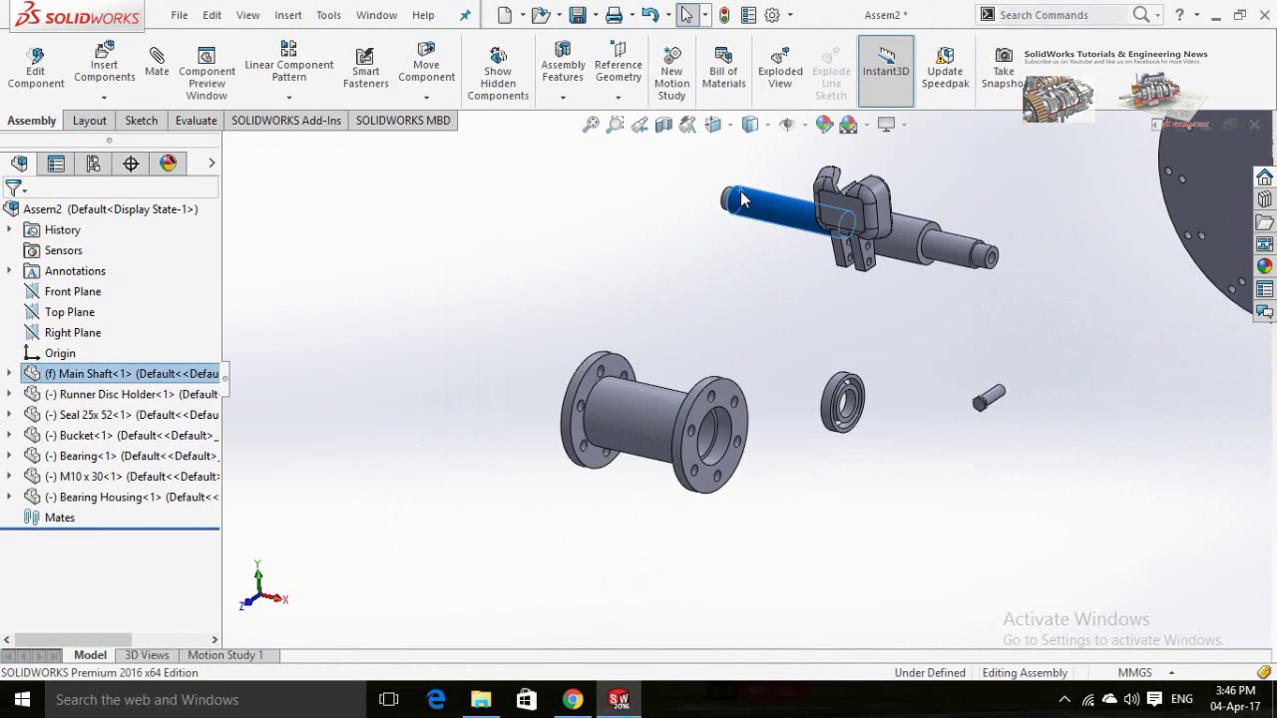
{"action": "right_click", "coordinate": [760, 213]}
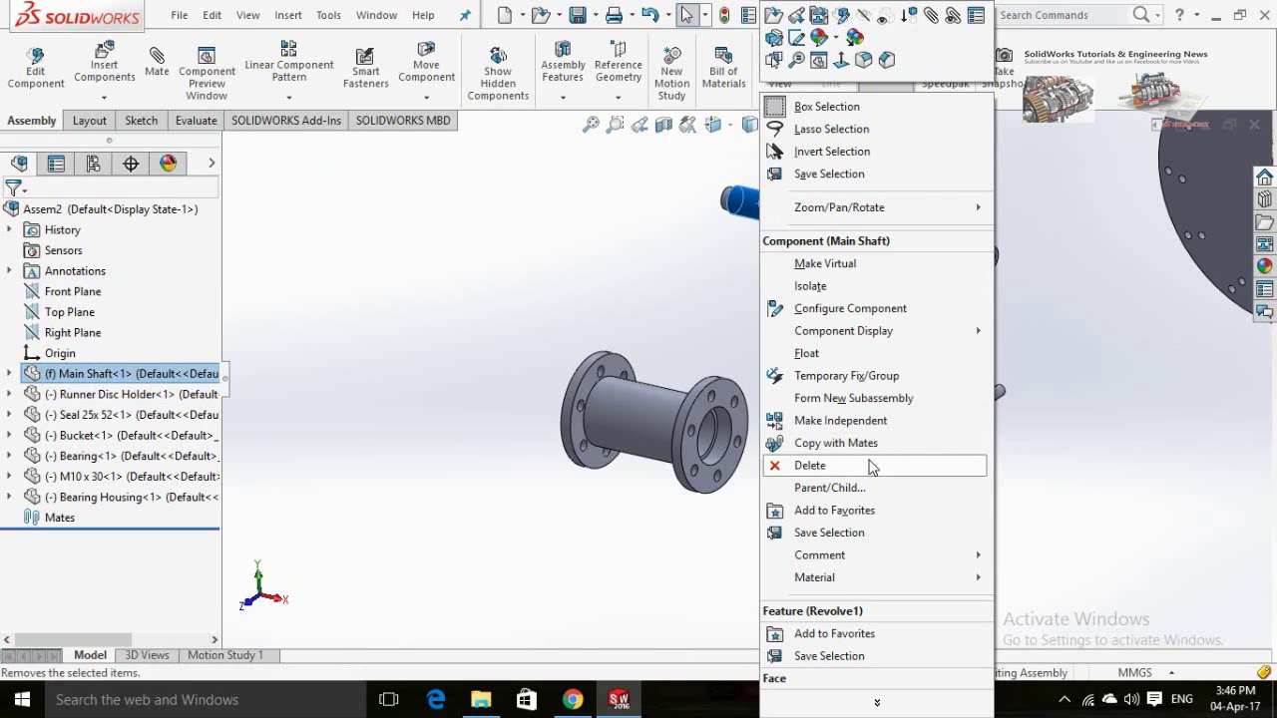
{"action": "left_click", "coordinate": [825, 355]}
{"action": "left_click", "coordinate": [752, 337]}
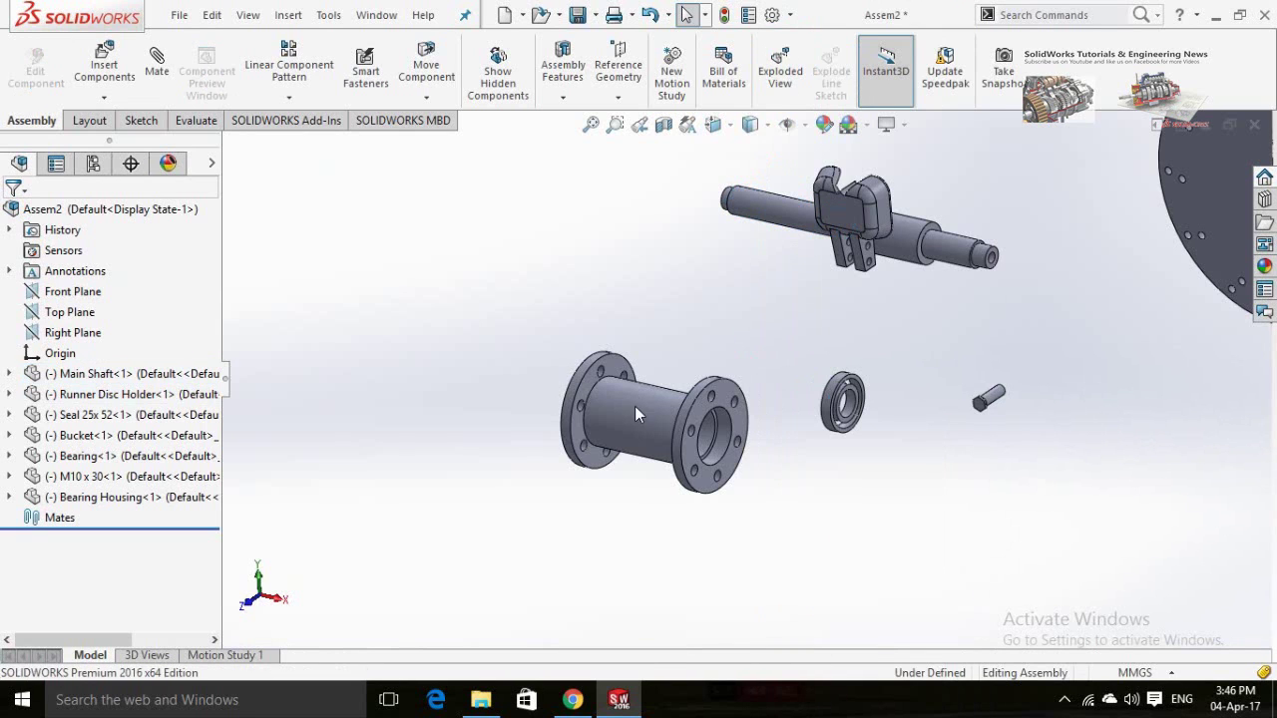
Fix the Bearing Housing component in place.
{"action": "right_click", "coordinate": [636, 413]}
{"action": "left_click", "coordinate": [688, 354]}
{"action": "left_click", "coordinate": [791, 345]}
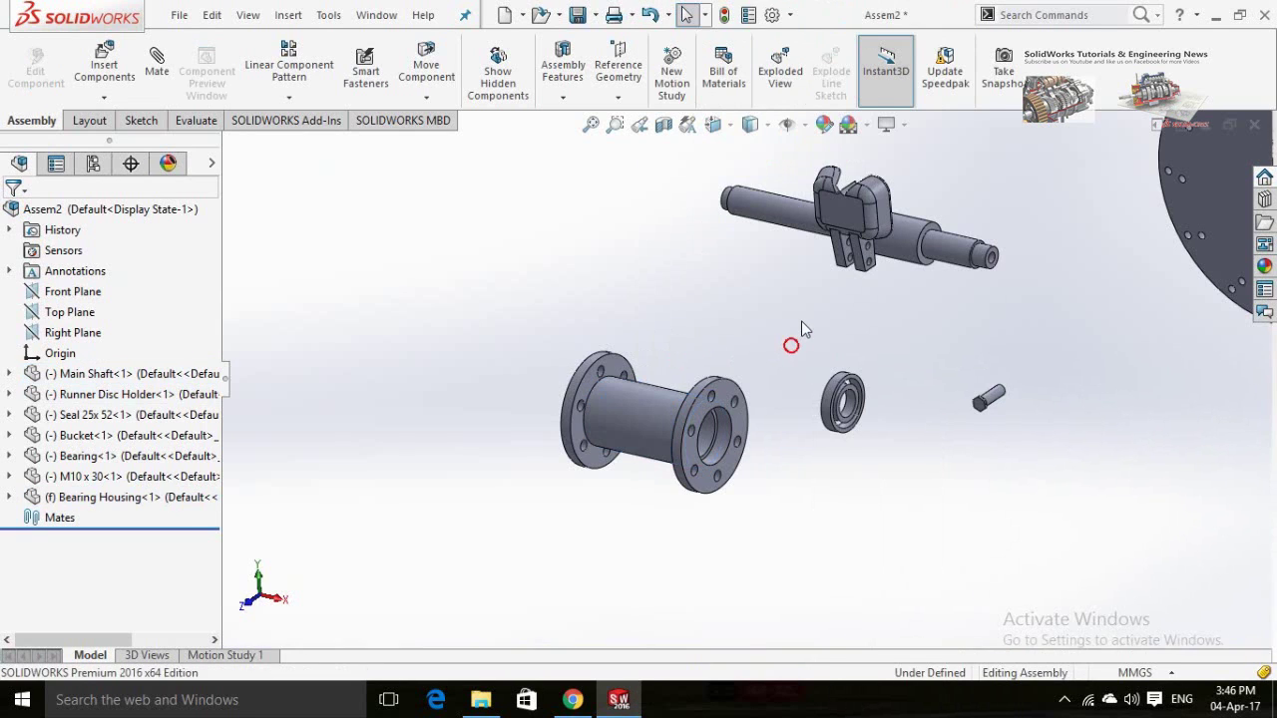
Add a concentric mate between the main shaft's 25 mm cylindrical face and the bearing housing's outer cylindrical face.
{"action": "left_click", "coordinate": [781, 200]}
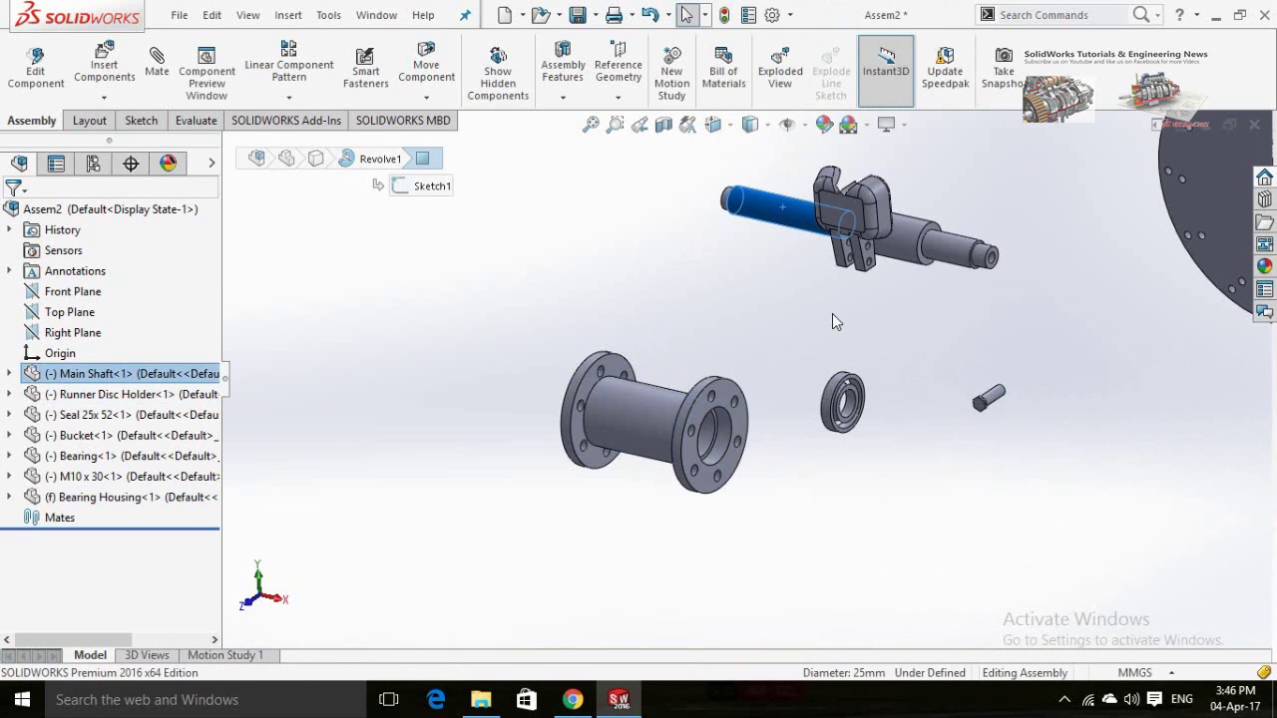
{"action": "key", "text": "m"}
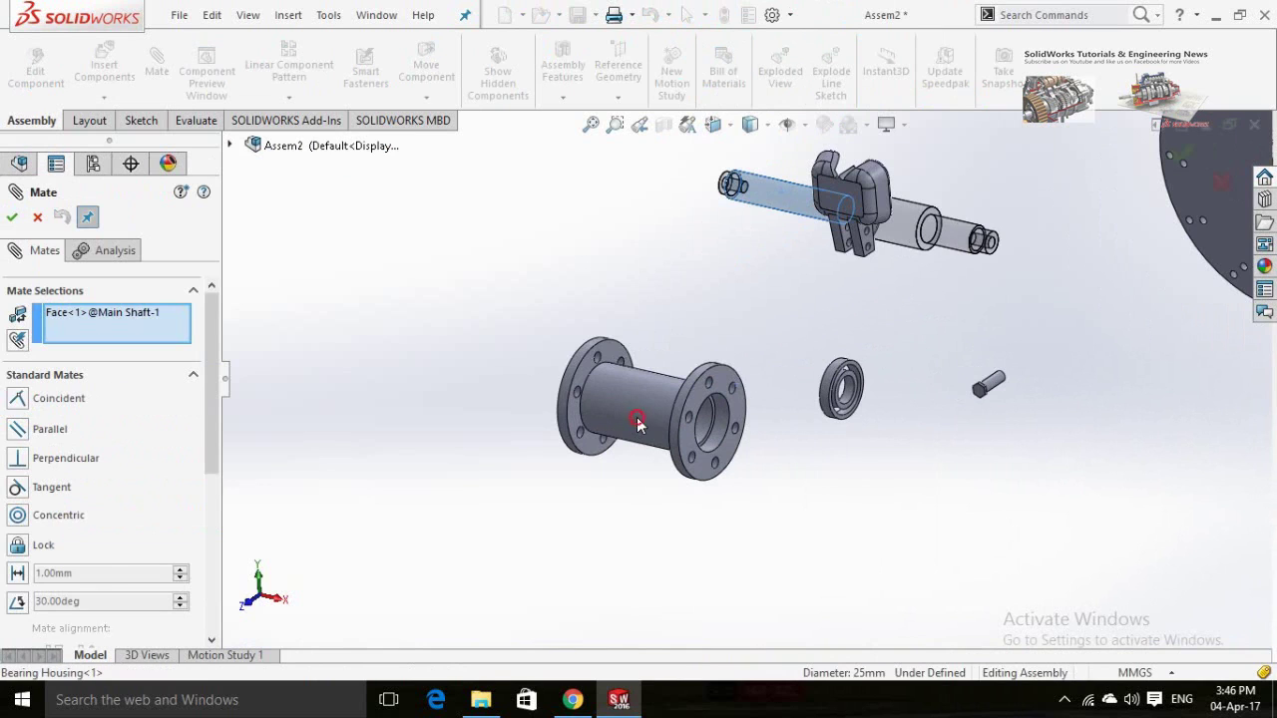
{"action": "left_click", "coordinate": [637, 419]}
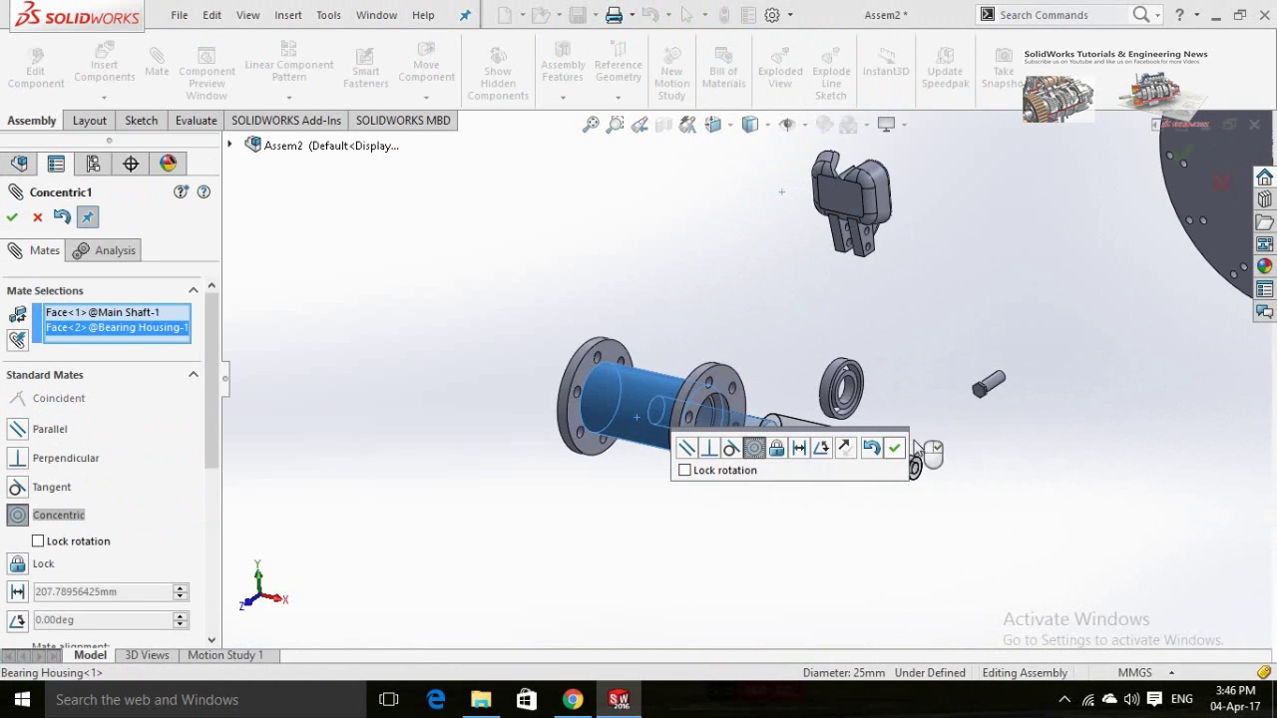
{"action": "left_click", "coordinate": [893, 448]}
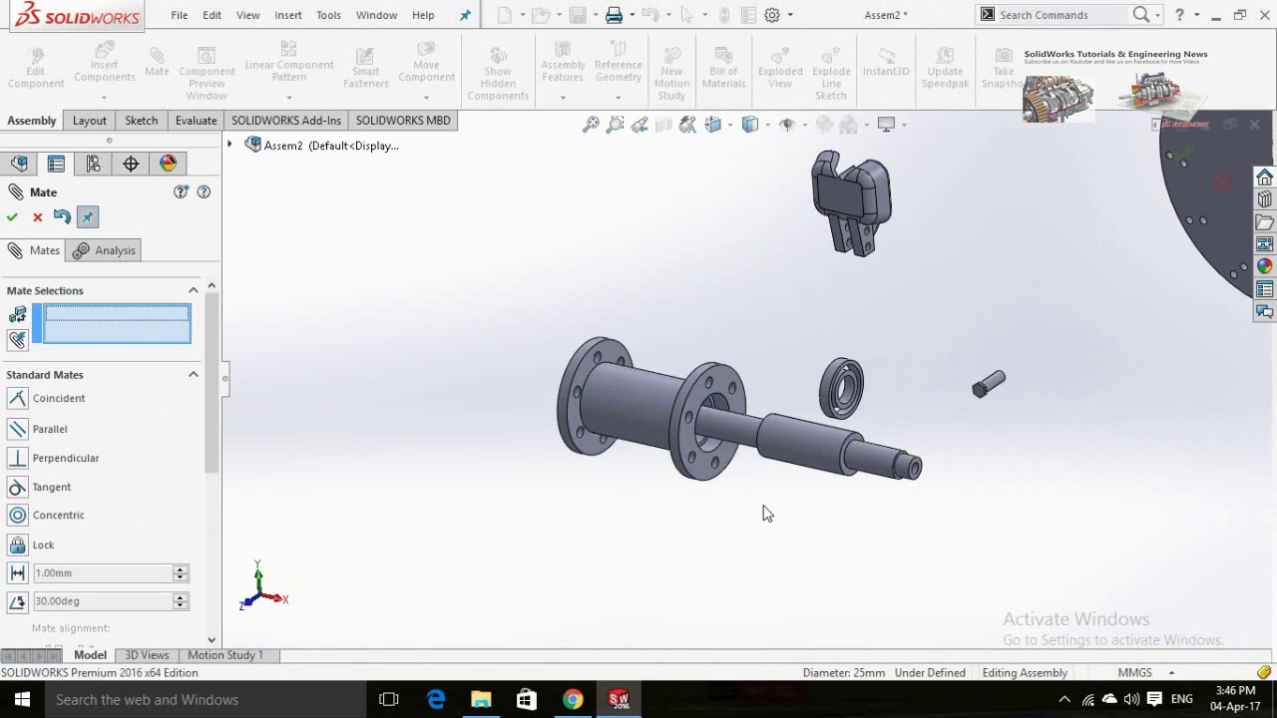
Move the bearing clear of the shaft and place a second copy of it above the main shaft.
{"action": "middle_click_drag", "start_coordinate": [762, 513], "coordinate": [863, 500]}
{"action": "scroll", "coordinate": [891, 410], "scroll_direction": "down", "scroll_amount": 3}
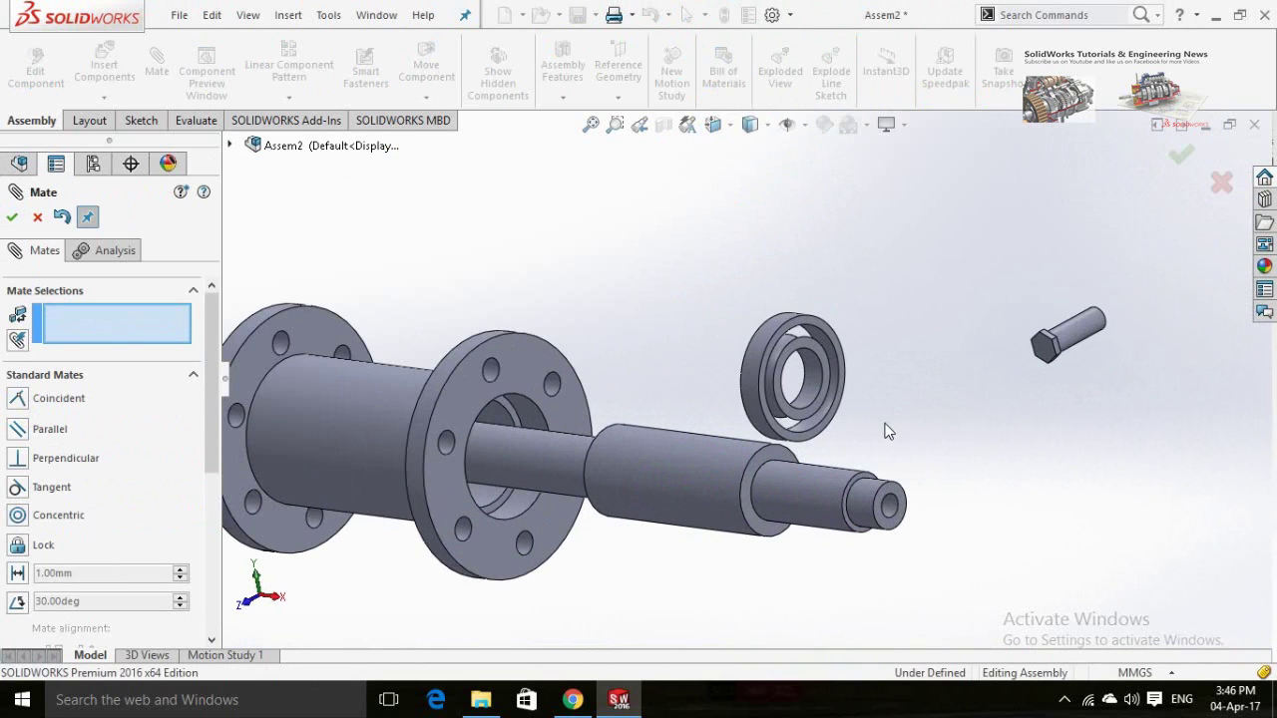
{"action": "scroll", "coordinate": [863, 433], "scroll_direction": "down", "scroll_amount": 2}
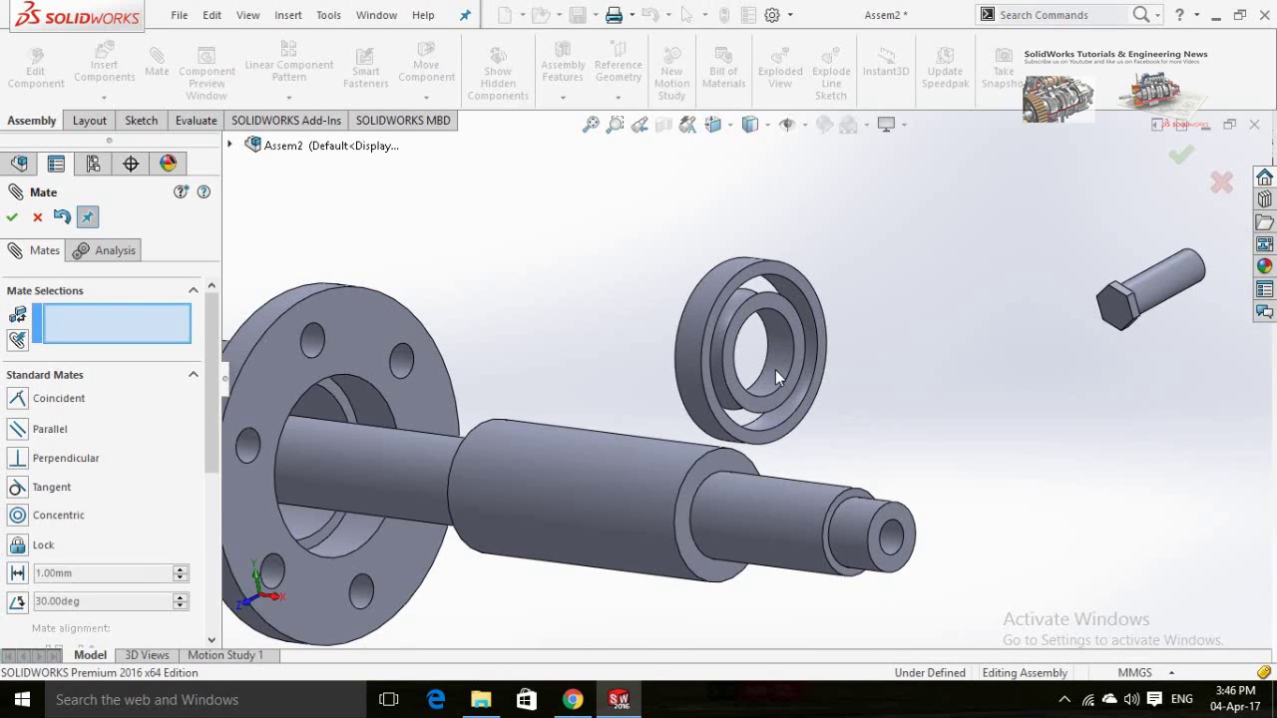
{"action": "left_click_drag", "start_coordinate": [775, 369], "coordinate": [899, 403]}
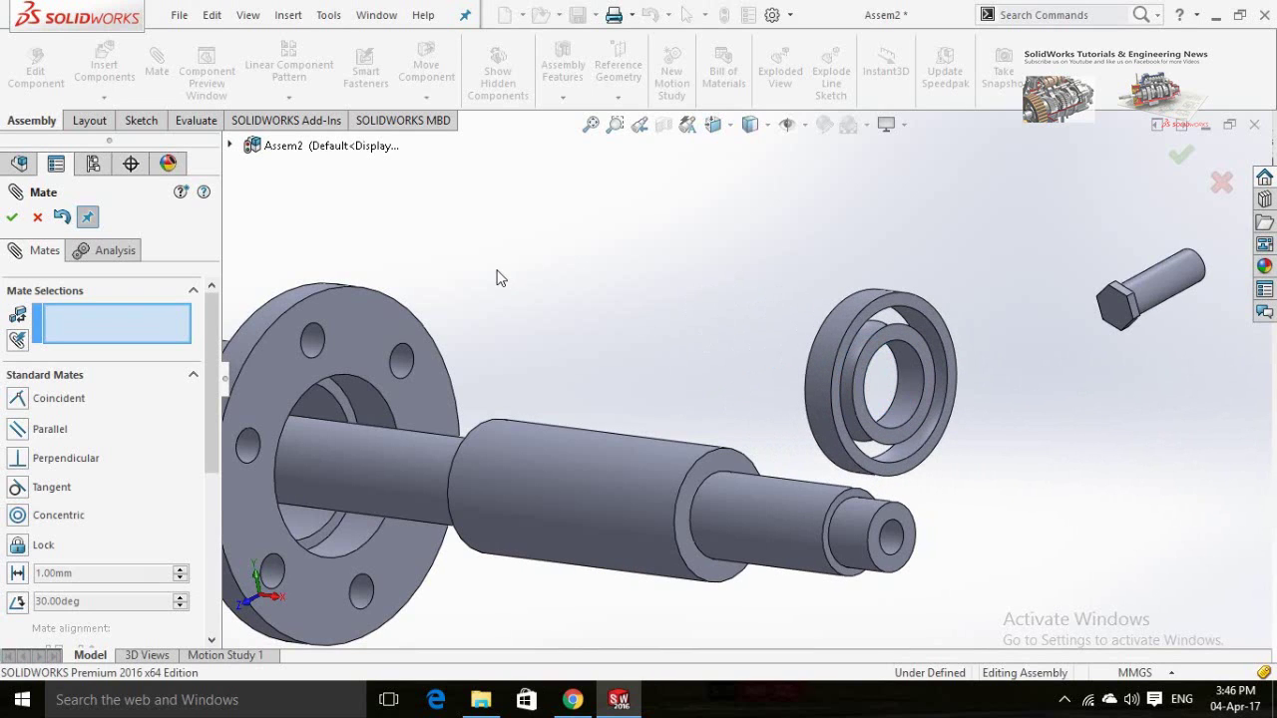
{"action": "left_click", "coordinate": [11, 216]}
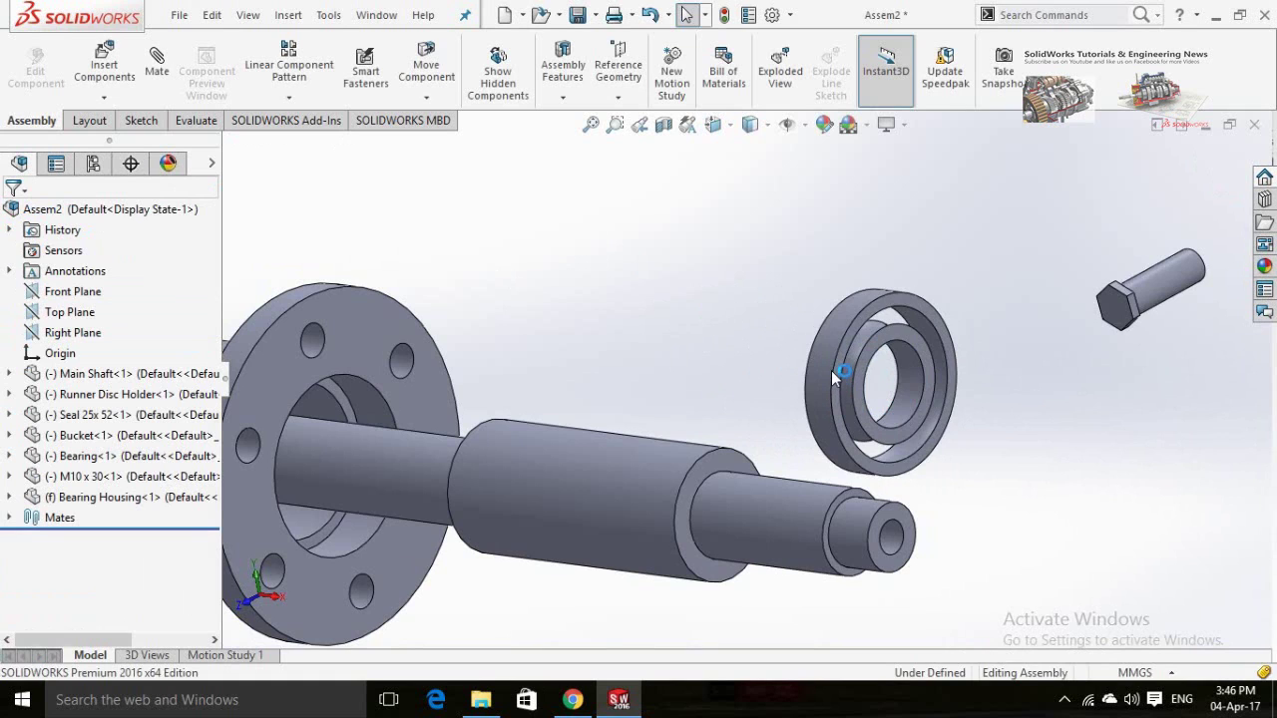
{"action": "left_click_drag", "start_coordinate": [831, 370], "coordinate": [599, 329], "text": "ctrl"}
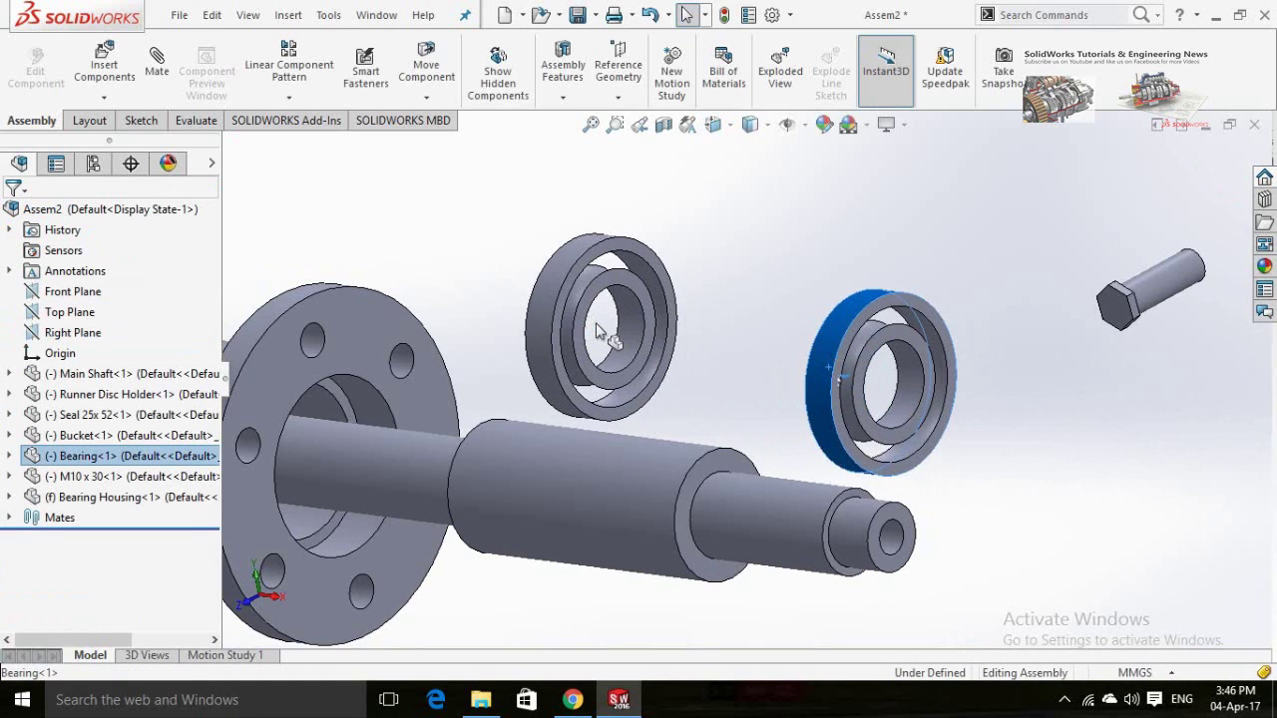
{"action": "left_click", "coordinate": [805, 299]}
{"action": "scroll", "coordinate": [804, 284], "scroll_direction": "up", "scroll_amount": 3}
{"action": "scroll", "coordinate": [797, 368], "scroll_direction": "down", "scroll_amount": 2}
Add a concentric mate between the original bearing's 52 mm outer face and the main shaft's thickest cylindrical section.
{"action": "left_click", "coordinate": [798, 370]}
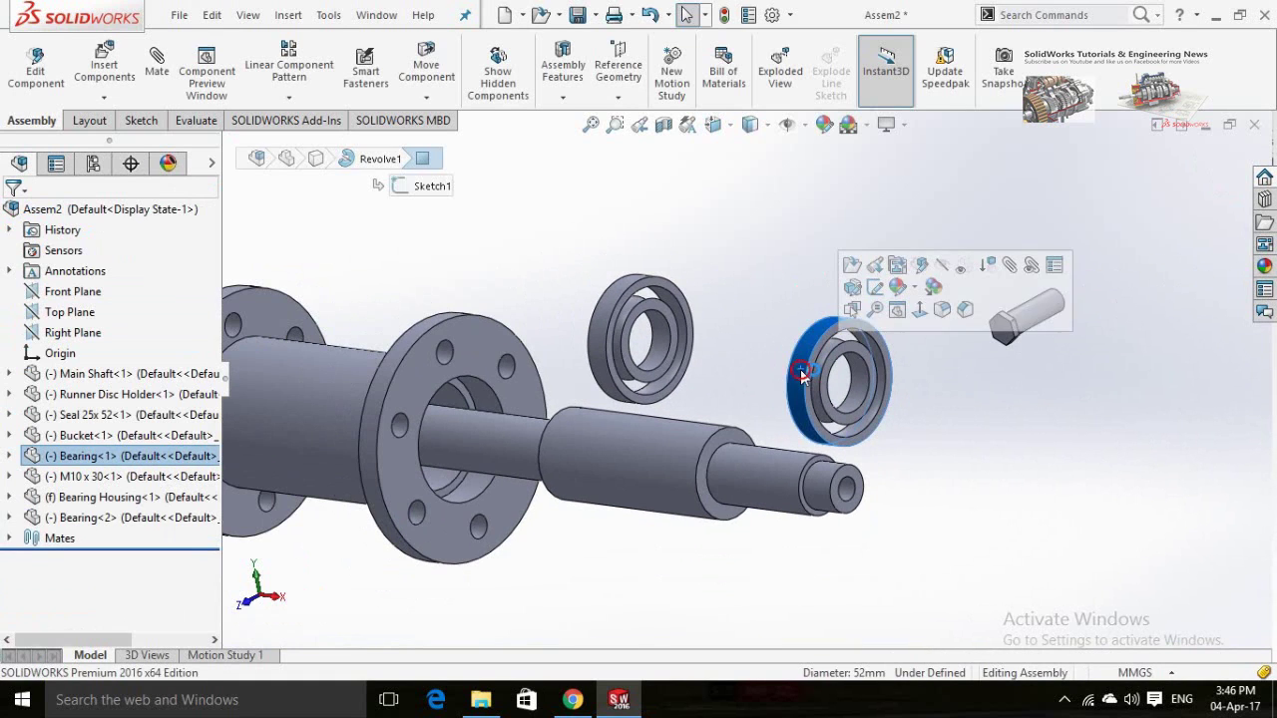
{"action": "left_click", "coordinate": [634, 466], "text": "ctrl"}
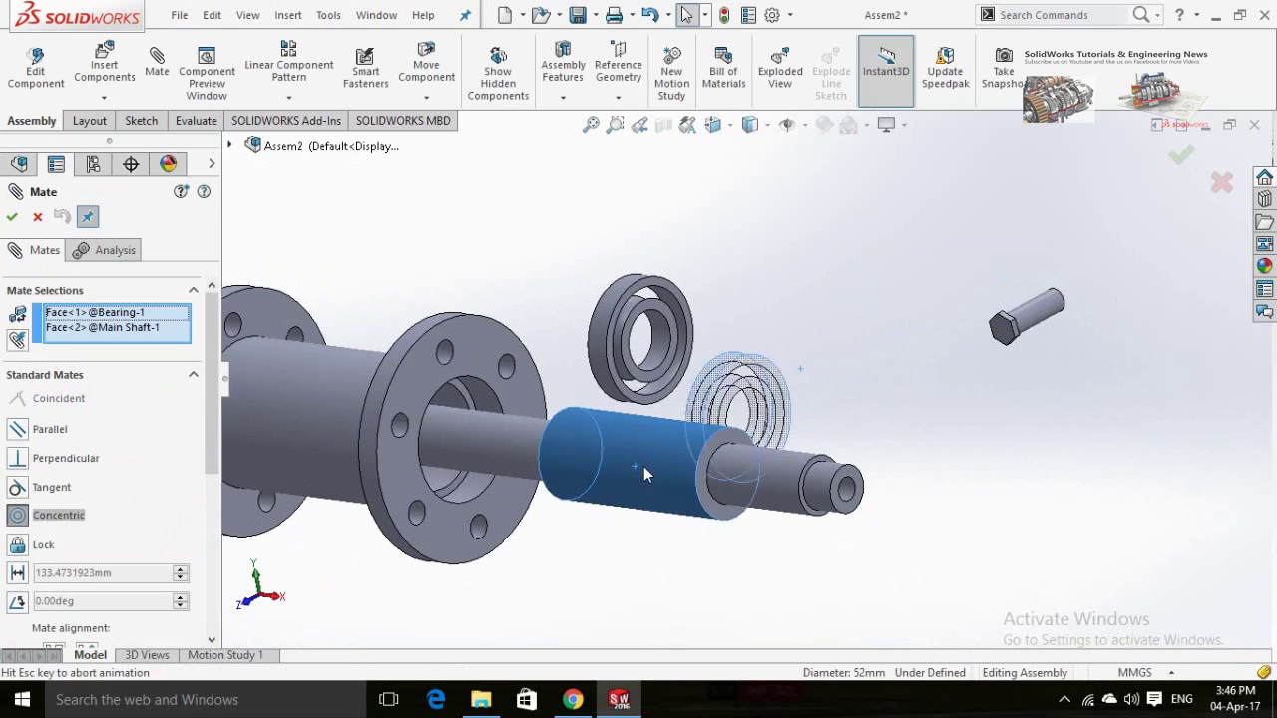
{"action": "left_click", "coordinate": [893, 478]}
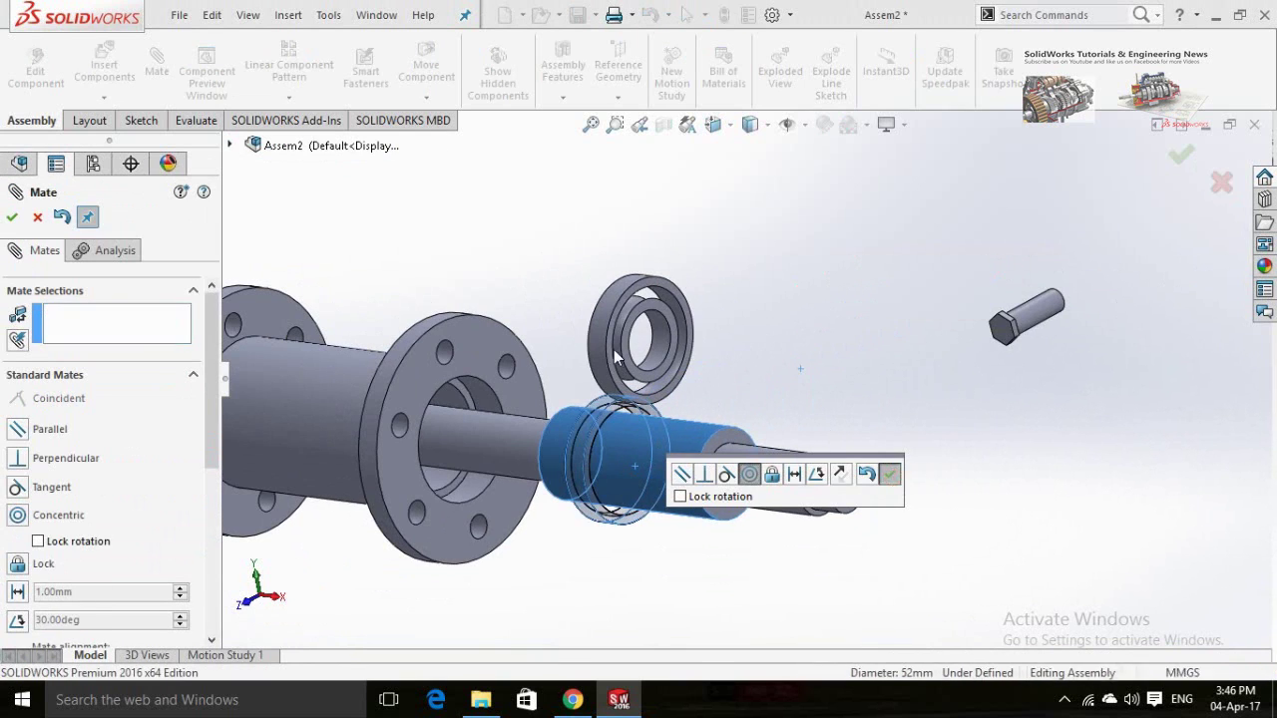
Add a concentric mate between the copied bearing's outer face and the main shaft's thinner cylindrical section nearest the housing.
{"action": "left_click", "coordinate": [601, 339]}
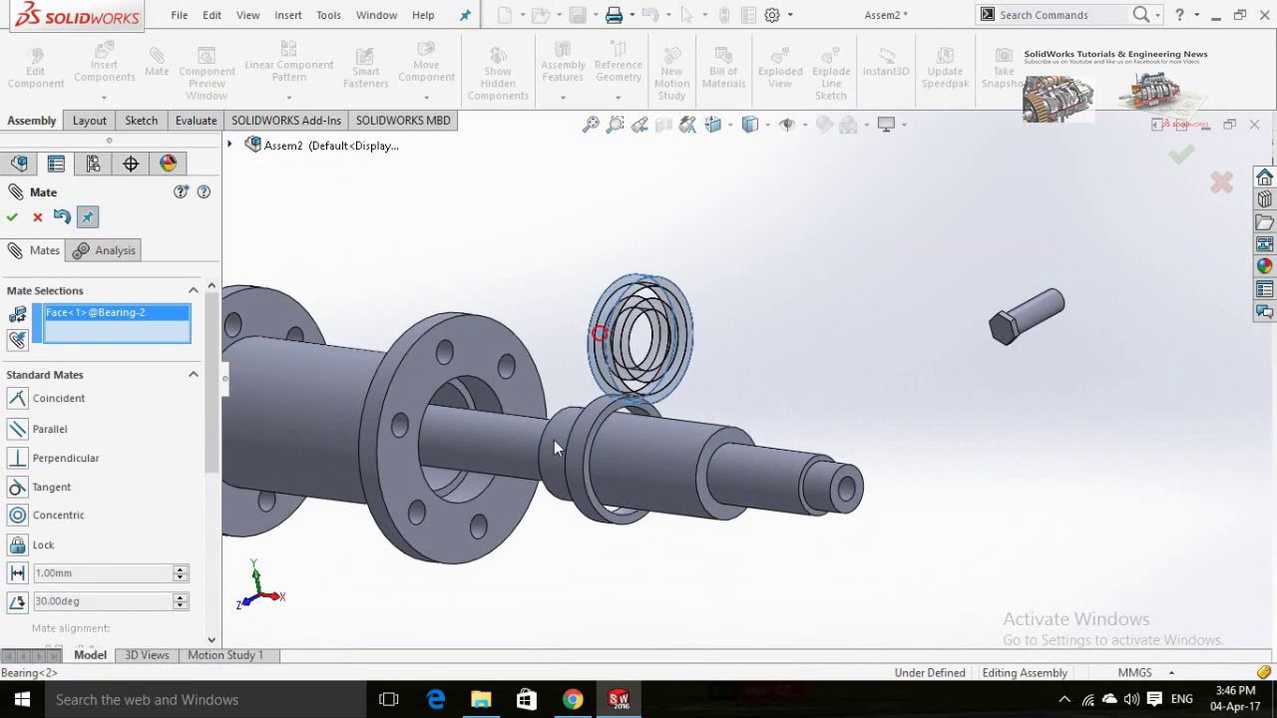
{"action": "left_click", "coordinate": [503, 442]}
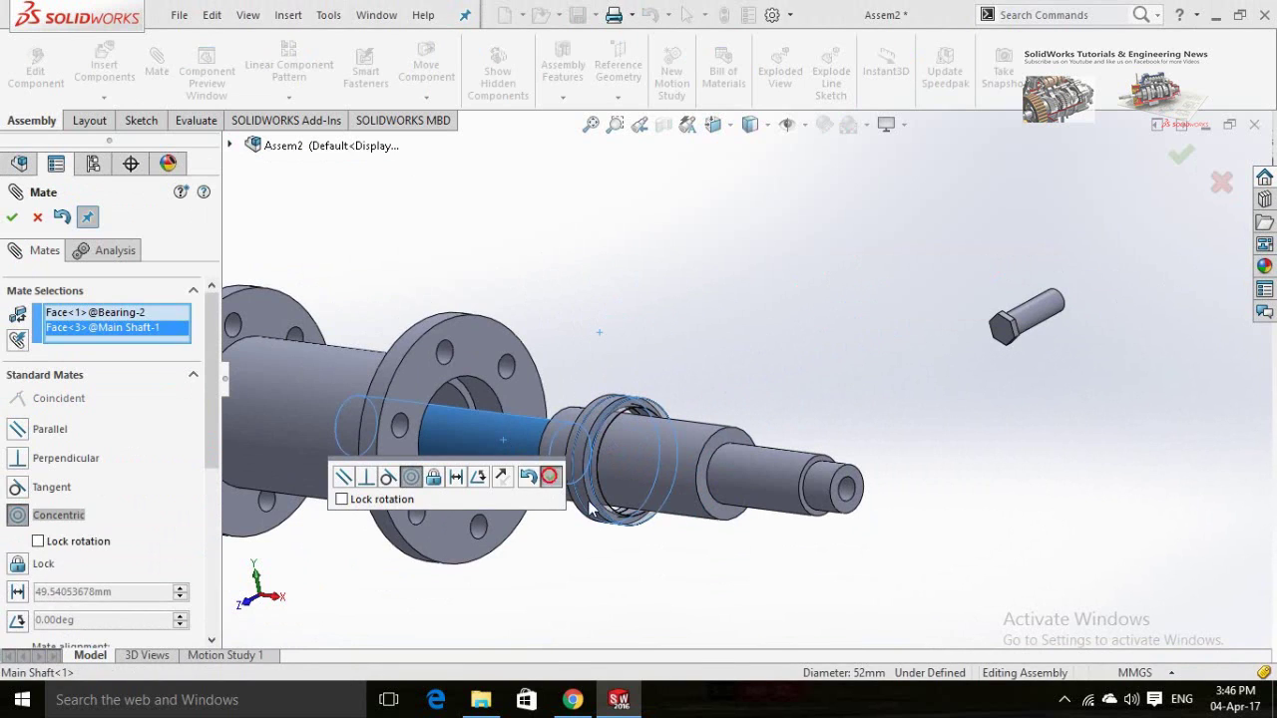
{"action": "key", "text": "Return"}
Add a coincident mate between the main shaft's shoulder farthest from the housing and the original bearing's side face.
{"action": "scroll", "coordinate": [657, 523], "scroll_direction": "down", "scroll_amount": 3}
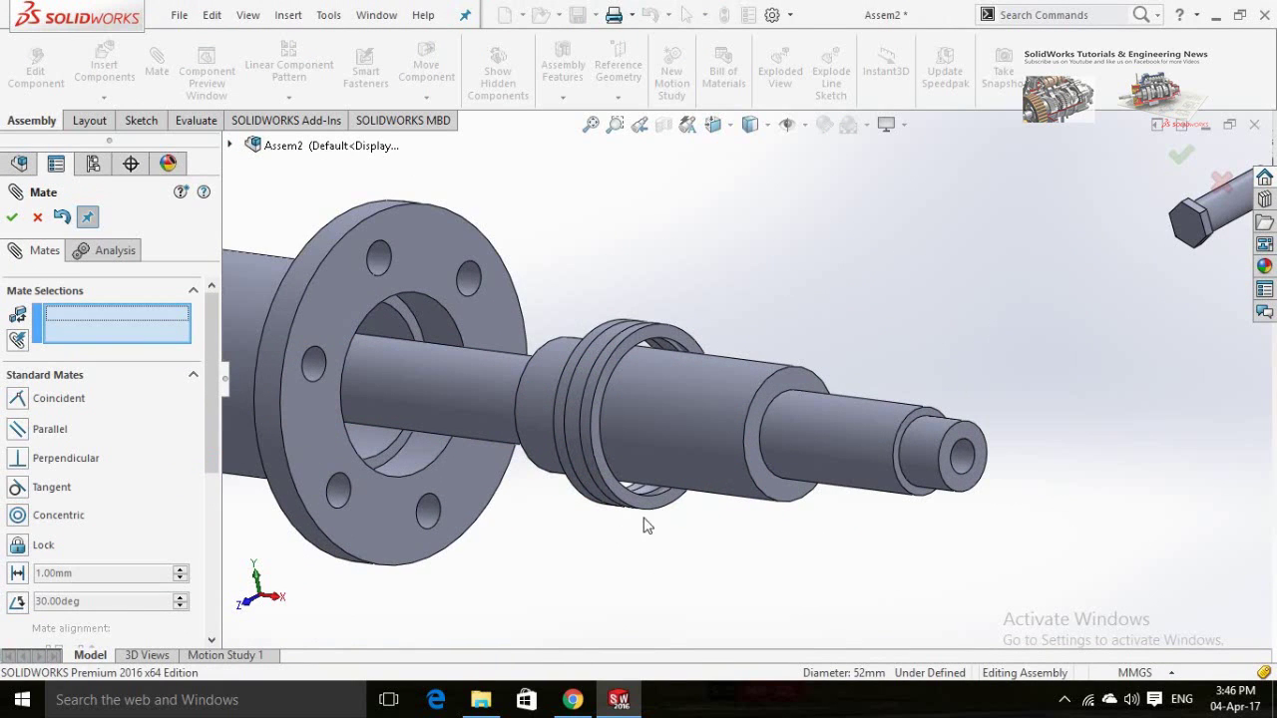
{"action": "left_click", "coordinate": [783, 501]}
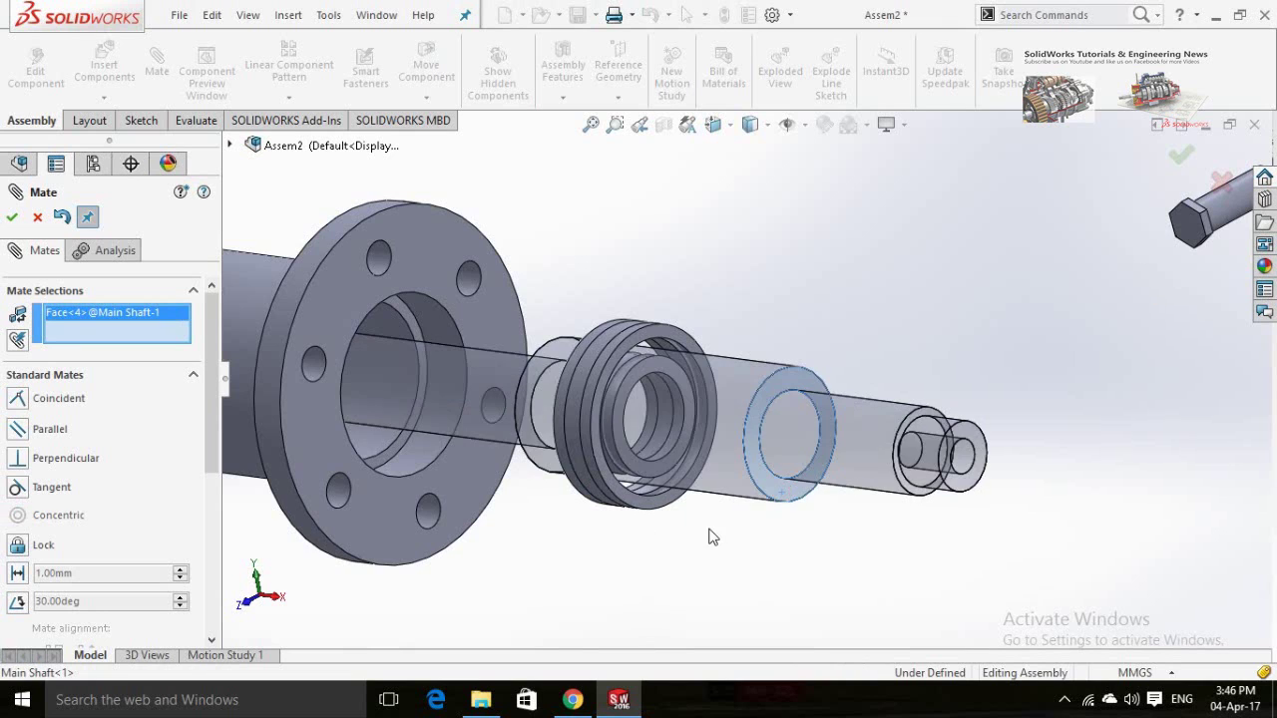
{"action": "middle_click_drag", "start_coordinate": [718, 533], "coordinate": [715, 588]}
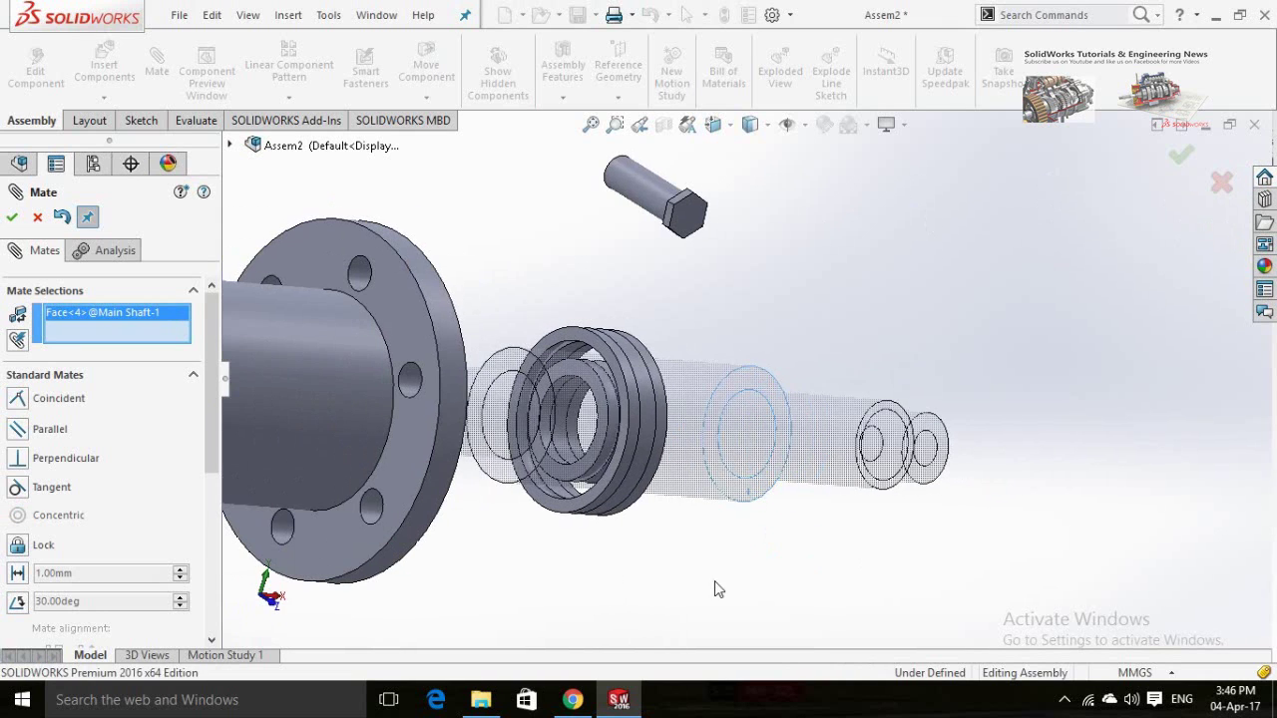
{"action": "left_click", "coordinate": [554, 509]}
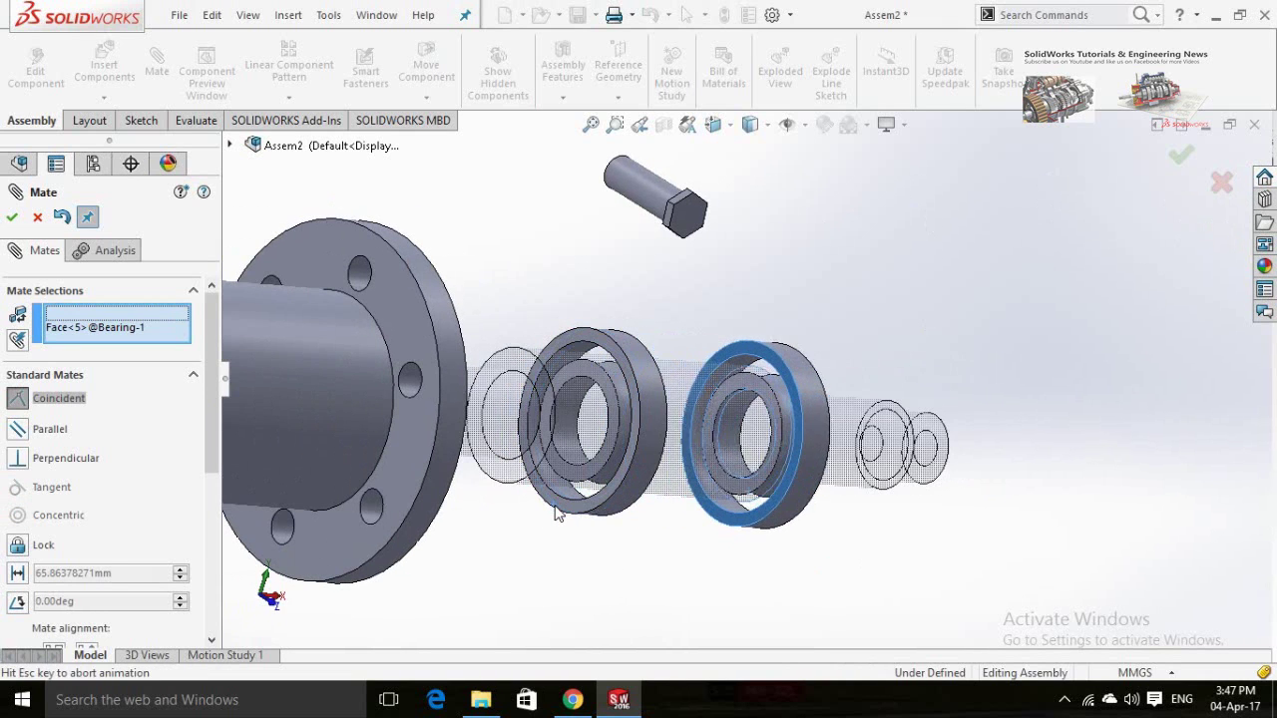
{"action": "left_click", "coordinate": [532, 536]}
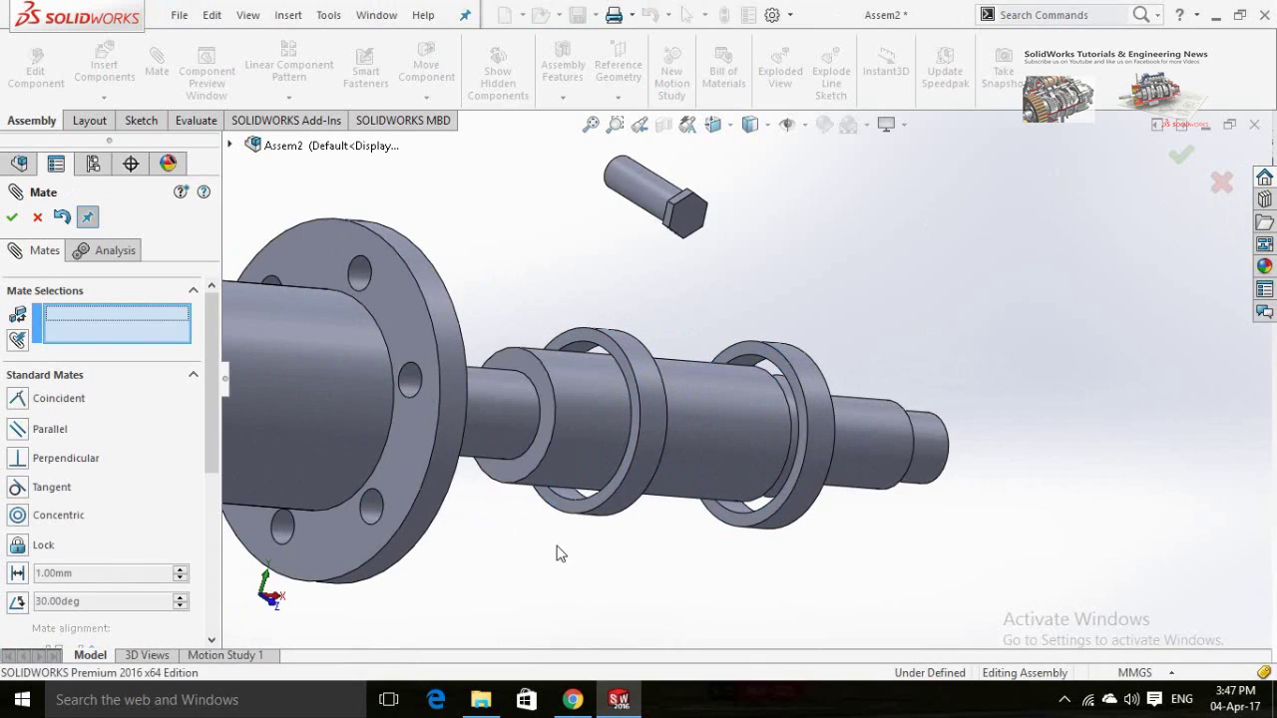
Add a coincident mate between the main shaft's shoulder nearest the housing and the copied bearing's side face.
{"action": "left_click", "coordinate": [508, 475]}
{"action": "scroll", "coordinate": [584, 519], "scroll_direction": "up", "scroll_amount": 3}
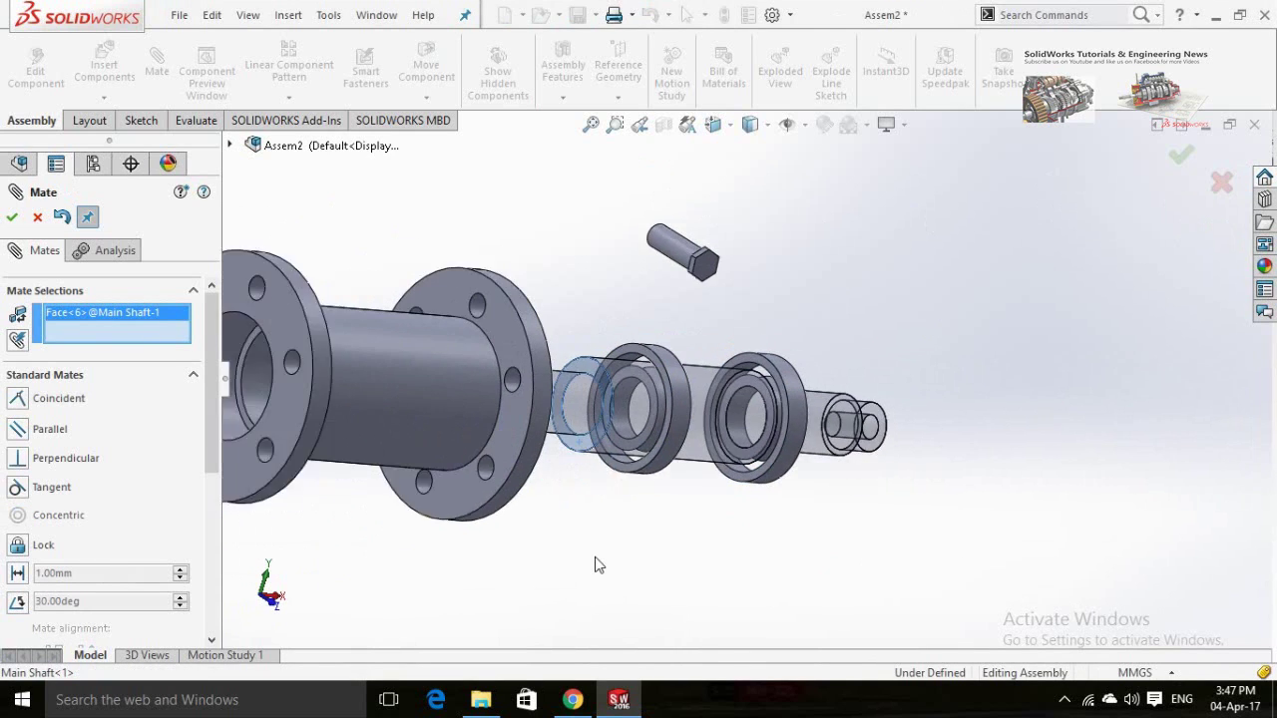
{"action": "scroll", "coordinate": [685, 511], "scroll_direction": "up", "scroll_amount": 2}
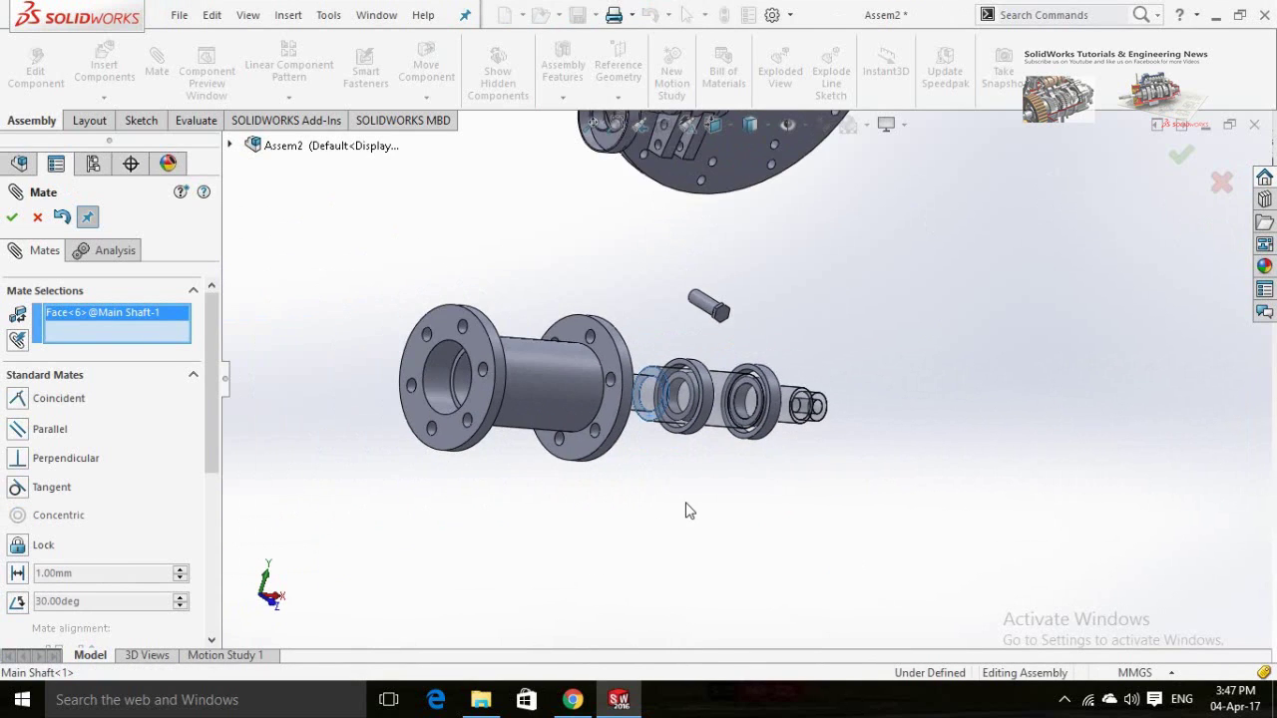
{"action": "mouse_move", "coordinate": [684, 510]}
{"action": "middle_mouse_down"}
{"action": "mouse_move", "coordinate": [596, 527]}
{"action": "mouse_move", "coordinate": [672, 544]}
{"action": "mouse_move", "coordinate": [641, 541]}
{"action": "middle_mouse_up"}
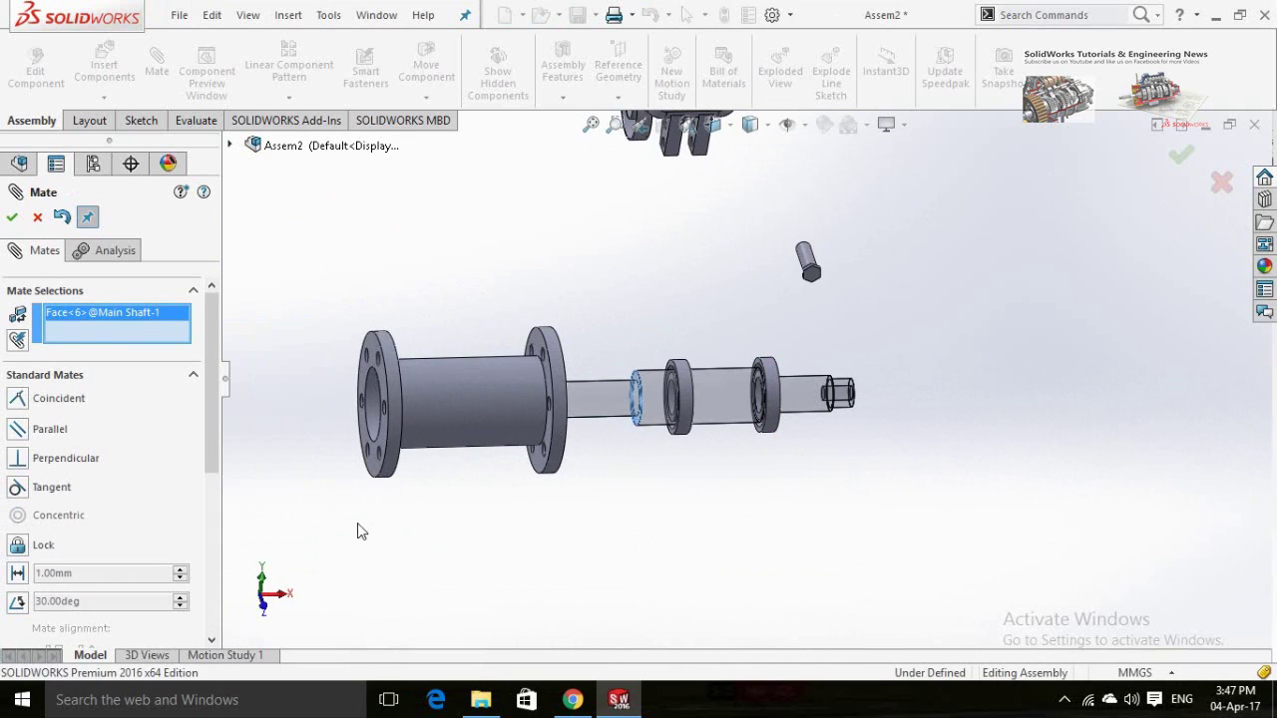
{"action": "scroll", "coordinate": [629, 523], "scroll_direction": "down", "scroll_amount": 5}
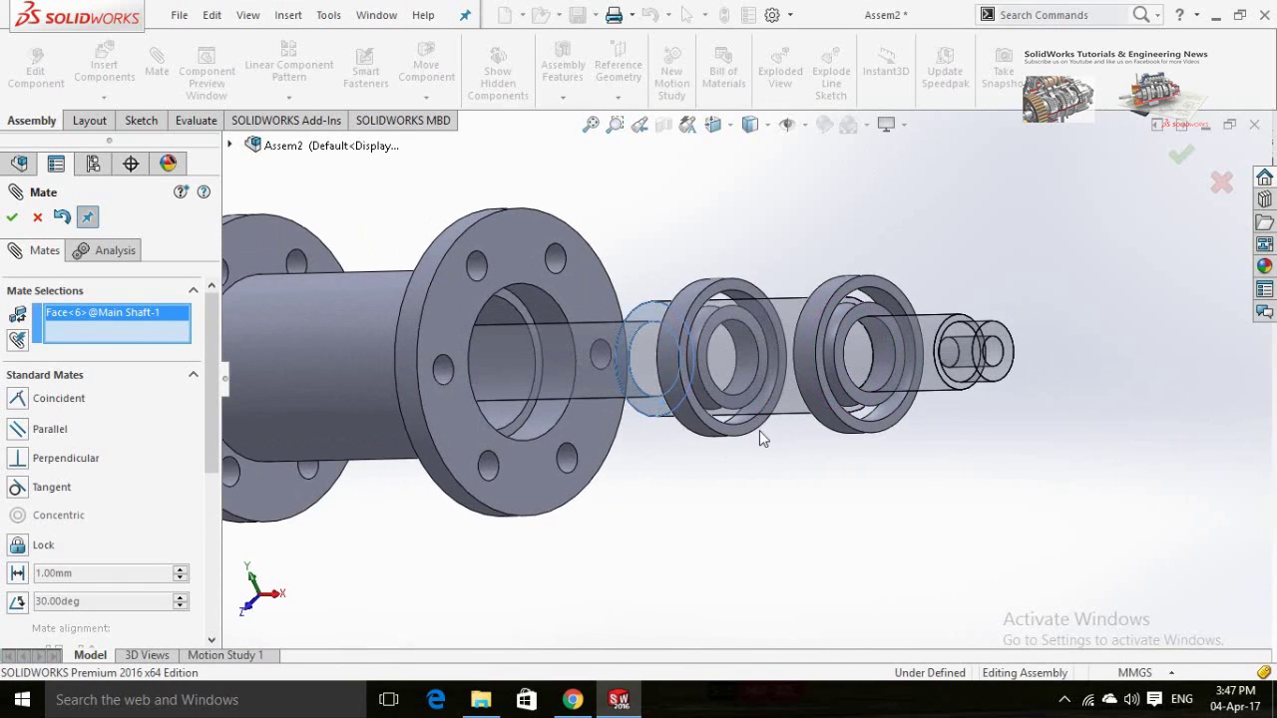
{"action": "left_click", "coordinate": [742, 429]}
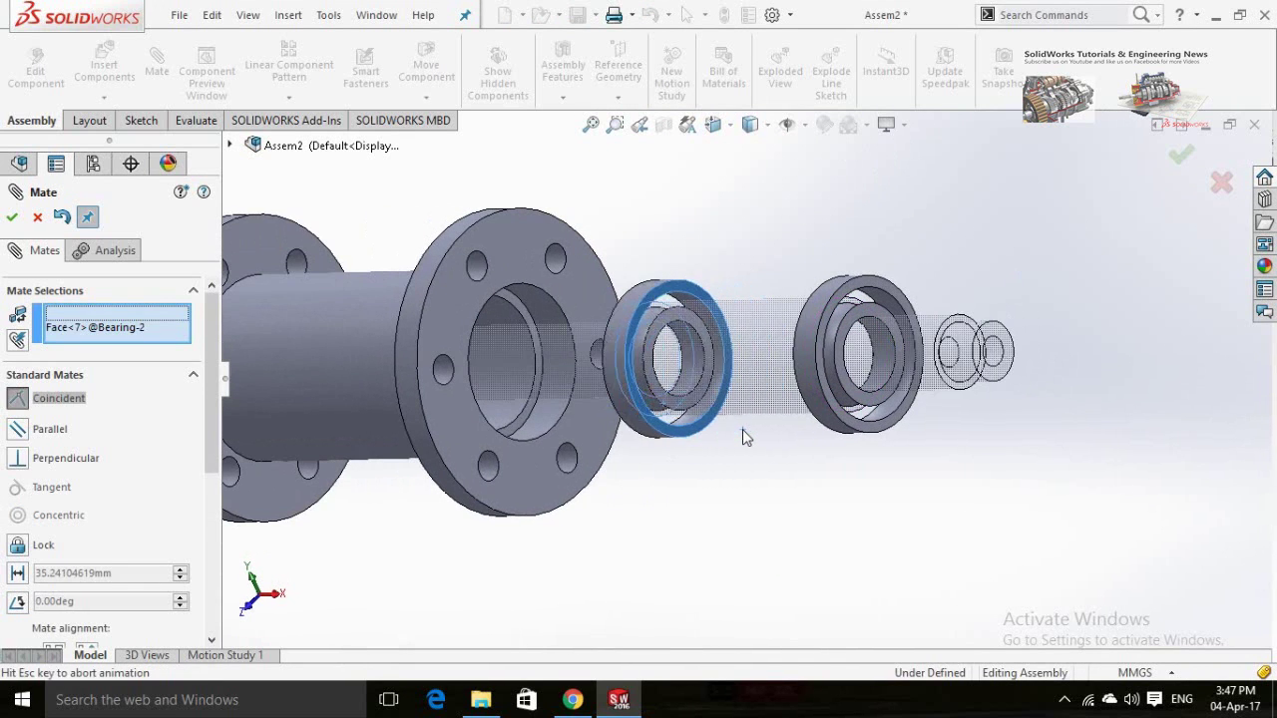
{"action": "left_click", "coordinate": [954, 460]}
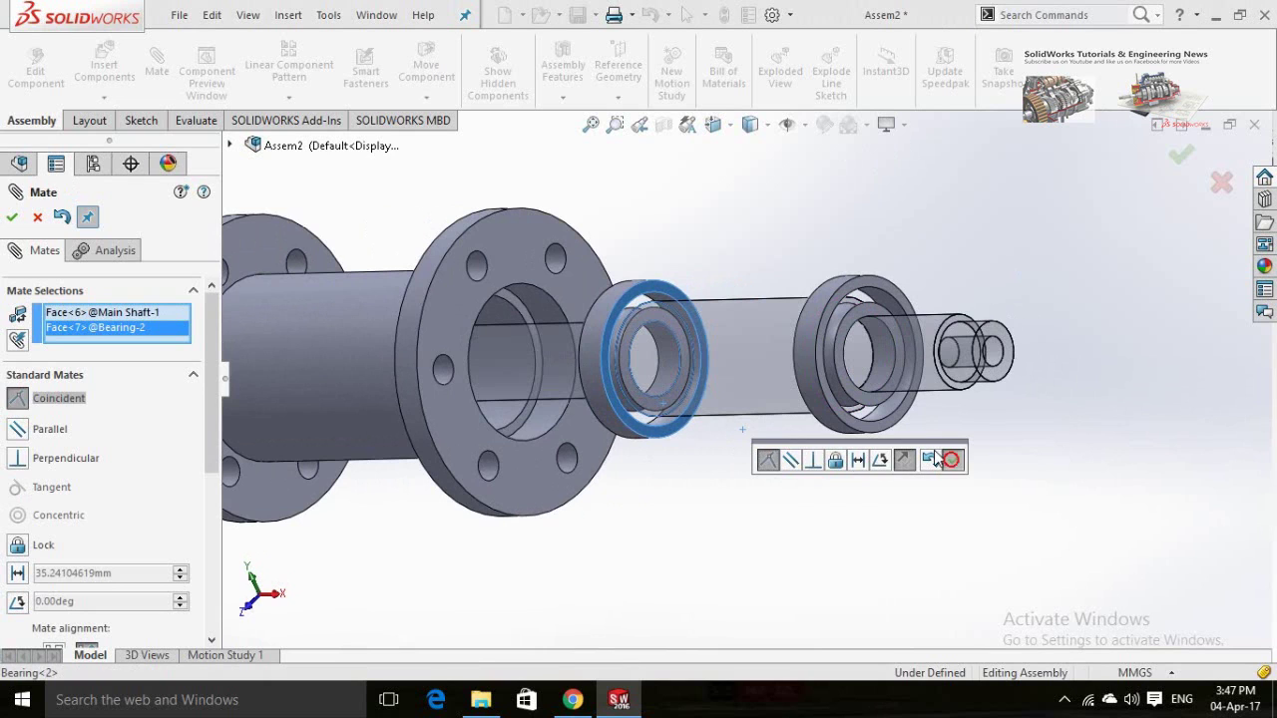
Add a coincident mate between the original bearing's outward side face and the bearing housing's adjacent flange end face.
{"action": "scroll", "coordinate": [862, 473], "scroll_direction": "up", "scroll_amount": 3}
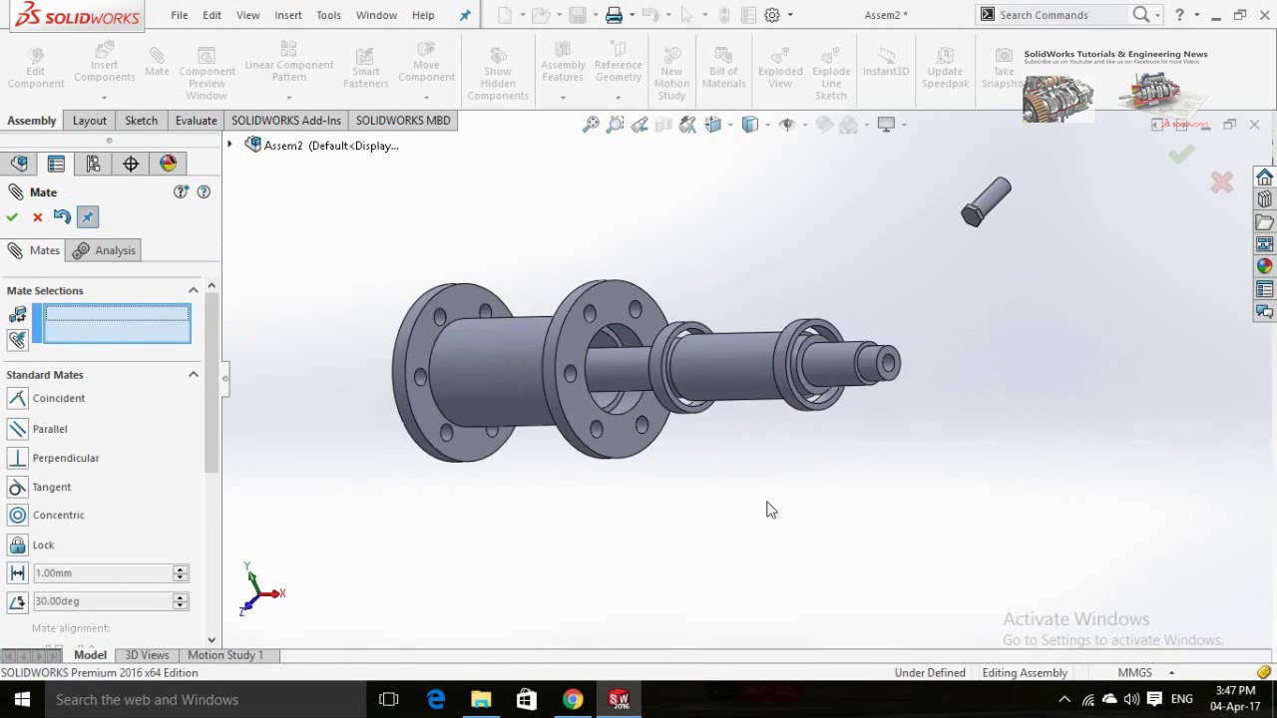
{"action": "middle_click_drag", "start_coordinate": [767, 509], "coordinate": [834, 436]}
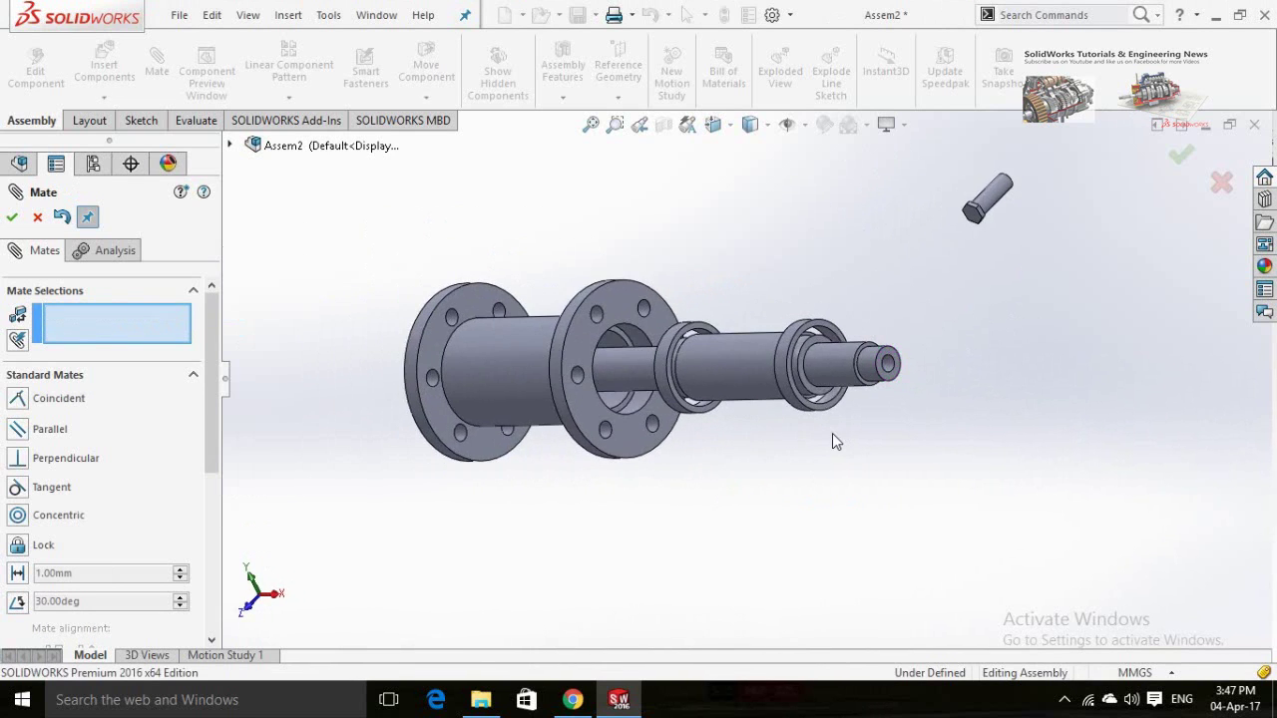
{"action": "scroll", "coordinate": [819, 401], "scroll_direction": "down", "scroll_amount": 3}
{"action": "left_click", "coordinate": [815, 391]}
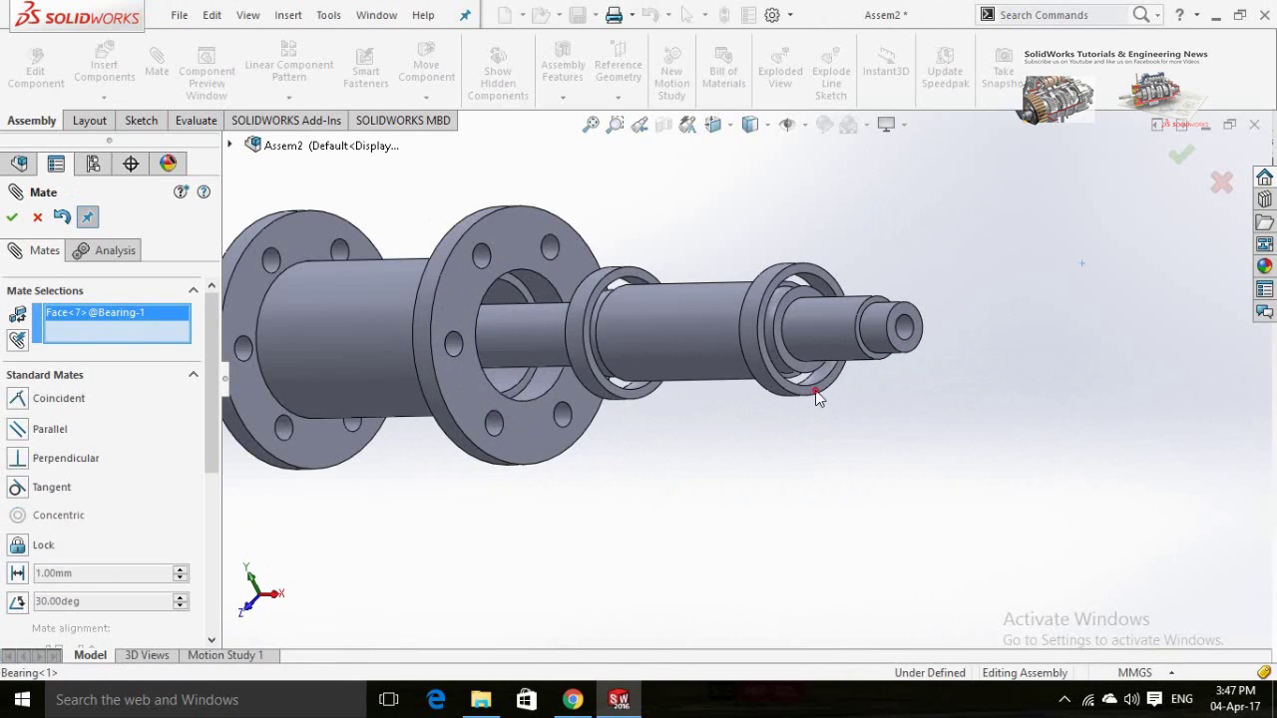
{"action": "left_click", "coordinate": [525, 439]}
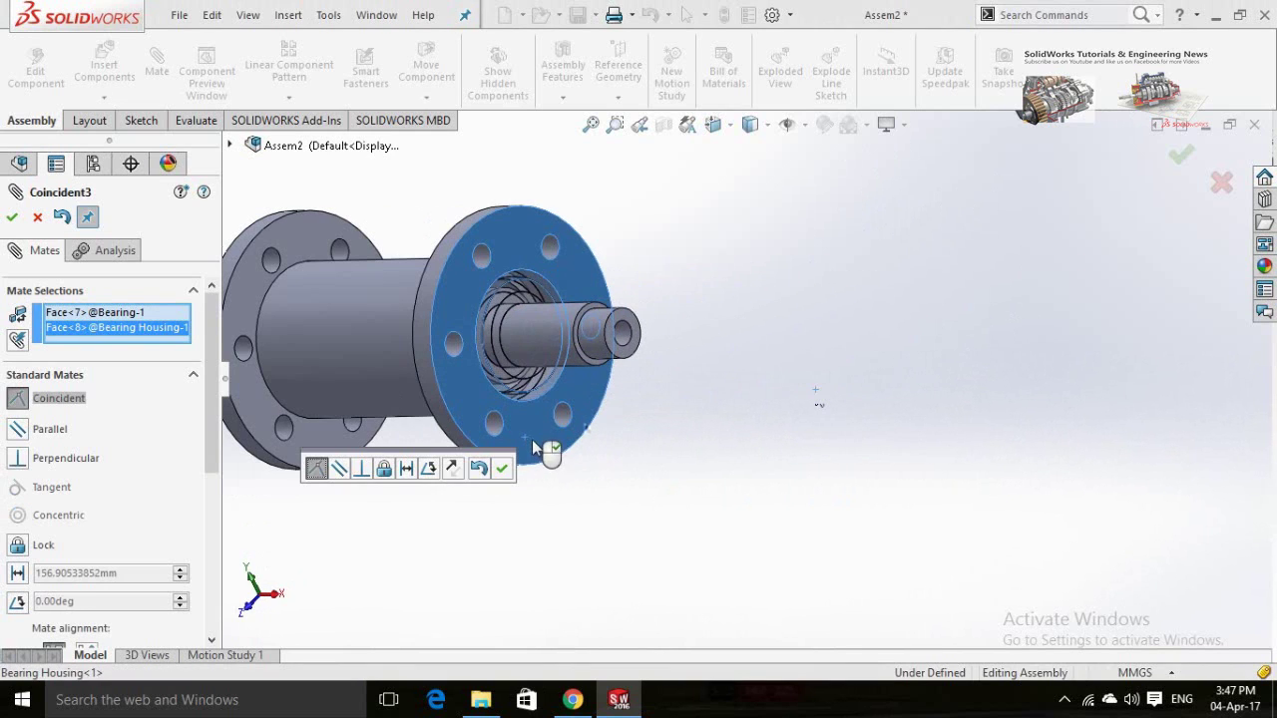
{"action": "left_click", "coordinate": [504, 470]}
Add a concentric mate between the seal's outer cylindrical face and the bearing housing's outer cylindrical face.
{"action": "key", "text": "ctrl+1"}
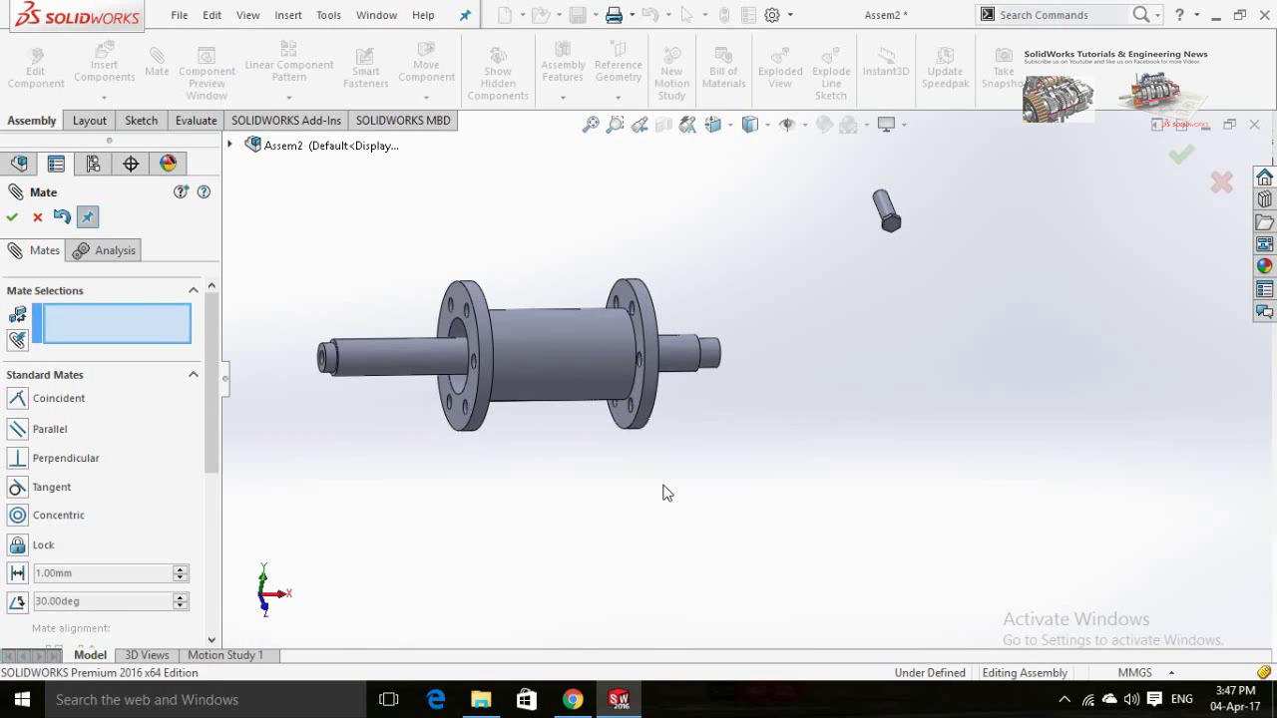
{"action": "middle_click_drag", "start_coordinate": [738, 462], "coordinate": [834, 276]}
{"action": "scroll", "coordinate": [710, 336], "scroll_direction": "down", "scroll_amount": 5}
{"action": "left_click", "coordinate": [692, 332]}
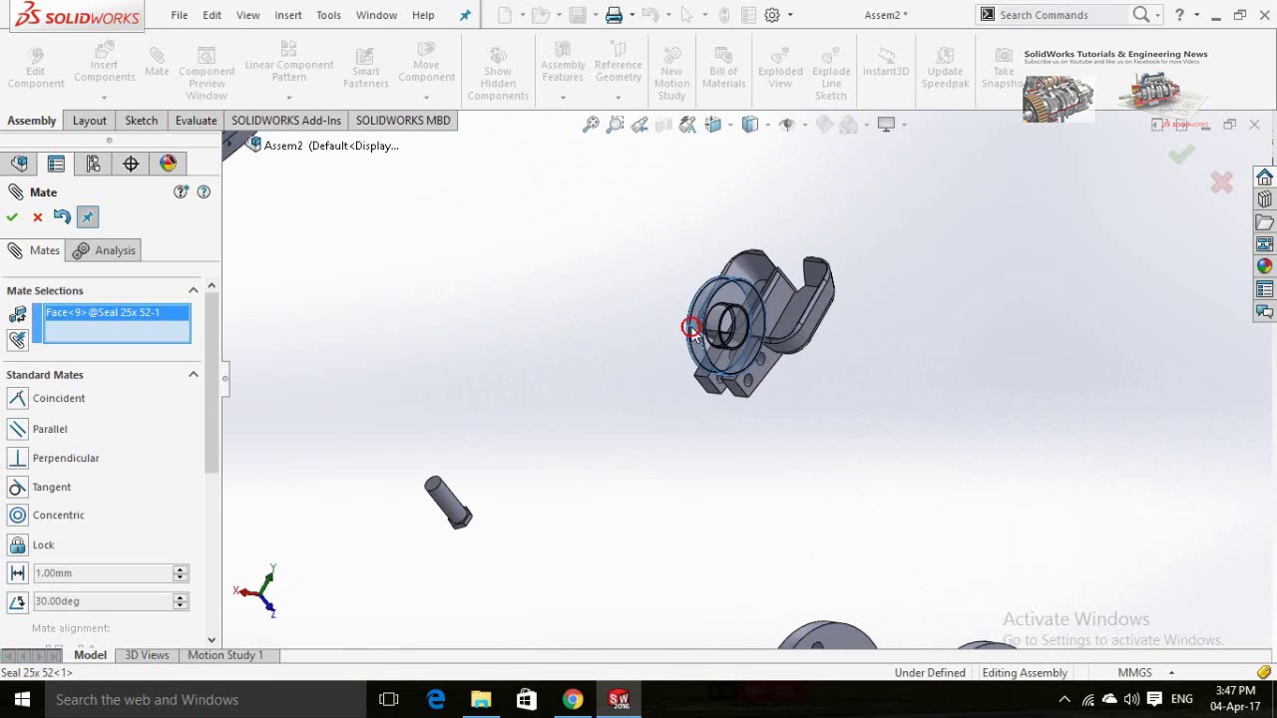
{"action": "scroll", "coordinate": [818, 553], "scroll_direction": "up", "scroll_amount": 3}
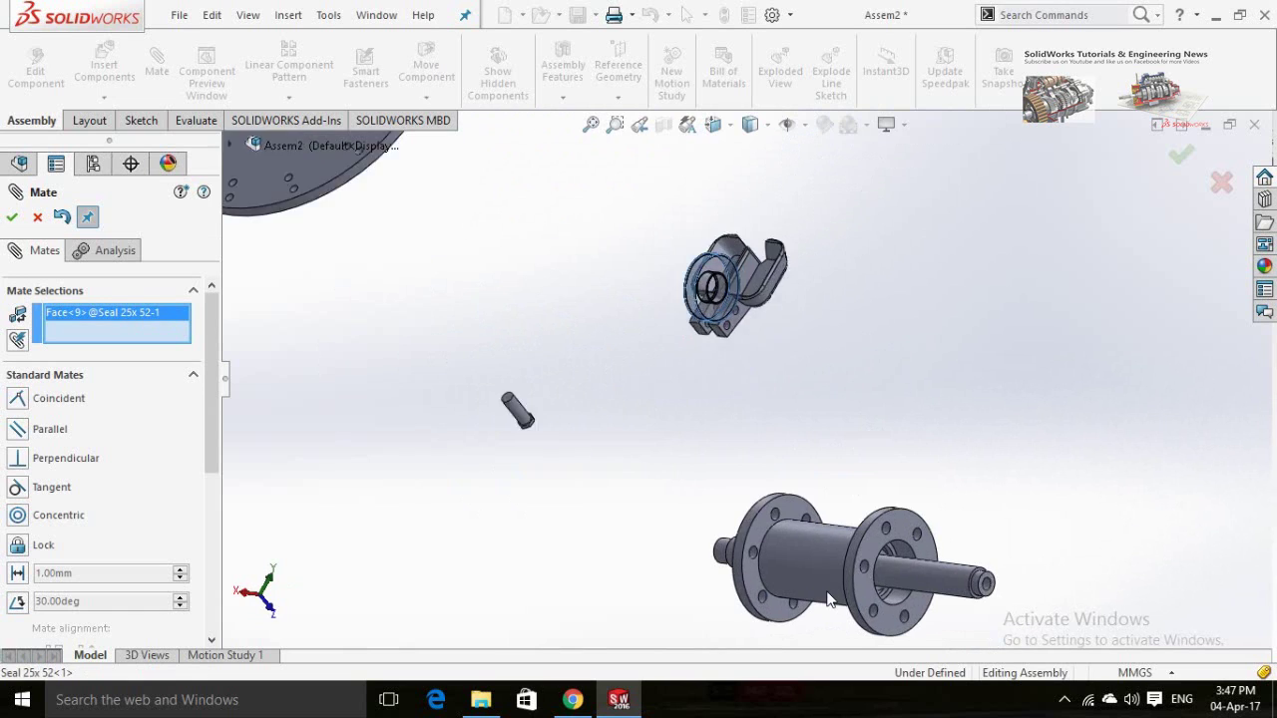
{"action": "scroll", "coordinate": [820, 530], "scroll_direction": "down", "scroll_amount": 4}
{"action": "left_click", "coordinate": [822, 535]}
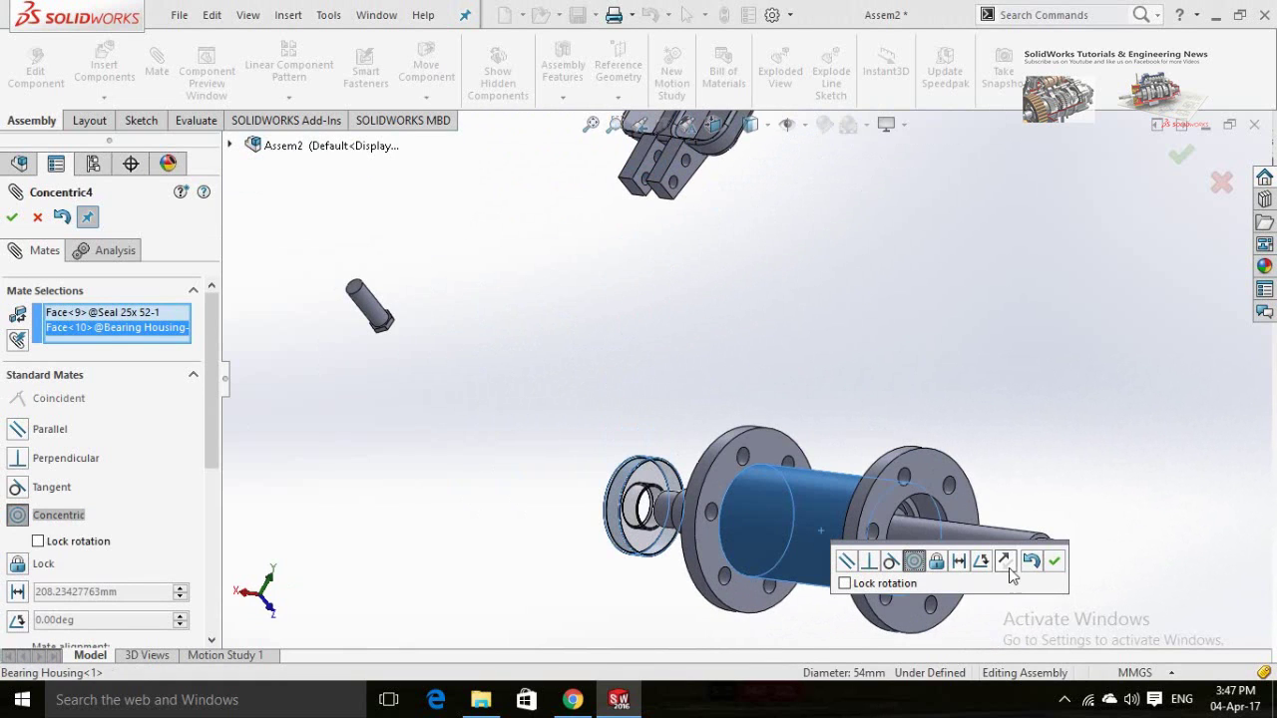
{"action": "left_click", "coordinate": [1060, 563]}
Add a coincident mate between the seal's rim face and the housing's flange face on the long shaft end.
{"action": "left_click", "coordinate": [736, 624]}
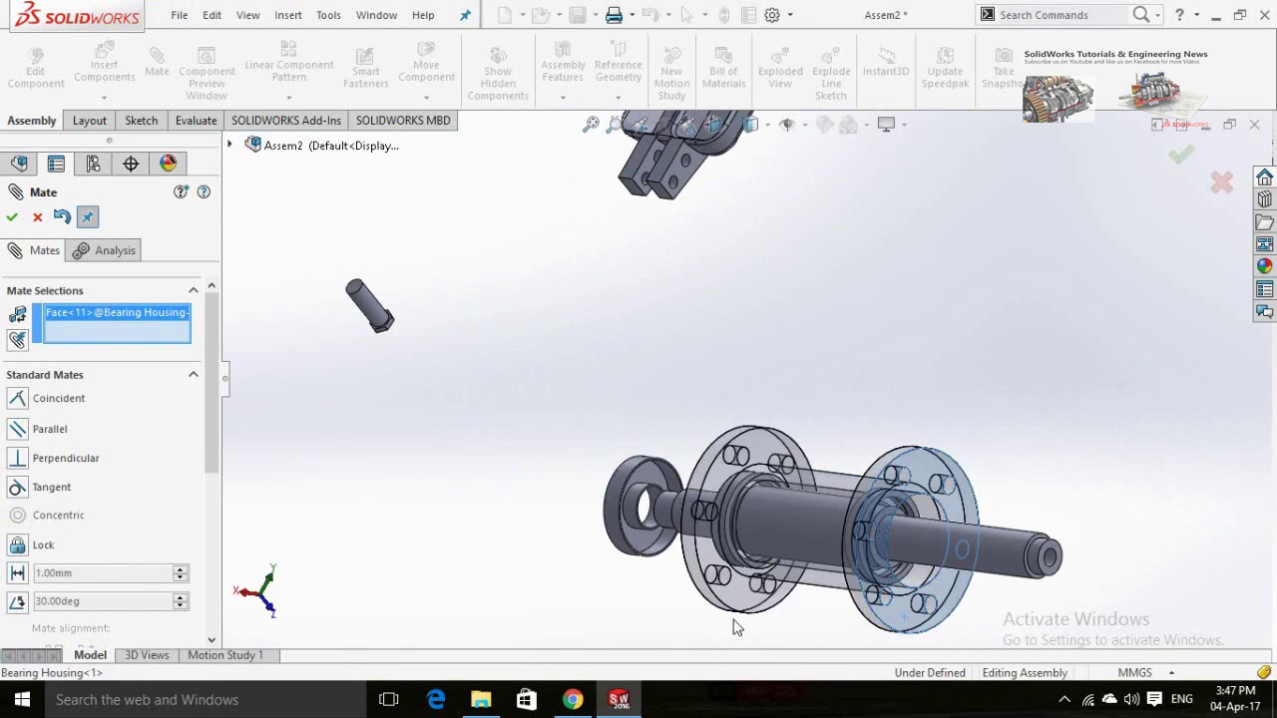
{"action": "scroll", "coordinate": [604, 545], "scroll_direction": "down", "scroll_amount": 5}
{"action": "scroll", "coordinate": [775, 529], "scroll_direction": "down", "scroll_amount": 5}
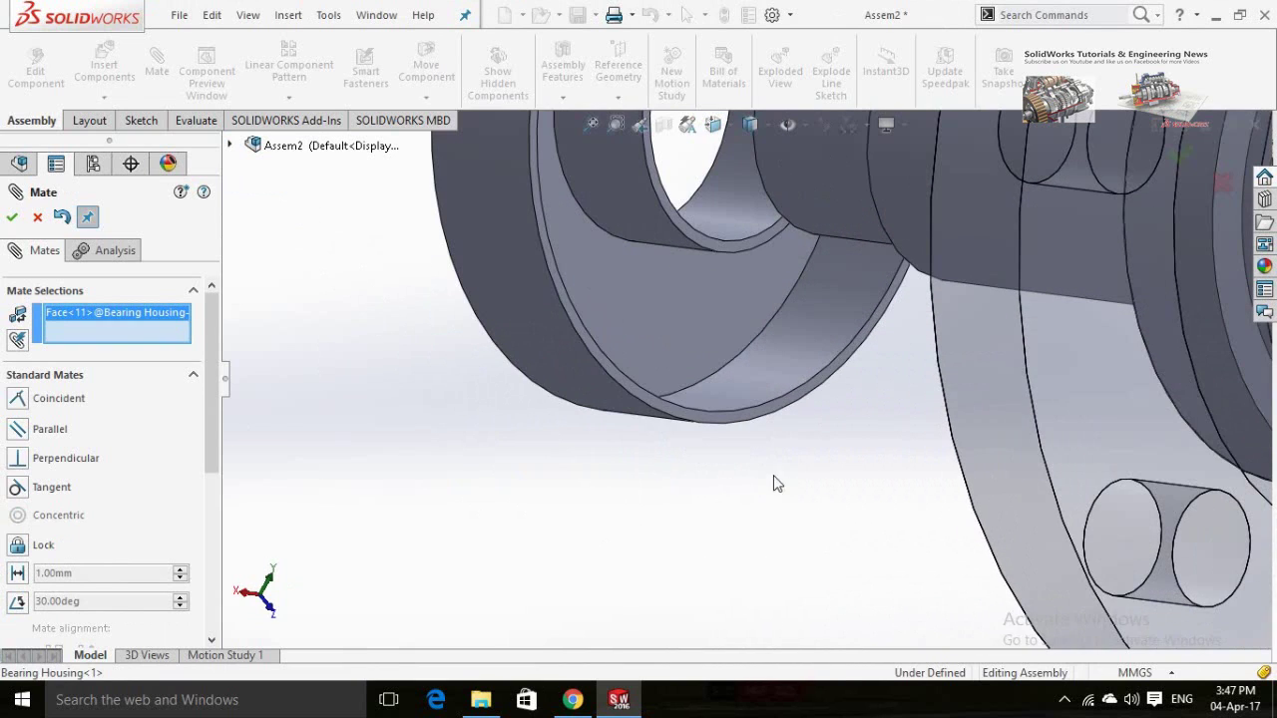
{"action": "left_click", "coordinate": [738, 421]}
{"action": "scroll", "coordinate": [738, 421], "scroll_direction": "up", "scroll_amount": 3}
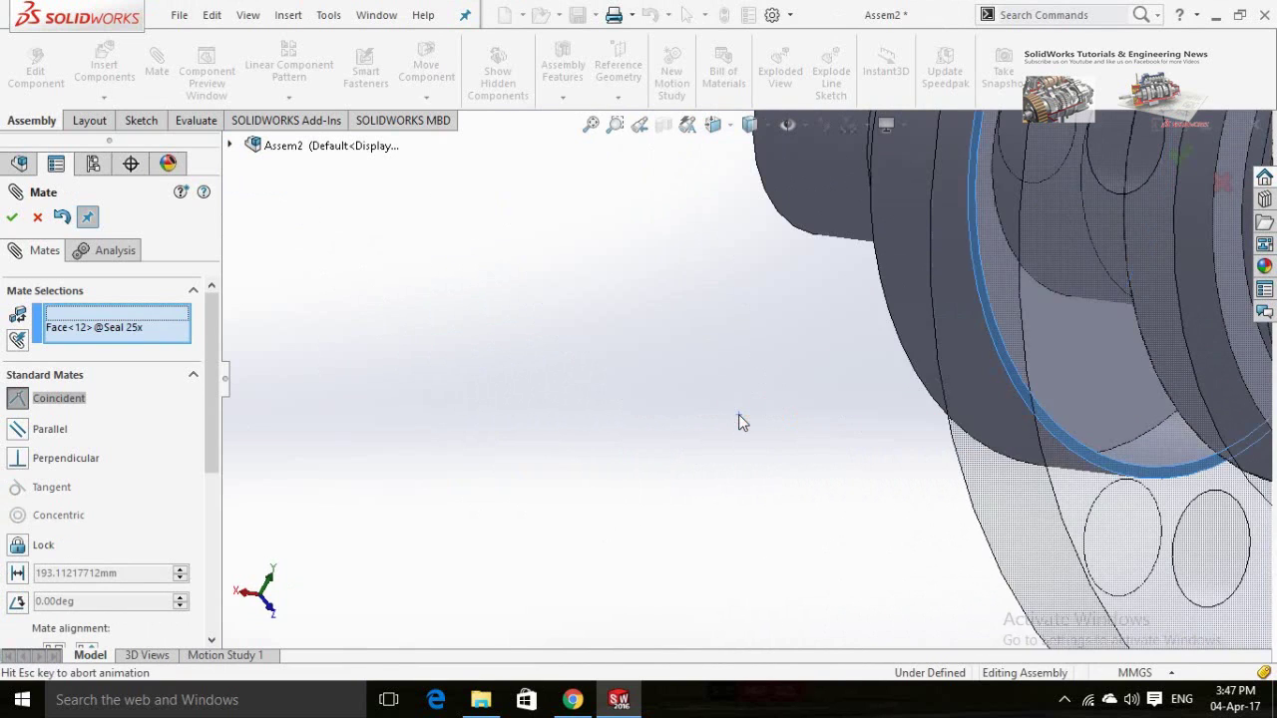
{"action": "scroll", "coordinate": [706, 472], "scroll_direction": "up", "scroll_amount": 3}
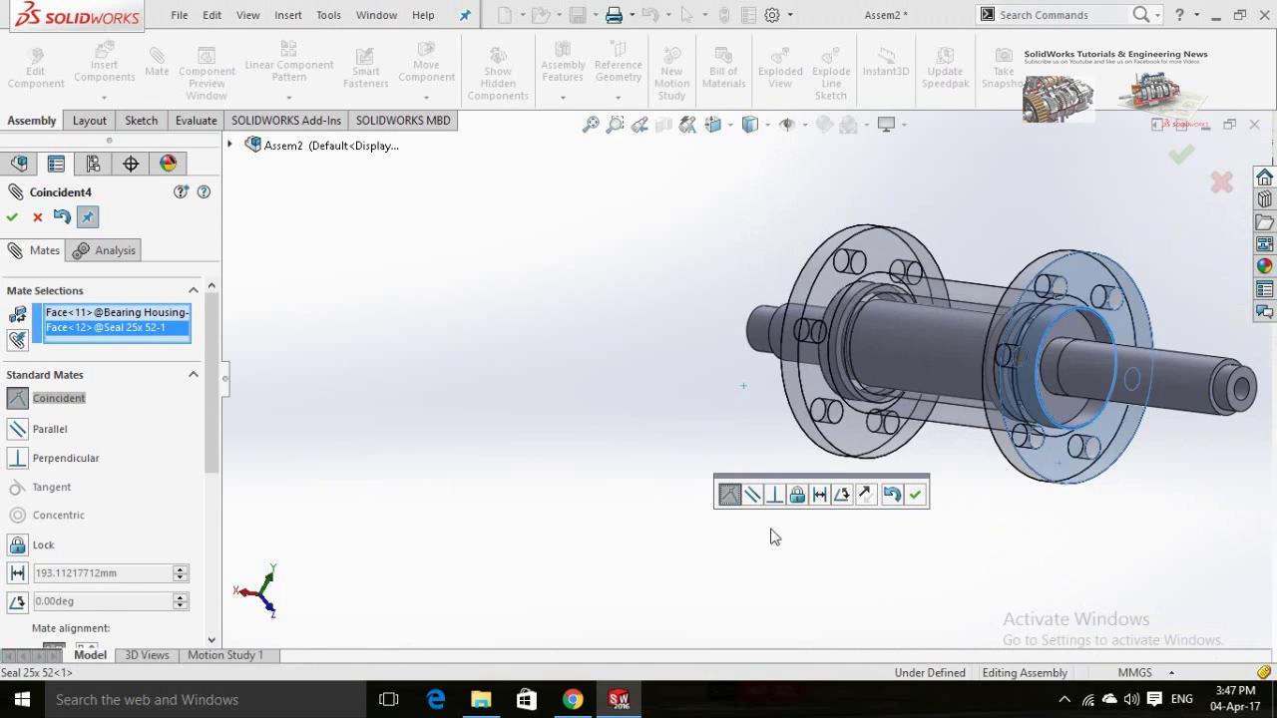
{"action": "left_click", "coordinate": [916, 495]}
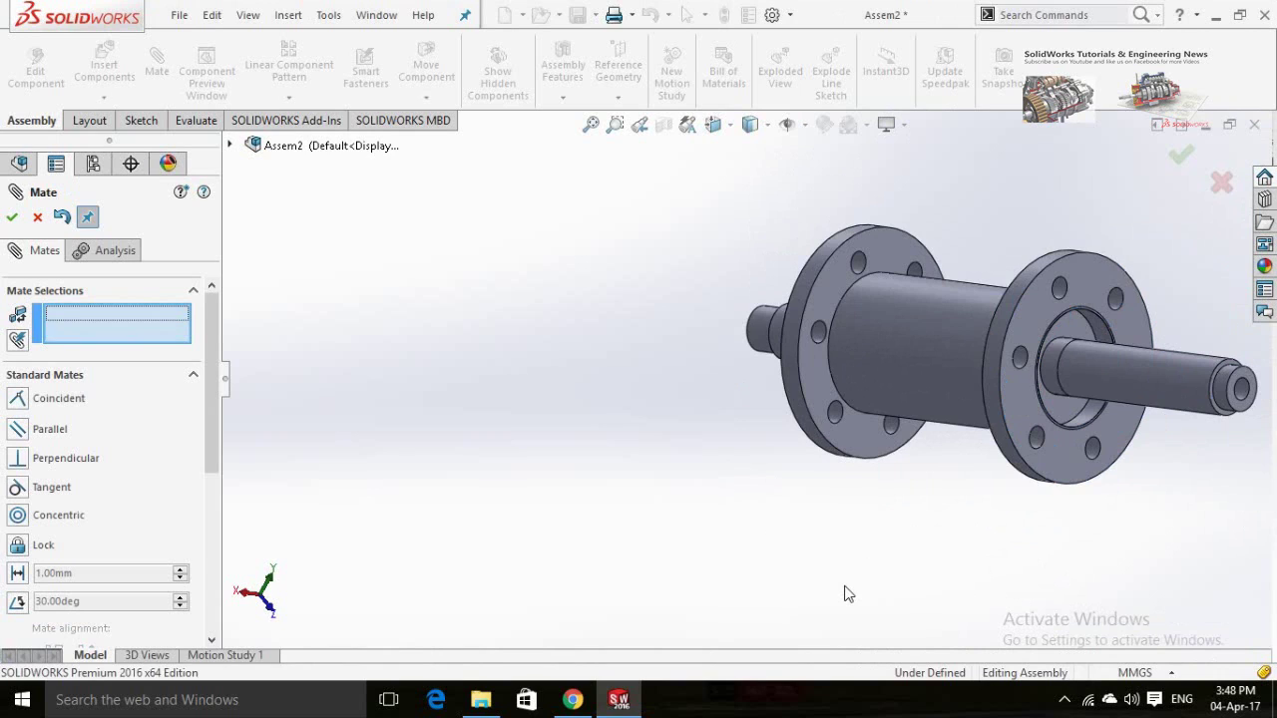
{"action": "key", "text": "f"}
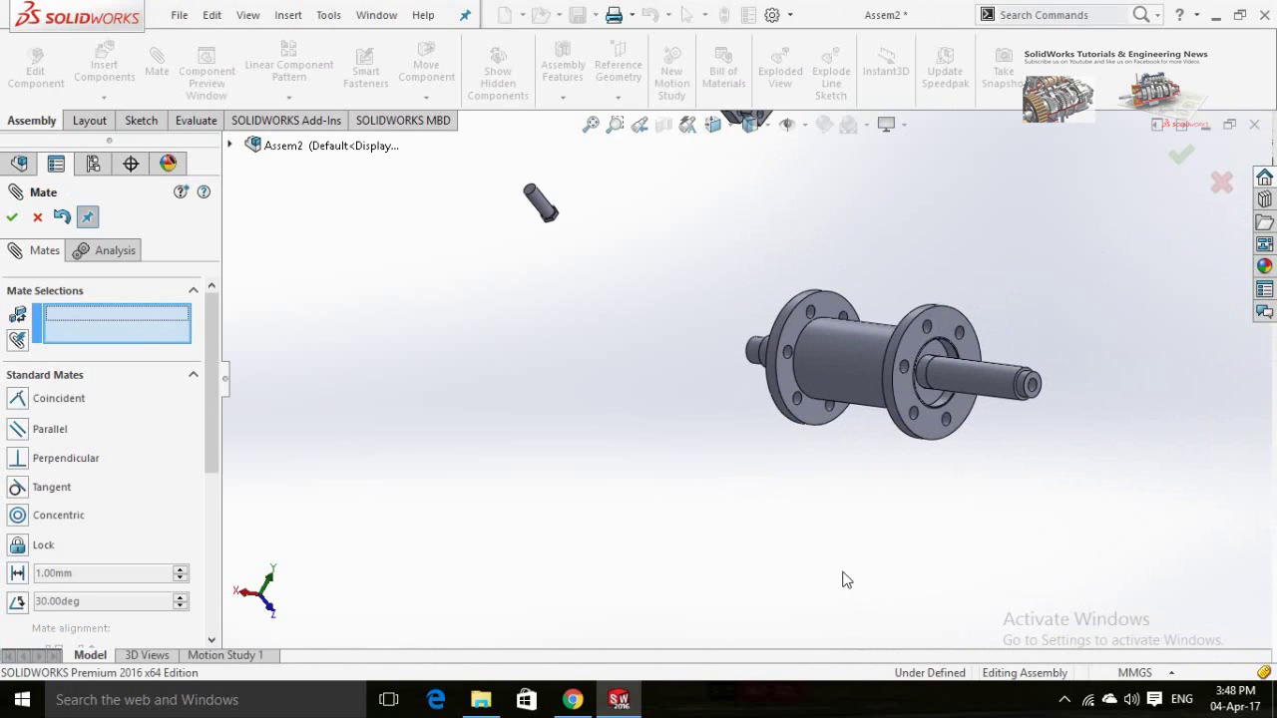
Add a concentric mate between the runner disc holder's center bore and the main shaft's long cylindrical end, with flipped alignment and locked rotation.
{"action": "middle_click_drag", "start_coordinate": [841, 584], "coordinate": [789, 496]}
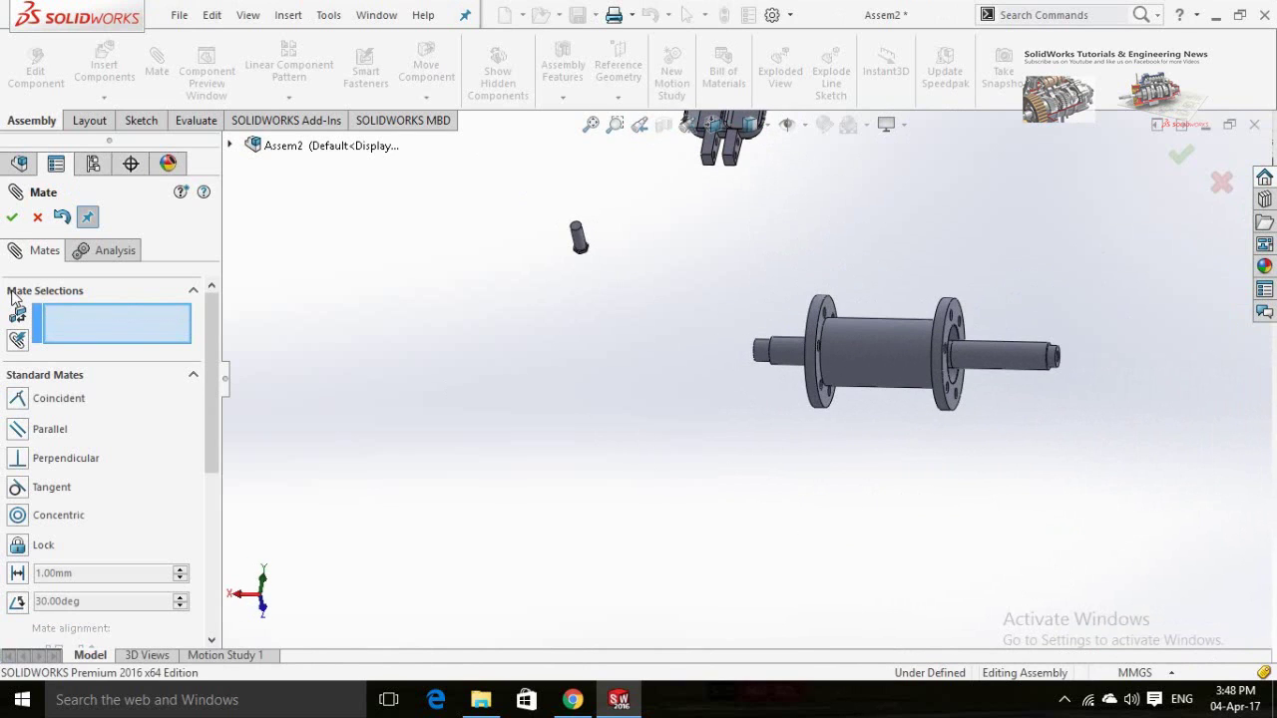
{"action": "key", "text": "f"}
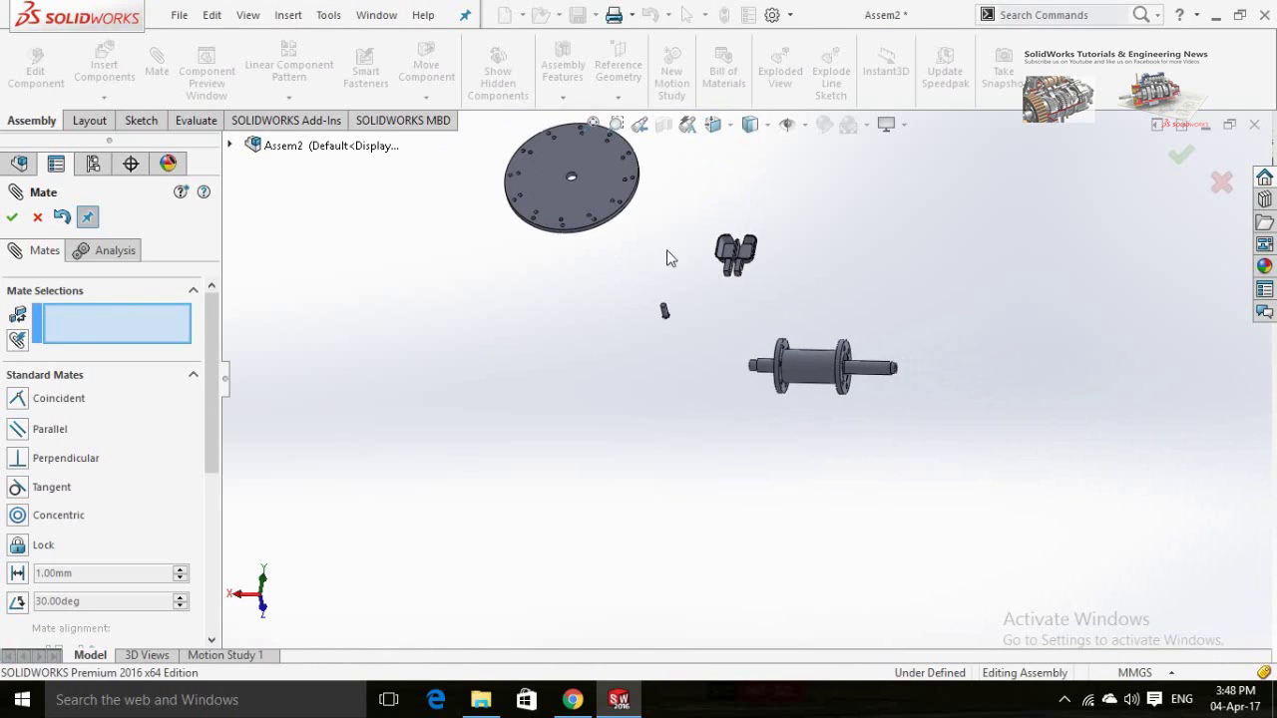
{"action": "scroll", "coordinate": [578, 257], "scroll_direction": "down", "scroll_amount": 3}
{"action": "scroll", "coordinate": [699, 240], "scroll_direction": "down", "scroll_amount": 2}
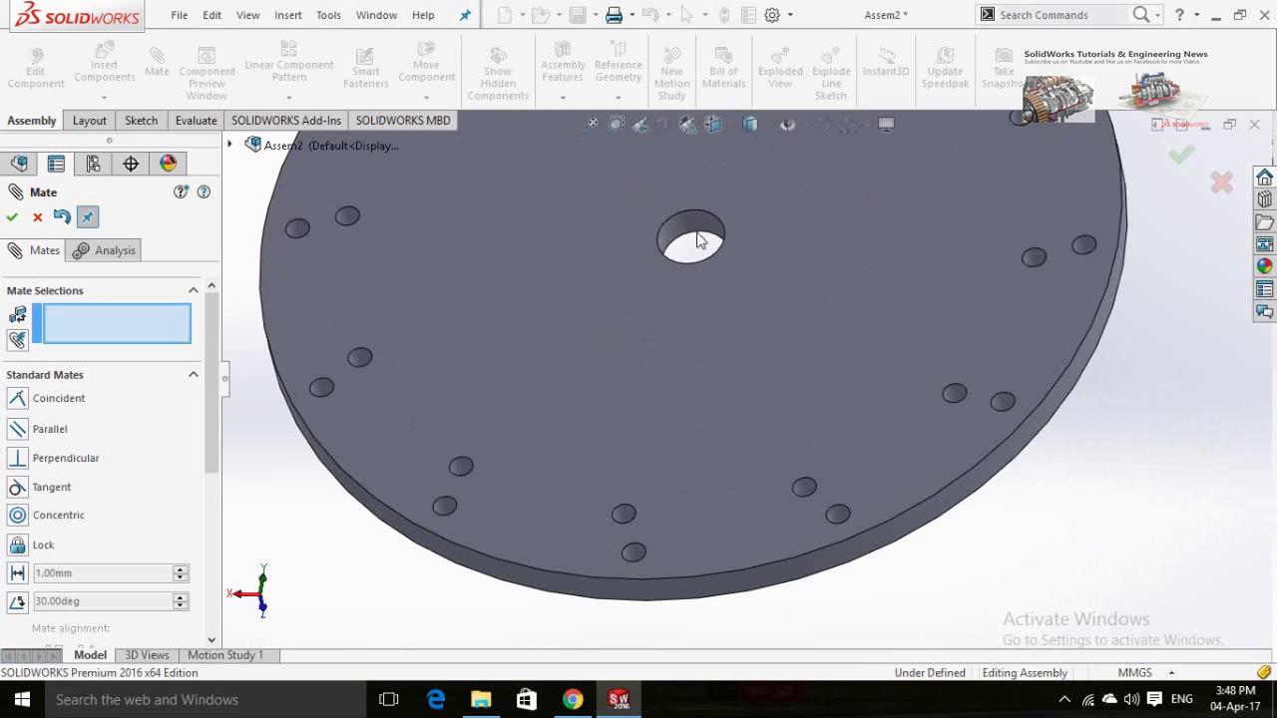
{"action": "left_click", "coordinate": [693, 238]}
{"action": "scroll", "coordinate": [641, 441], "scroll_direction": "up", "scroll_amount": 6}
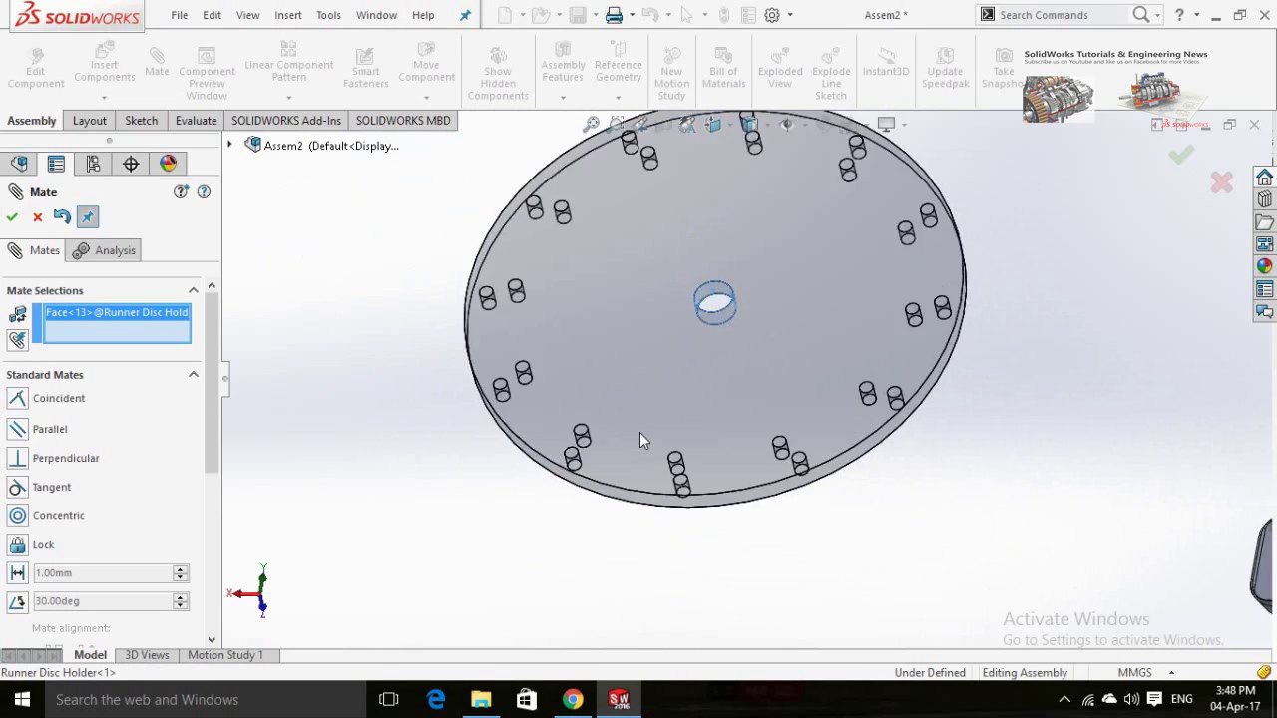
{"action": "scroll", "coordinate": [978, 534], "scroll_direction": "down", "scroll_amount": 2}
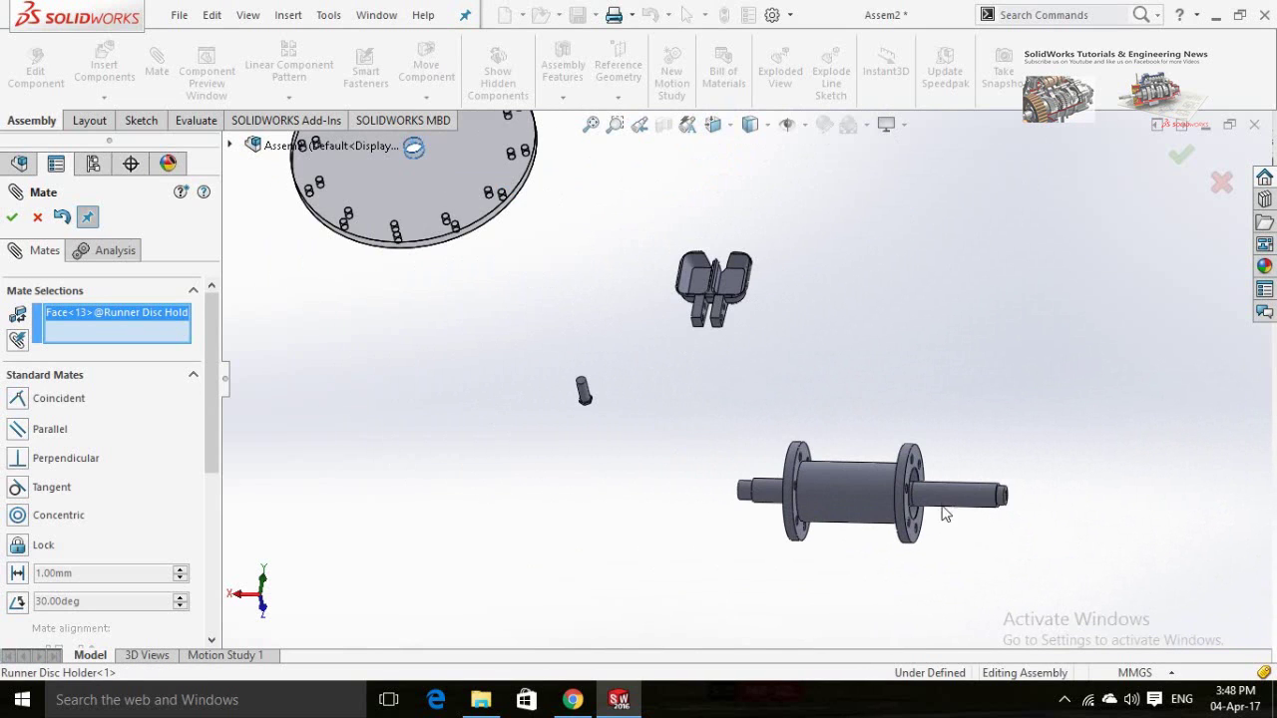
{"action": "left_click", "coordinate": [950, 506]}
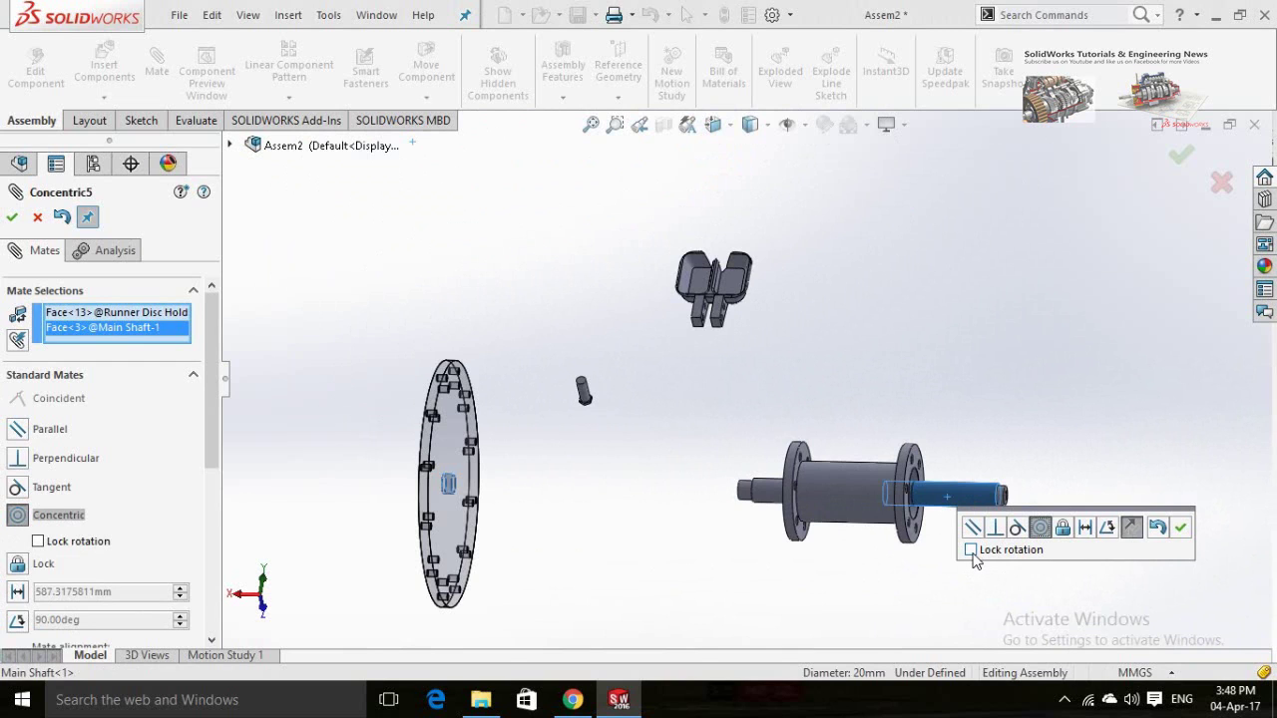
{"action": "middle_click_drag", "start_coordinate": [698, 598], "coordinate": [632, 560]}
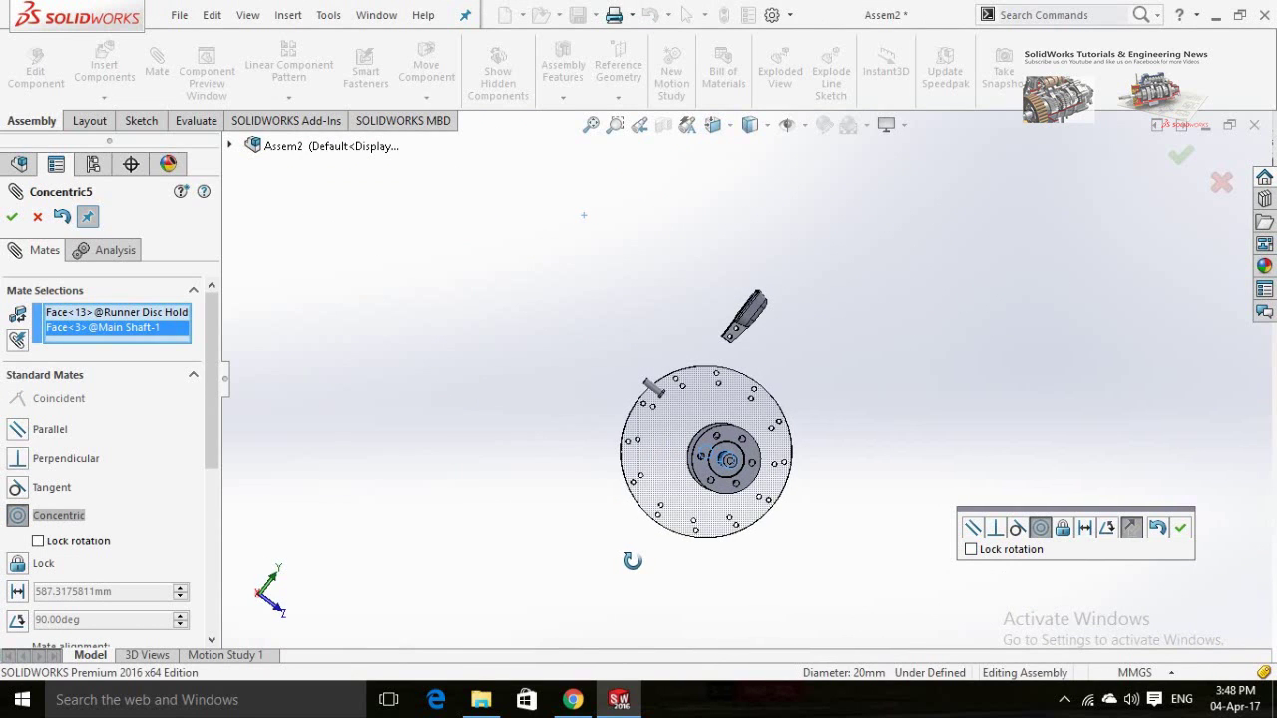
{"action": "left_click", "coordinate": [1130, 528]}
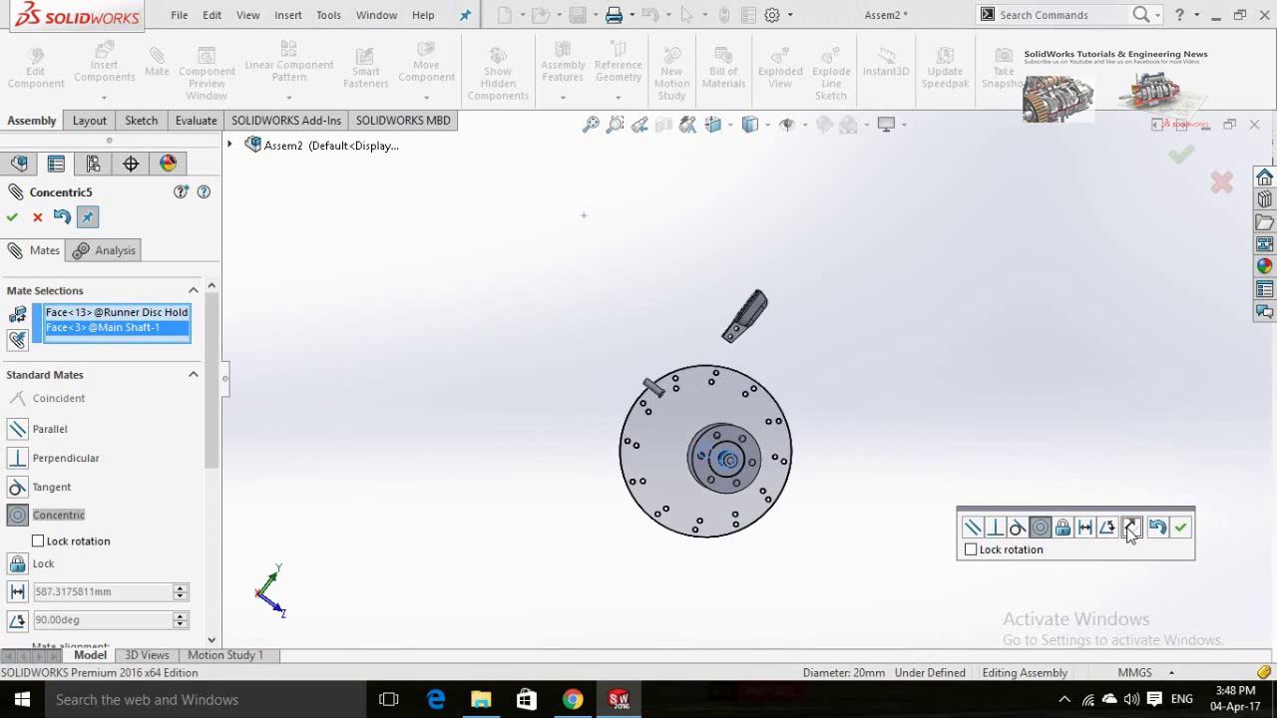
{"action": "left_click", "coordinate": [970, 550]}
{"action": "left_click", "coordinate": [1180, 526]}
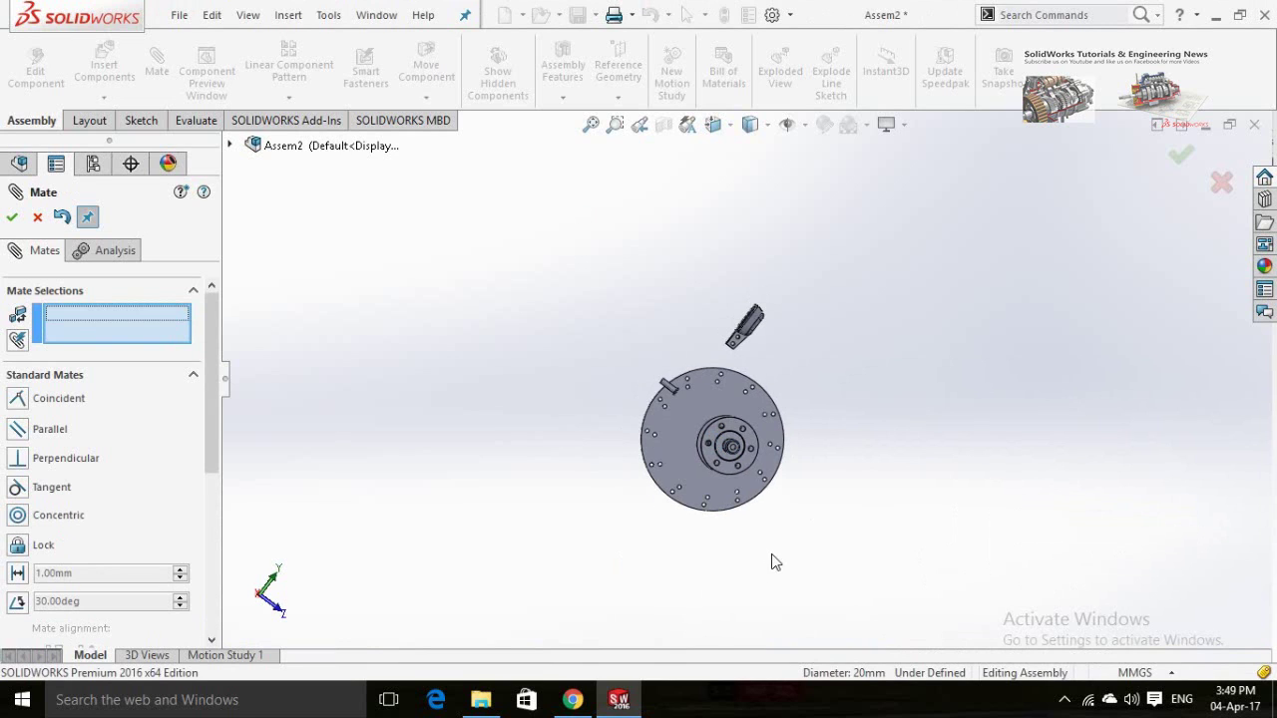
Add a coincident mate between the shoulder at the main shaft's long end and the runner disc holder's flat face, and finish mating.
{"action": "middle_click_drag", "start_coordinate": [772, 561], "coordinate": [820, 475]}
{"action": "scroll", "coordinate": [820, 476], "scroll_direction": "down", "scroll_amount": 10}
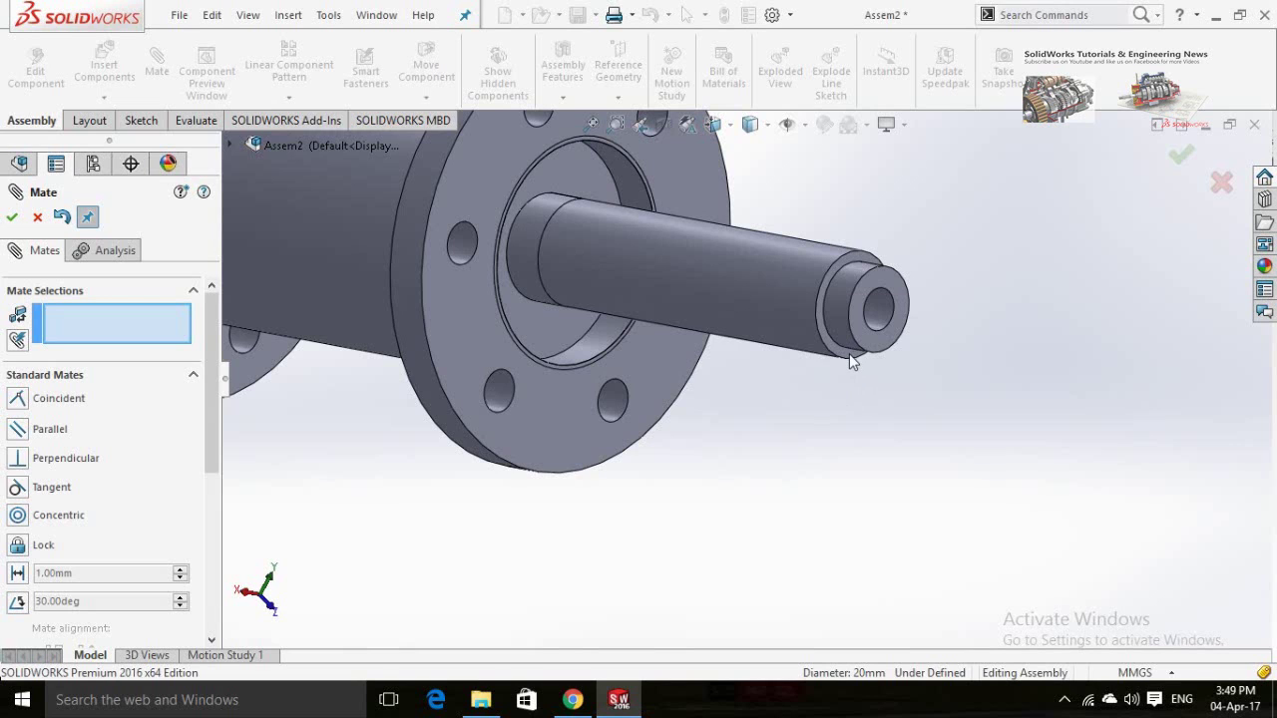
{"action": "left_click", "coordinate": [848, 353]}
{"action": "scroll", "coordinate": [784, 518], "scroll_direction": "up", "scroll_amount": 6}
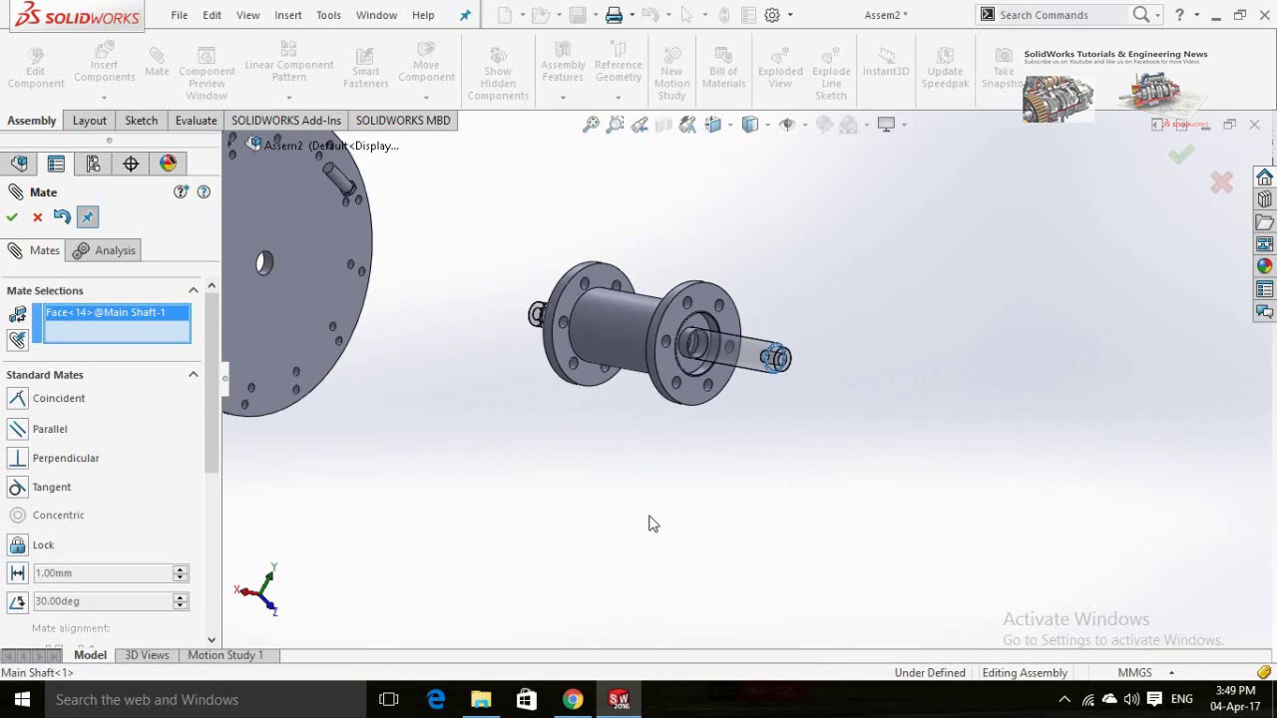
{"action": "middle_click_drag", "start_coordinate": [652, 524], "coordinate": [658, 499]}
{"action": "left_click", "coordinate": [502, 355]}
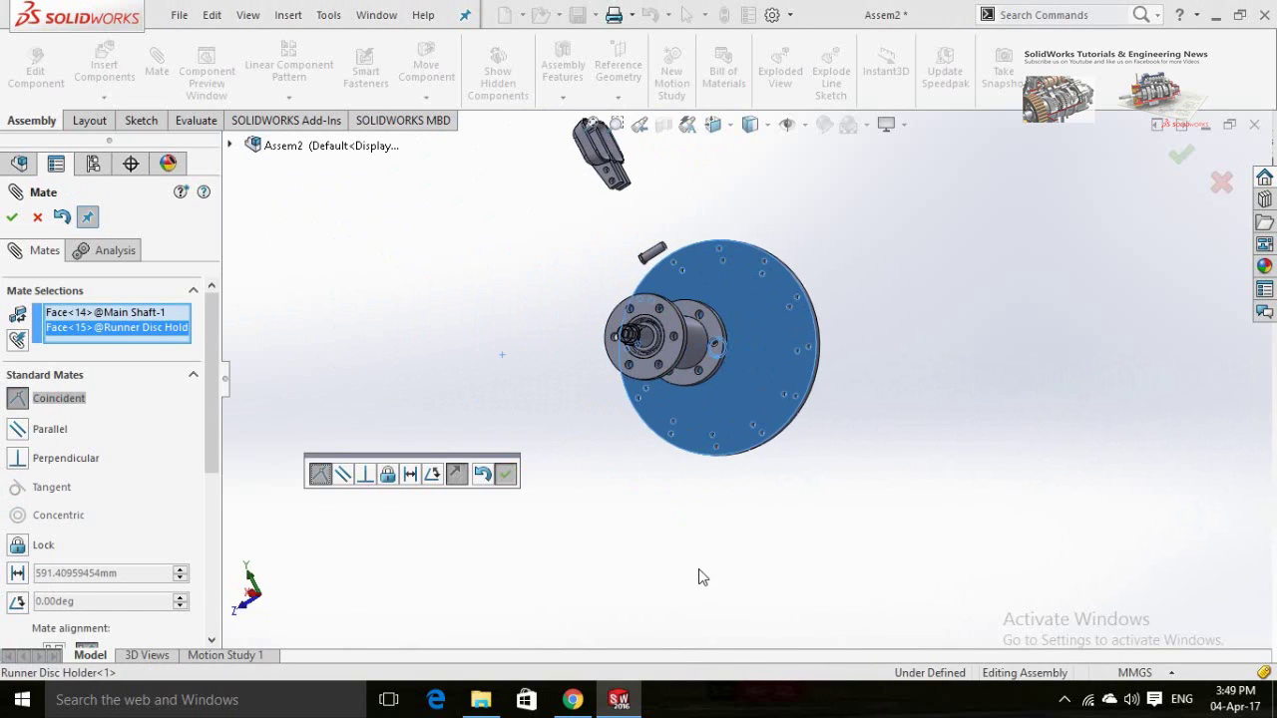
{"action": "key", "text": "Return"}
{"action": "middle_click_drag", "start_coordinate": [700, 555], "coordinate": [599, 537]}
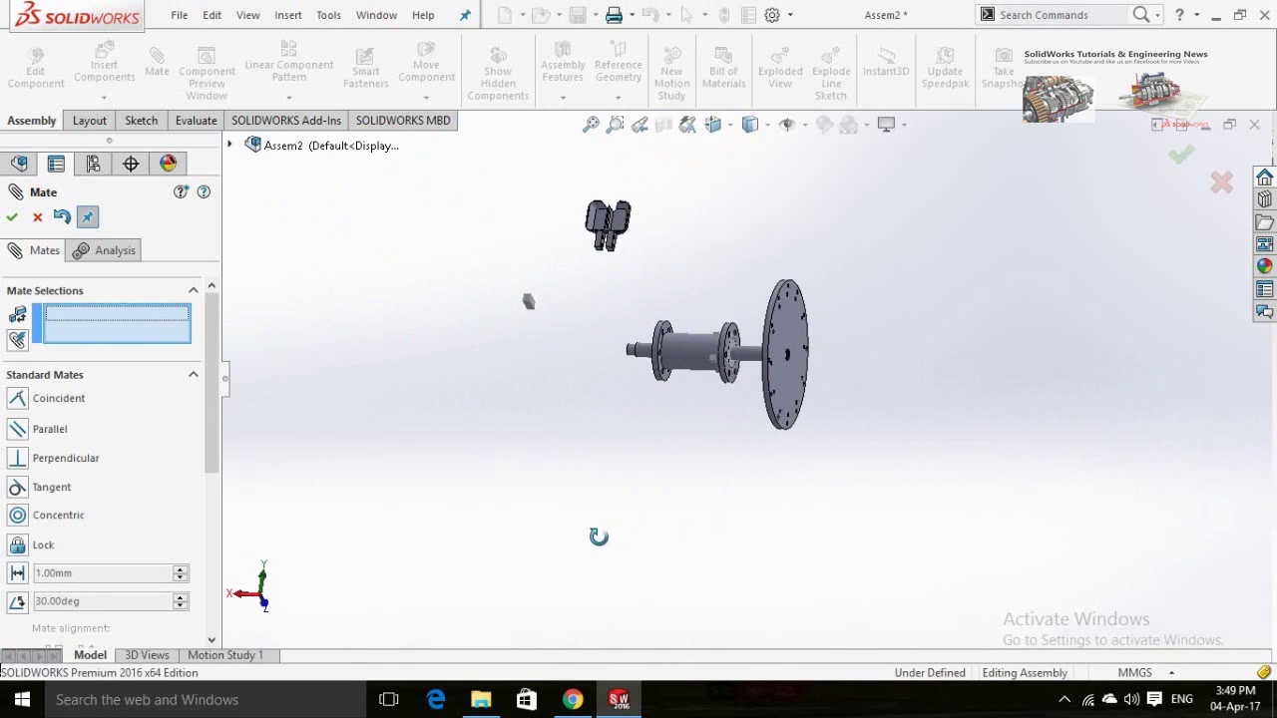
{"action": "scroll", "coordinate": [822, 373], "scroll_direction": "down", "scroll_amount": 3}
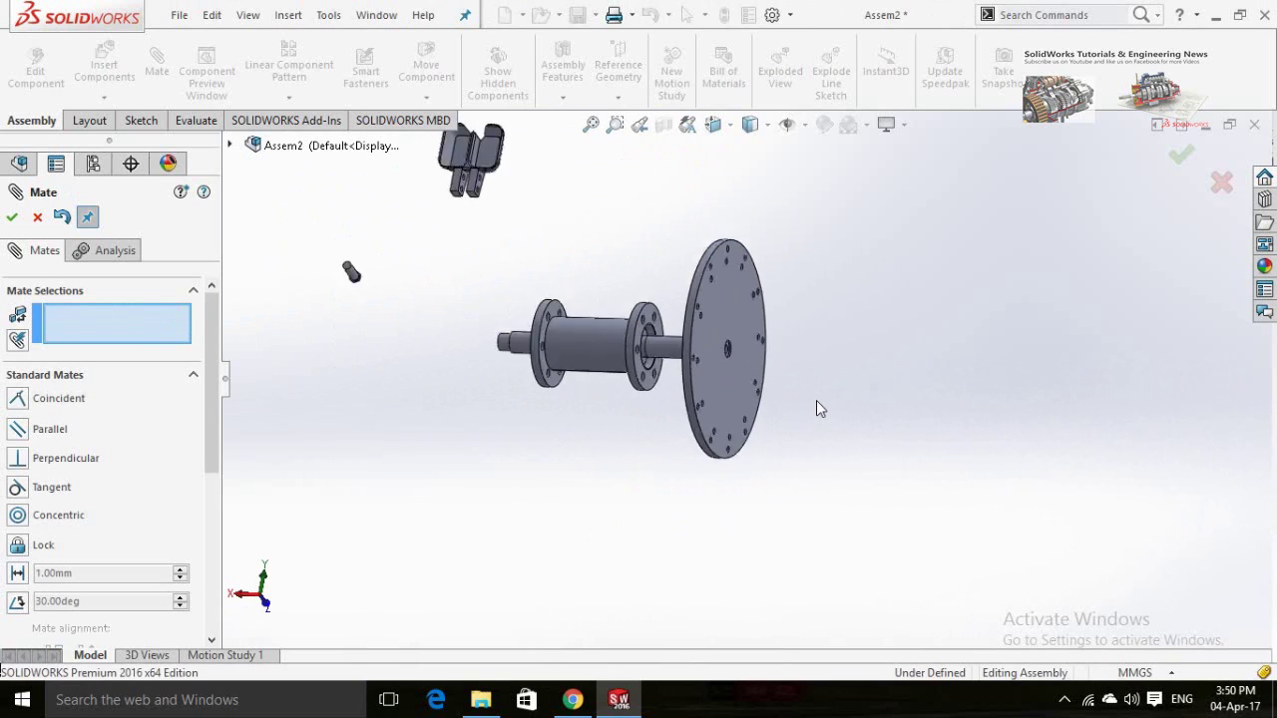
{"action": "scroll", "coordinate": [818, 387], "scroll_direction": "up", "scroll_amount": 2}
{"action": "scroll", "coordinate": [667, 297], "scroll_direction": "down", "scroll_amount": 1}
{"action": "scroll", "coordinate": [516, 350], "scroll_direction": "down", "scroll_amount": 3}
{"action": "scroll", "coordinate": [516, 350], "scroll_direction": "up", "scroll_amount": 1}
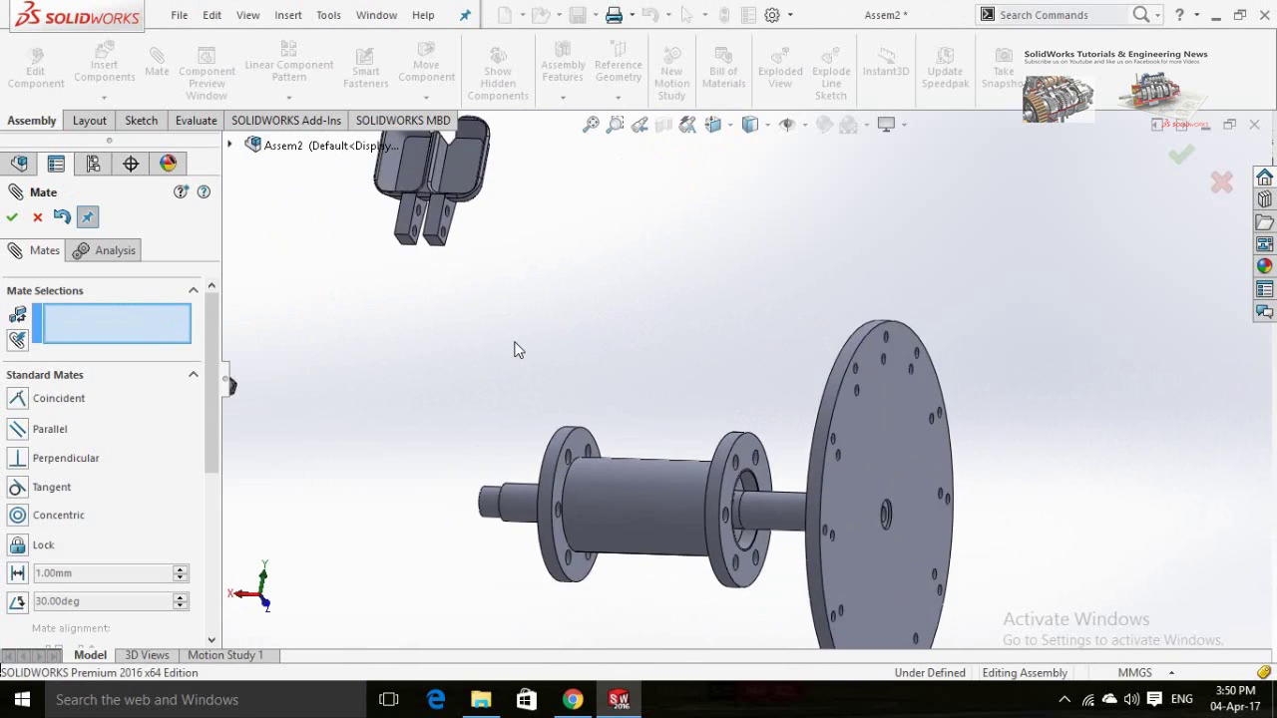
{"action": "scroll", "coordinate": [516, 350], "scroll_direction": "up", "scroll_amount": 1}
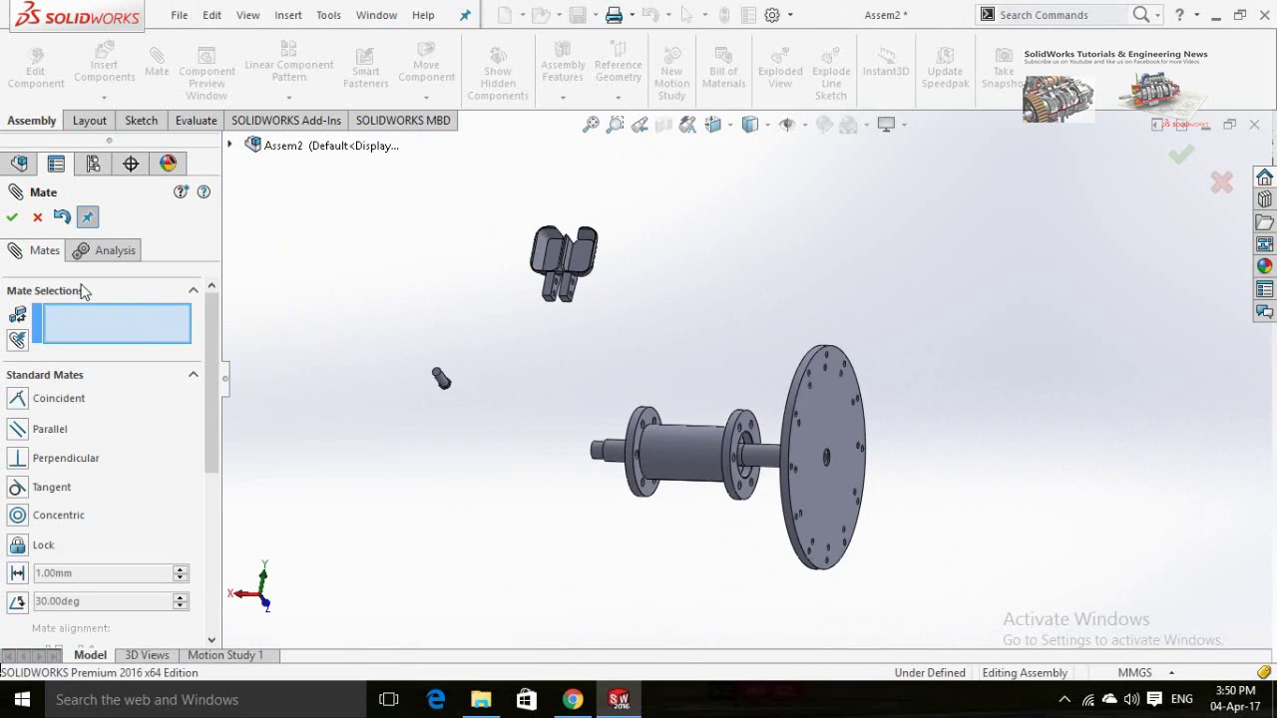
{"action": "left_click", "coordinate": [15, 221]}
Insert the Washer part from the PEDO folder into the assembly, placing it beside the runner disc holder.
{"action": "left_click", "coordinate": [481, 699]}
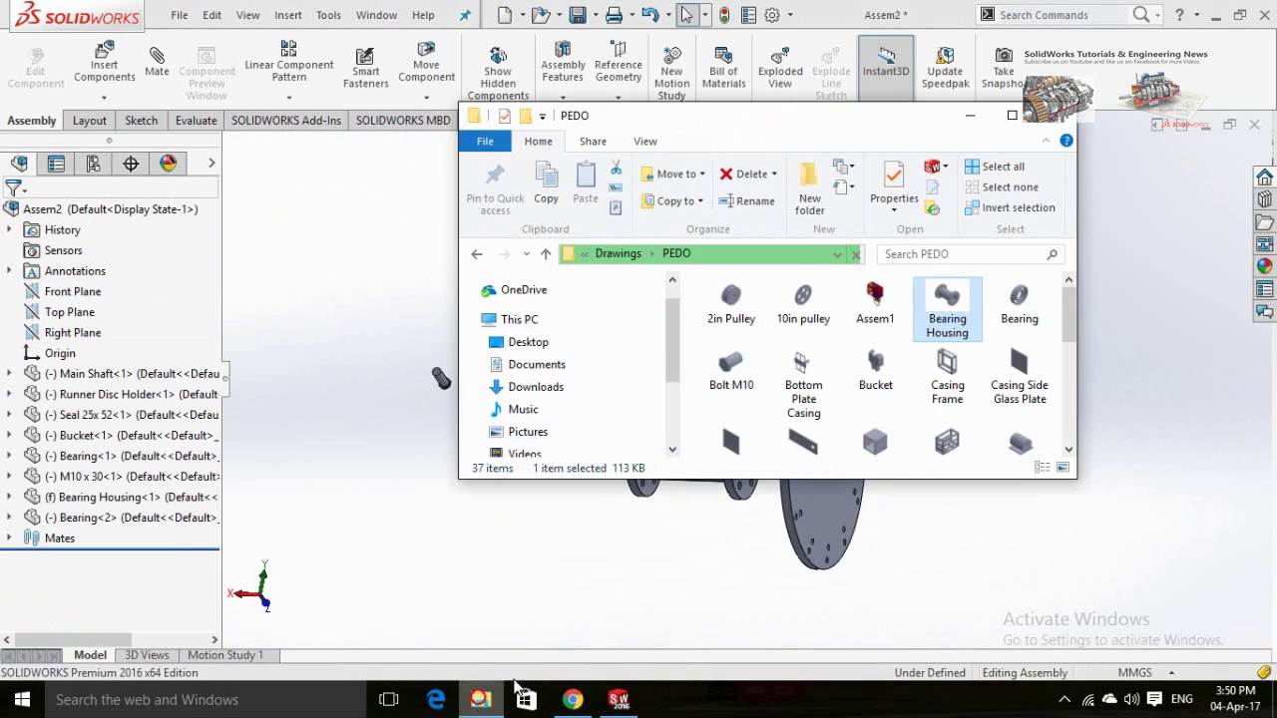
{"action": "left_click", "coordinate": [946, 371]}
{"action": "scroll", "coordinate": [937, 379], "scroll_direction": "down", "scroll_amount": 4}
{"action": "left_click", "coordinate": [802, 430]}
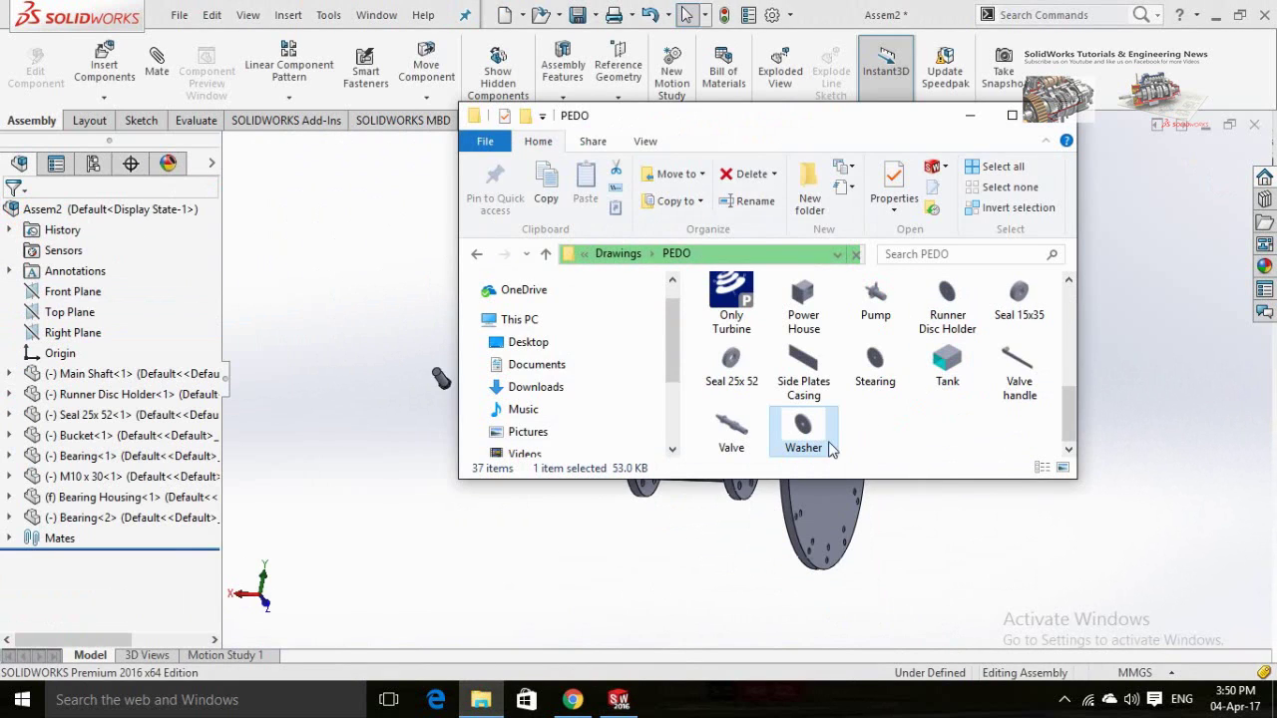
{"action": "left_click_drag", "start_coordinate": [963, 547], "coordinate": [962, 543]}
{"action": "scroll", "coordinate": [933, 507], "scroll_direction": "down", "scroll_amount": 3}
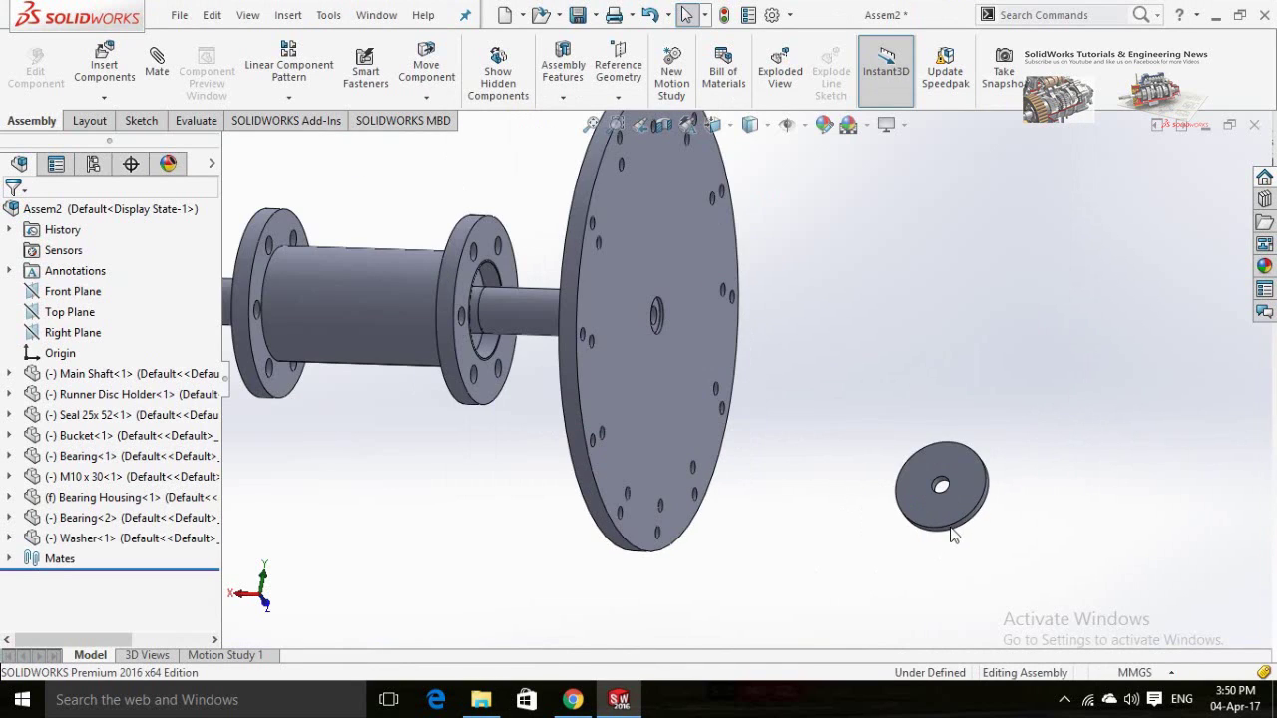
Add a concentric mate between the washer's outer cylindrical face and the runner disc holder's outer rim.
{"action": "scroll", "coordinate": [953, 536], "scroll_direction": "down", "scroll_amount": 2}
{"action": "left_click", "coordinate": [920, 485]}
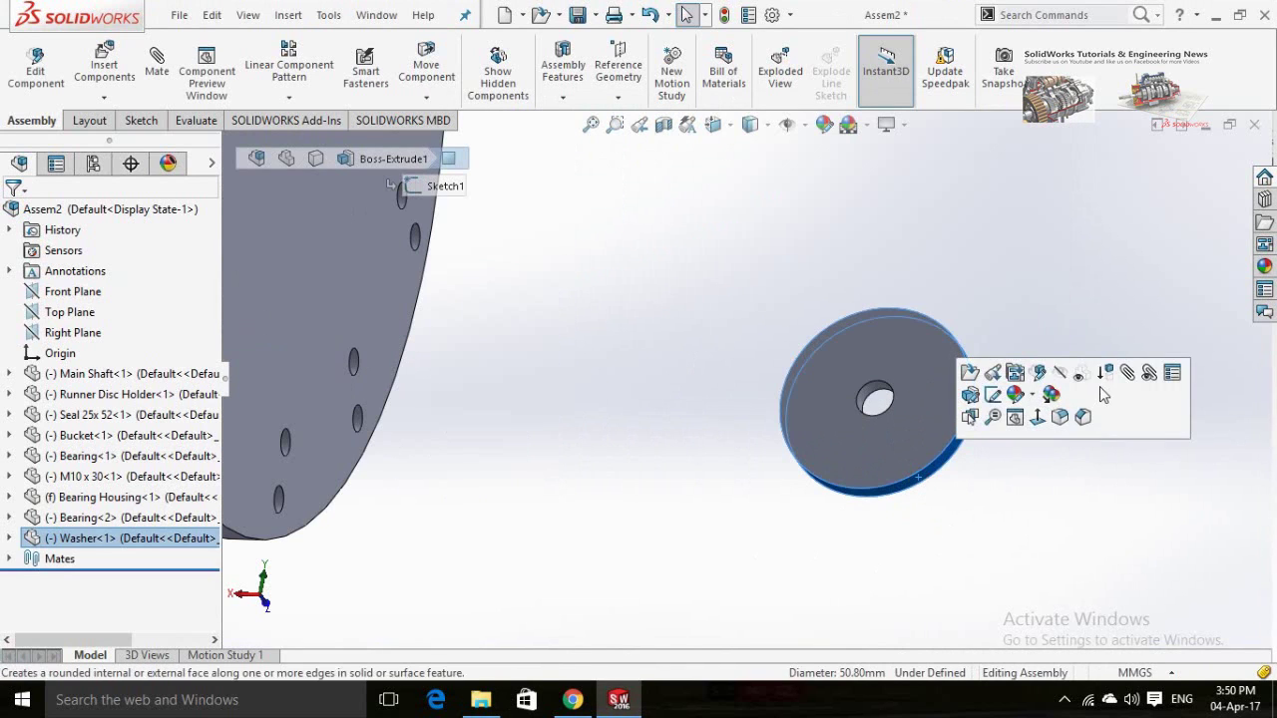
{"action": "key", "text": "m"}
{"action": "key", "text": "z"}
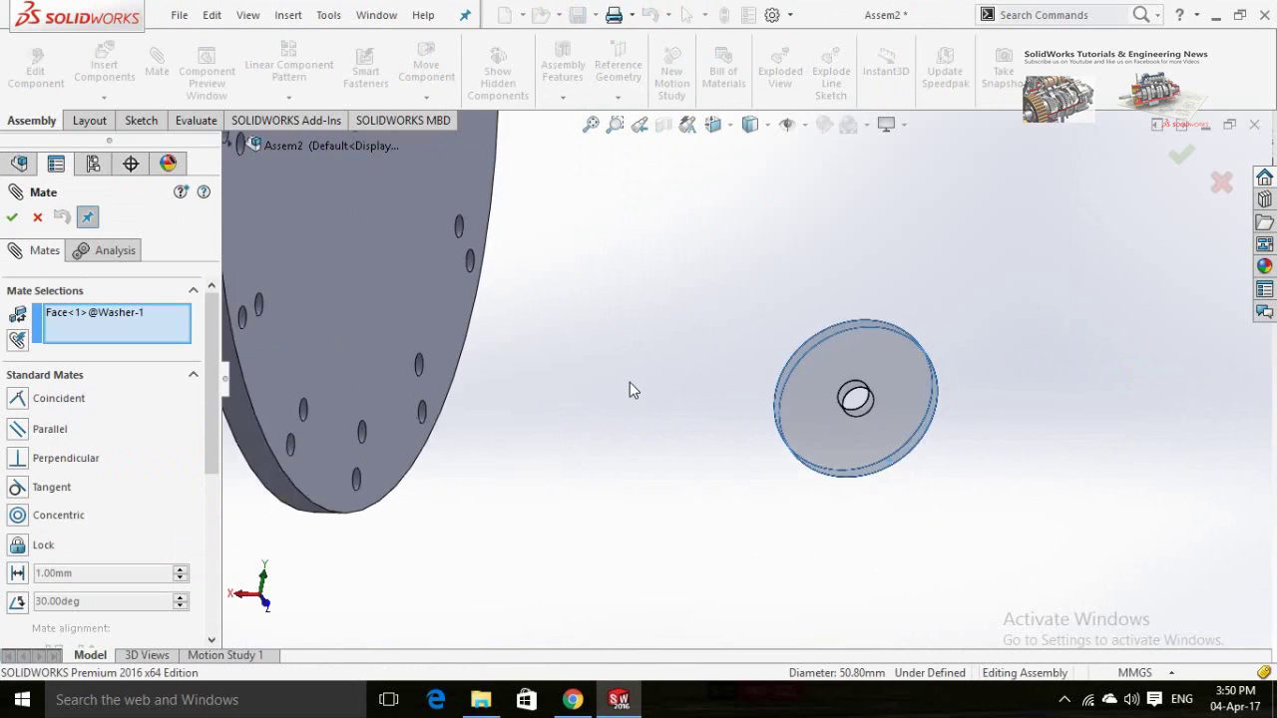
{"action": "left_click", "coordinate": [412, 451]}
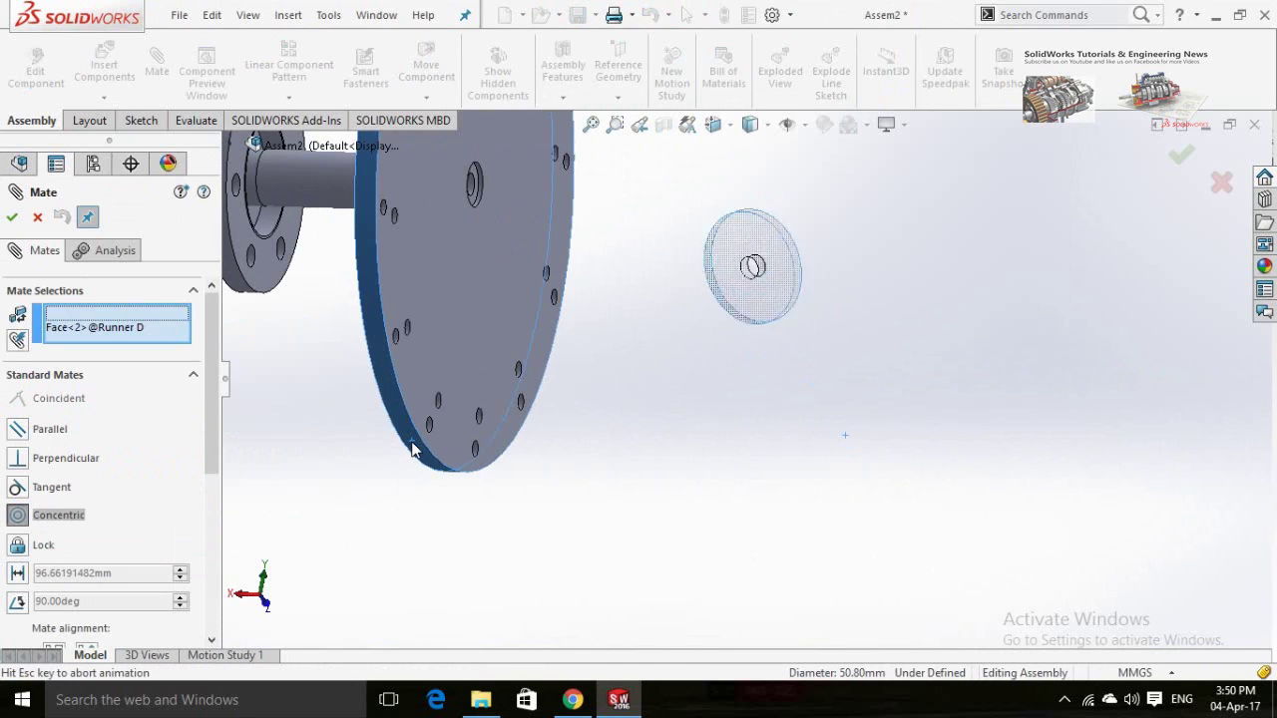
{"action": "left_click", "coordinate": [391, 473]}
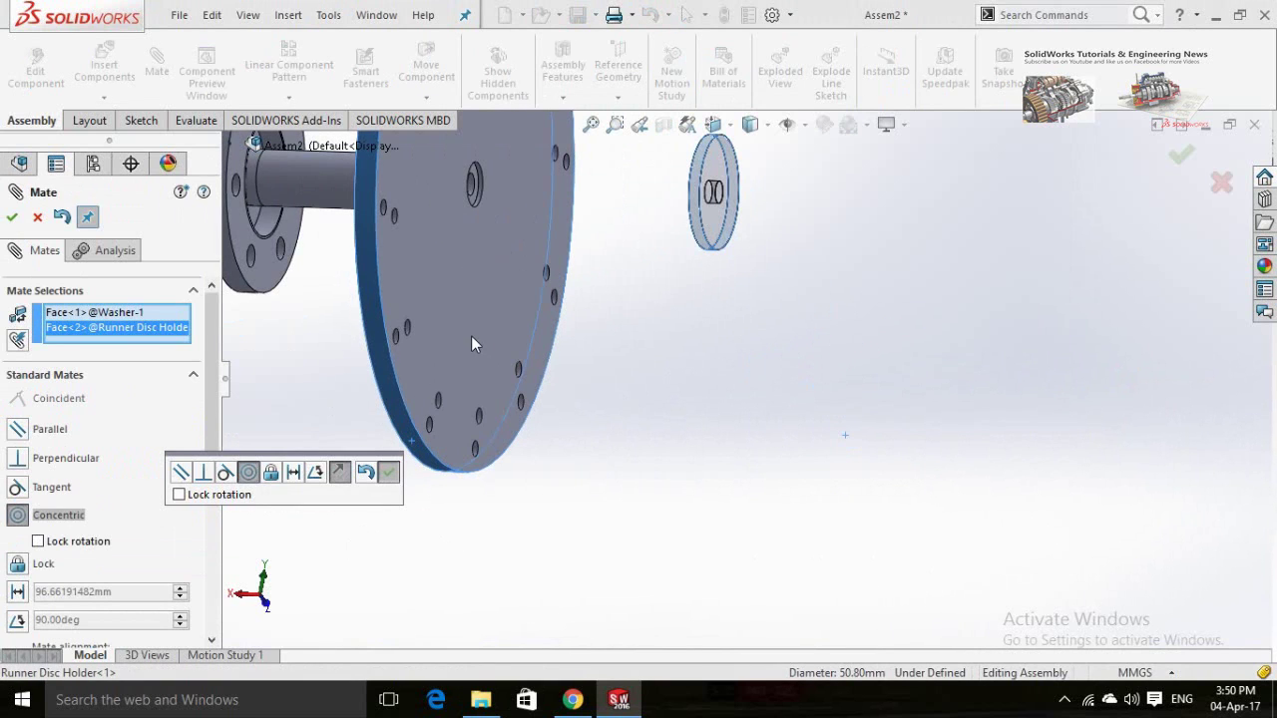
Add a coincident mate between the runner disc holder's outer face and the washer's flat face.
{"action": "middle_click_drag", "start_coordinate": [597, 326], "coordinate": [860, 330]}
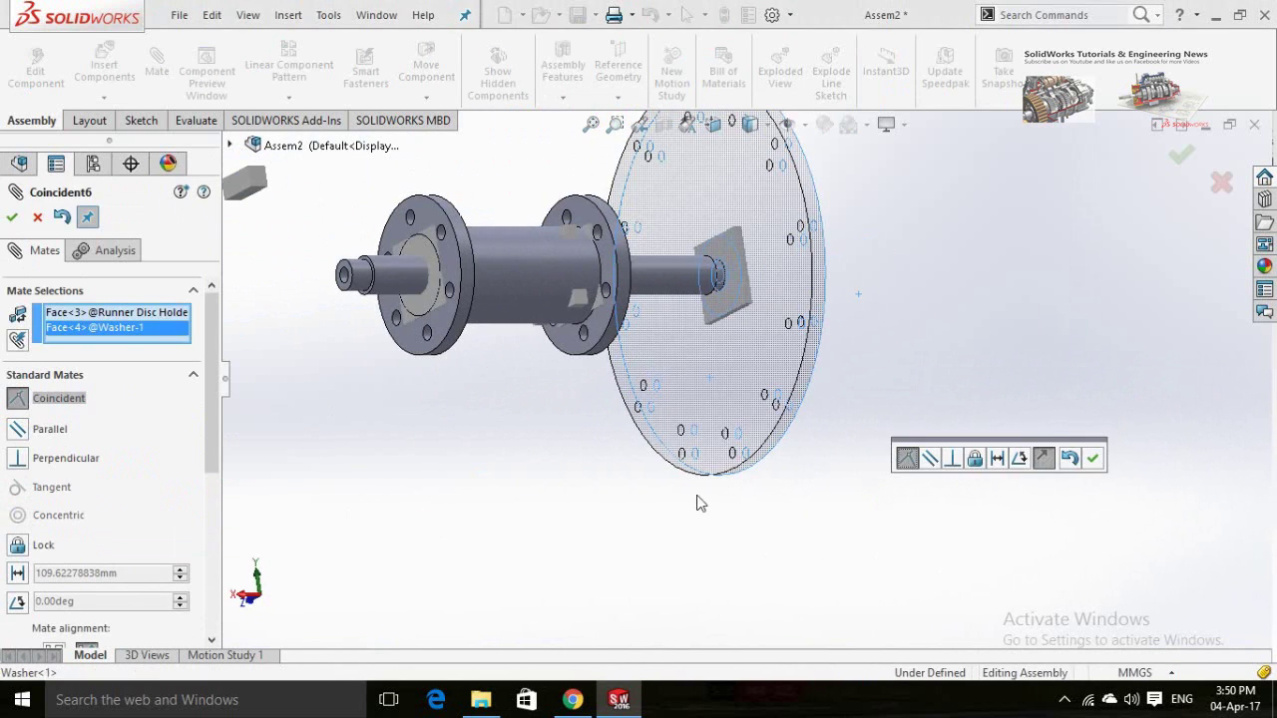
{"action": "key", "text": "Escape"}
{"action": "scroll", "coordinate": [462, 293], "scroll_direction": "up", "scroll_amount": 2}
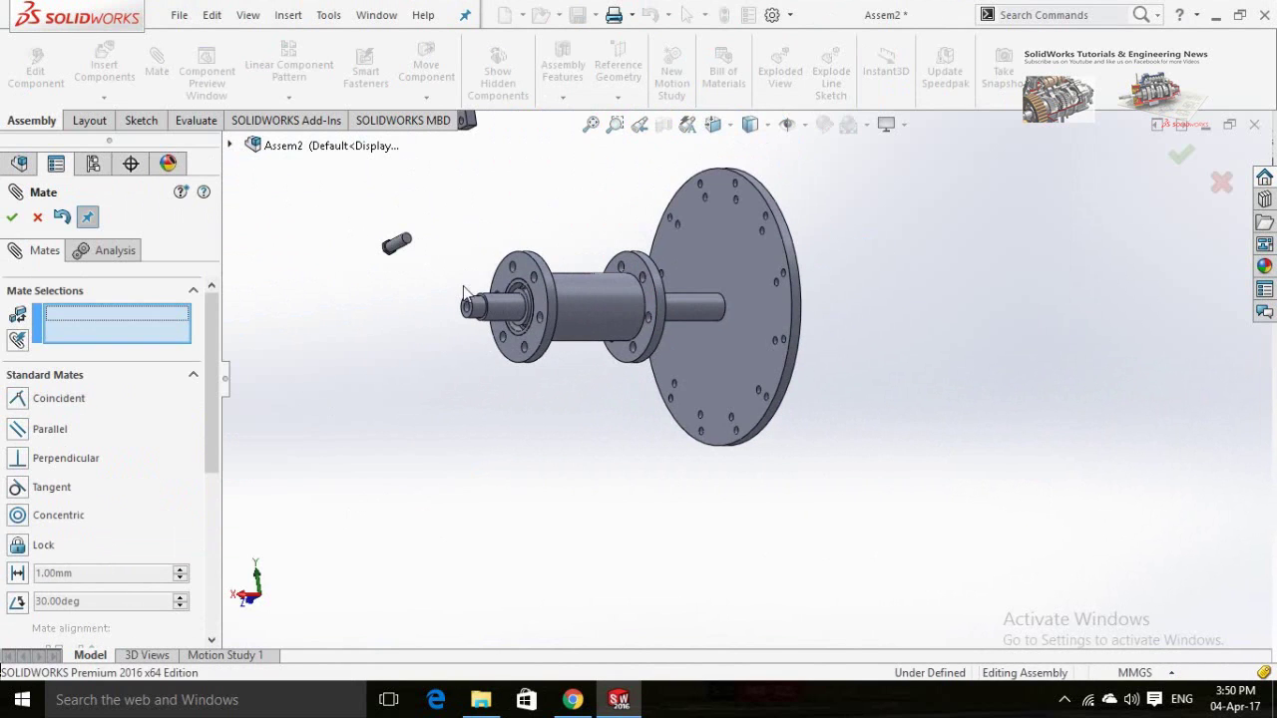
Add a concentric mate between the M10 x 30 bolt's shank and the washer's center hole.
{"action": "scroll", "coordinate": [442, 285], "scroll_direction": "down", "scroll_amount": 5}
{"action": "left_click", "coordinate": [411, 277]}
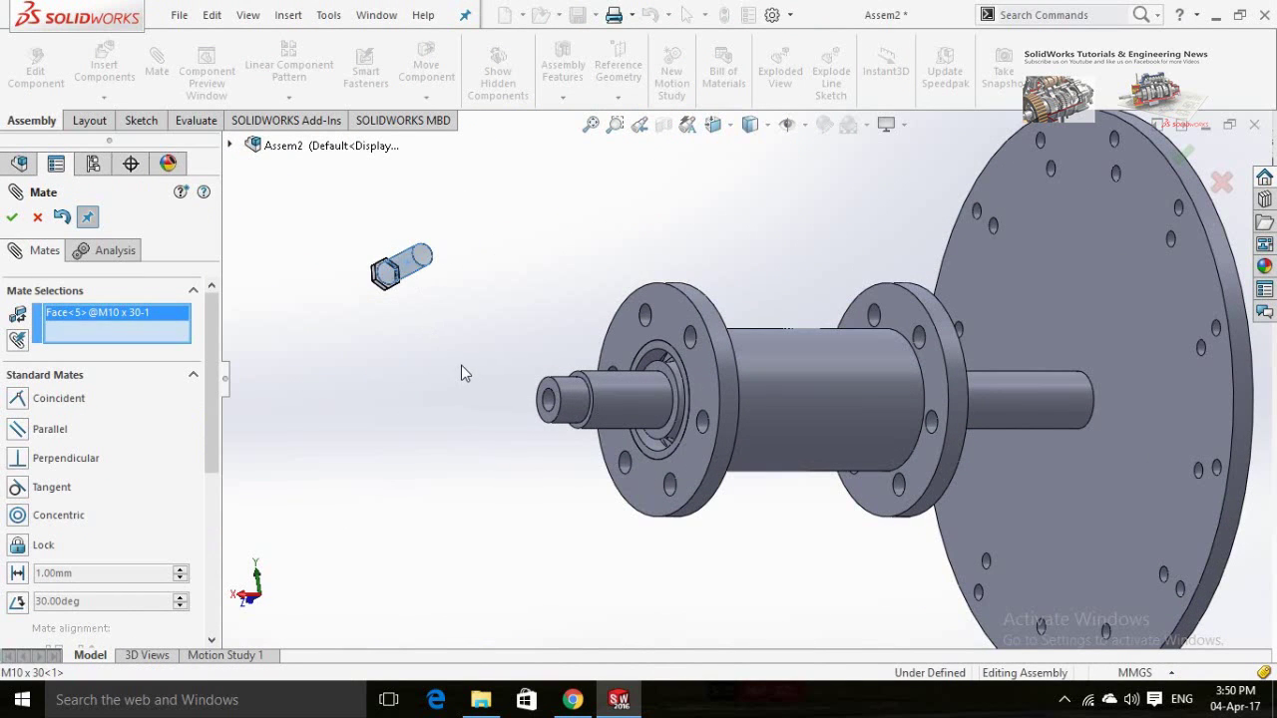
{"action": "middle_click_drag", "start_coordinate": [462, 370], "coordinate": [770, 429]}
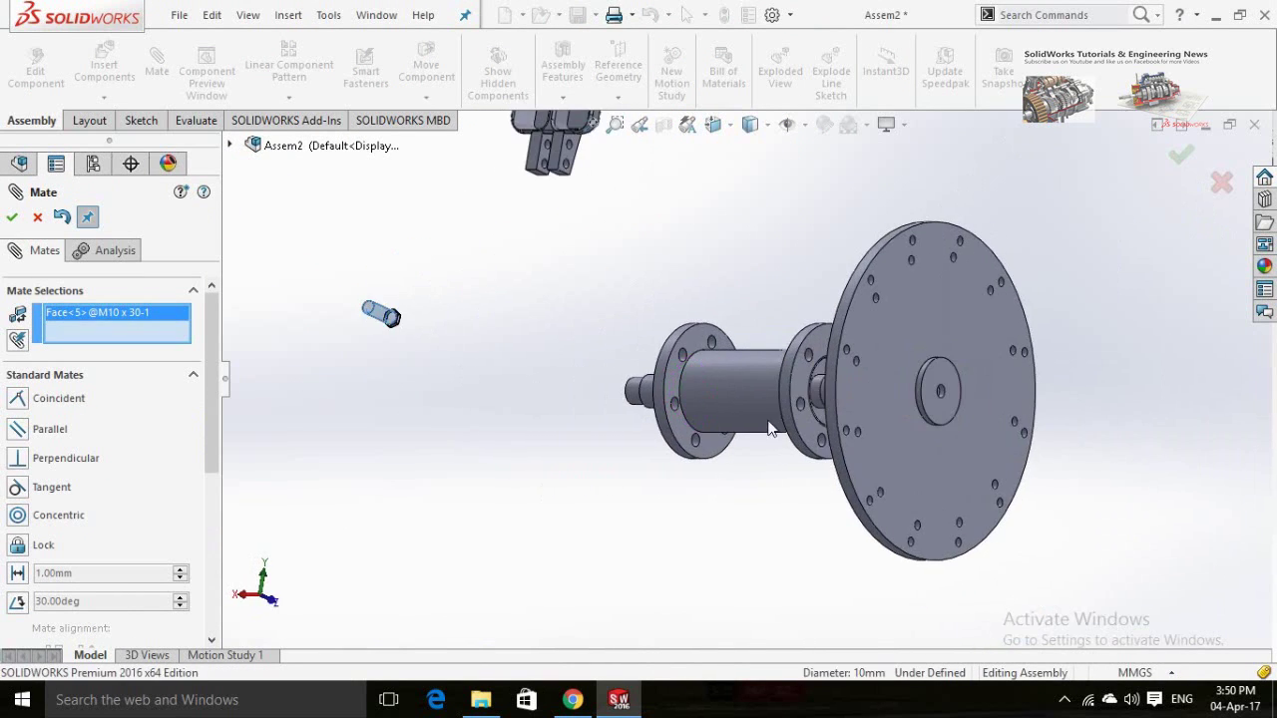
{"action": "scroll", "coordinate": [925, 396], "scroll_direction": "down", "scroll_amount": 4}
{"action": "left_click", "coordinate": [910, 395]}
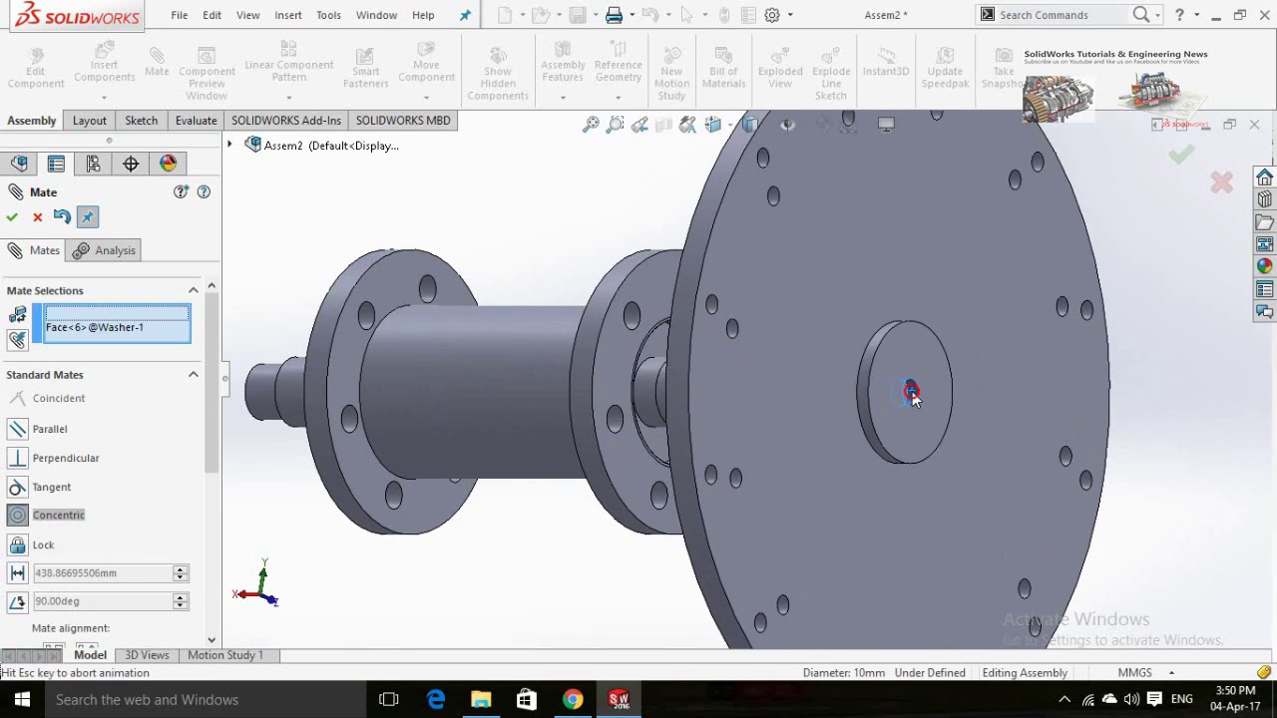
{"action": "scroll", "coordinate": [753, 384], "scroll_direction": "up", "scroll_amount": 3}
{"action": "scroll", "coordinate": [577, 530], "scroll_direction": "up", "scroll_amount": 3}
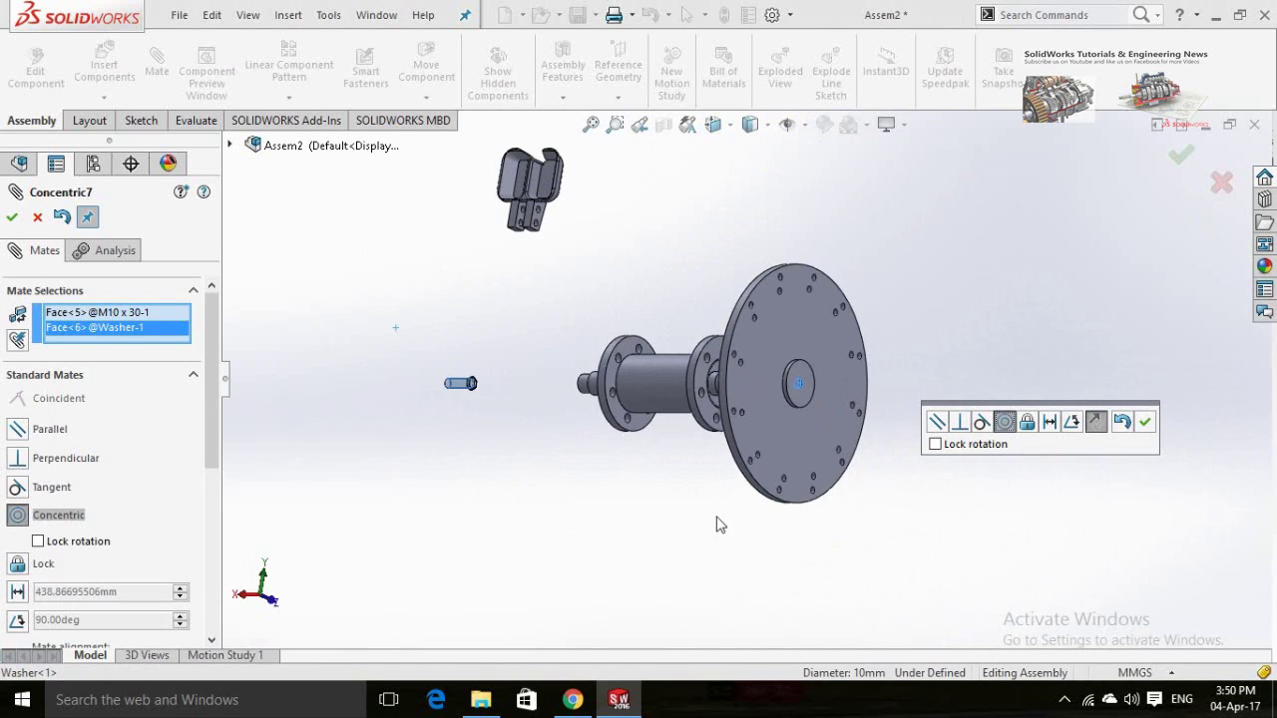
{"action": "left_click", "coordinate": [1144, 424]}
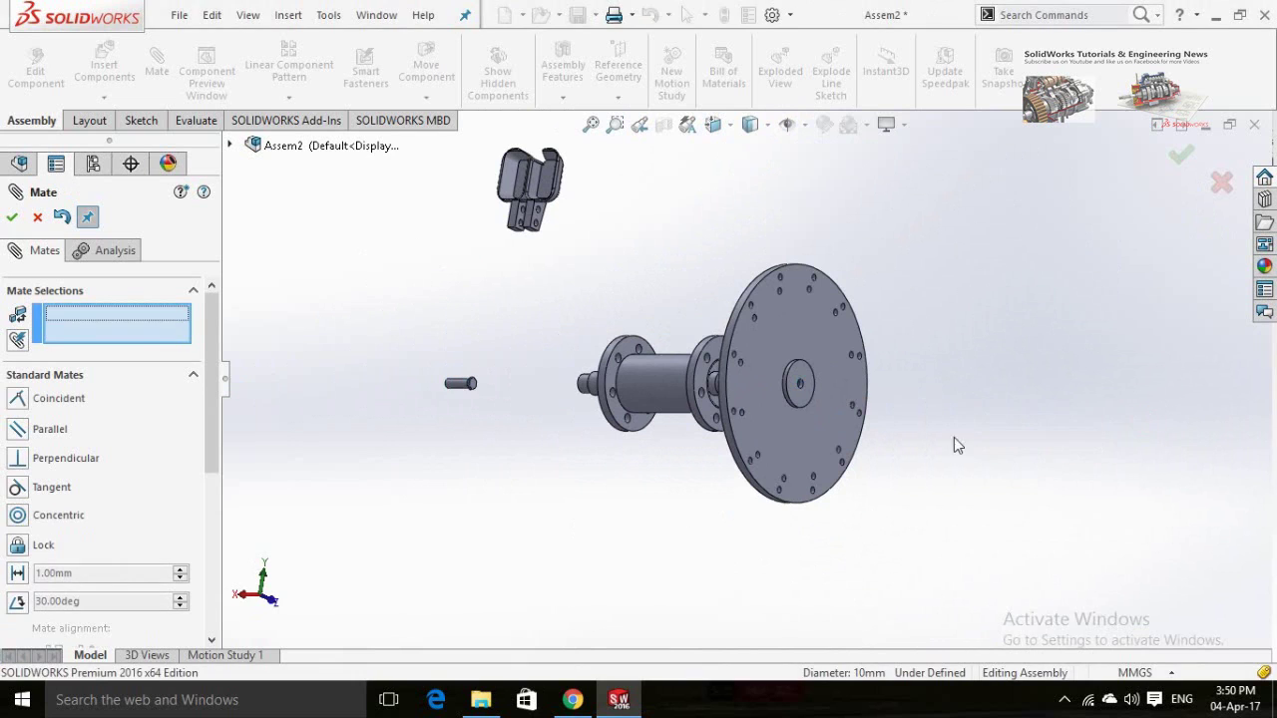
Add a coincident mate between the washer's outer flat face and the underside of the M10 x 30 bolt's head.
{"action": "left_click", "coordinate": [805, 397]}
{"action": "middle_click_drag", "start_coordinate": [576, 485], "coordinate": [594, 400]}
{"action": "scroll", "coordinate": [593, 404], "scroll_direction": "down", "scroll_amount": 8}
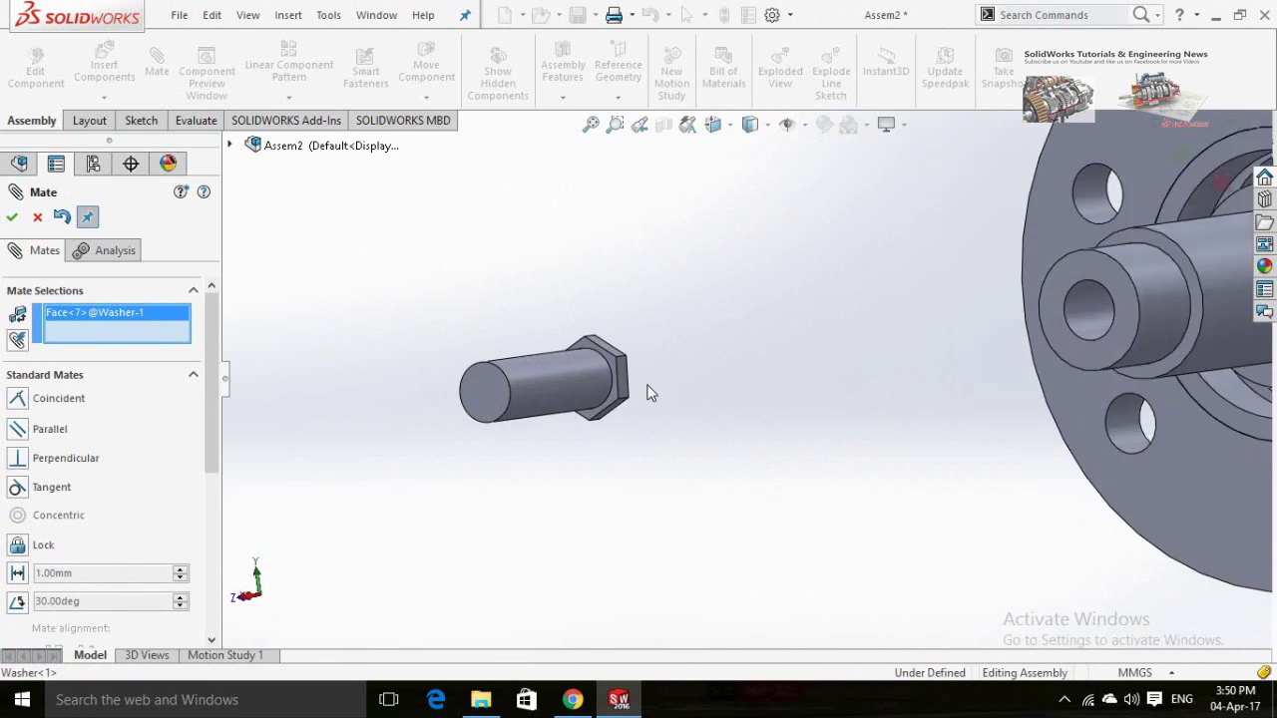
{"action": "left_click", "coordinate": [583, 431]}
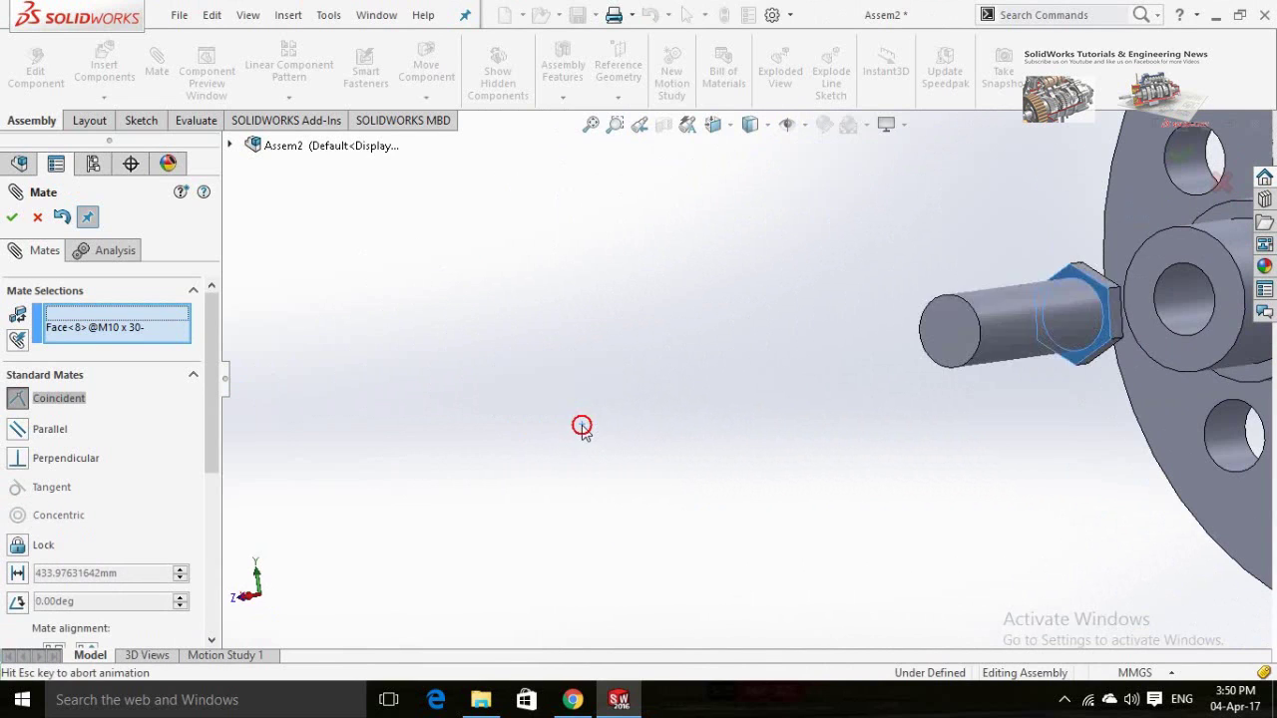
{"action": "left_click", "coordinate": [568, 452]}
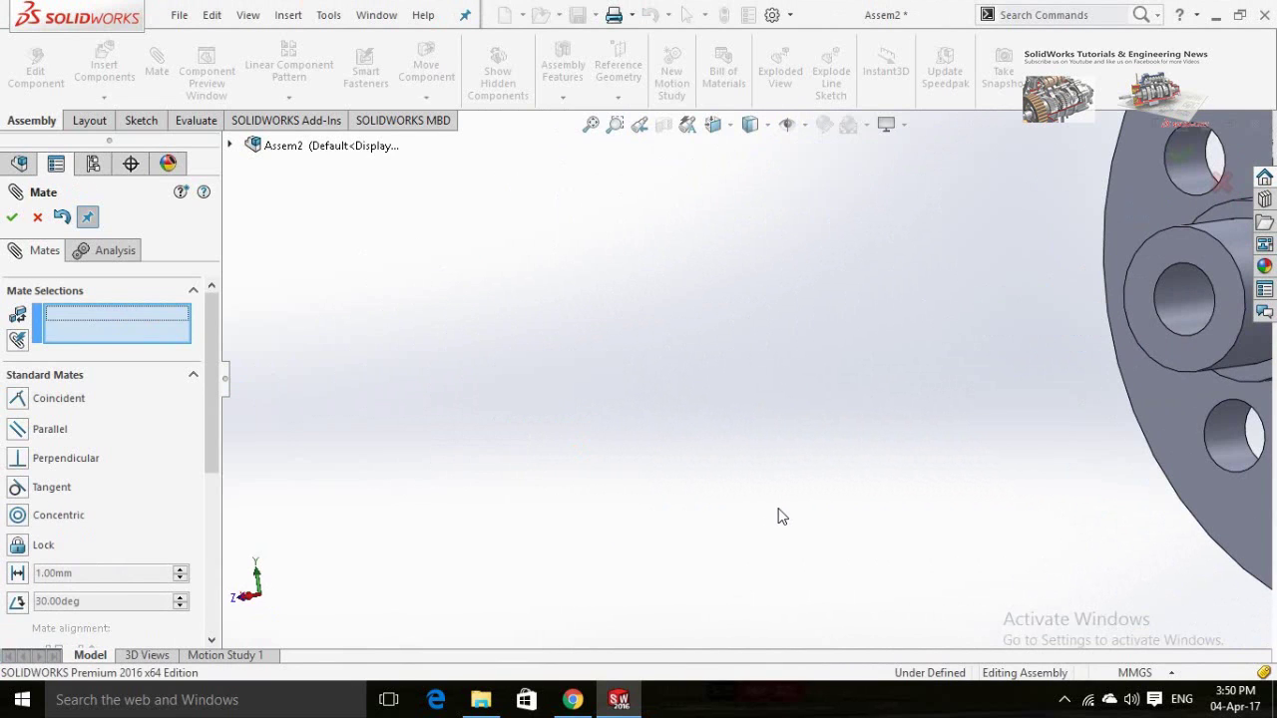
Add a coincident mate between the runner disc holder's outer flat face and the inner face of the bucket's mounting leg.
{"action": "scroll", "coordinate": [778, 516], "scroll_direction": "up", "scroll_amount": 6}
{"action": "middle_click_drag", "start_coordinate": [853, 526], "coordinate": [806, 520]}
{"action": "middle_click_drag", "start_coordinate": [781, 420], "coordinate": [766, 540]}
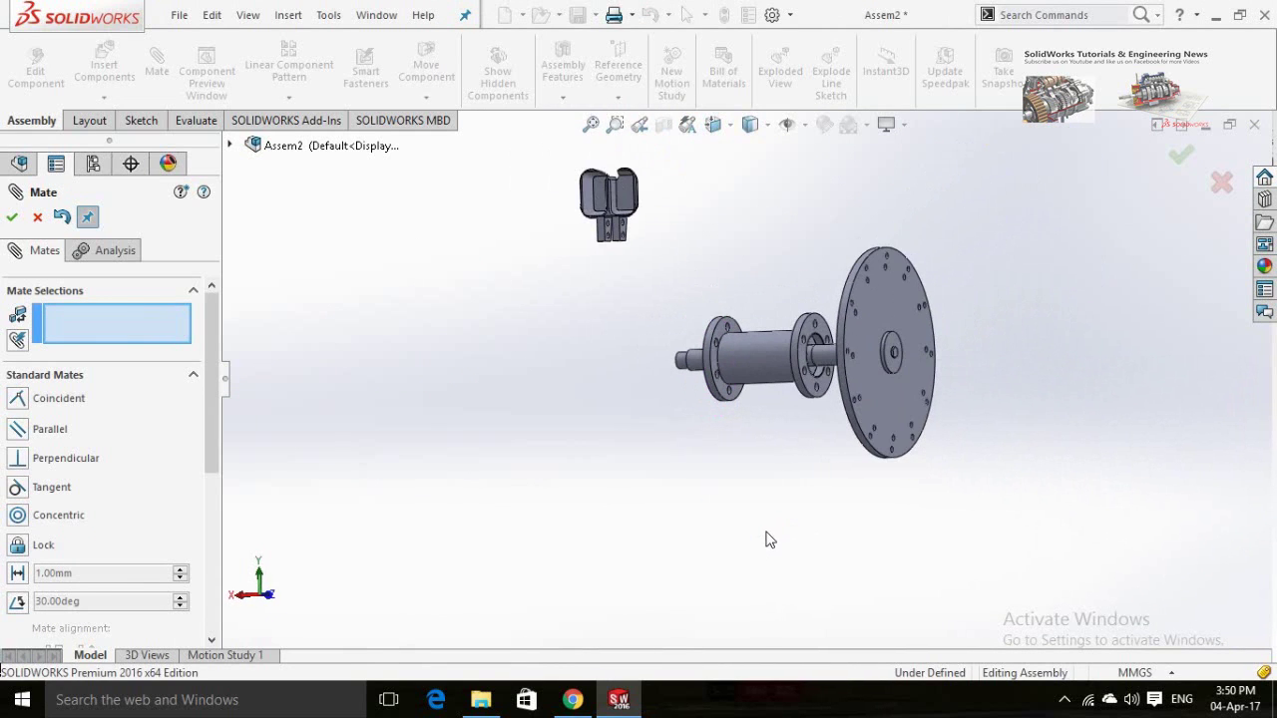
{"action": "scroll", "coordinate": [952, 290], "scroll_direction": "down", "scroll_amount": 4}
{"action": "left_click", "coordinate": [807, 376]}
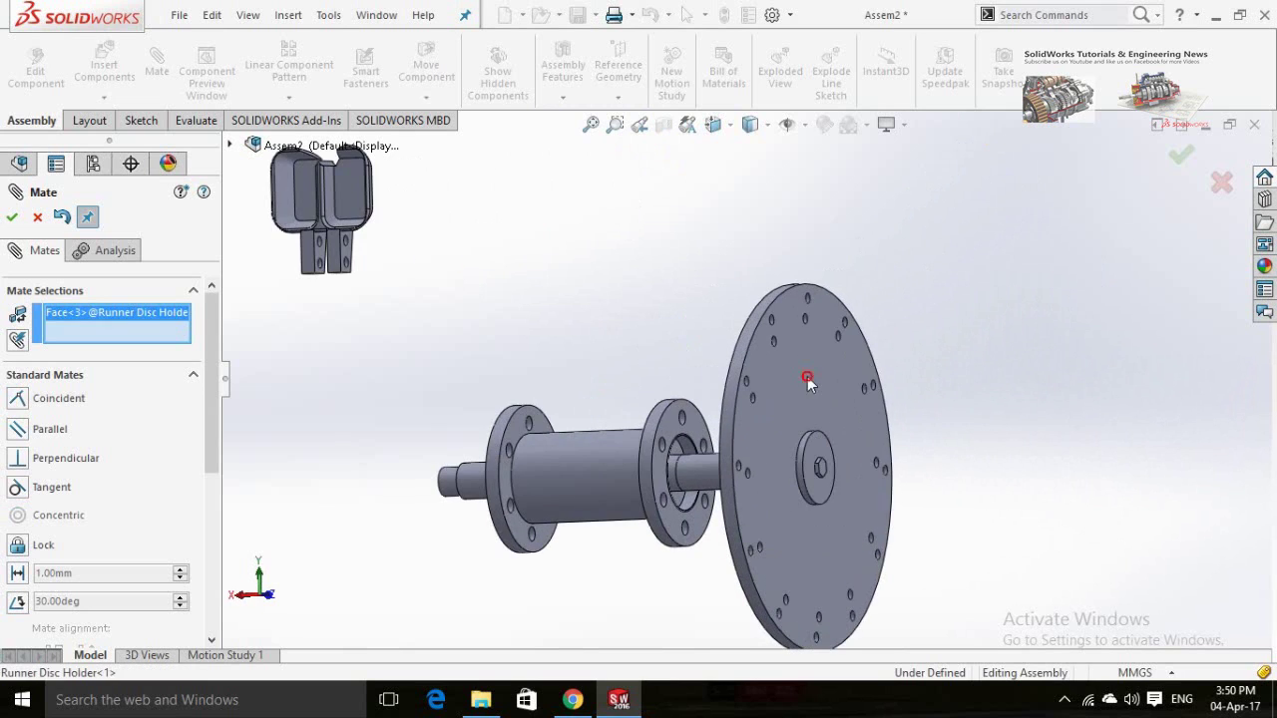
{"action": "middle_click_drag", "start_coordinate": [516, 345], "coordinate": [550, 316]}
{"action": "scroll", "coordinate": [507, 276], "scroll_direction": "down", "scroll_amount": 4}
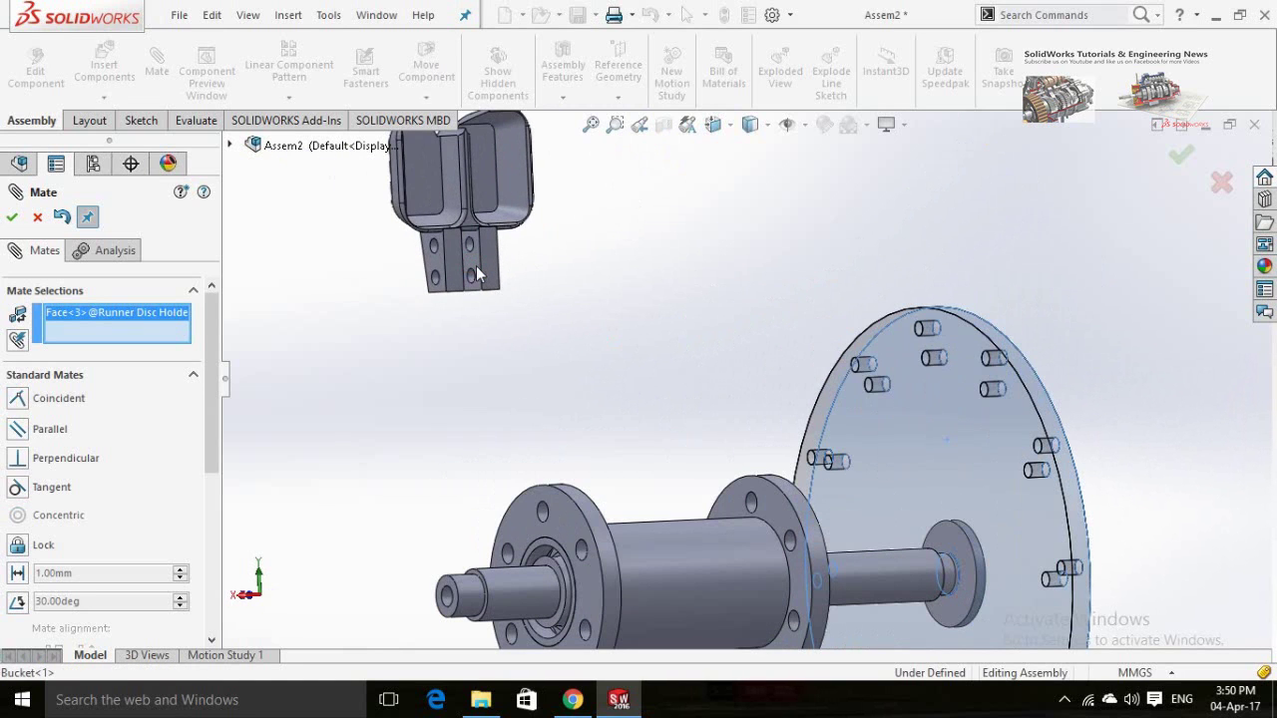
{"action": "left_click", "coordinate": [486, 282]}
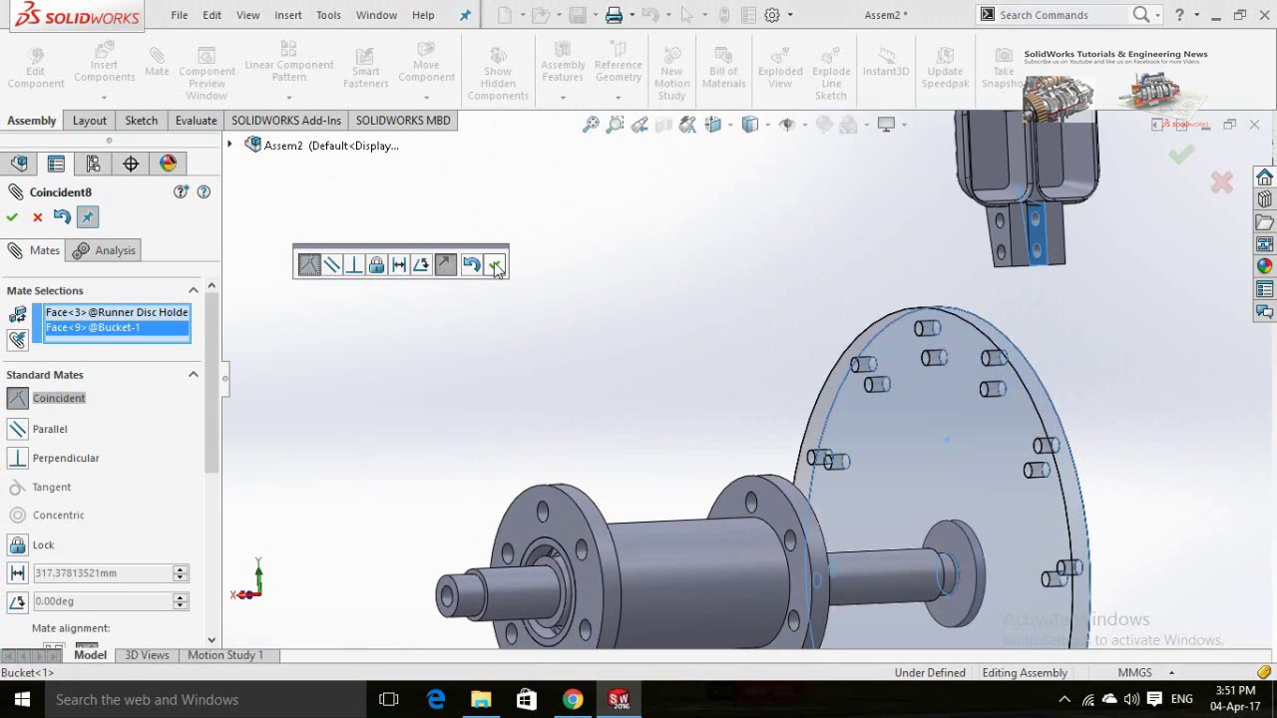
{"action": "left_click", "coordinate": [494, 264]}
Add a concentric mate between the bucket's lower mounting hole and the inner hole of a pair on the runner disc holder.
{"action": "scroll", "coordinate": [997, 280], "scroll_direction": "down", "scroll_amount": 5}
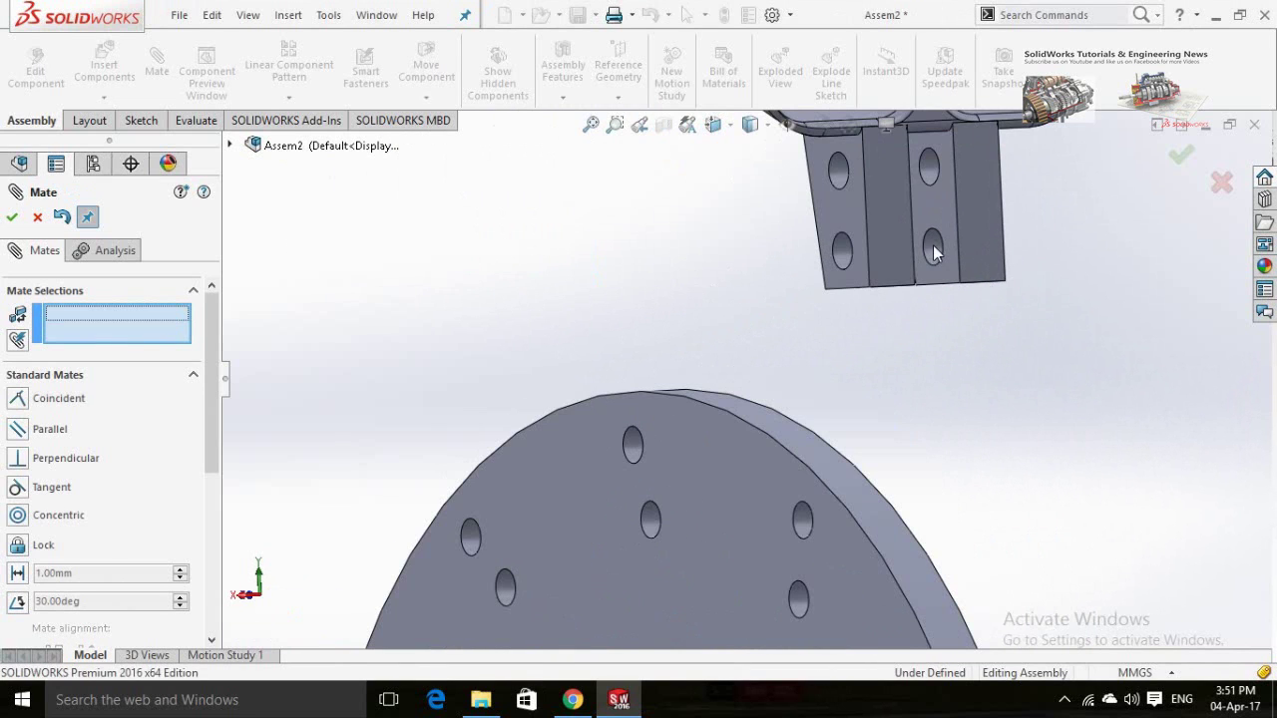
{"action": "left_click", "coordinate": [932, 246]}
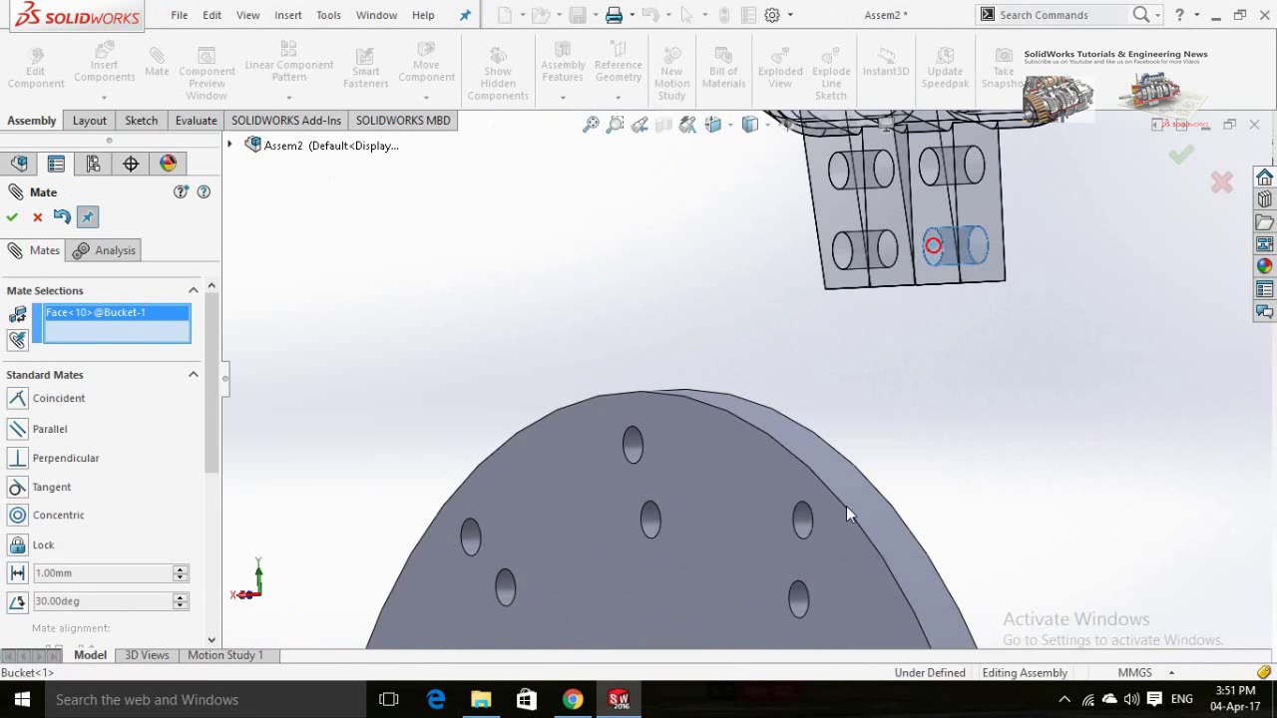
{"action": "left_click", "coordinate": [797, 599]}
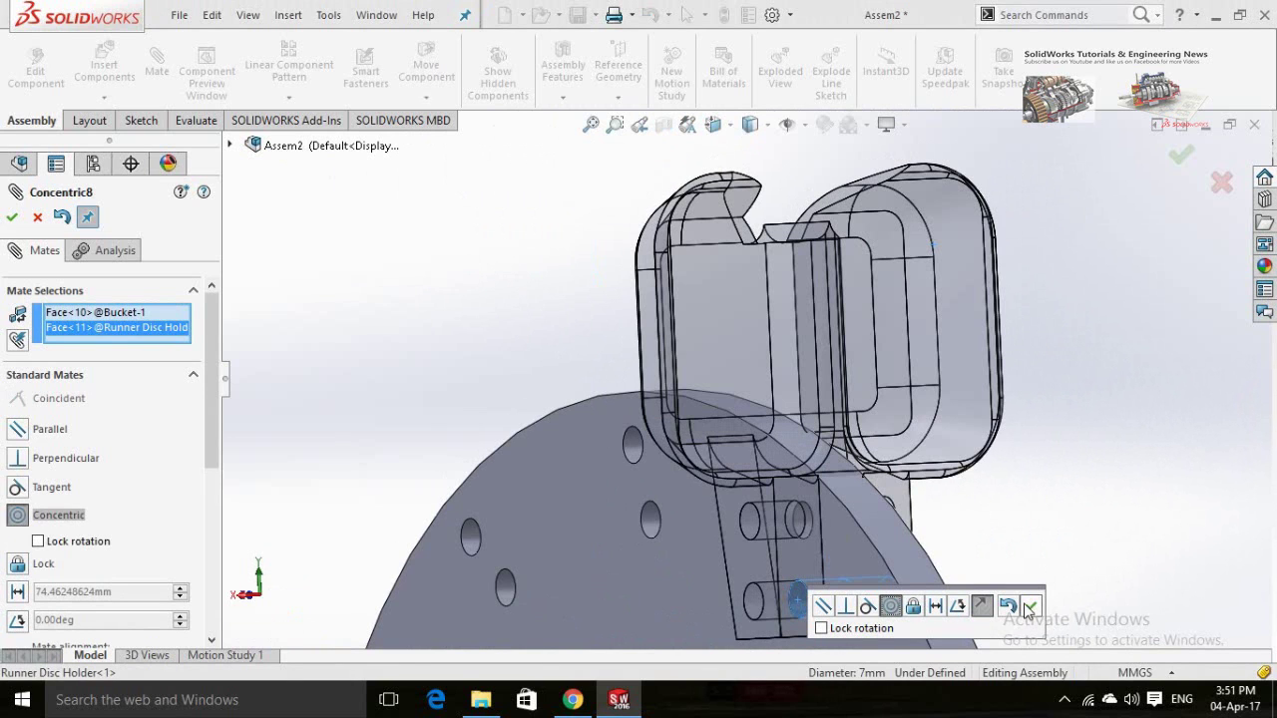
{"action": "left_click", "coordinate": [1025, 606]}
Add a concentric mate between the bucket's upper mounting hole and the matching outer hole on the runner disc holder, and finish mating.
{"action": "left_click", "coordinate": [747, 522]}
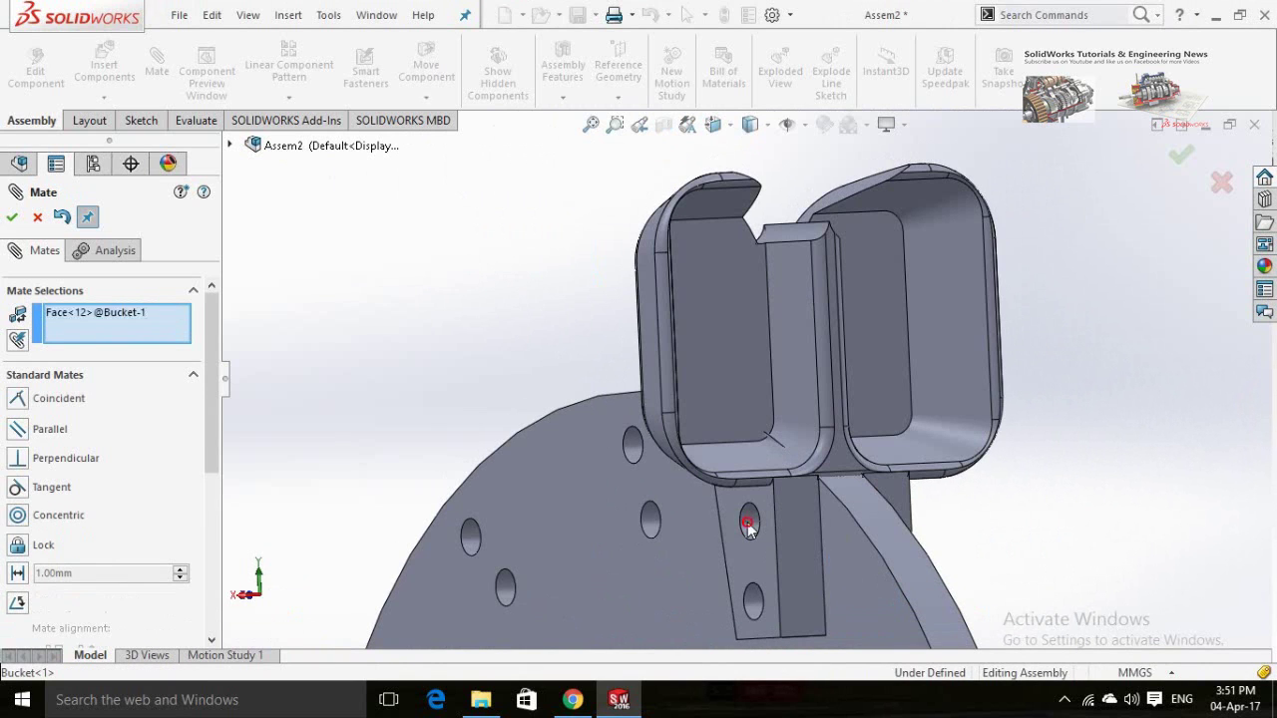
{"action": "left_click", "coordinate": [805, 519]}
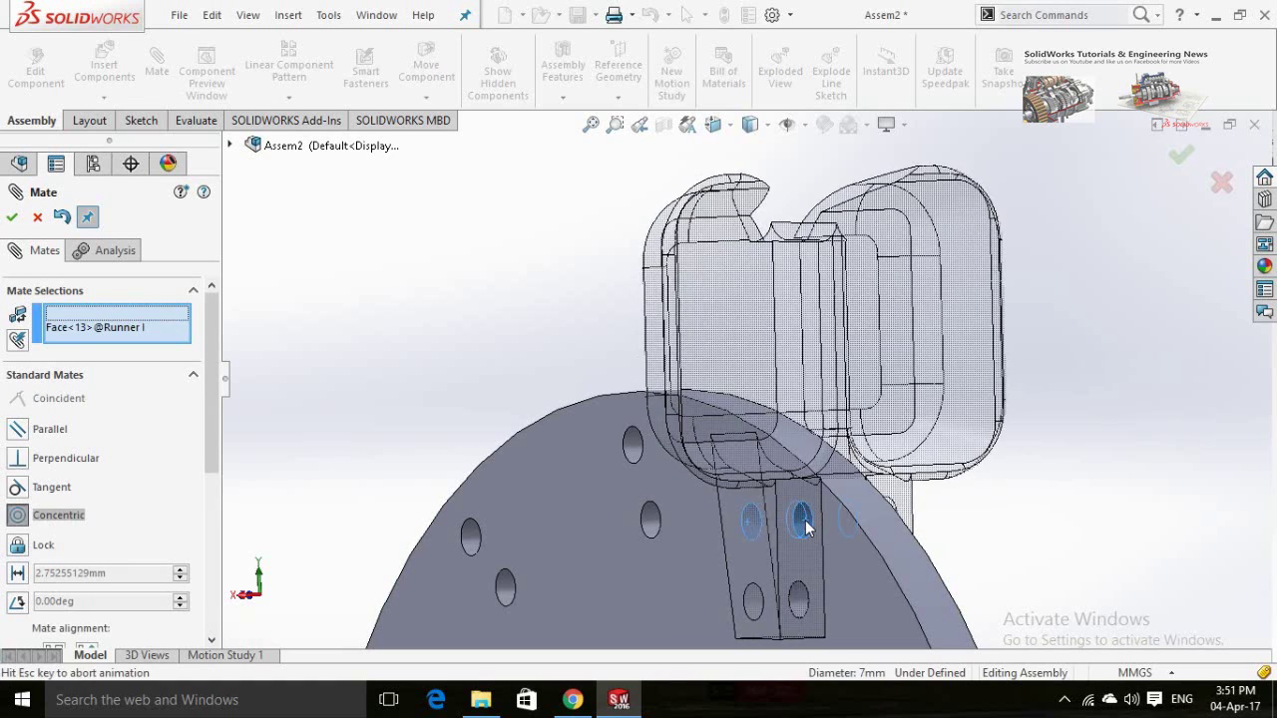
{"action": "left_click", "coordinate": [1037, 552]}
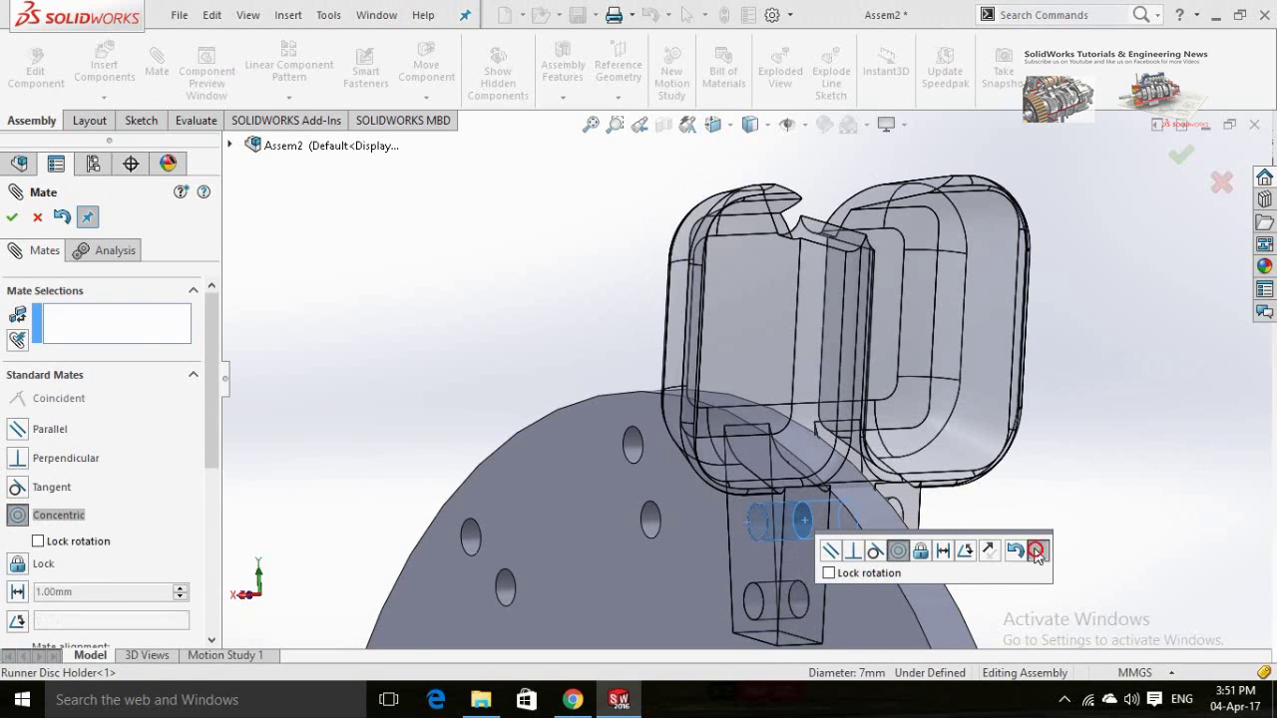
{"action": "scroll", "coordinate": [1037, 519], "scroll_direction": "down", "scroll_amount": 5}
{"action": "middle_click_drag", "start_coordinate": [1027, 516], "coordinate": [806, 499]}
{"action": "scroll", "coordinate": [811, 474], "scroll_direction": "up", "scroll_amount": 3}
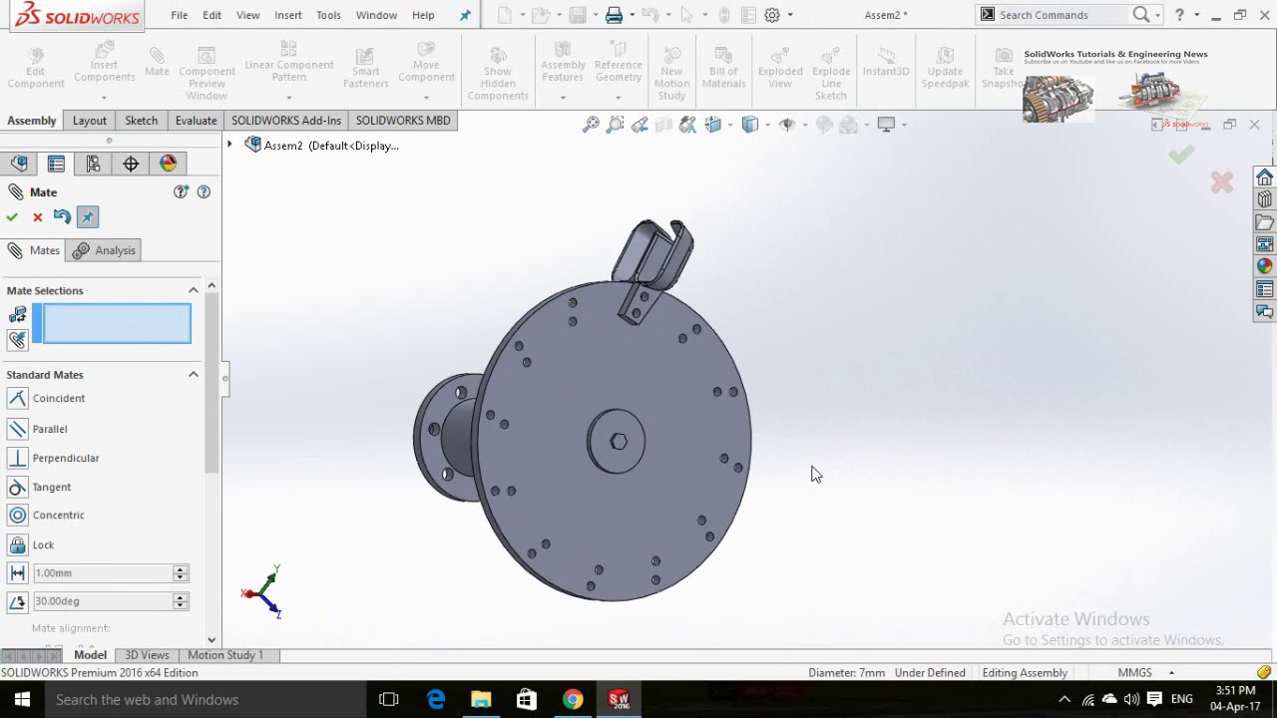
{"action": "left_click", "coordinate": [14, 217]}
Place a copy of the M10 x 30 bolt from the shaft's washer in the free space beside the runner disc.
{"action": "scroll", "coordinate": [628, 459], "scroll_direction": "up", "scroll_amount": 2}
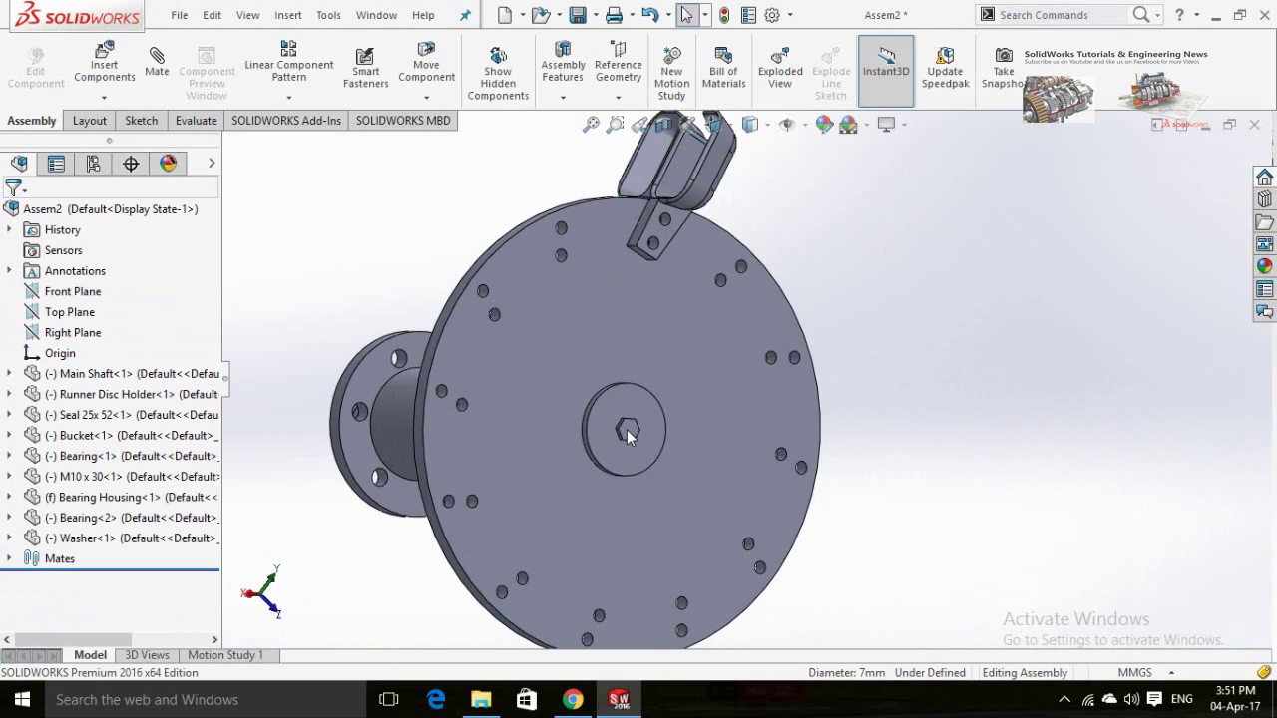
{"action": "left_click_drag", "start_coordinate": [627, 436], "coordinate": [852, 340]}
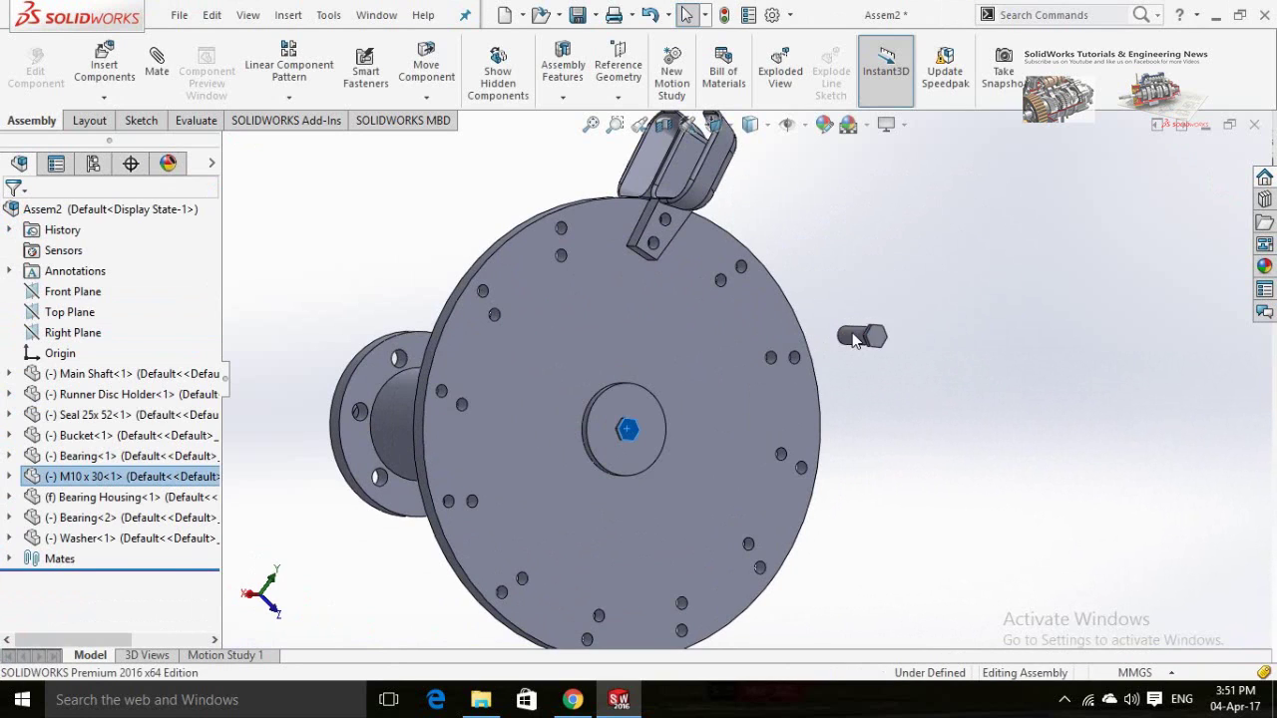
{"action": "left_click", "coordinate": [860, 258]}
Add a concentric mate between the copied M10 x 30 bolt's shank and the bucket's lower mounting hole.
{"action": "left_click", "coordinate": [853, 339]}
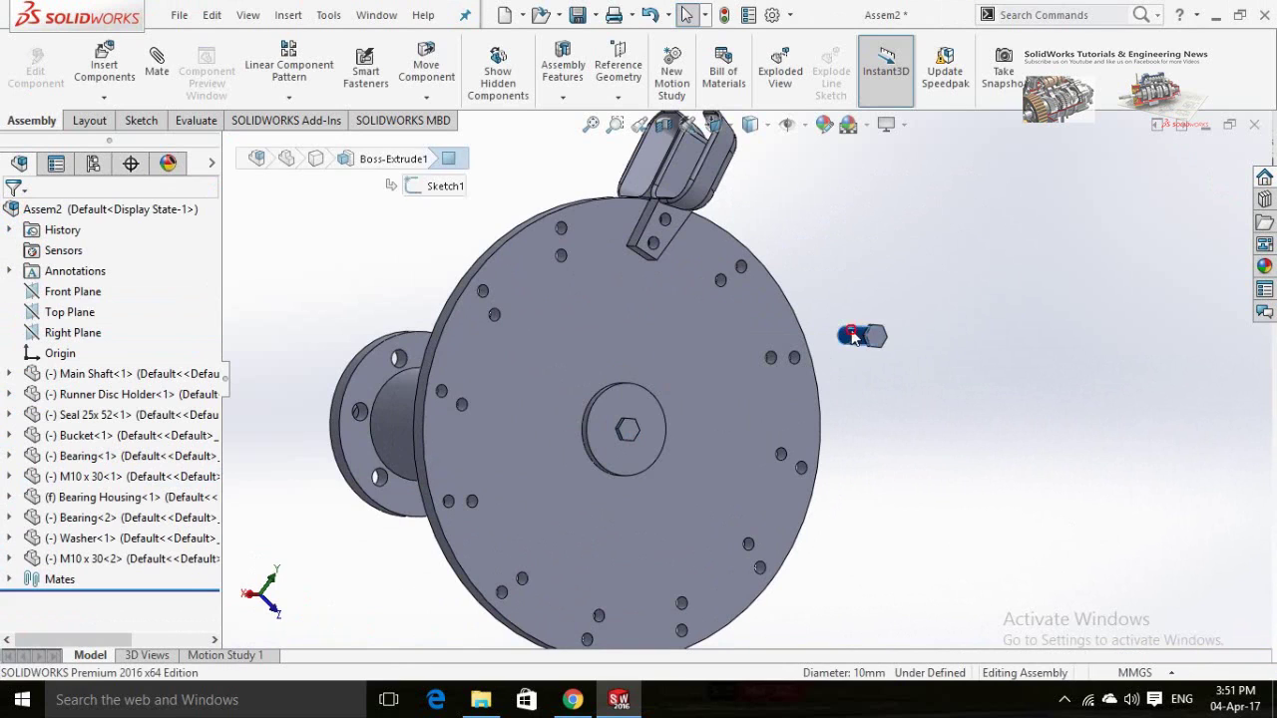
{"action": "left_click", "coordinate": [740, 222]}
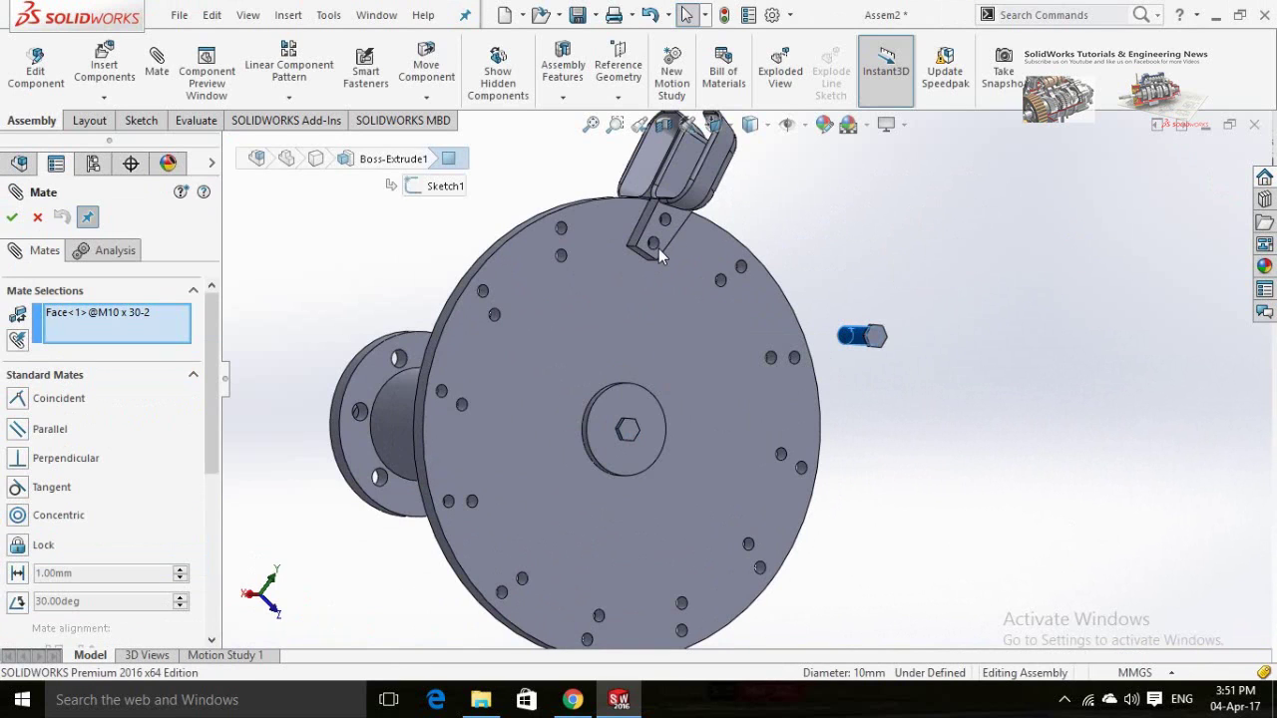
{"action": "scroll", "coordinate": [669, 259], "scroll_direction": "down", "scroll_amount": 3}
{"action": "left_click", "coordinate": [672, 275]}
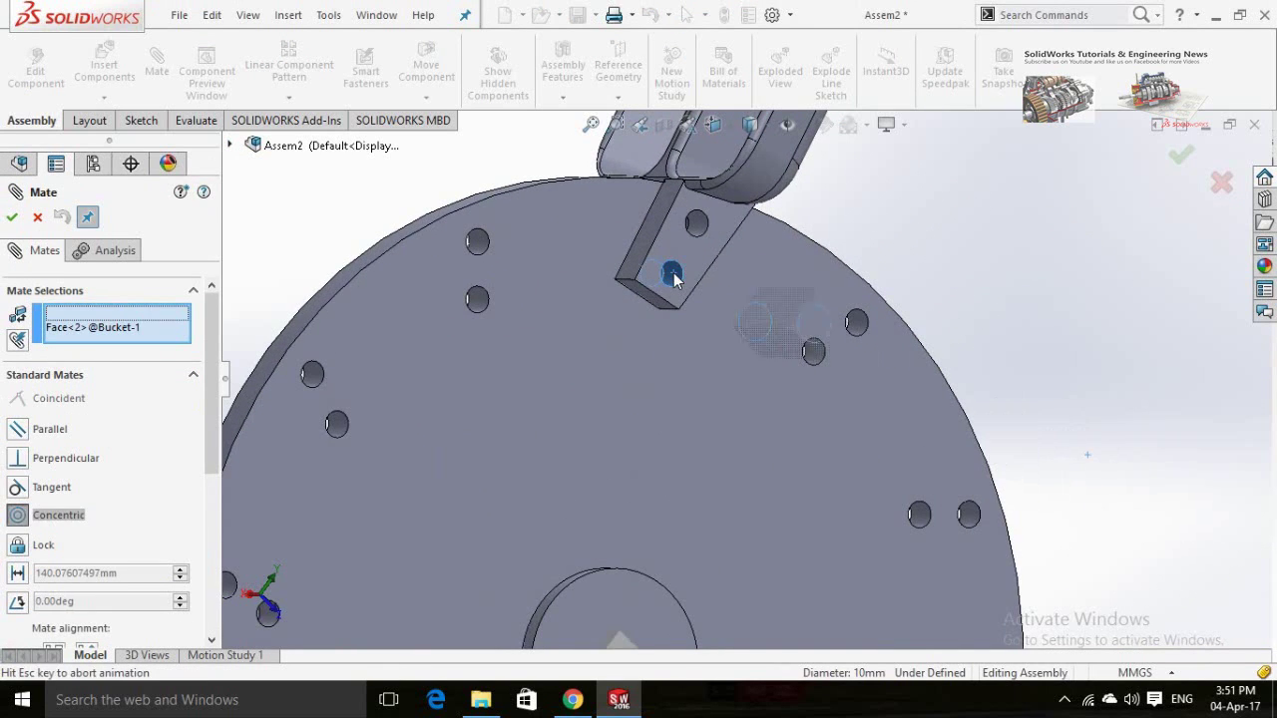
{"action": "left_click", "coordinate": [905, 230]}
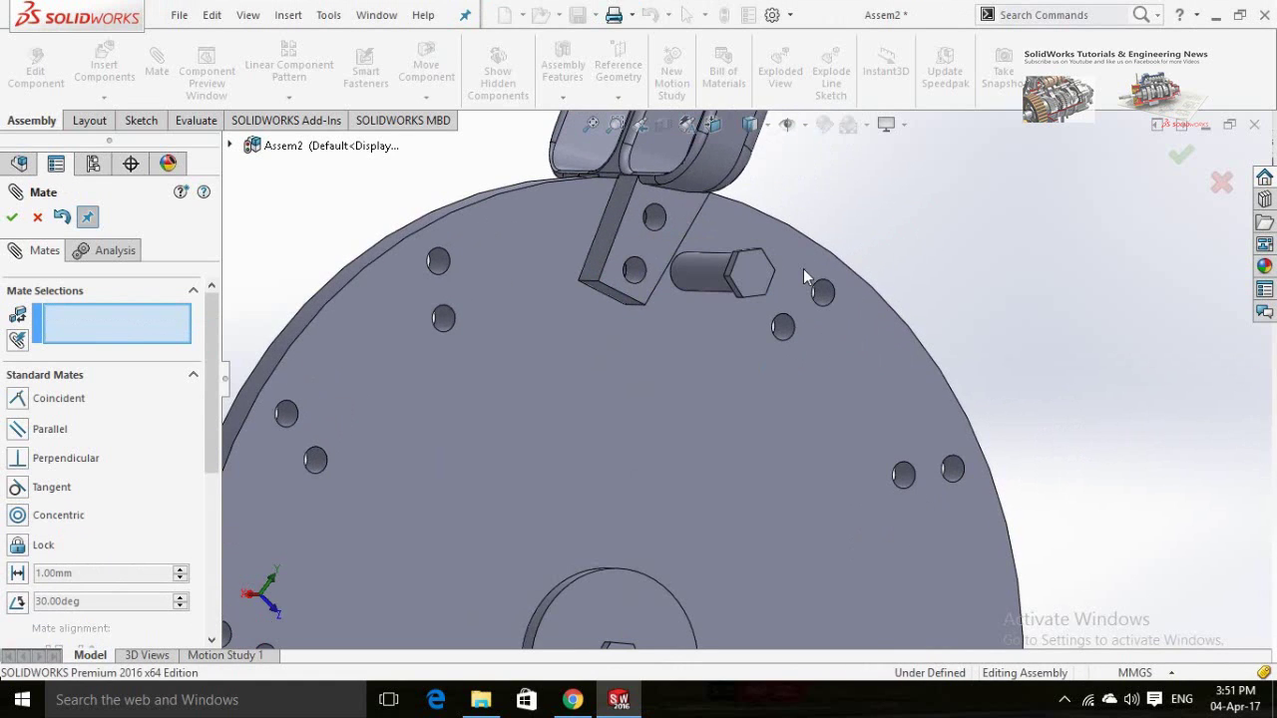
{"action": "left_click", "coordinate": [12, 220]}
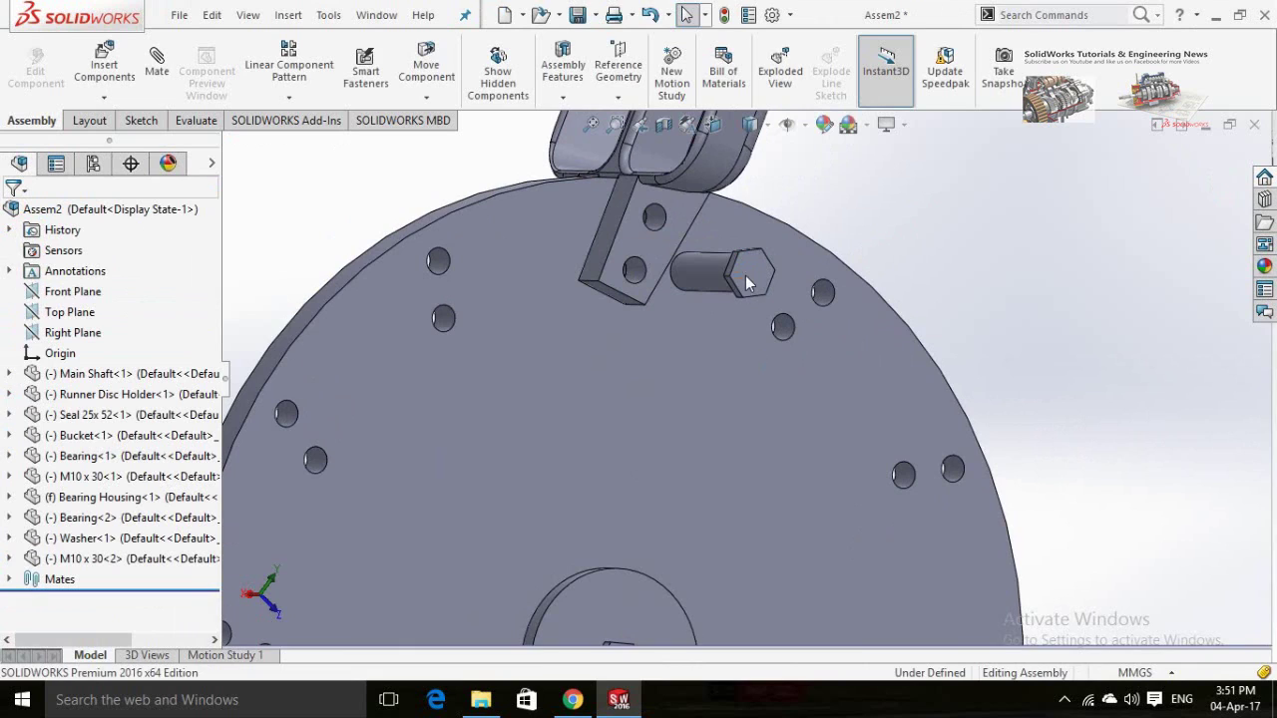
Copy the M10 x 30 bolt beside the bucket and mate the new bolt's shank concentric with the bucket's upper mounting hole.
{"action": "left_click", "coordinate": [756, 276]}
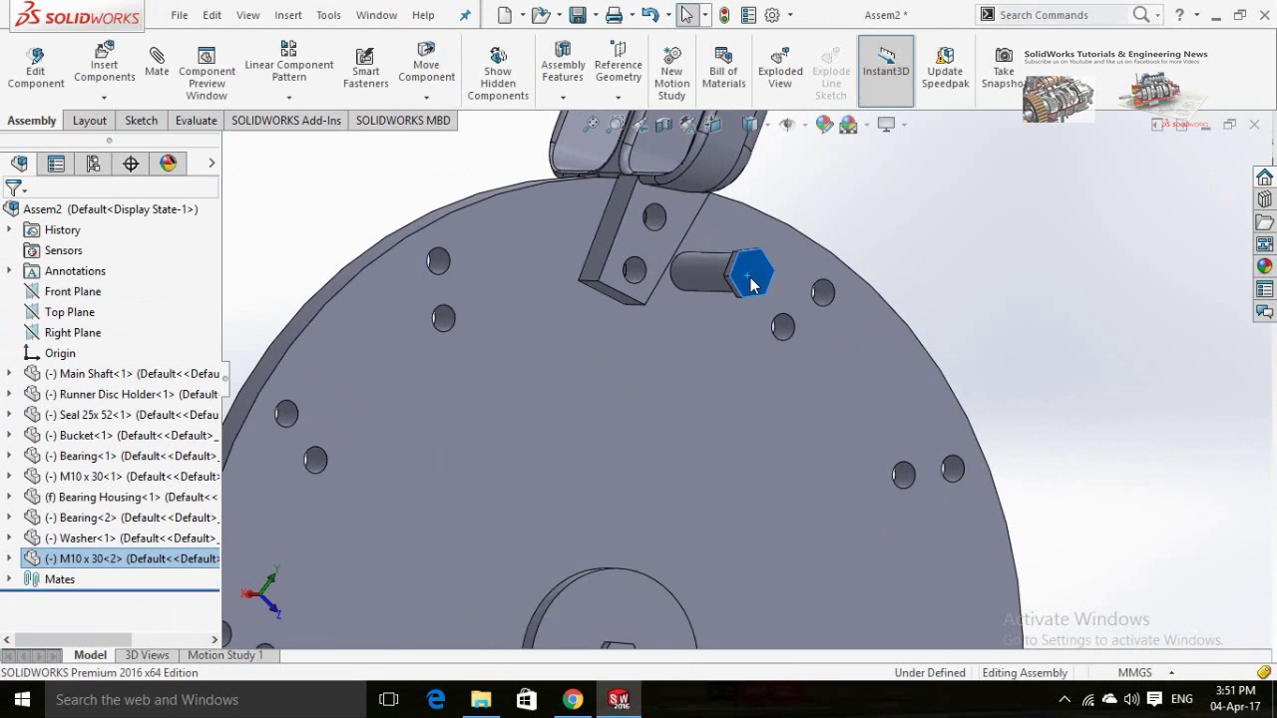
{"action": "left_click_drag", "start_coordinate": [753, 277], "coordinate": [890, 214]}
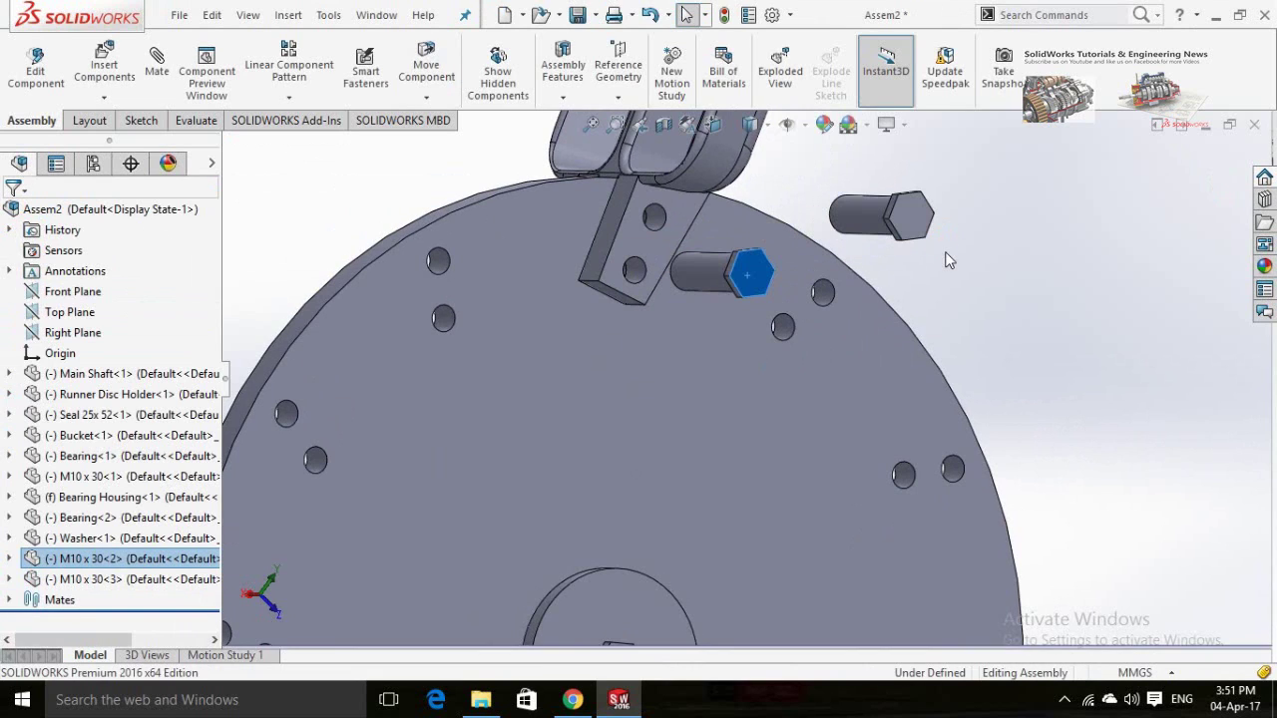
{"action": "left_click", "coordinate": [864, 212]}
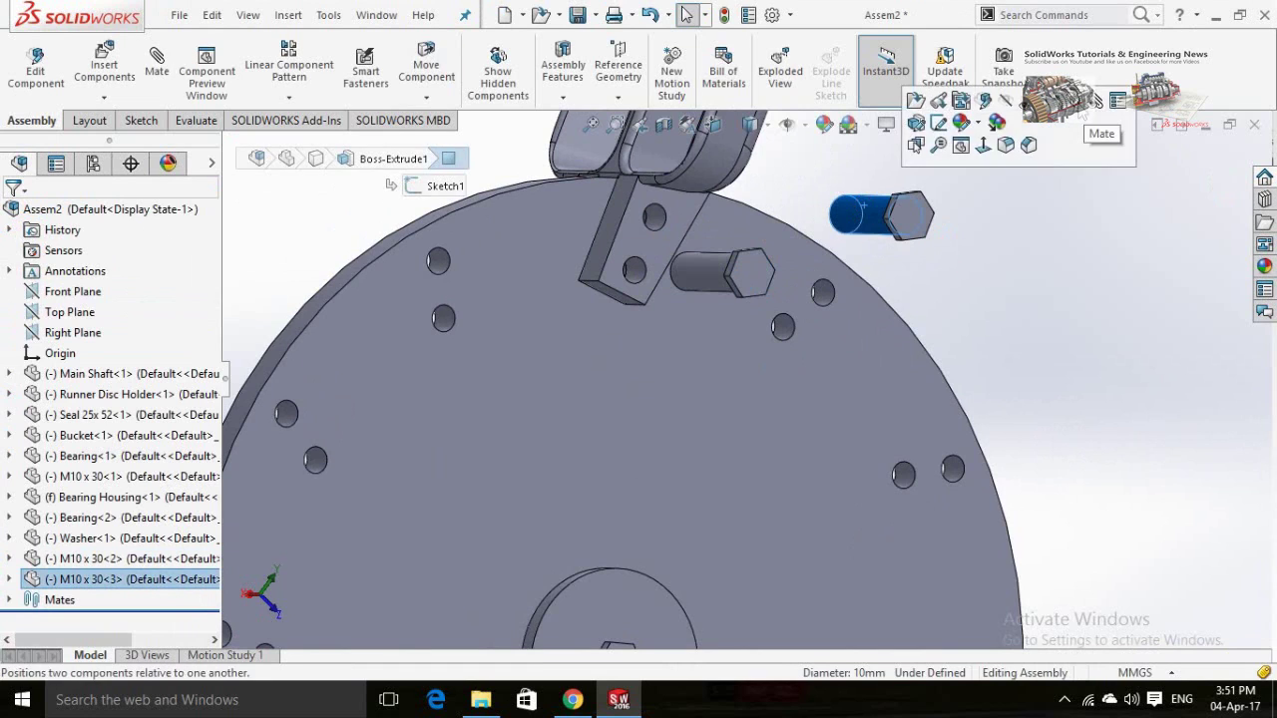
{"action": "key", "text": "m"}
{"action": "left_click", "coordinate": [658, 219]}
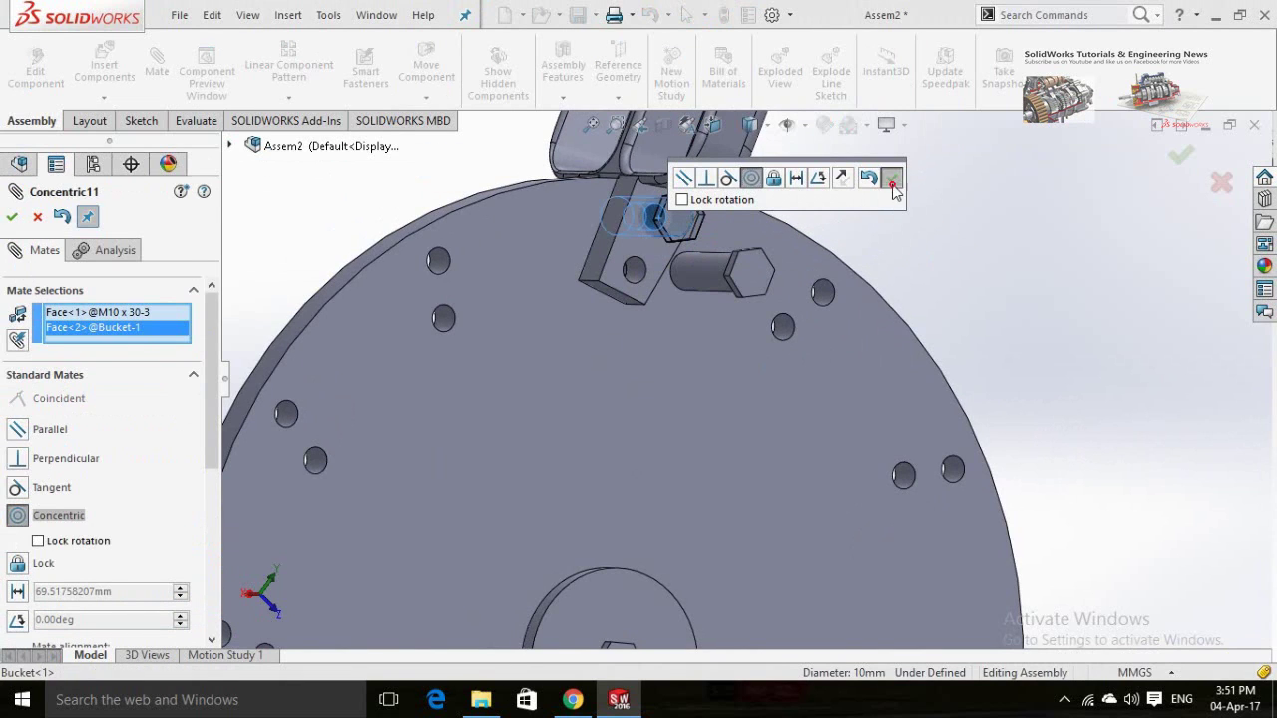
{"action": "left_click", "coordinate": [891, 180]}
Add a coincident mate between the outer head faces of the two M10 x 30 bolts at the bucket.
{"action": "left_click", "coordinate": [754, 278]}
{"action": "left_click", "coordinate": [683, 218]}
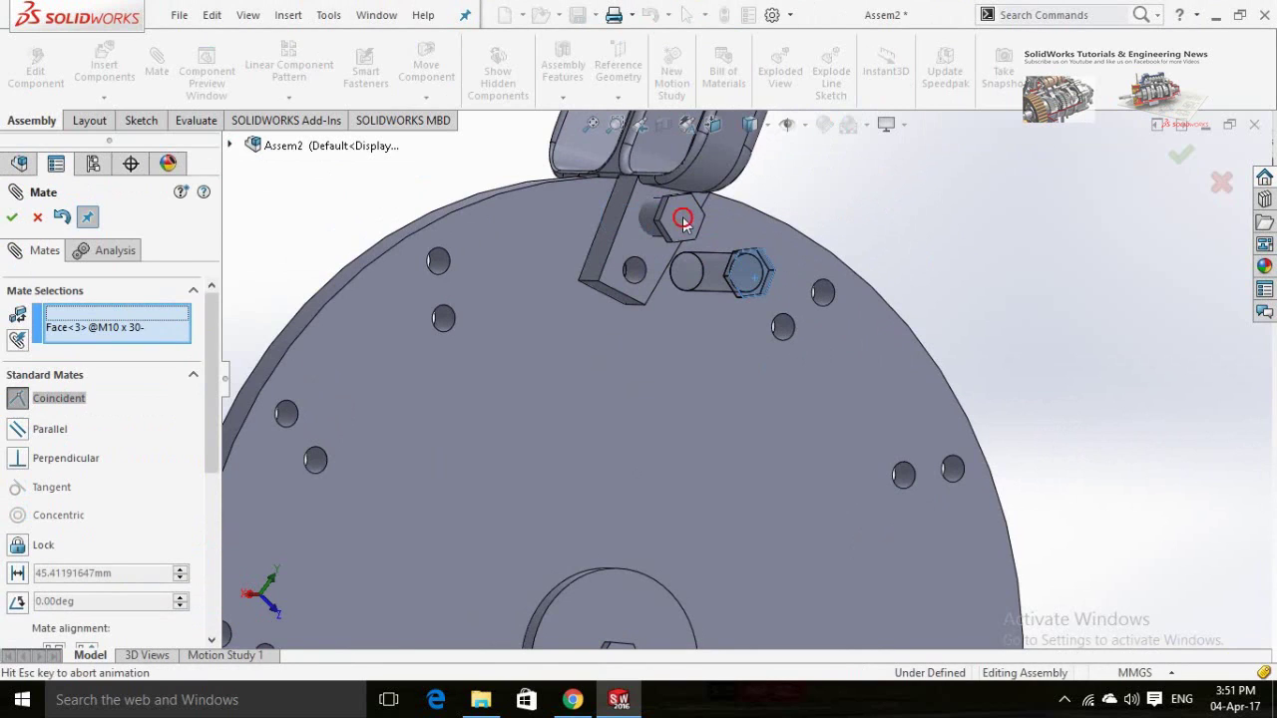
{"action": "left_click", "coordinate": [932, 190]}
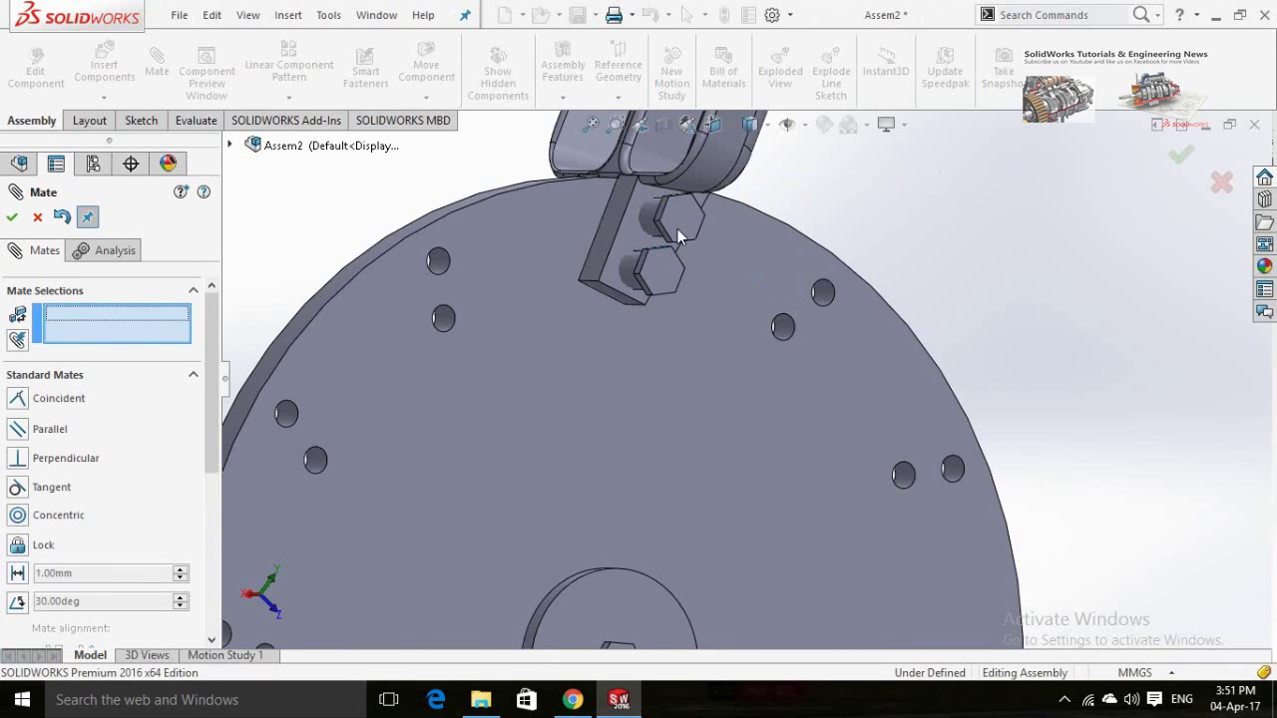
Add a coincident mate between the bucket leg's outer face and the underside of the upper M10 x 30 bolt's head, and finish mating.
{"action": "left_click", "coordinate": [630, 233]}
{"action": "middle_click_drag", "start_coordinate": [902, 212], "coordinate": [1051, 282]}
{"action": "scroll", "coordinate": [1051, 283], "scroll_direction": "down", "scroll_amount": 5}
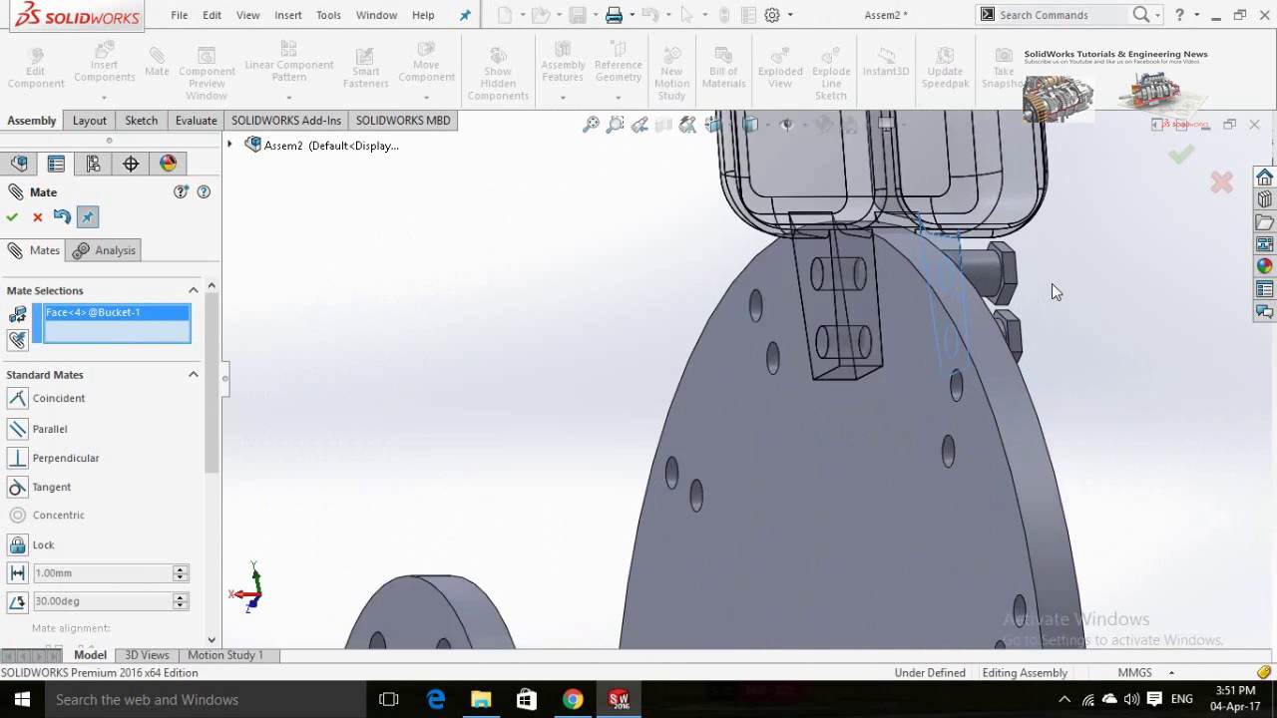
{"action": "scroll", "coordinate": [952, 251], "scroll_direction": "down", "scroll_amount": 2}
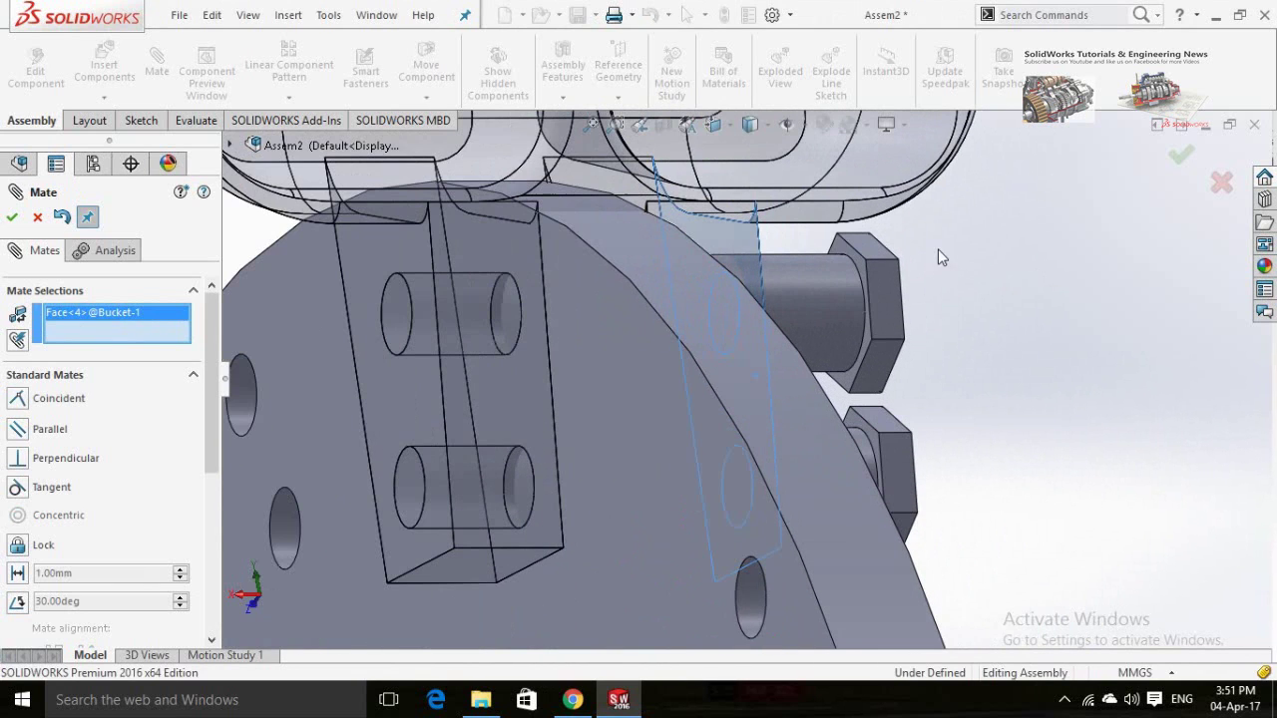
{"action": "left_click", "coordinate": [839, 246]}
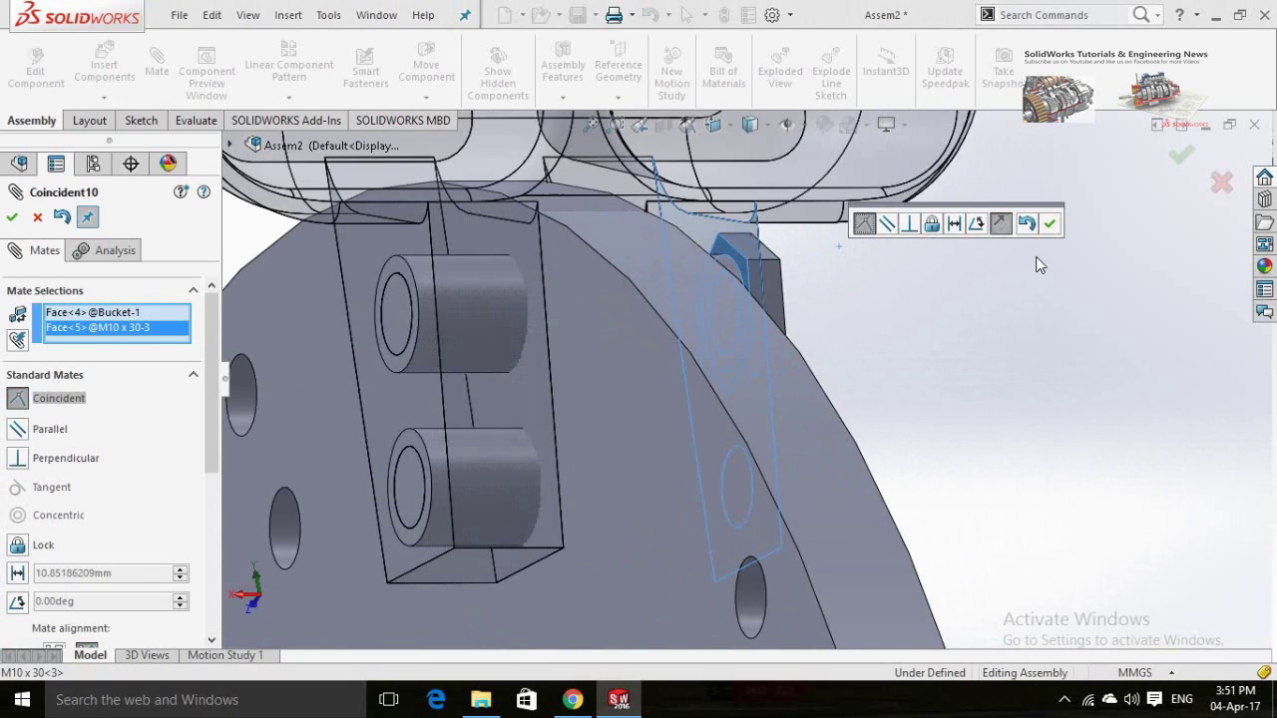
{"action": "left_click", "coordinate": [1048, 225]}
{"action": "scroll", "coordinate": [1057, 282], "scroll_direction": "up", "scroll_amount": 3}
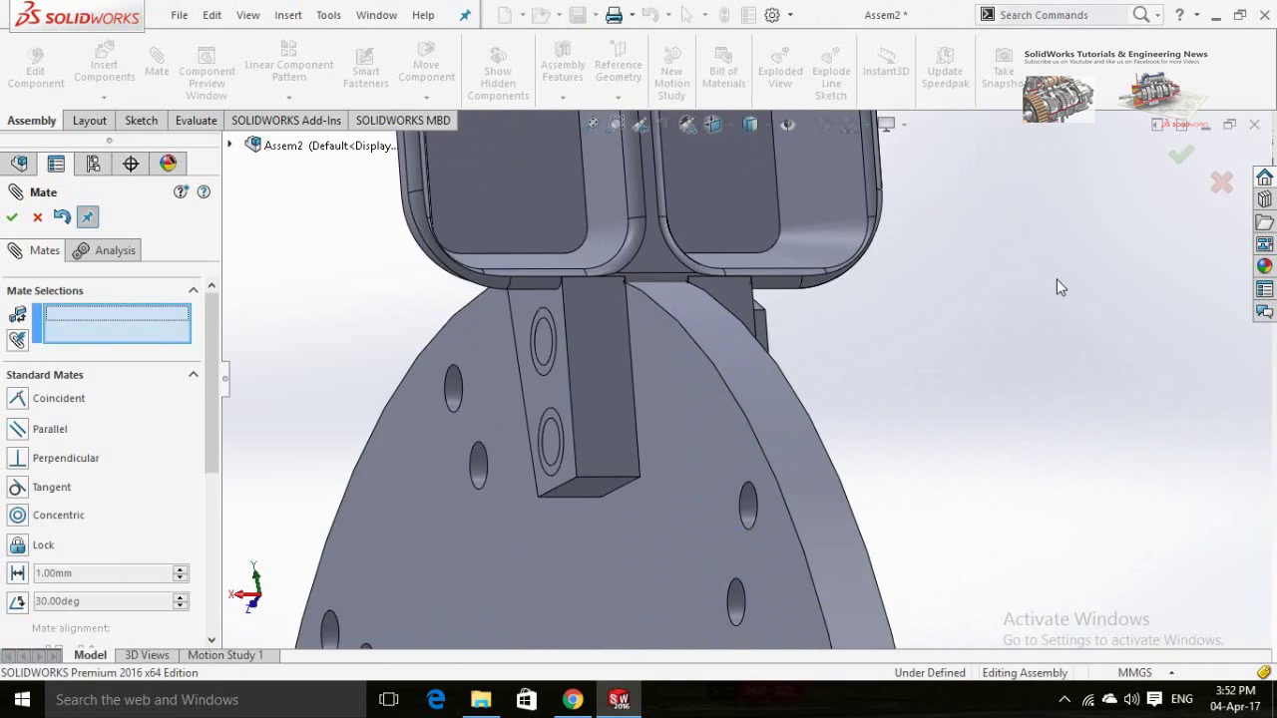
{"action": "scroll", "coordinate": [961, 368], "scroll_direction": "up", "scroll_amount": 5}
{"action": "middle_click_drag", "start_coordinate": [961, 368], "coordinate": [865, 320]}
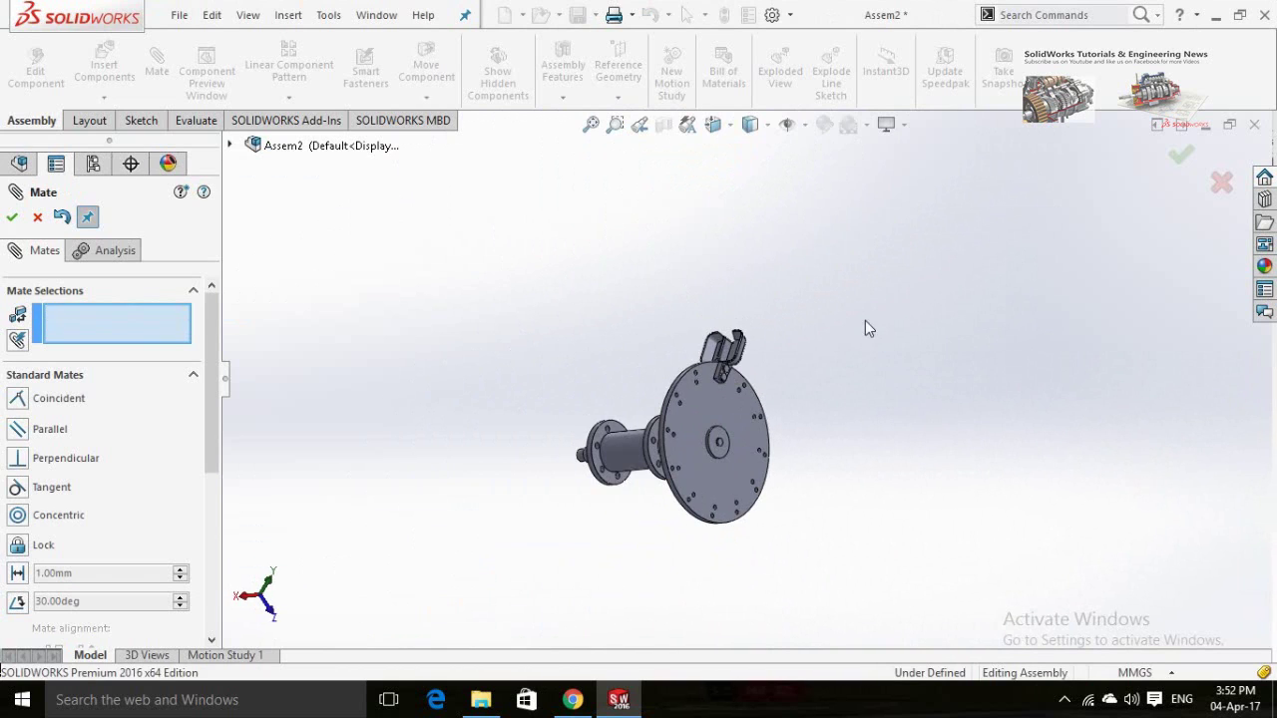
{"action": "left_click", "coordinate": [12, 219]}
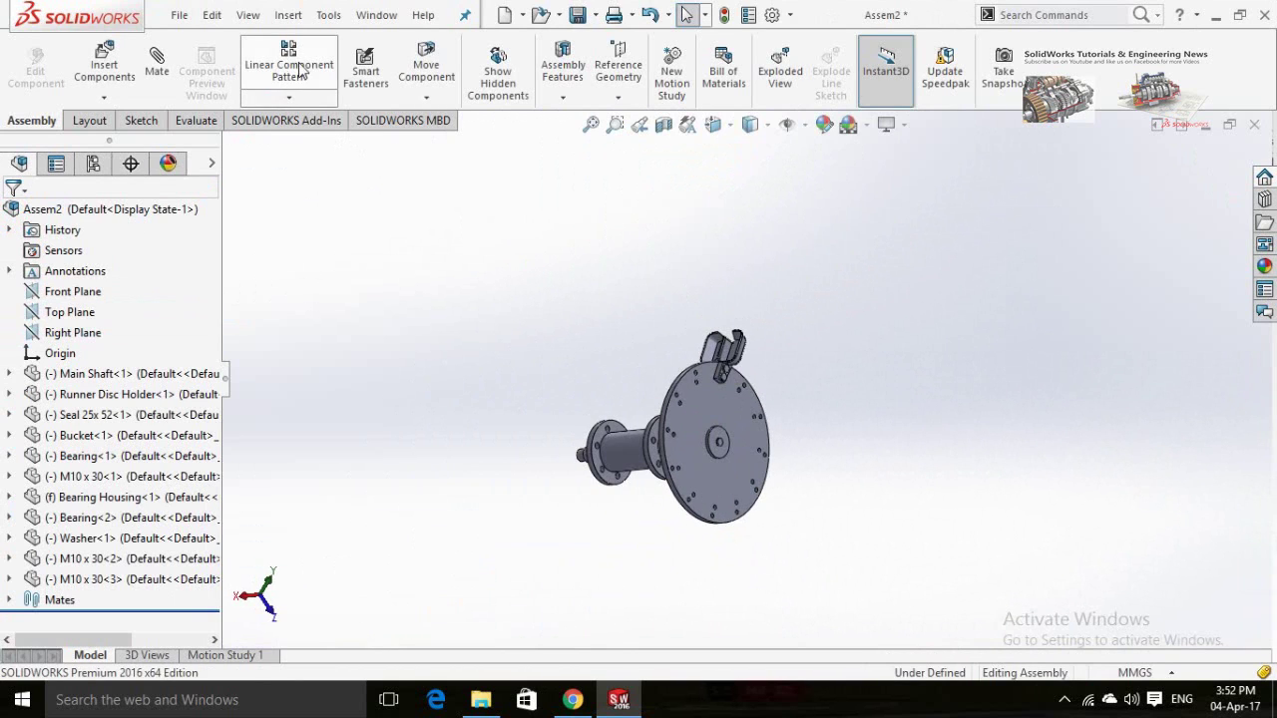
Create a circular component pattern of the bucket and its two M10 x 30 bolts, equally spaced over 360 degrees around the runner disc's edge.
{"action": "left_click", "coordinate": [291, 102]}
{"action": "left_click", "coordinate": [299, 139]}
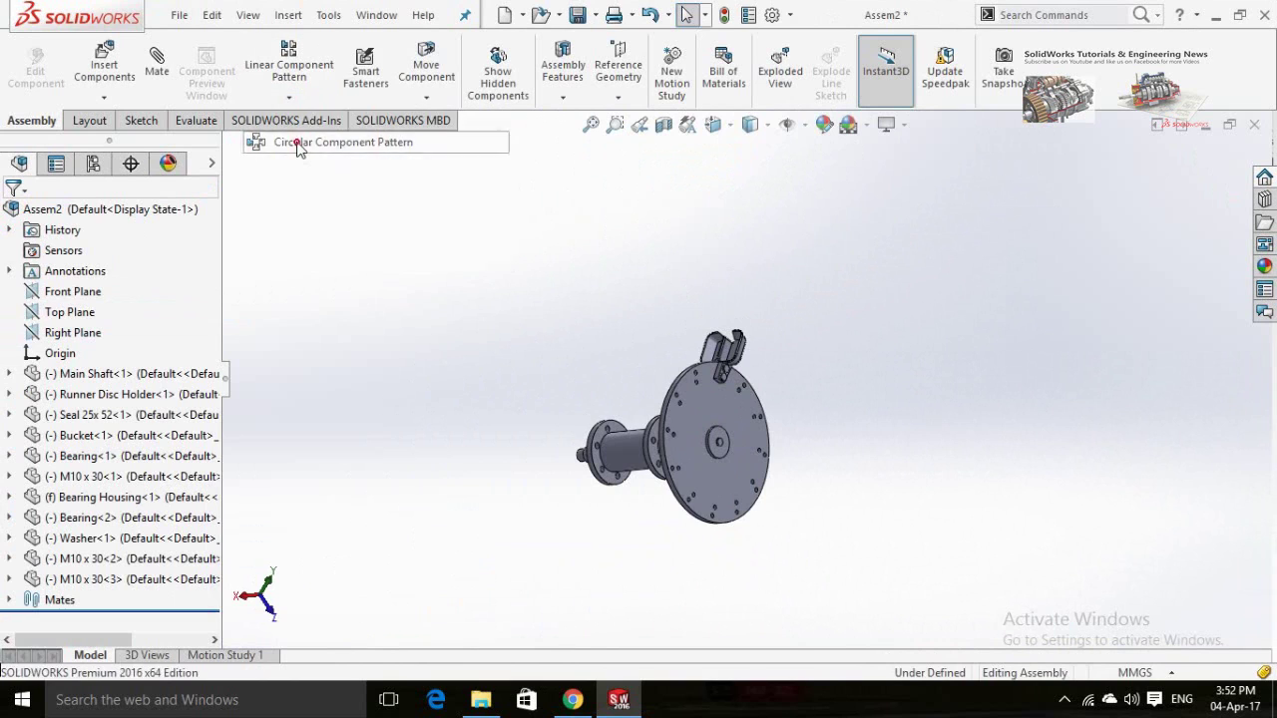
{"action": "scroll", "coordinate": [803, 404], "scroll_direction": "down", "scroll_amount": 5}
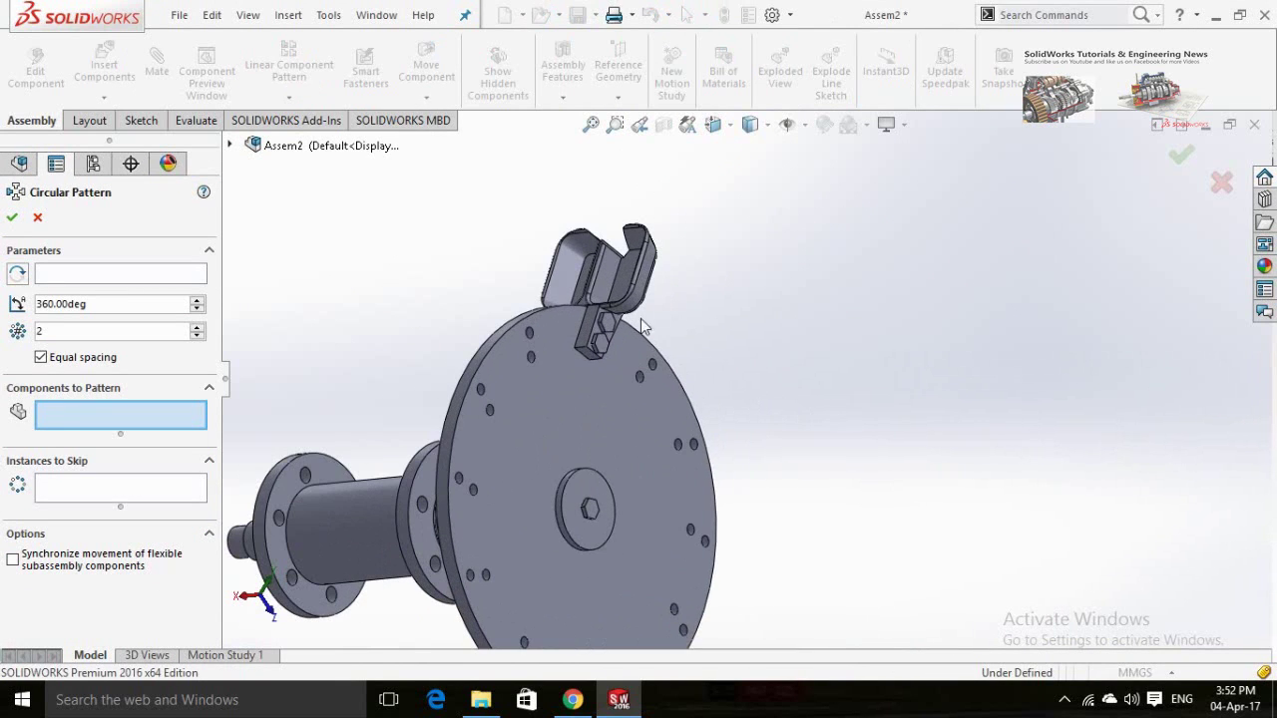
{"action": "left_click", "coordinate": [625, 290]}
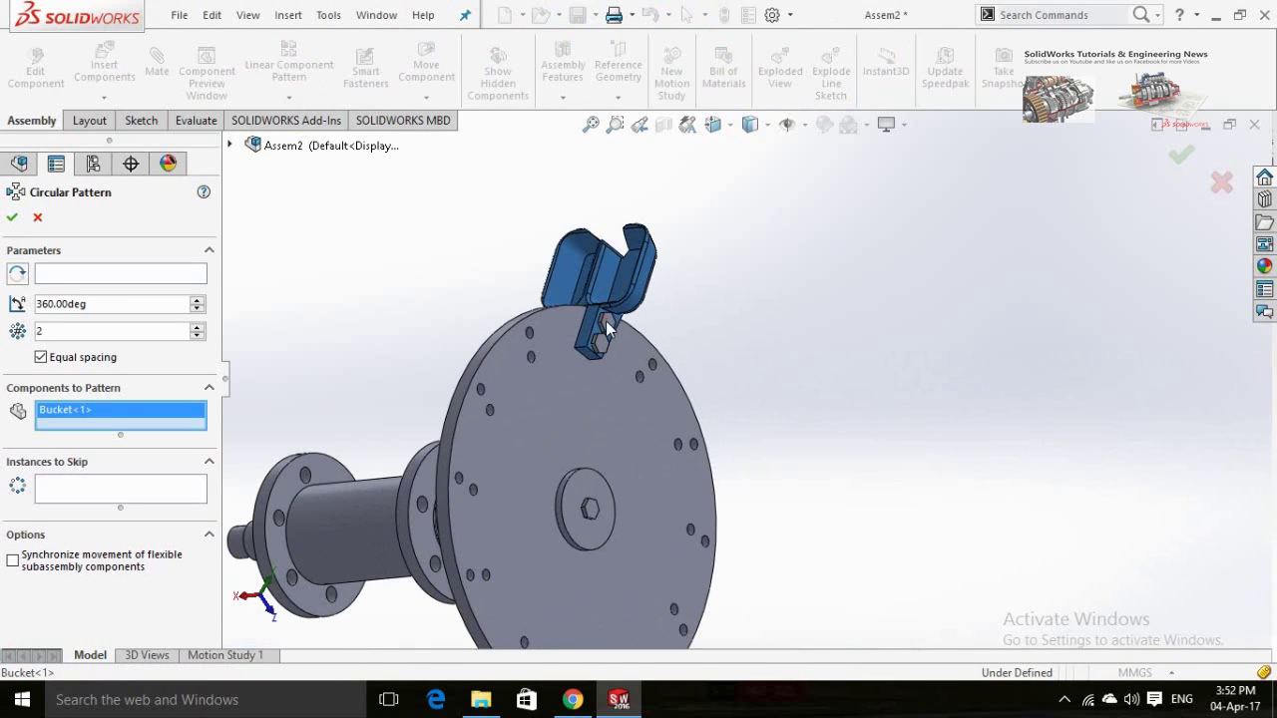
{"action": "left_click", "coordinate": [608, 329]}
{"action": "left_click", "coordinate": [600, 347]}
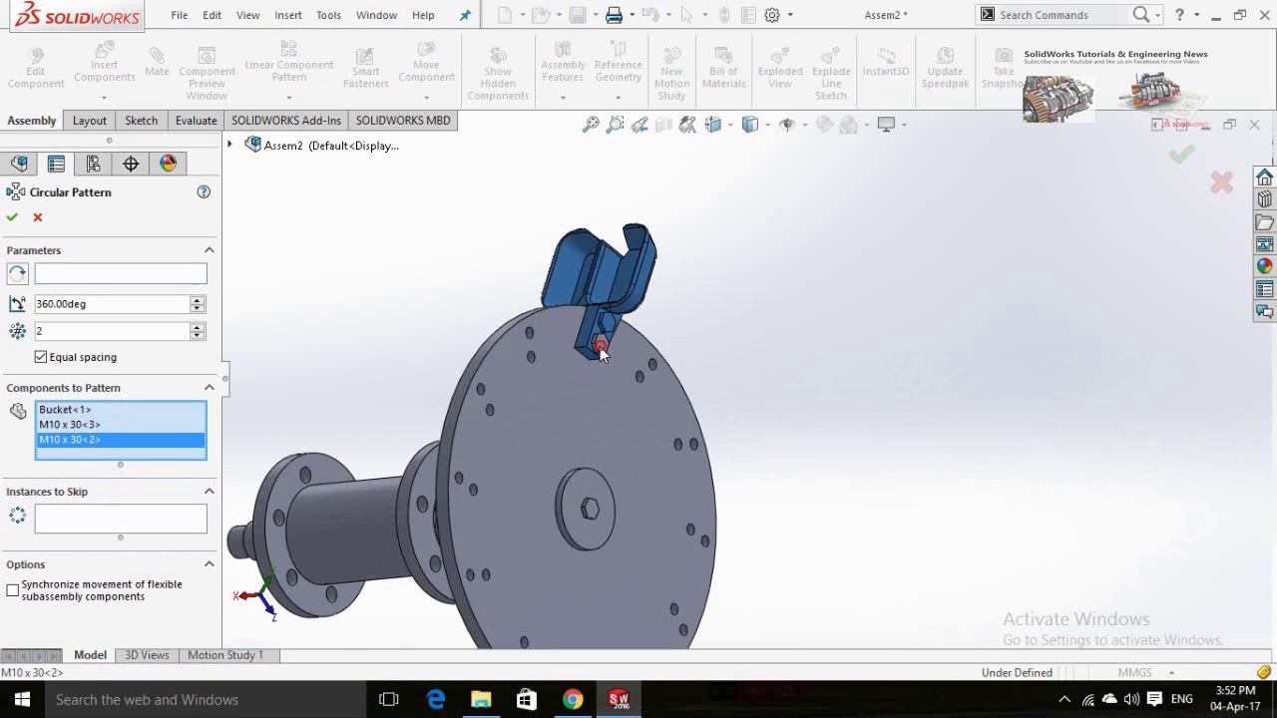
{"action": "left_click", "coordinate": [86, 273]}
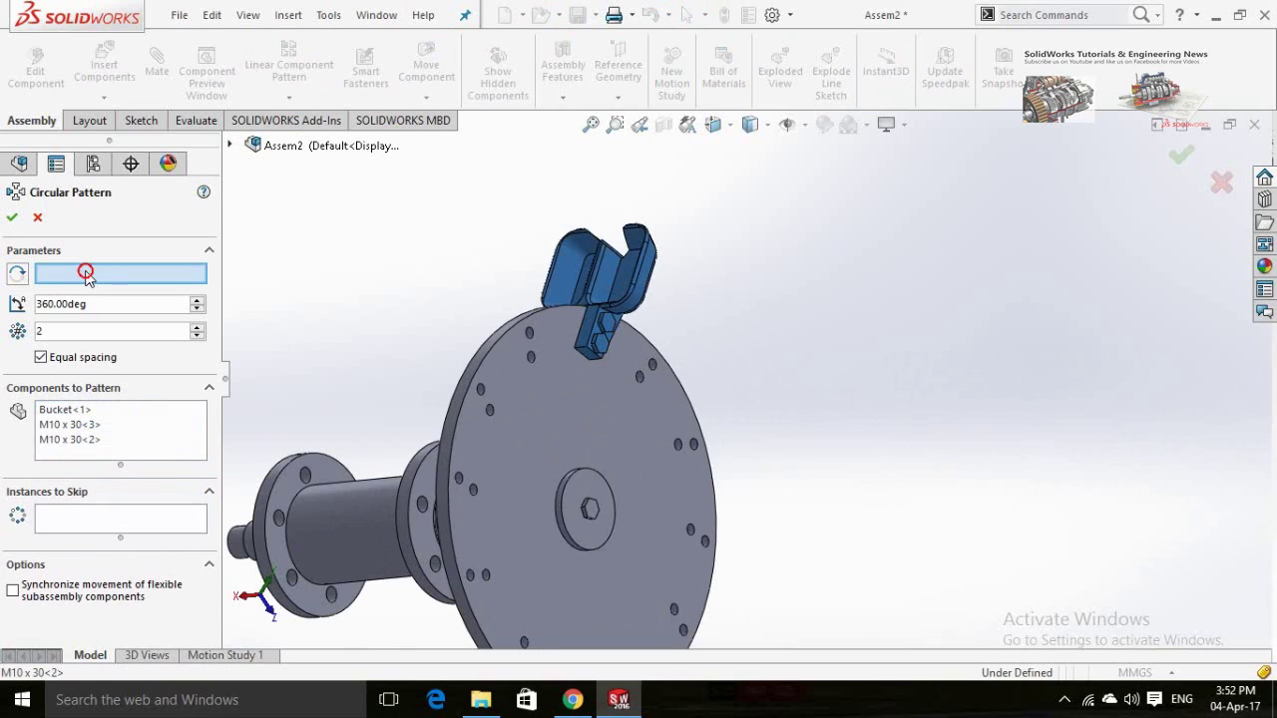
{"action": "left_click", "coordinate": [695, 410]}
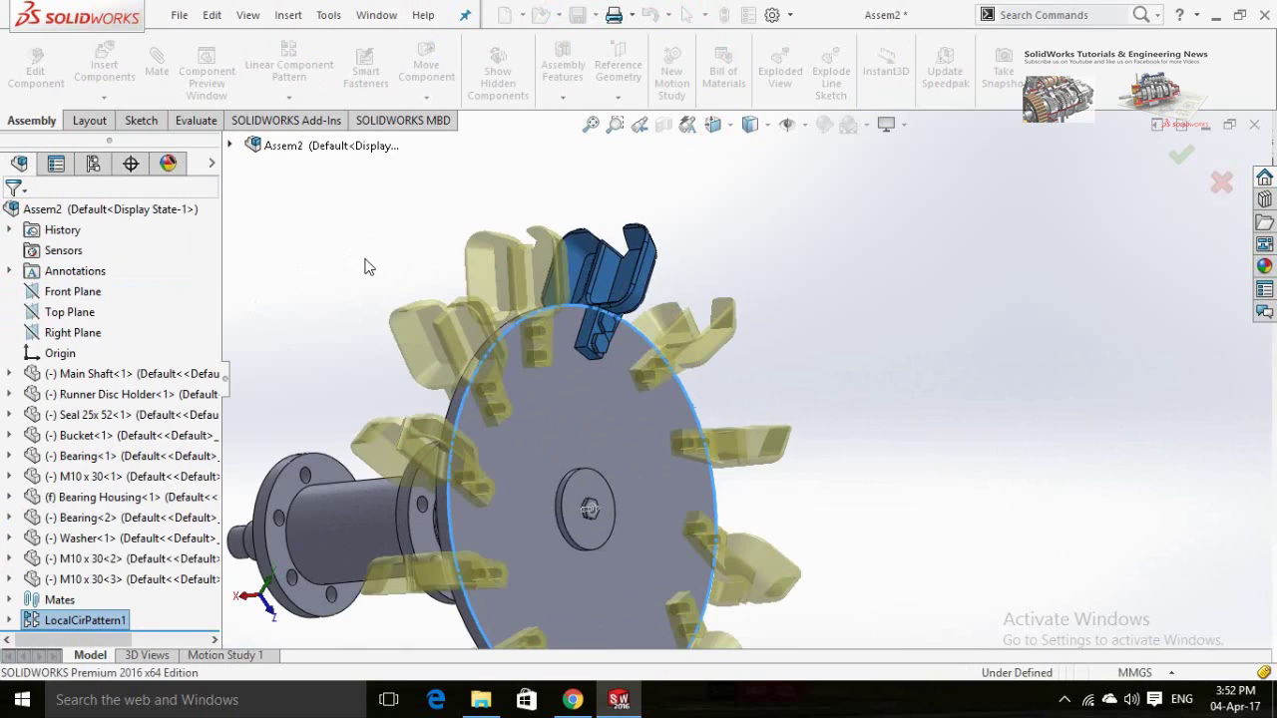
{"action": "scroll", "coordinate": [733, 379], "scroll_direction": "up", "scroll_amount": 4}
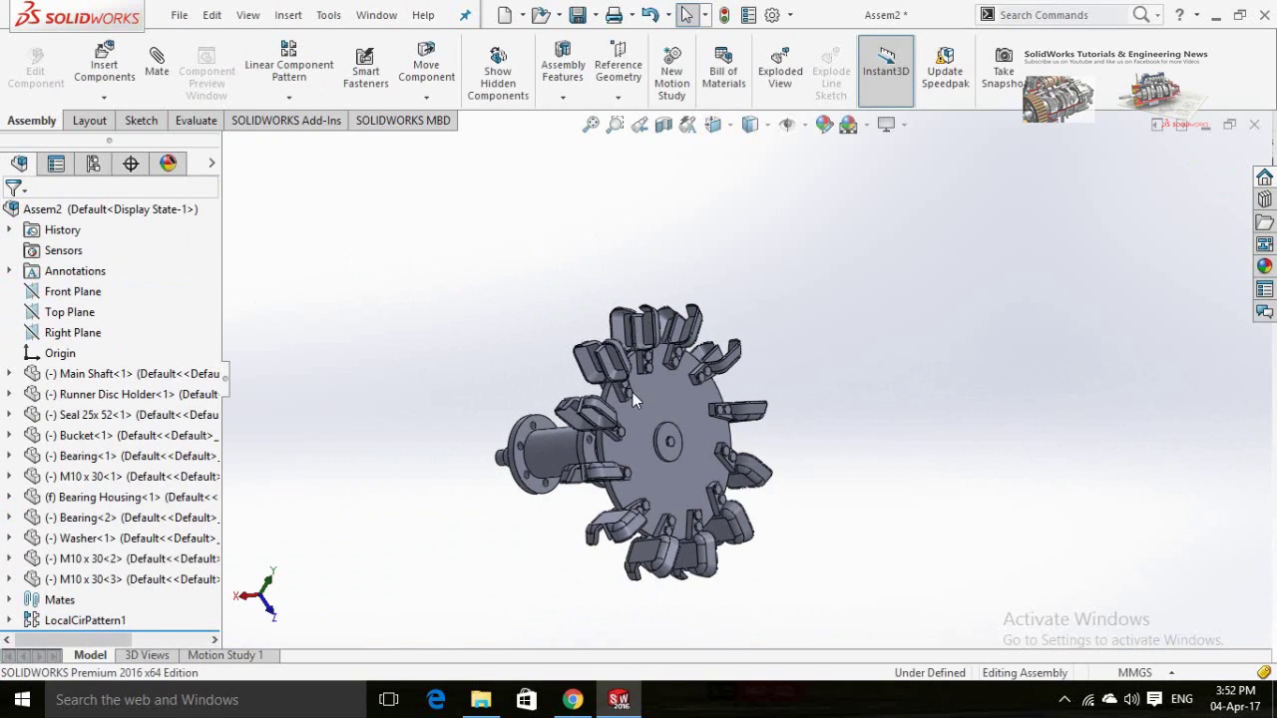
{"action": "left_click", "coordinate": [653, 361]}
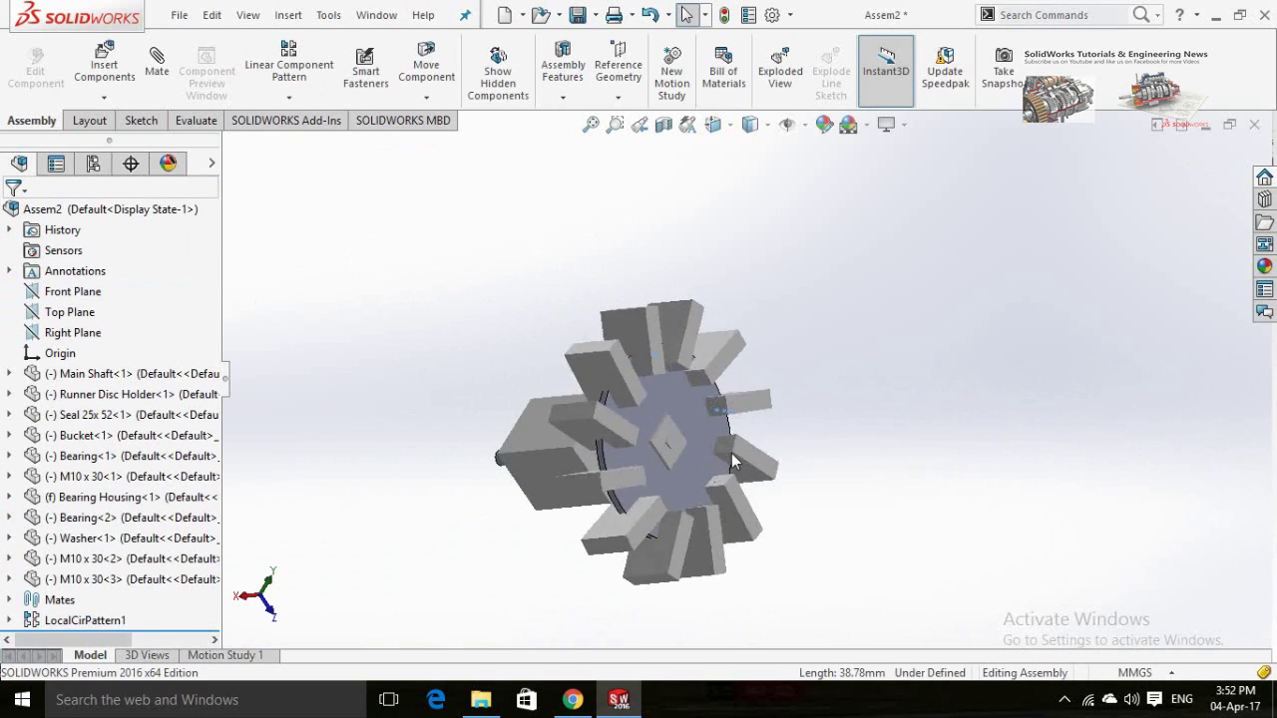
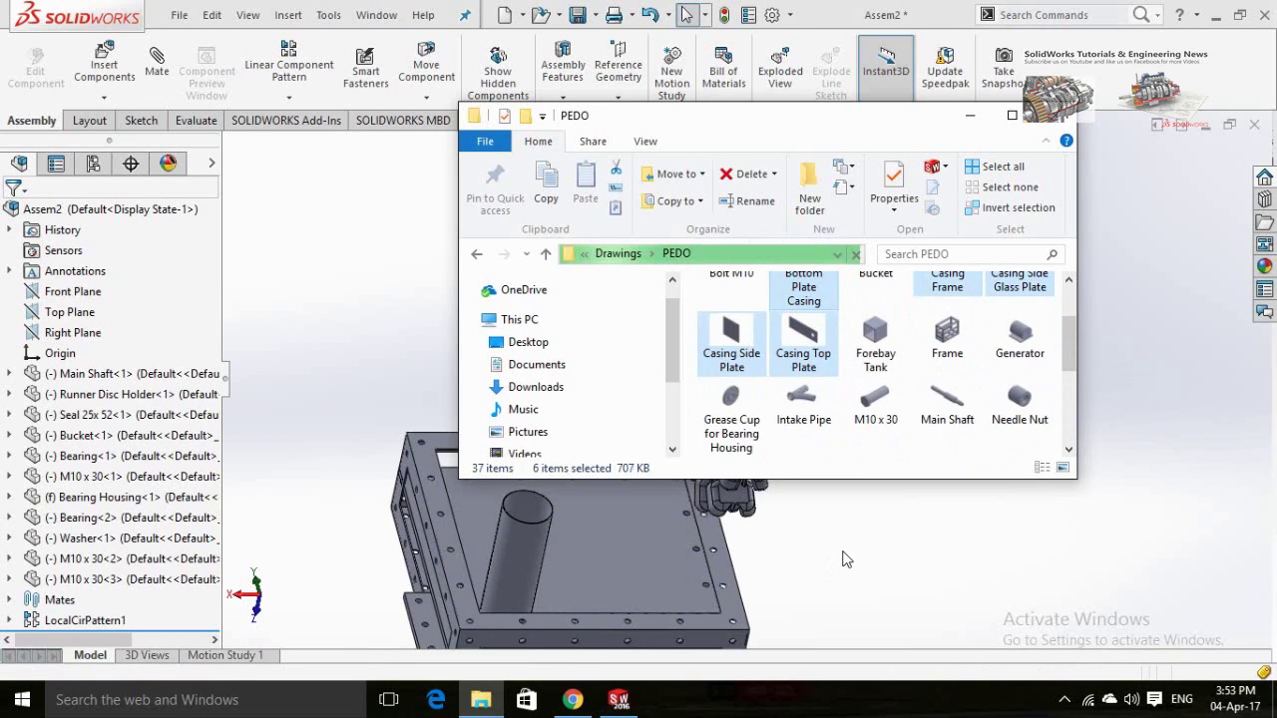
Bring the six selected casing parts into the assembly and spread the loose side, top and glass plates clear of the casing frame.
{"action": "left_click", "coordinate": [940, 555]}
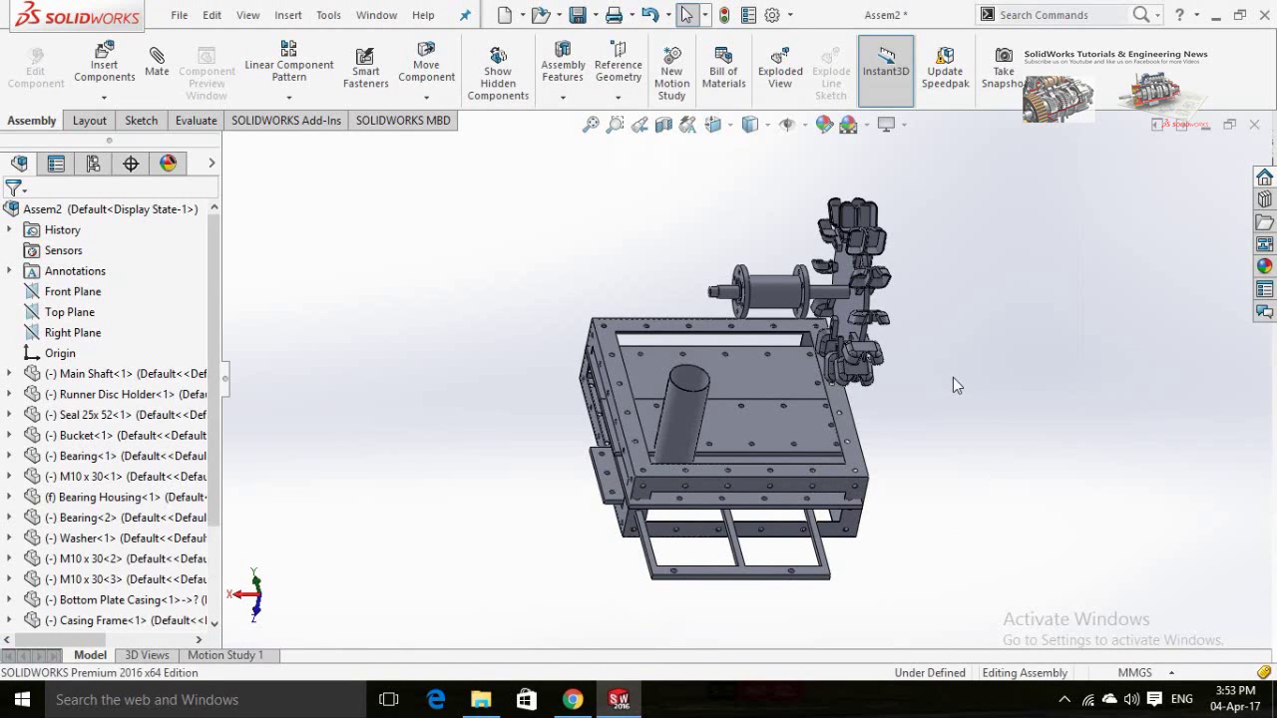
{"action": "middle_click_drag", "start_coordinate": [927, 420], "coordinate": [918, 450]}
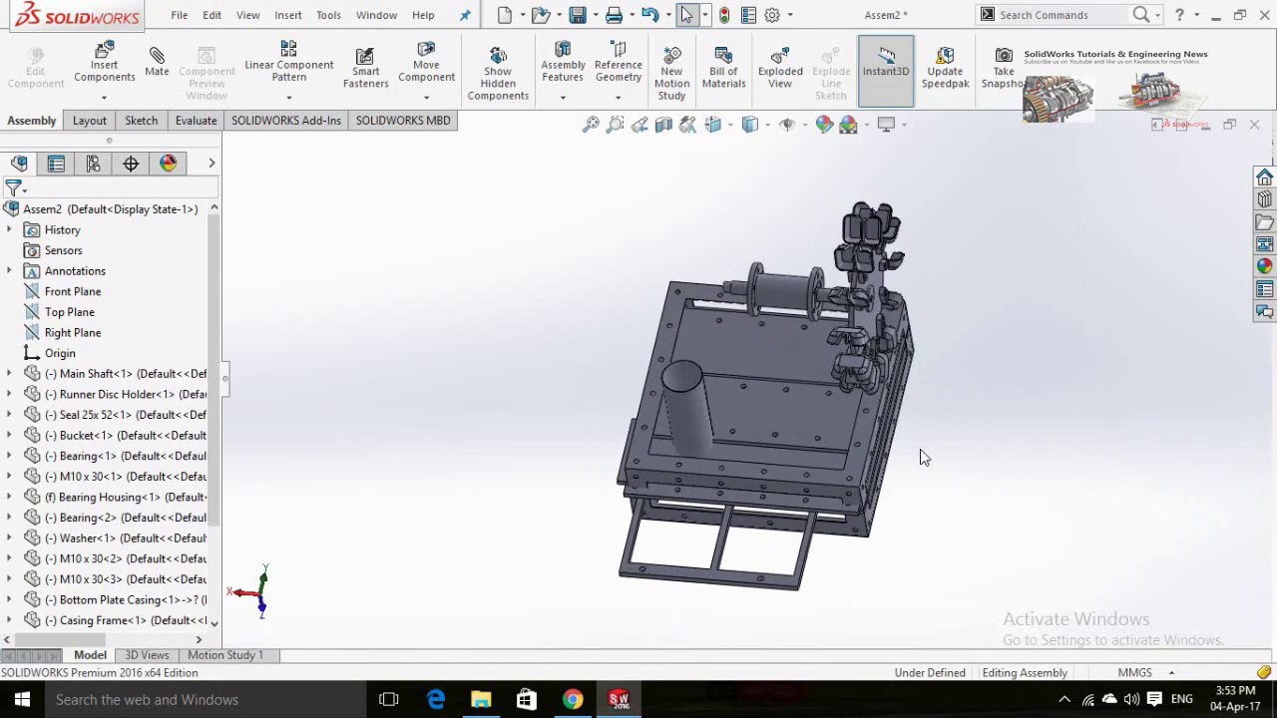
{"action": "scroll", "coordinate": [808, 351], "scroll_direction": "up", "scroll_amount": 3}
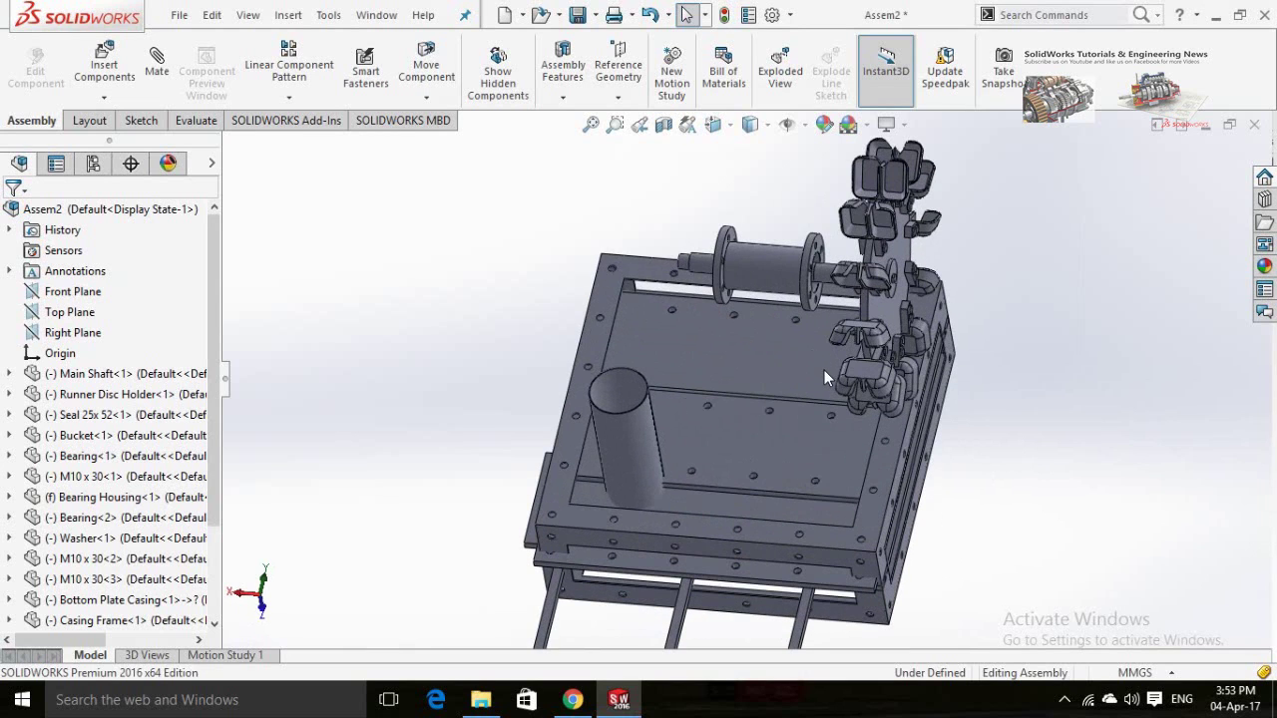
{"action": "scroll", "coordinate": [824, 370], "scroll_direction": "down", "scroll_amount": 3}
{"action": "left_click_drag", "start_coordinate": [770, 424], "coordinate": [1197, 434]}
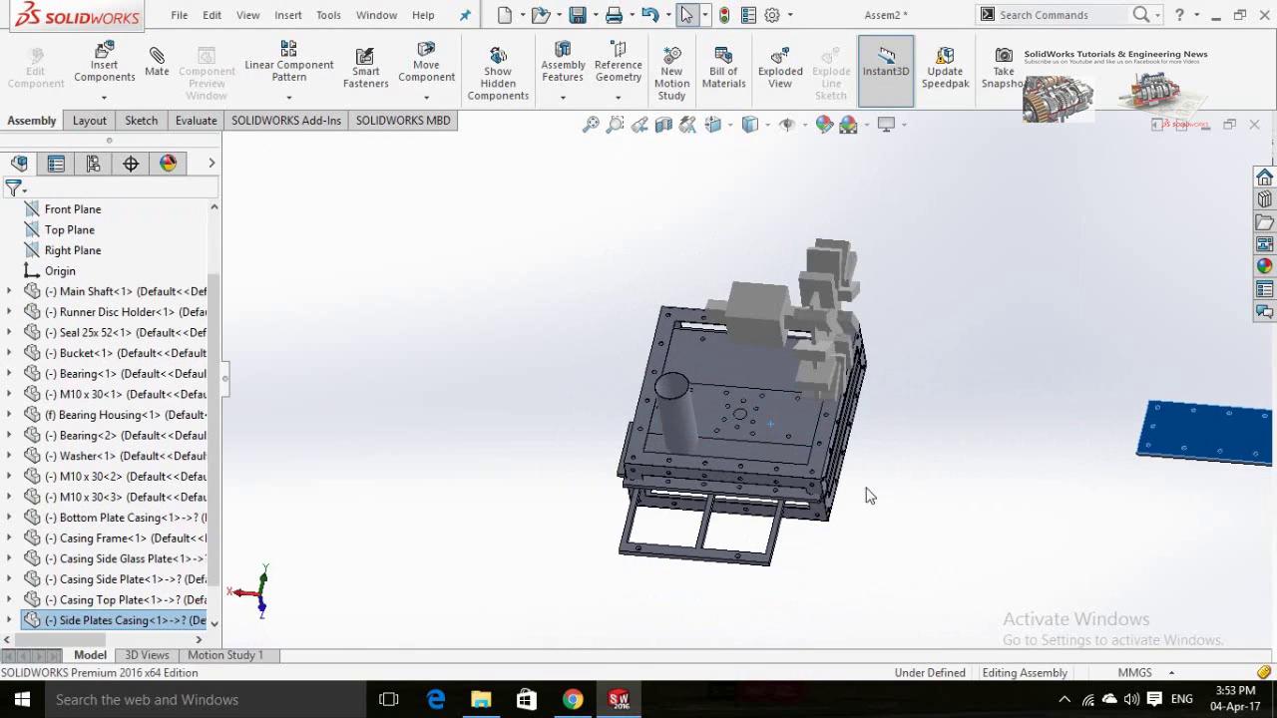
{"action": "left_click_drag", "start_coordinate": [736, 405], "coordinate": [1136, 523]}
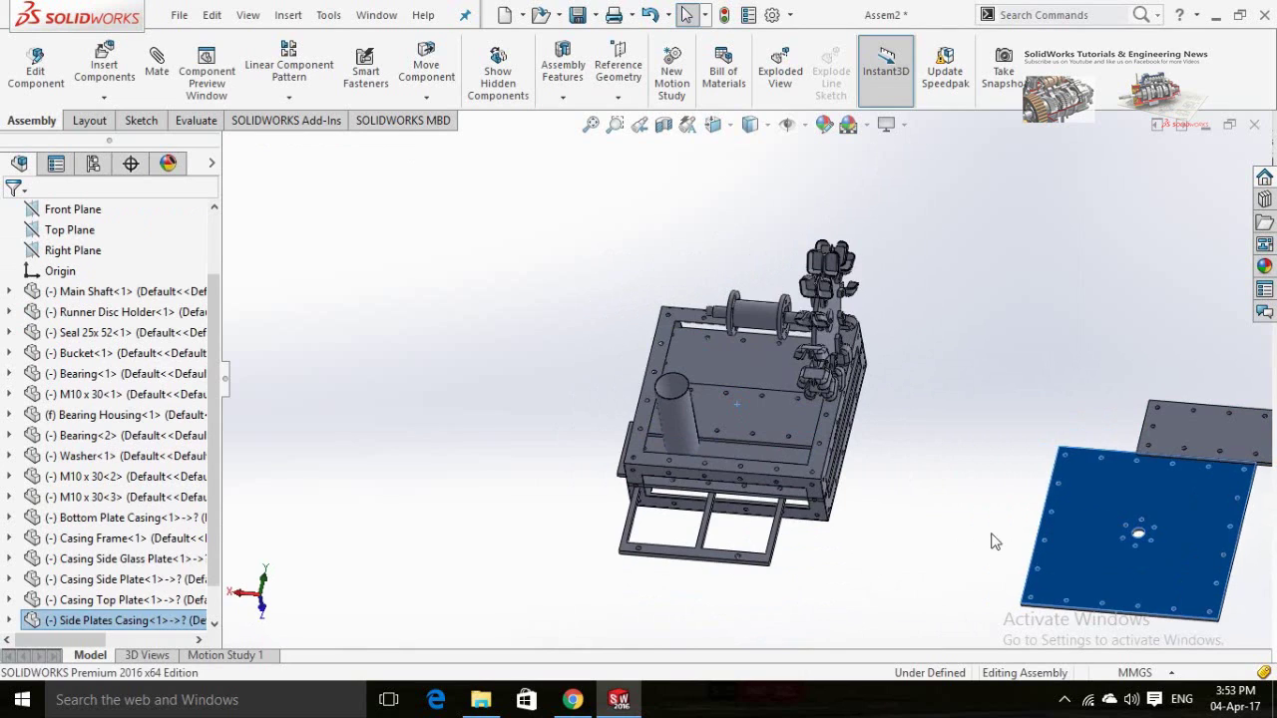
{"action": "left_click_drag", "start_coordinate": [765, 417], "coordinate": [389, 513]}
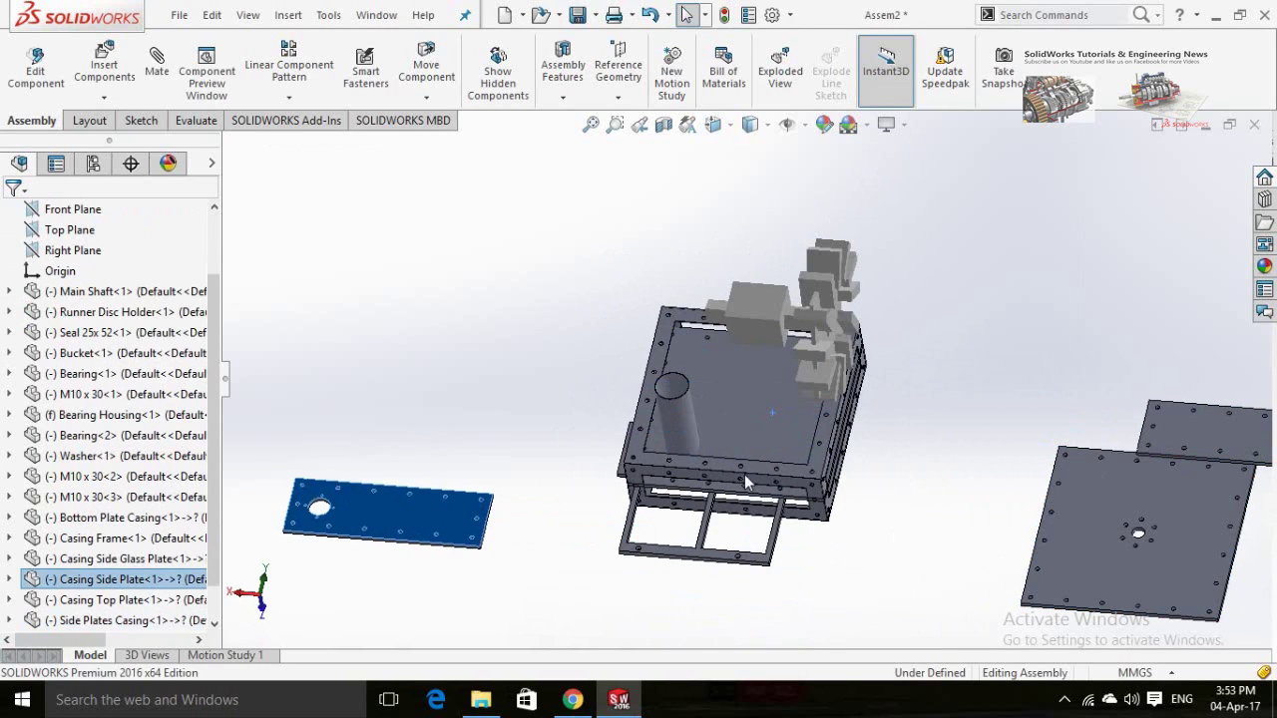
{"action": "left_click_drag", "start_coordinate": [758, 419], "coordinate": [461, 620]}
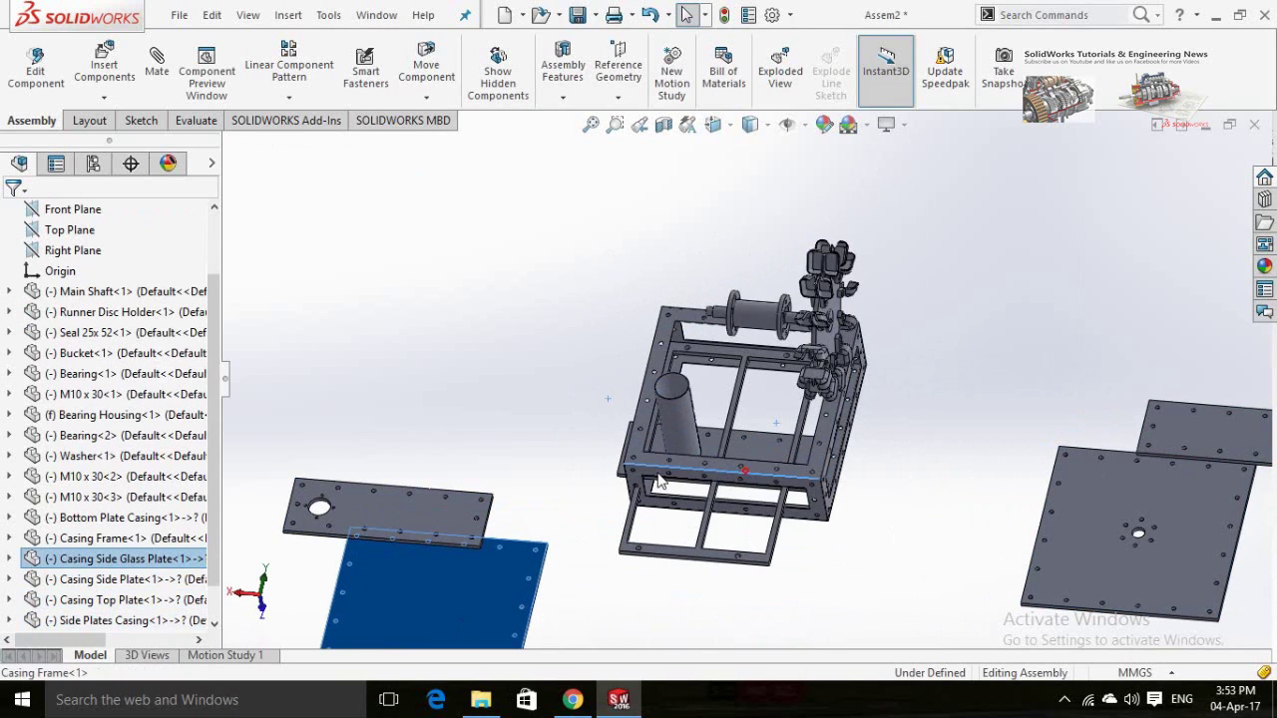
Move the casing frame, the bottom plate with the pipe and the open barred frame away from the turbine shaft assembly.
{"action": "left_click", "coordinate": [745, 469]}
{"action": "left_click_drag", "start_coordinate": [434, 457], "coordinate": [399, 421]}
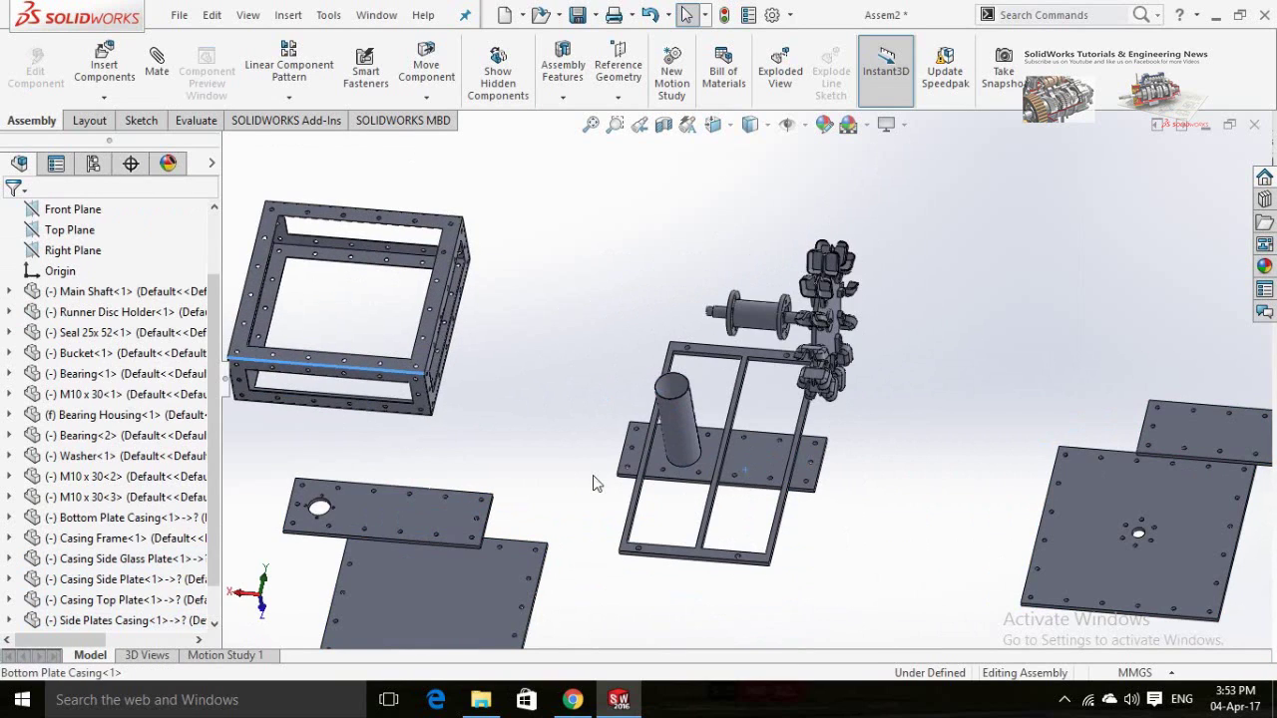
{"action": "left_click_drag", "start_coordinate": [737, 456], "coordinate": [462, 455]}
{"action": "left_click", "coordinate": [682, 492]}
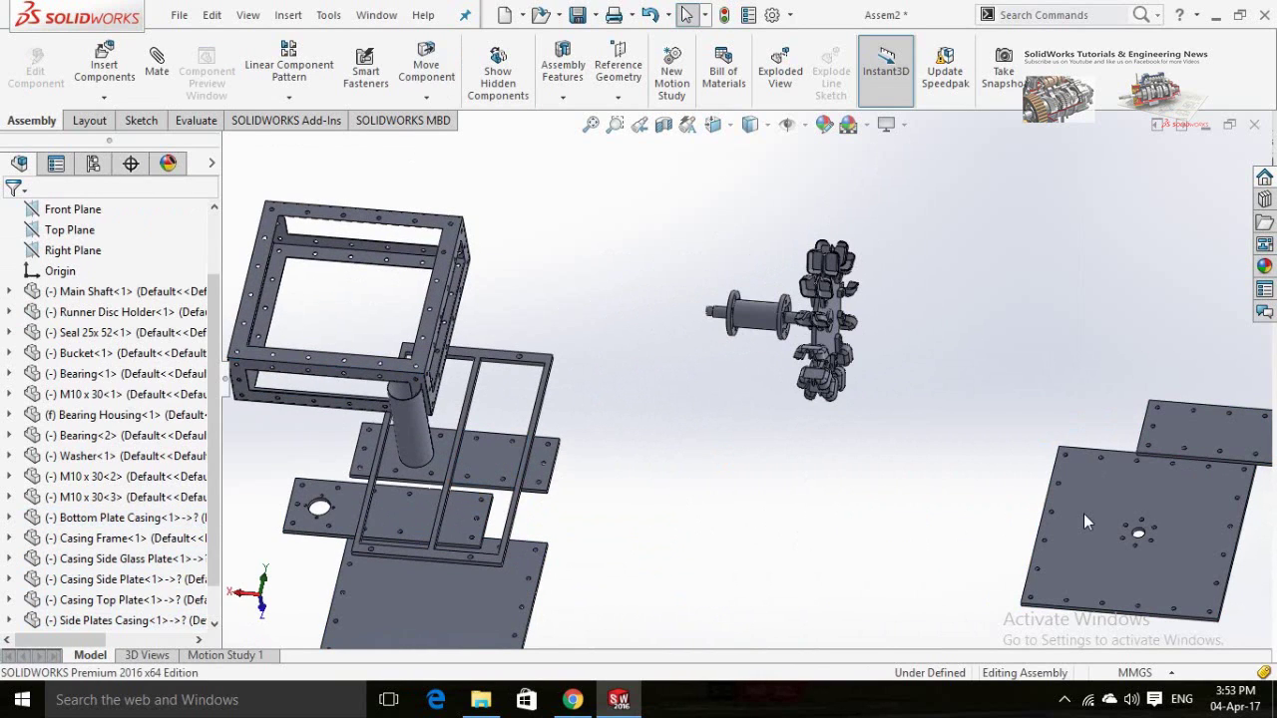
Add a concentric mate between the casing side plate's central hole and the main shaft's cylindrical face.
{"action": "scroll", "coordinate": [1083, 513], "scroll_direction": "down", "scroll_amount": 10}
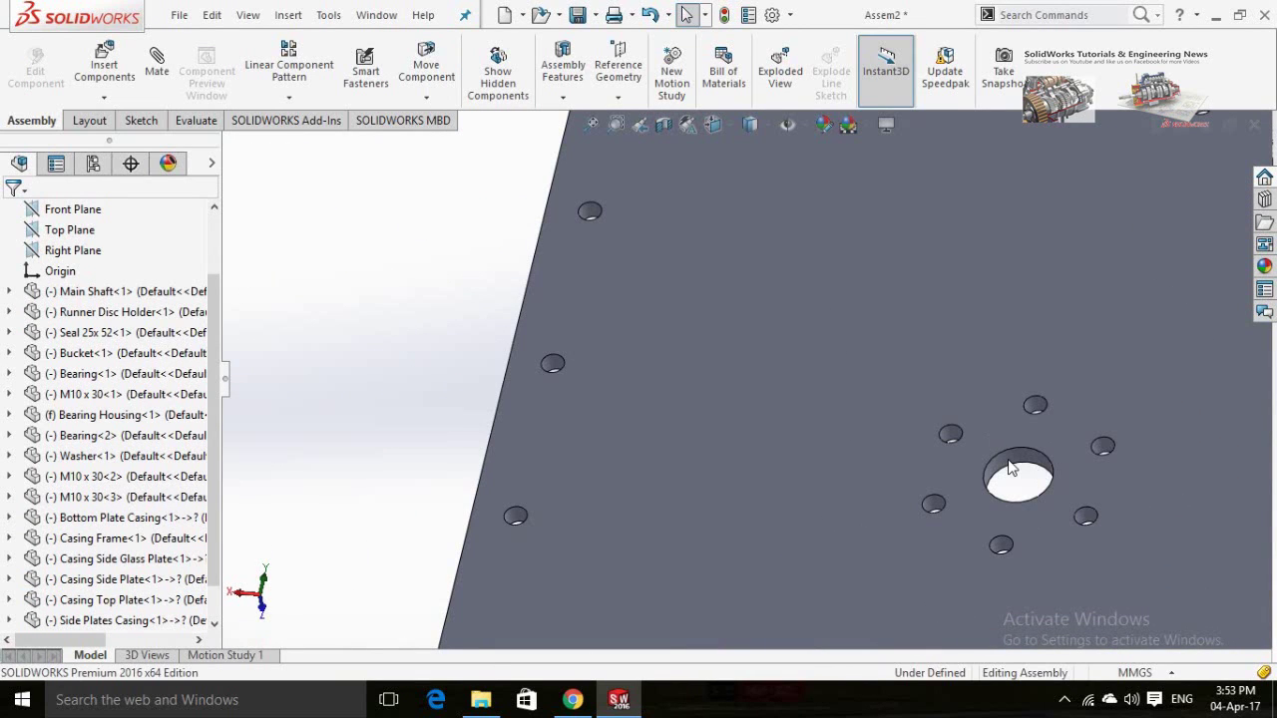
{"action": "left_click", "coordinate": [1012, 463]}
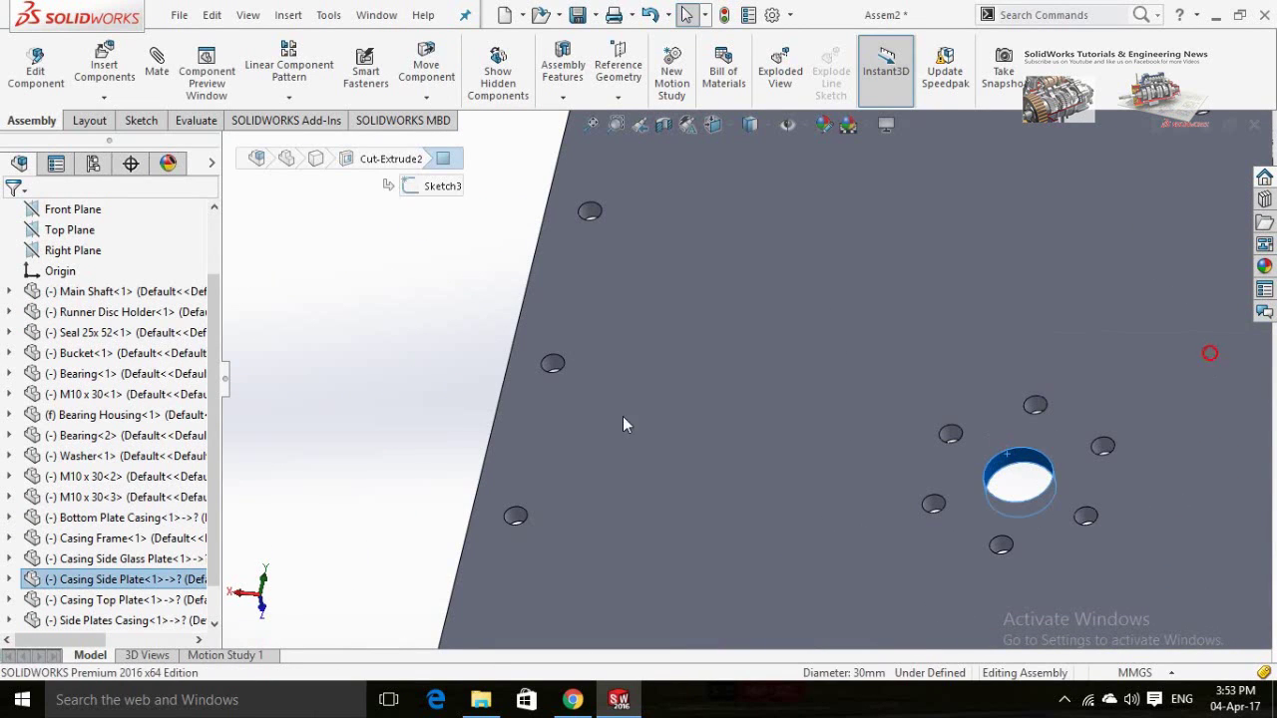
{"action": "key", "text": "m"}
{"action": "scroll", "coordinate": [628, 415], "scroll_direction": "up", "scroll_amount": 10}
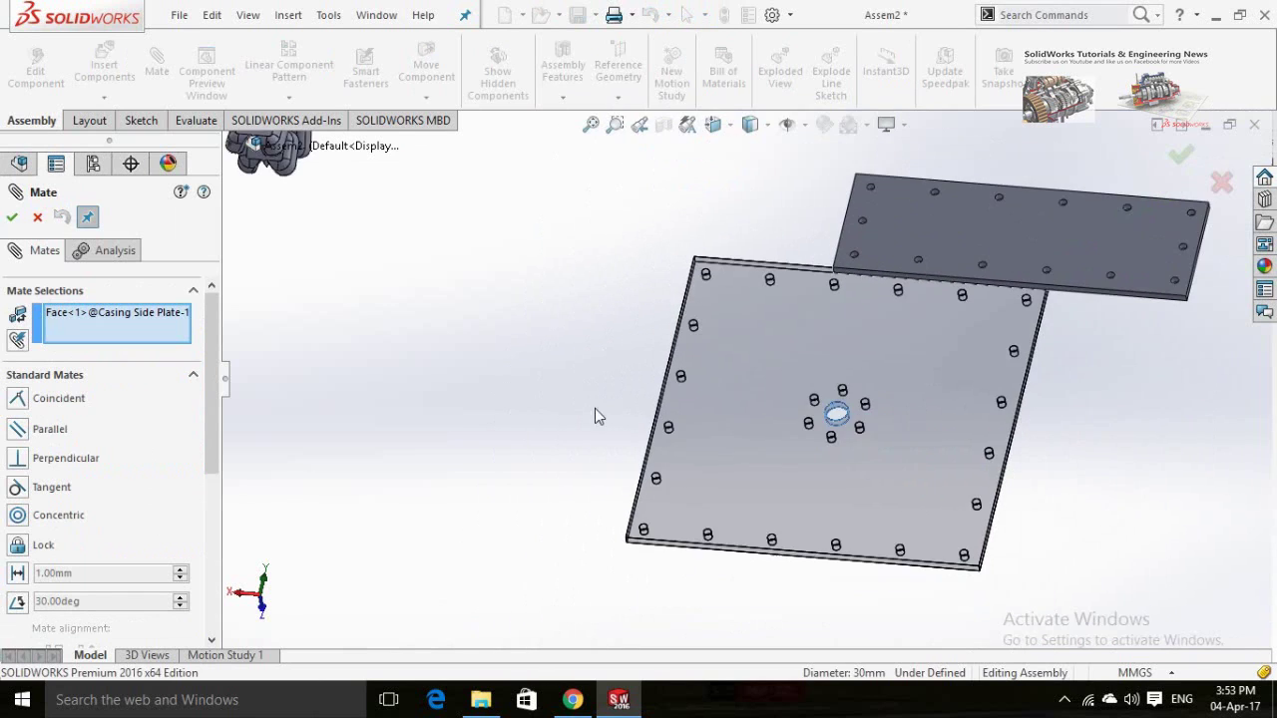
{"action": "key", "text": "ctrl+Right"}
{"action": "key", "text": "ctrl+Down"}
{"action": "key", "text": "ctrl+Right"}
{"action": "key", "text": "ctrl+Down"}
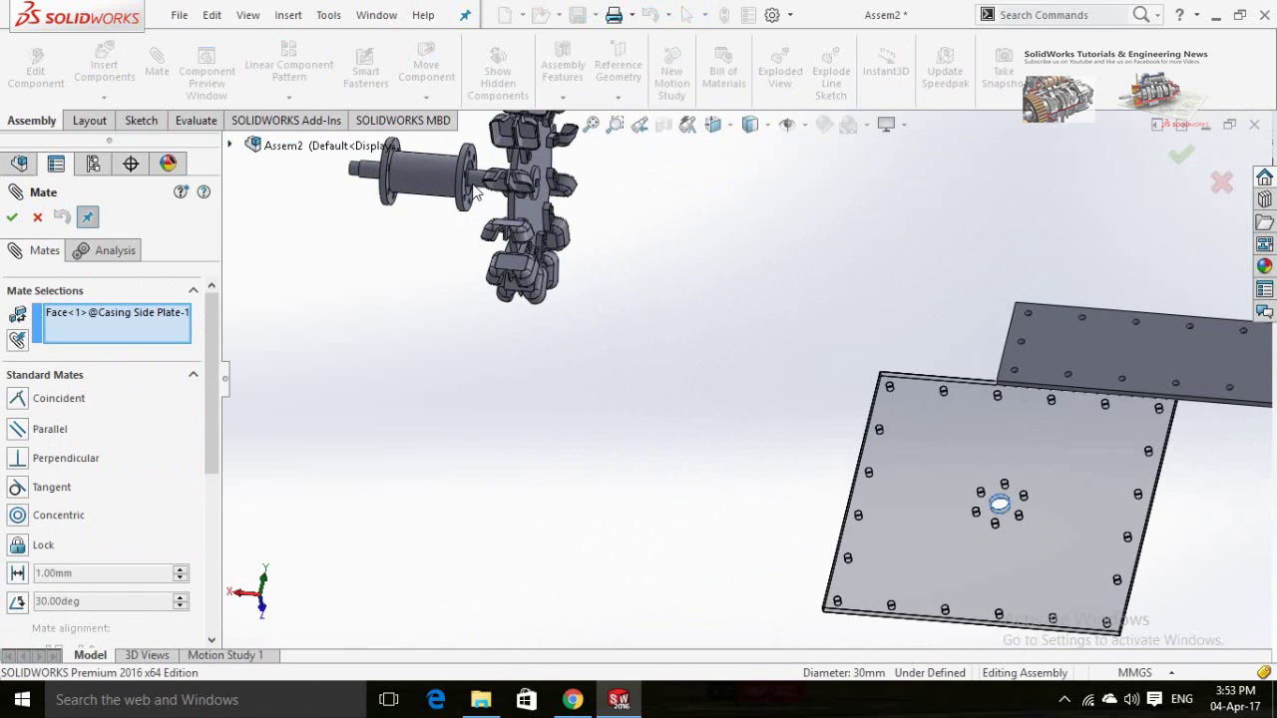
{"action": "left_click", "coordinate": [477, 192]}
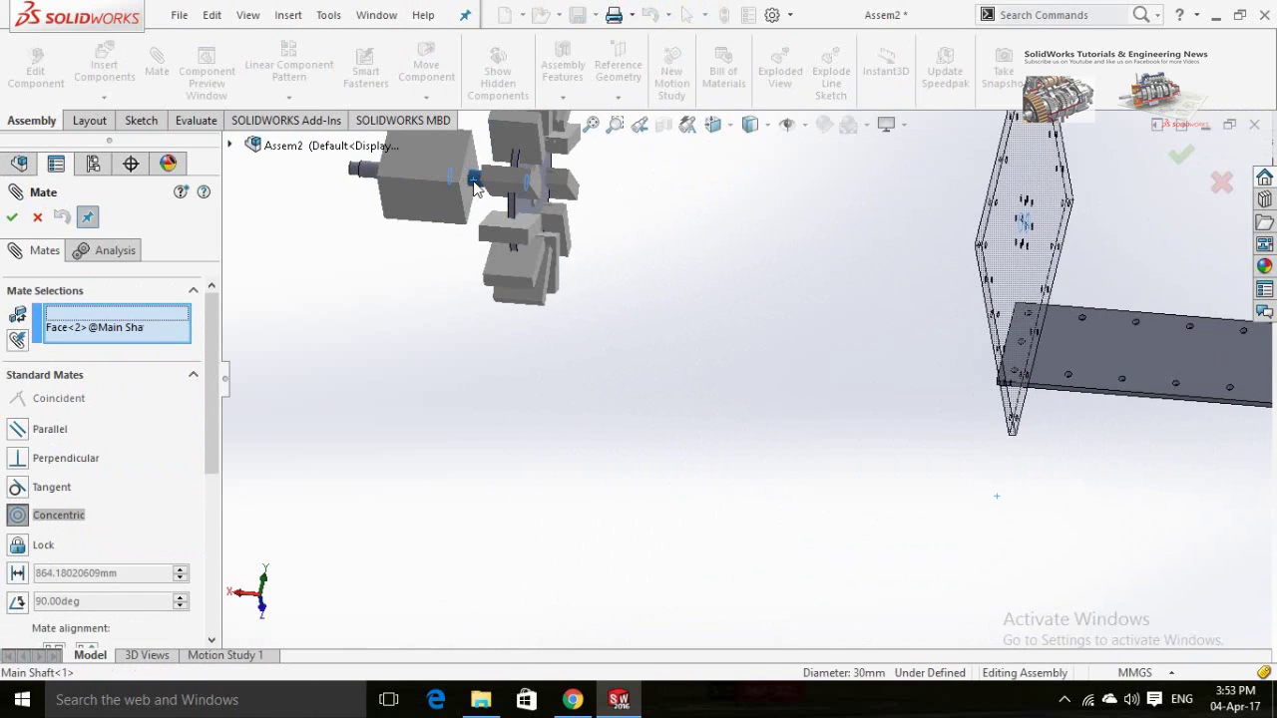
{"action": "left_click", "coordinate": [454, 142]}
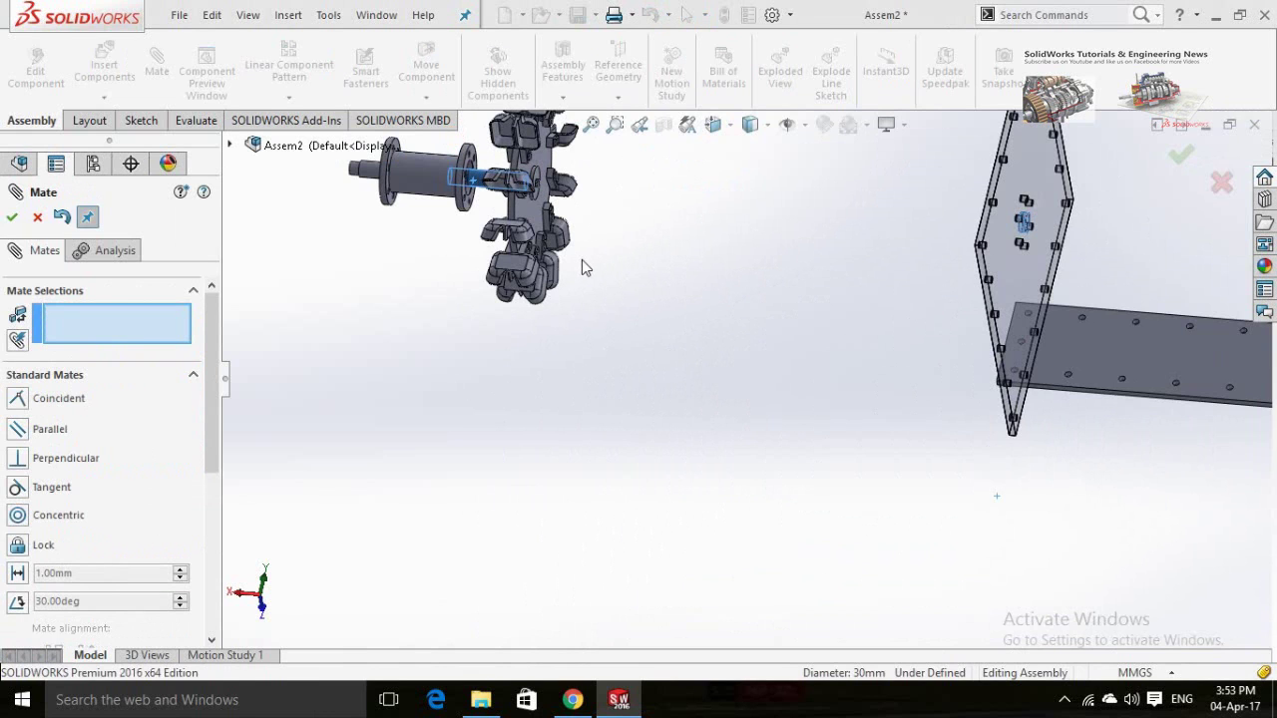
Add a concentric mate between a bolt hole in the bearing housing's runner-side flange and a small hole around the casing side plate's centre.
{"action": "scroll", "coordinate": [583, 262], "scroll_direction": "down", "scroll_amount": 10}
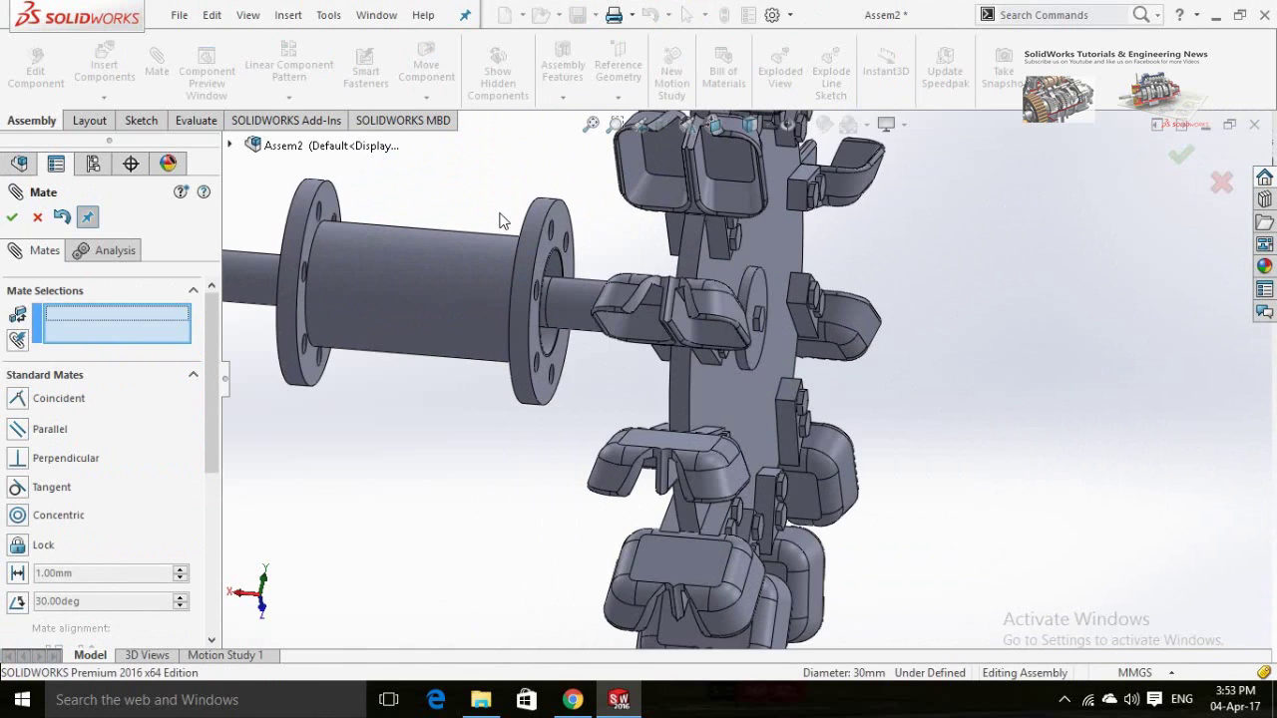
{"action": "scroll", "coordinate": [580, 271], "scroll_direction": "down", "scroll_amount": 4}
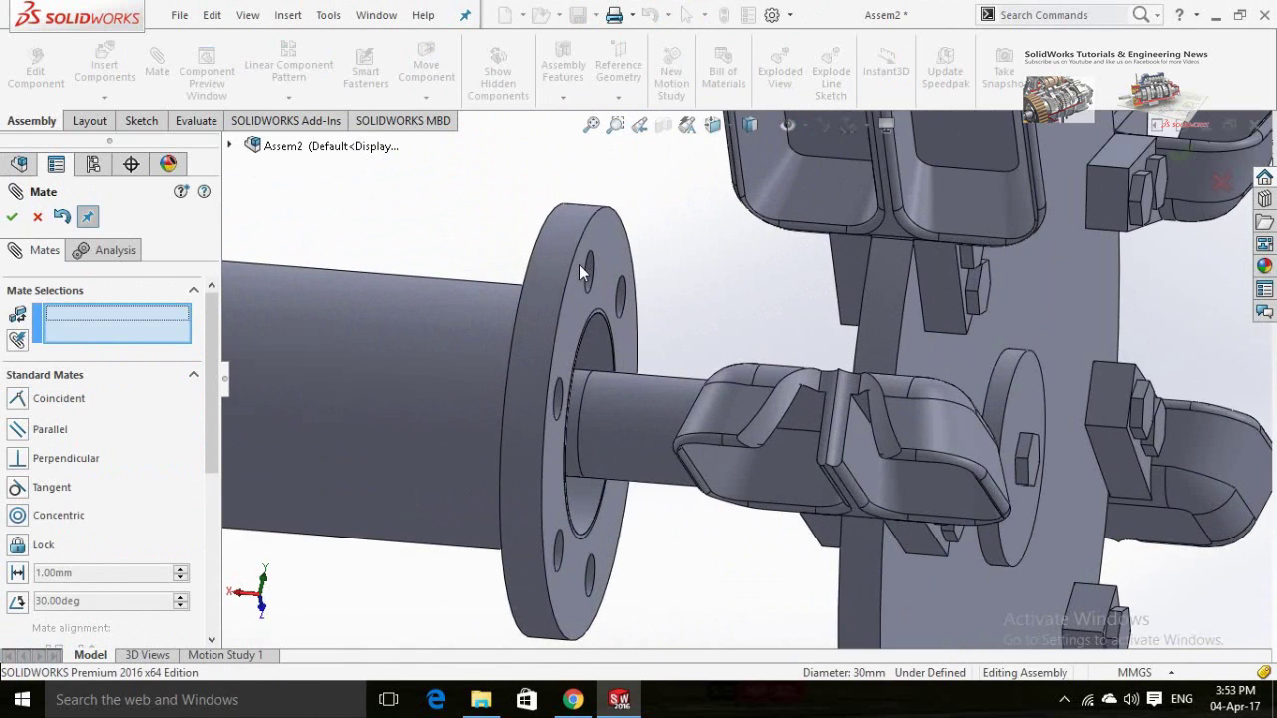
{"action": "left_click", "coordinate": [637, 311]}
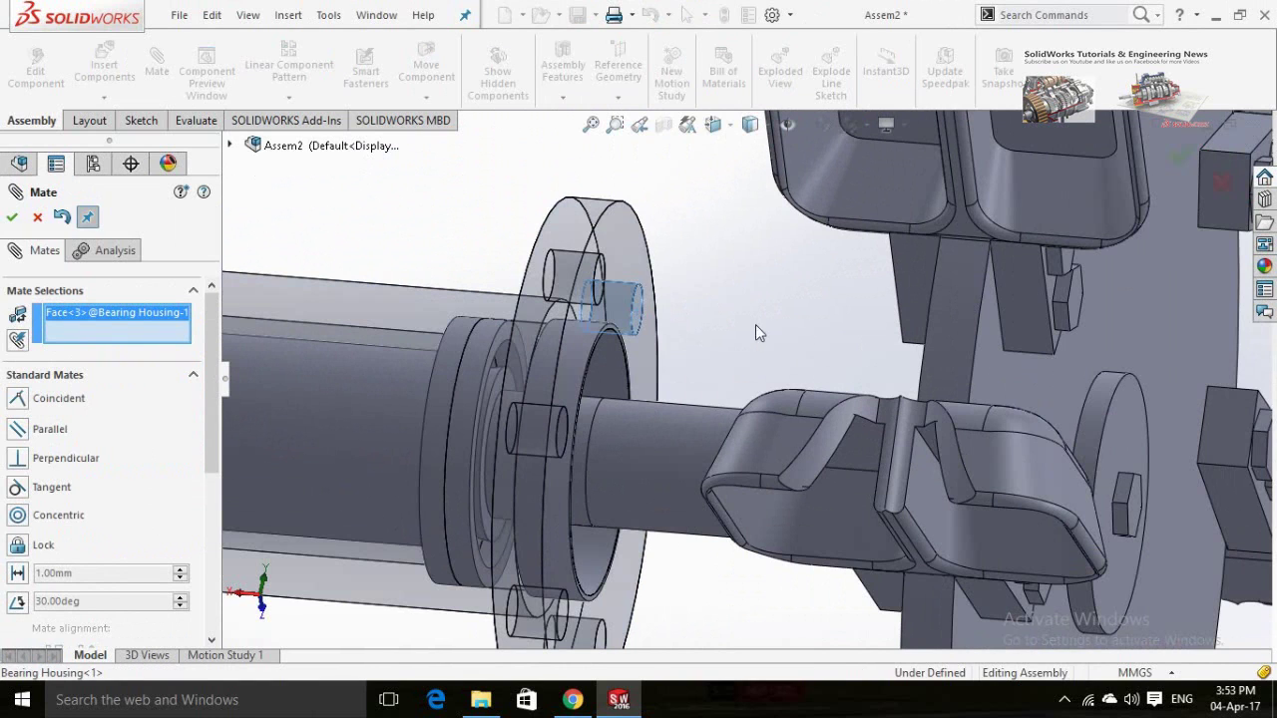
{"action": "scroll", "coordinate": [715, 329], "scroll_direction": "up", "scroll_amount": 3}
{"action": "scroll", "coordinate": [715, 324], "scroll_direction": "up", "scroll_amount": 6}
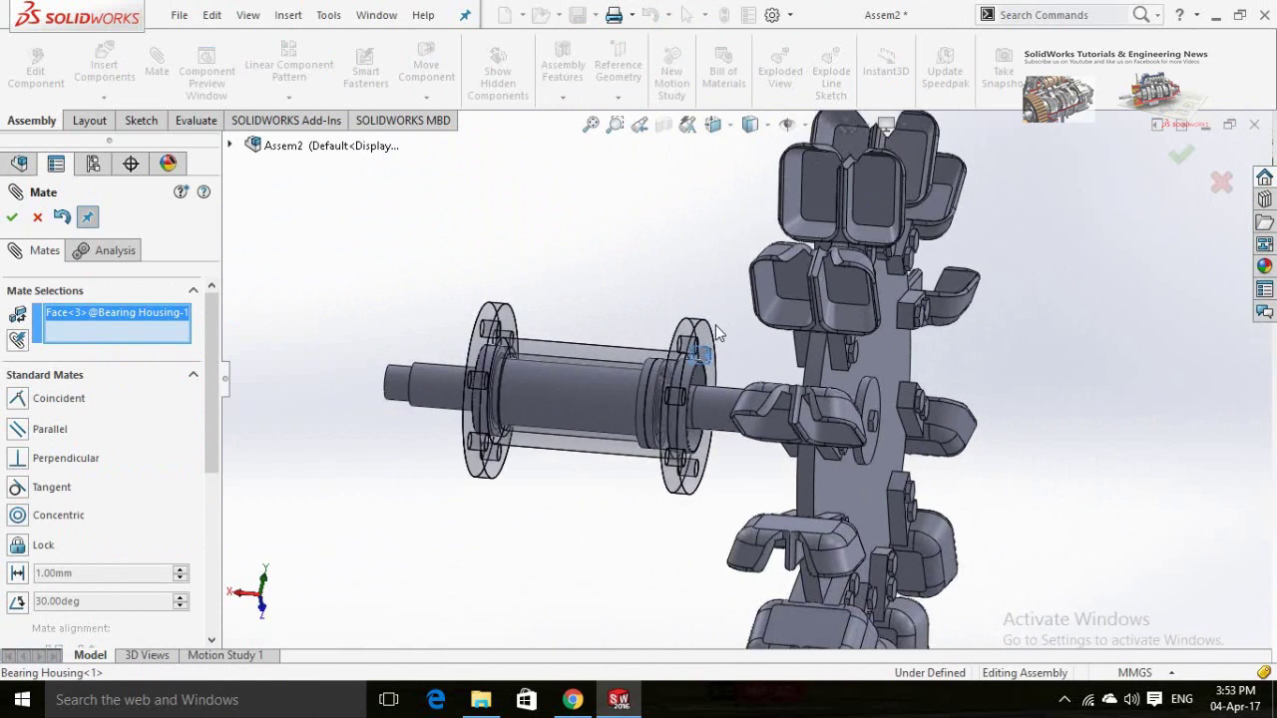
{"action": "scroll", "coordinate": [1042, 363], "scroll_direction": "up", "scroll_amount": 2}
{"action": "middle_click_drag", "start_coordinate": [1042, 363], "coordinate": [1112, 418]}
{"action": "scroll", "coordinate": [972, 424], "scroll_direction": "down", "scroll_amount": 5}
{"action": "scroll", "coordinate": [970, 416], "scroll_direction": "down", "scroll_amount": 6}
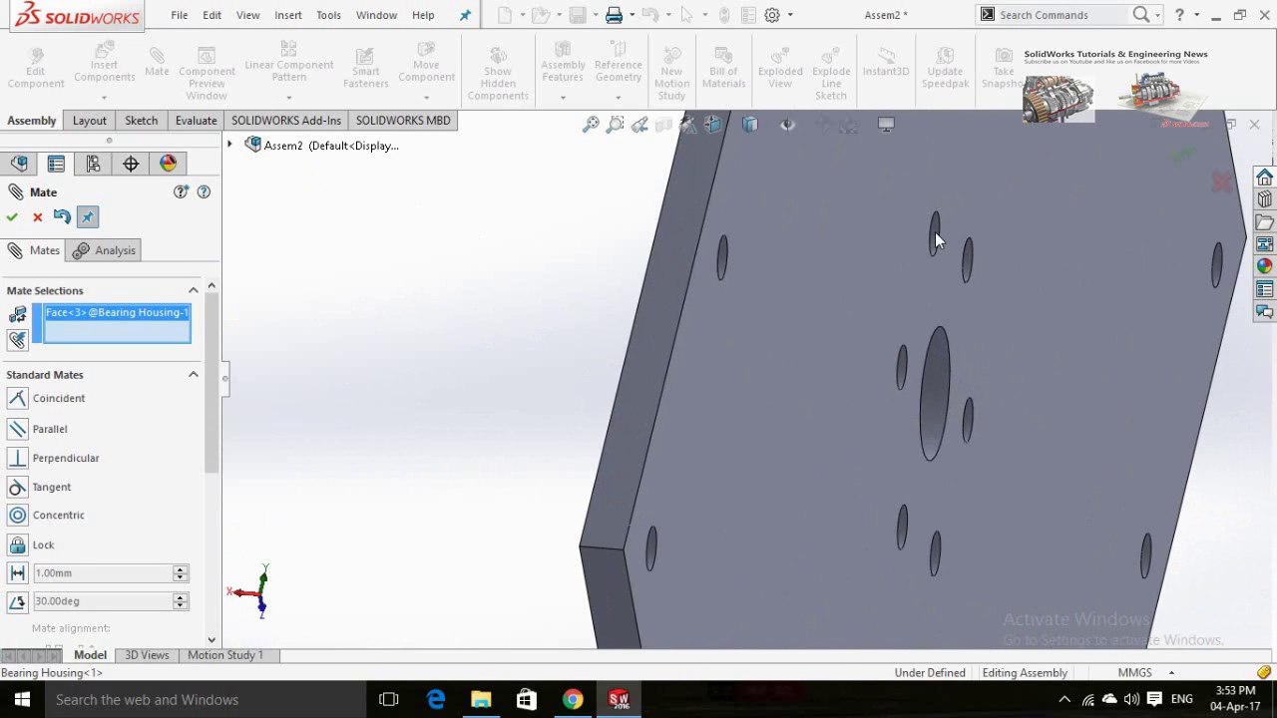
{"action": "left_click", "coordinate": [933, 232]}
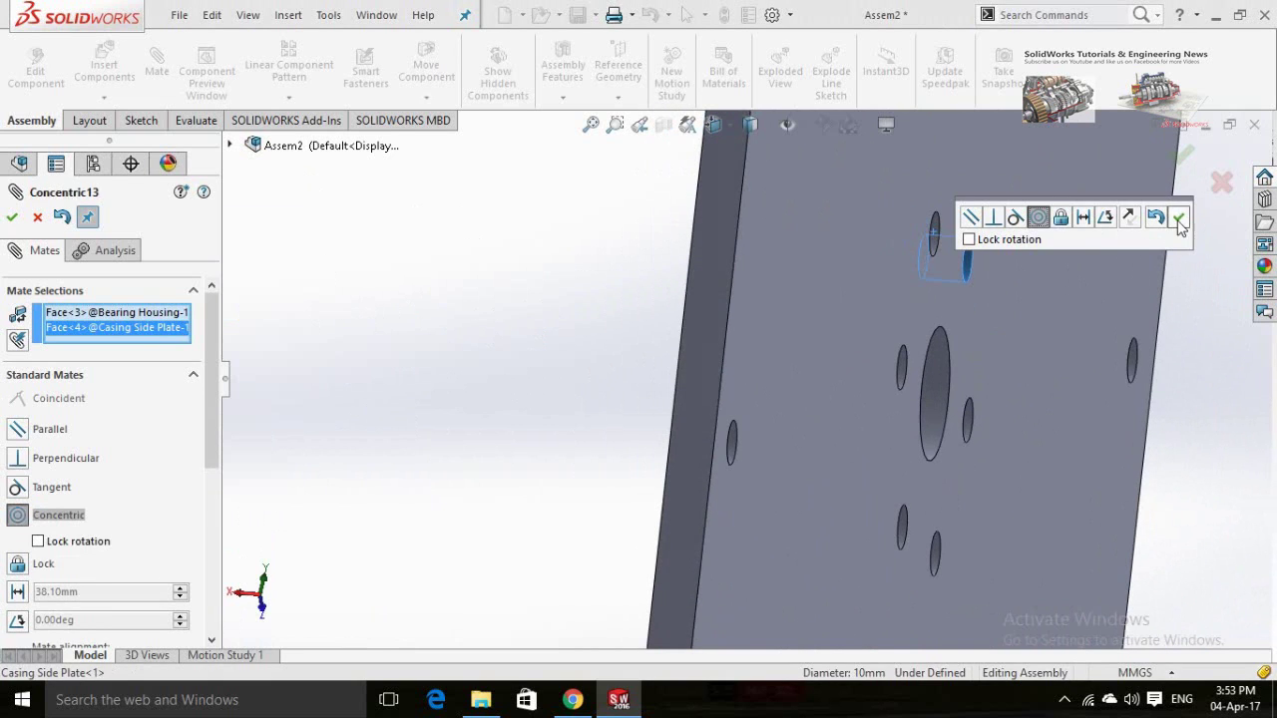
{"action": "left_click", "coordinate": [1179, 221]}
{"action": "scroll", "coordinate": [688, 316], "scroll_direction": "up", "scroll_amount": 5}
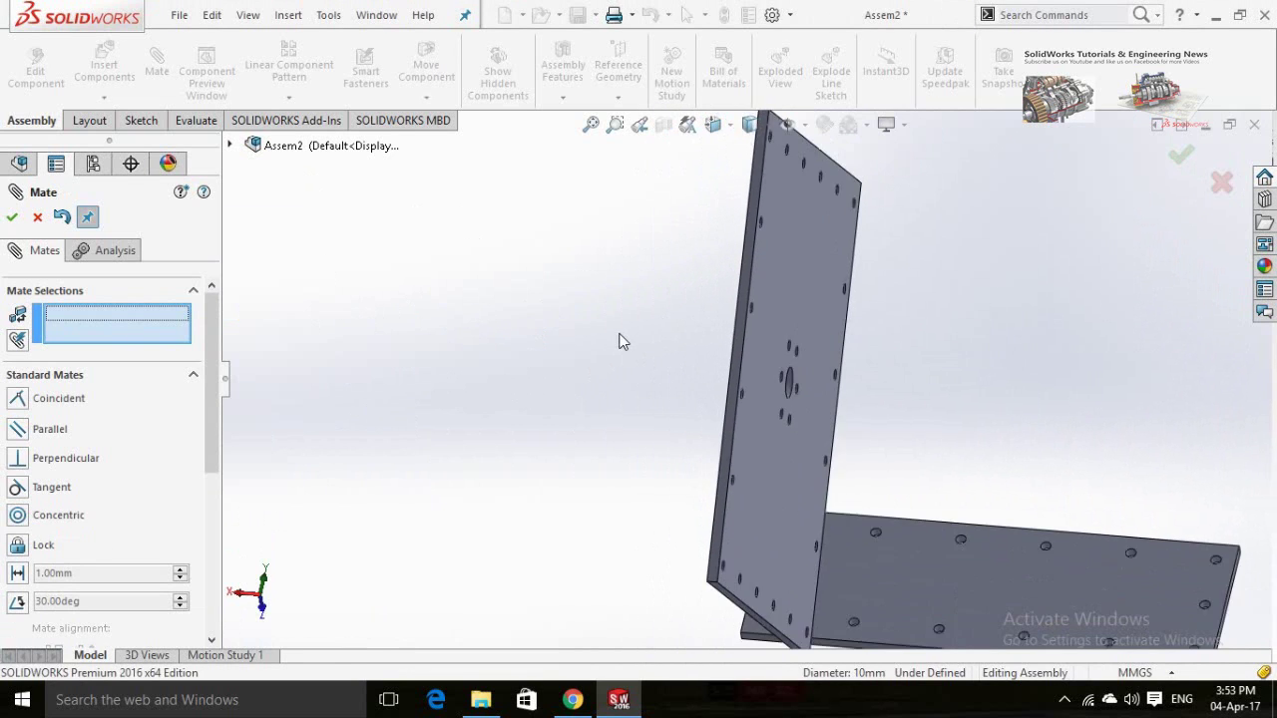
Add a coincident mate between the casing side plate's shaft-side face and the runner-side flange face of the bearing housing.
{"action": "scroll", "coordinate": [618, 341], "scroll_direction": "up", "scroll_amount": 2}
{"action": "middle_click_drag", "start_coordinate": [656, 342], "coordinate": [649, 321]}
{"action": "left_click", "coordinate": [649, 321]}
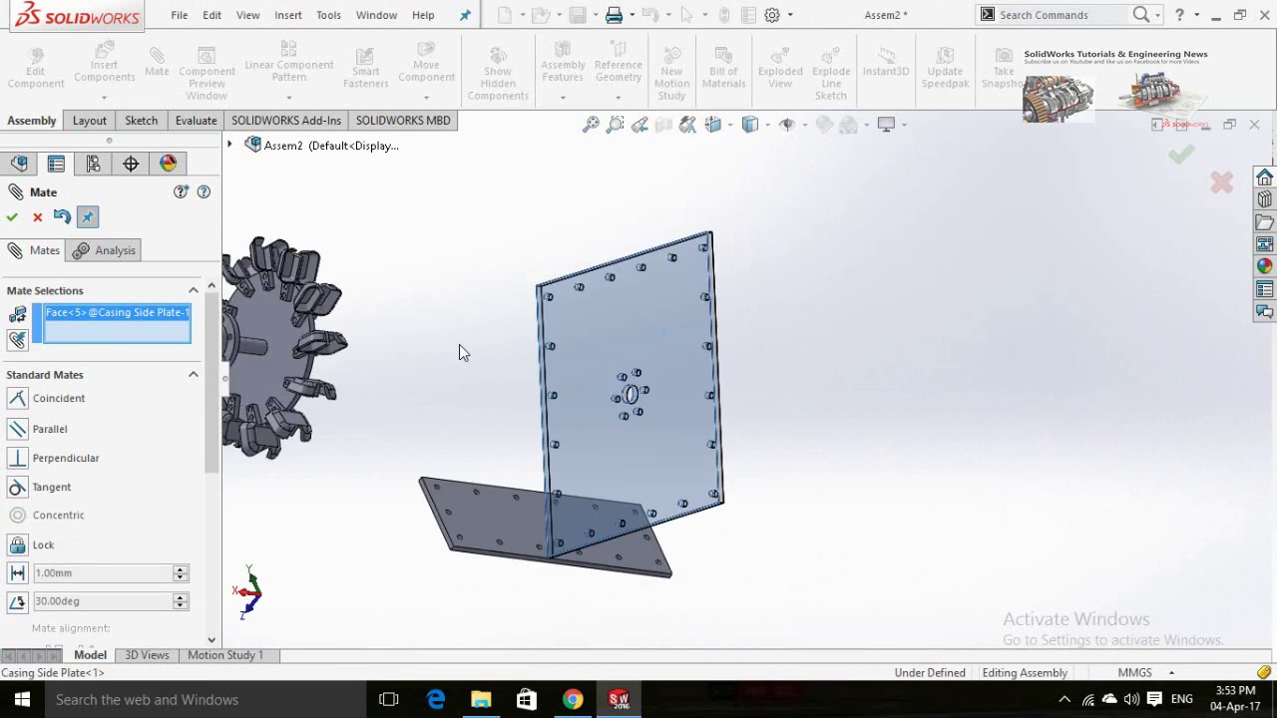
{"action": "middle_click_drag", "start_coordinate": [336, 476], "coordinate": [312, 344]}
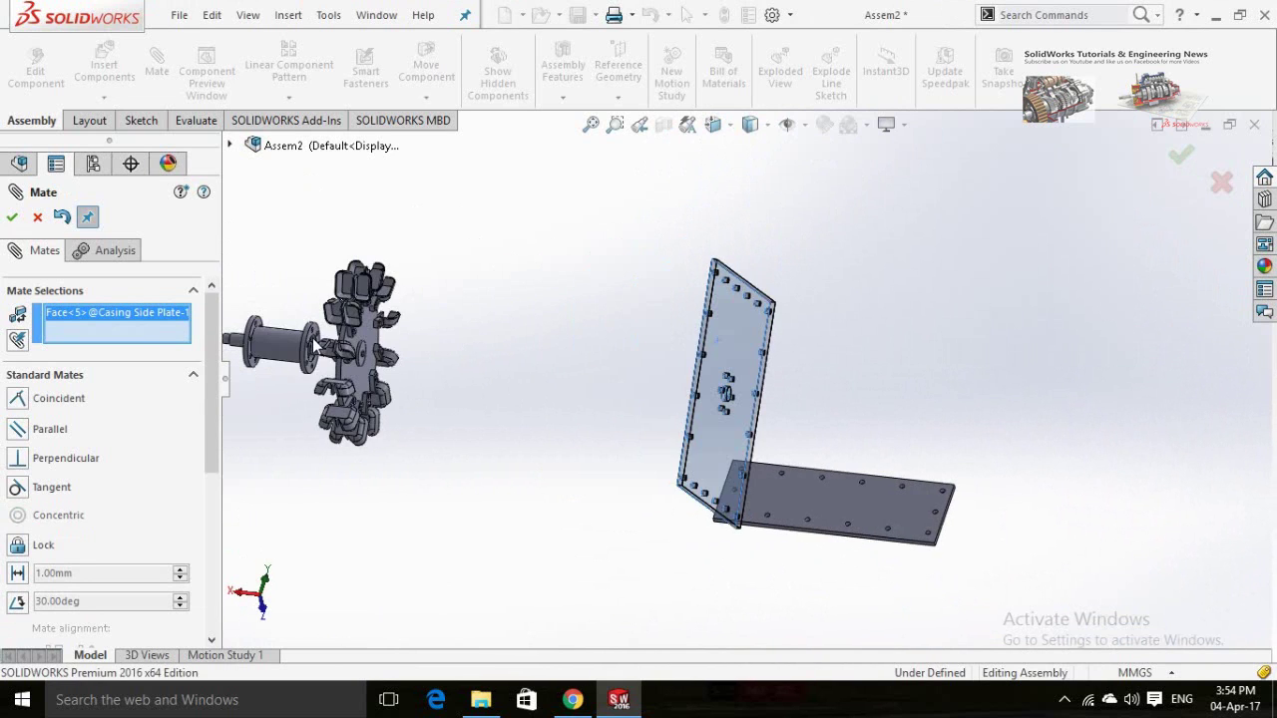
{"action": "scroll", "coordinate": [312, 337], "scroll_direction": "down", "scroll_amount": 6}
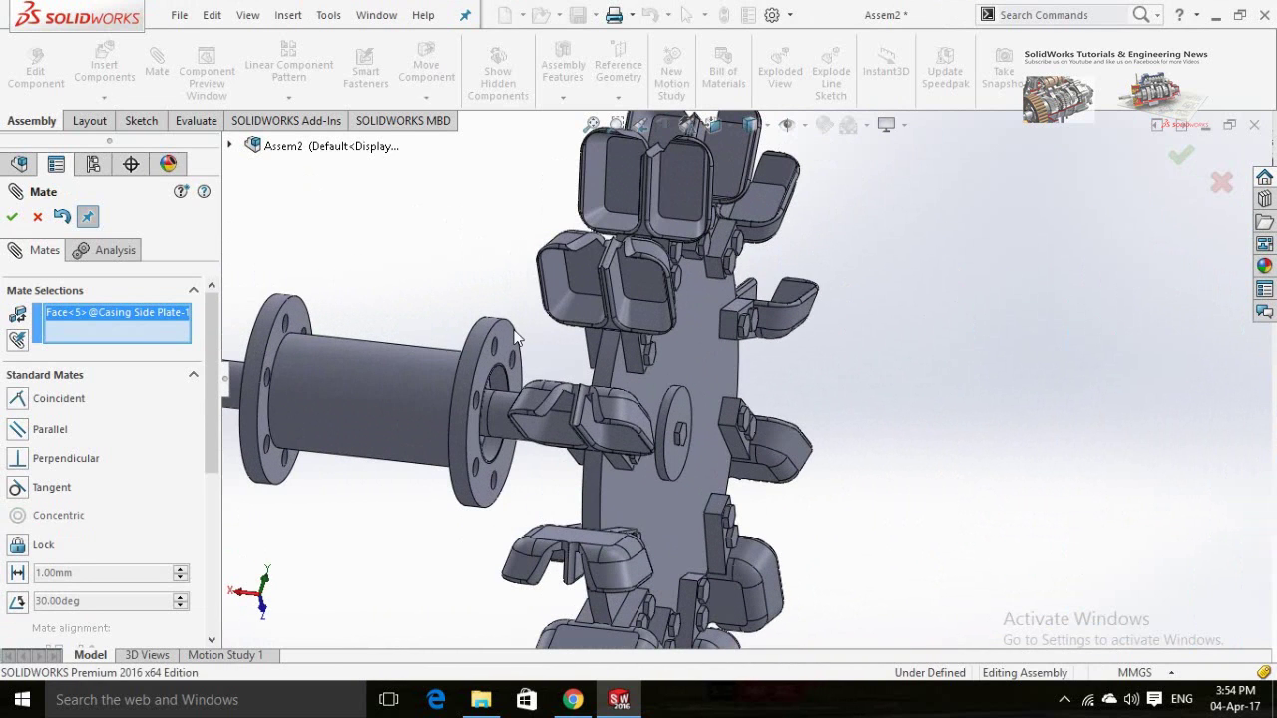
{"action": "left_click", "coordinate": [510, 344]}
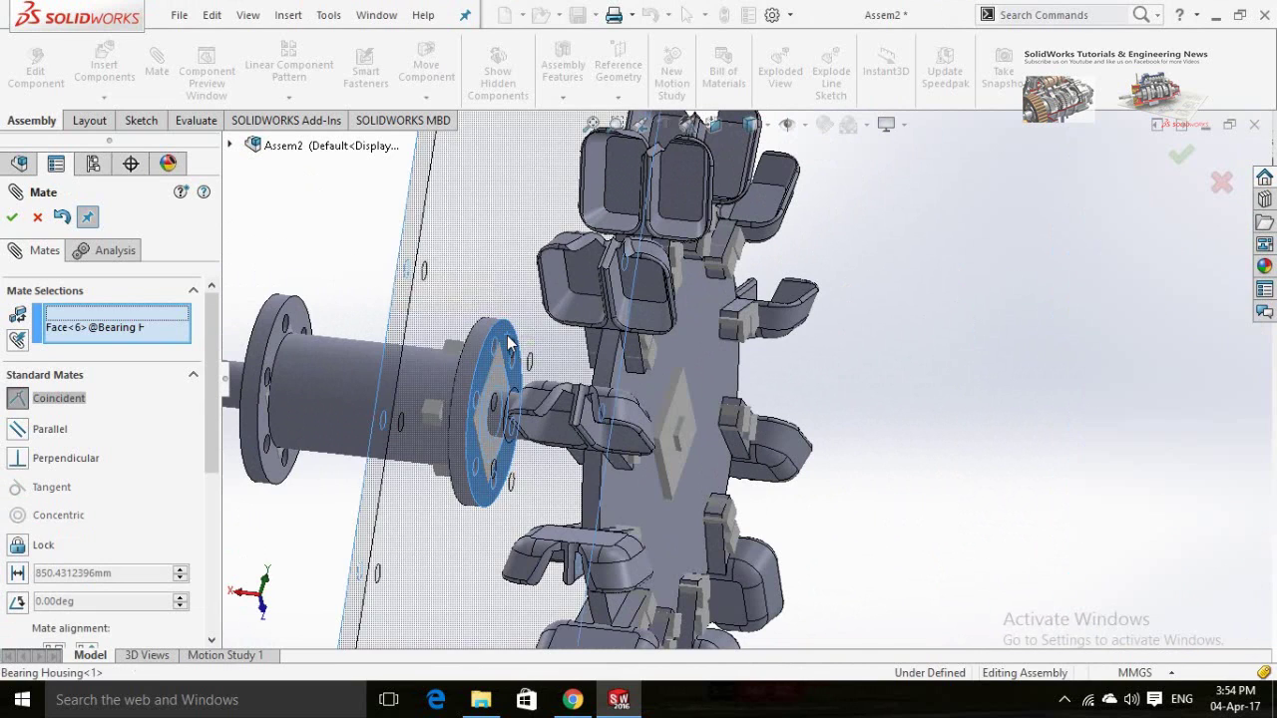
{"action": "key", "text": "Return"}
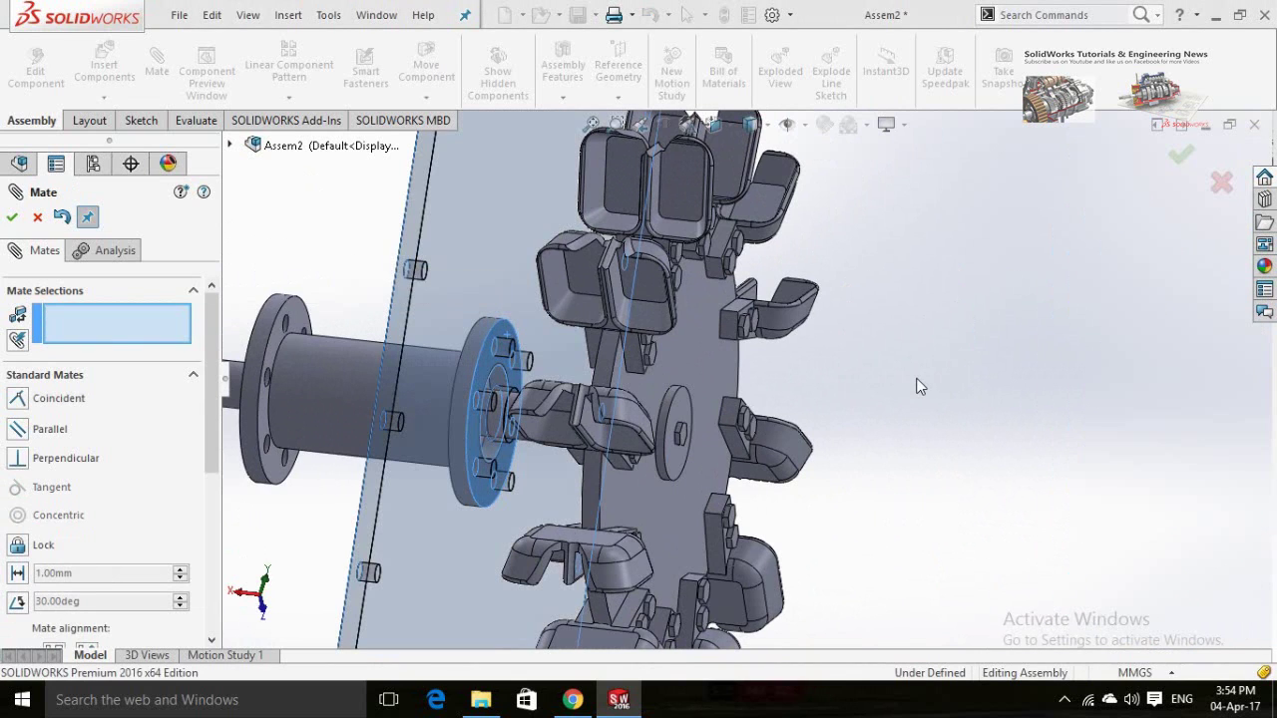
Add a coincident mate between the casing frame's large open side face and the runner-side face of the casing side plate.
{"action": "scroll", "coordinate": [920, 384], "scroll_direction": "up", "scroll_amount": 8}
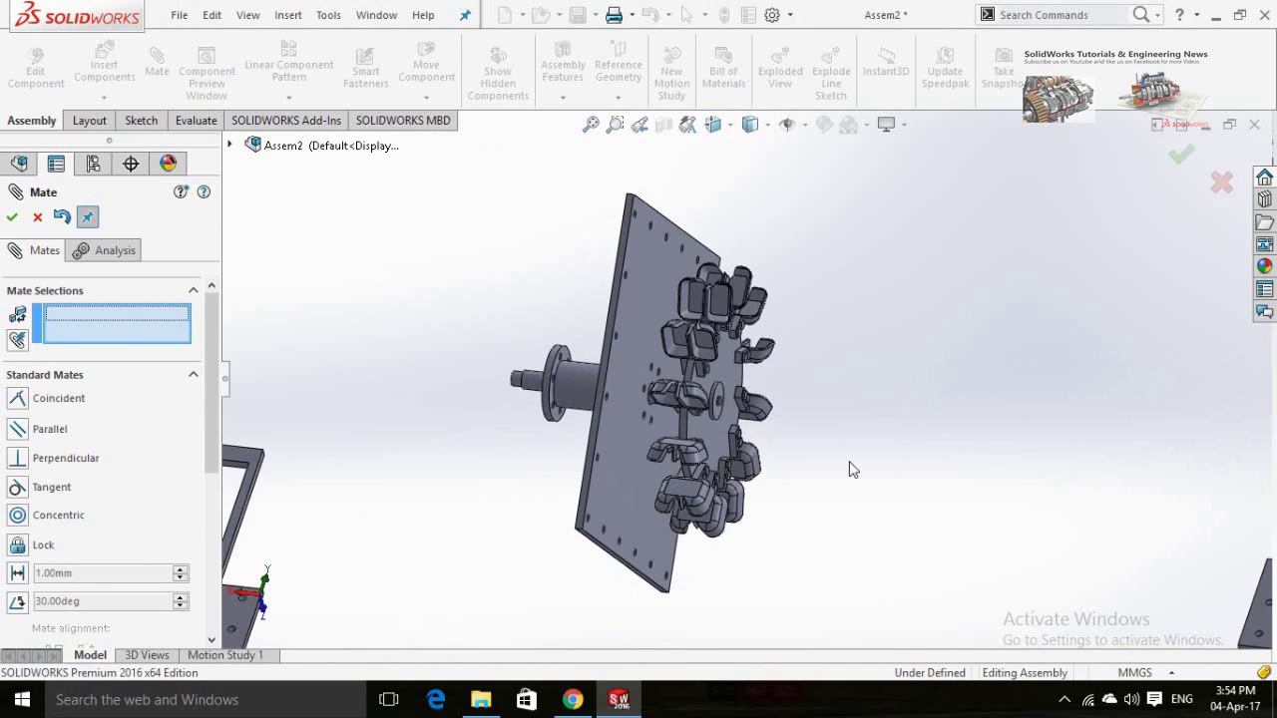
{"action": "scroll", "coordinate": [847, 463], "scroll_direction": "up", "scroll_amount": 5}
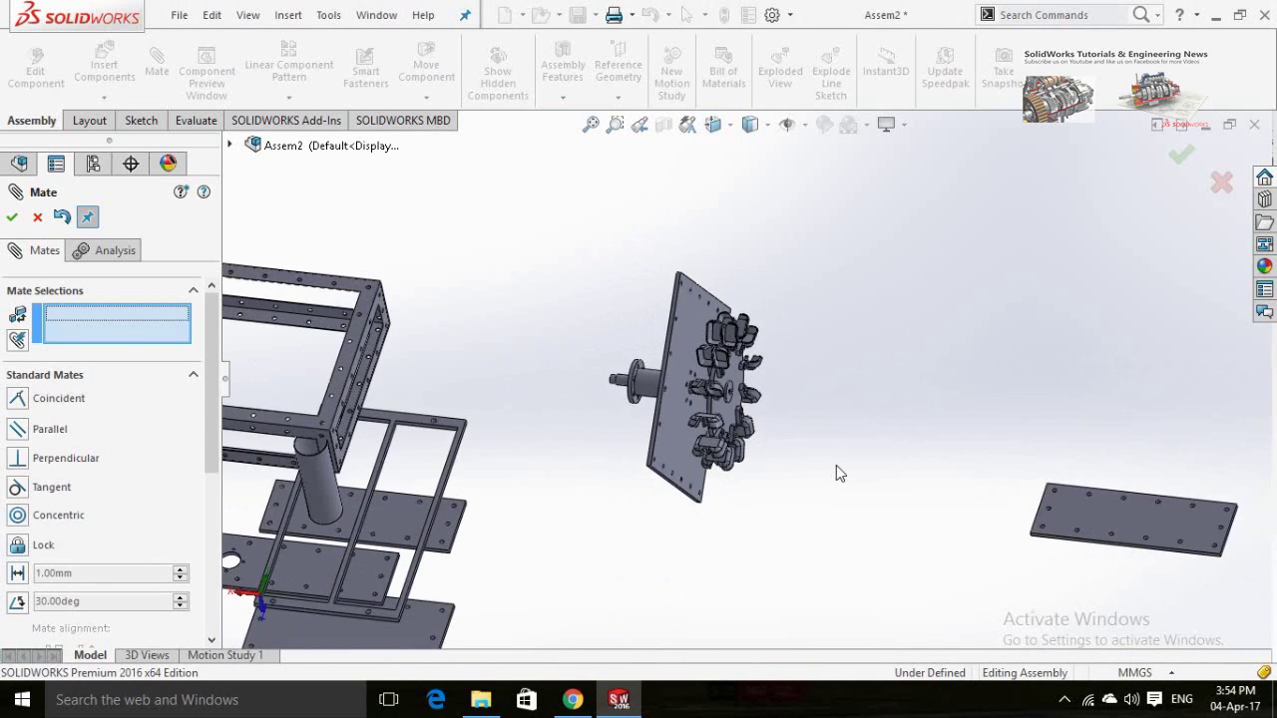
{"action": "scroll", "coordinate": [331, 417], "scroll_direction": "down", "scroll_amount": 2}
{"action": "left_click", "coordinate": [349, 405]}
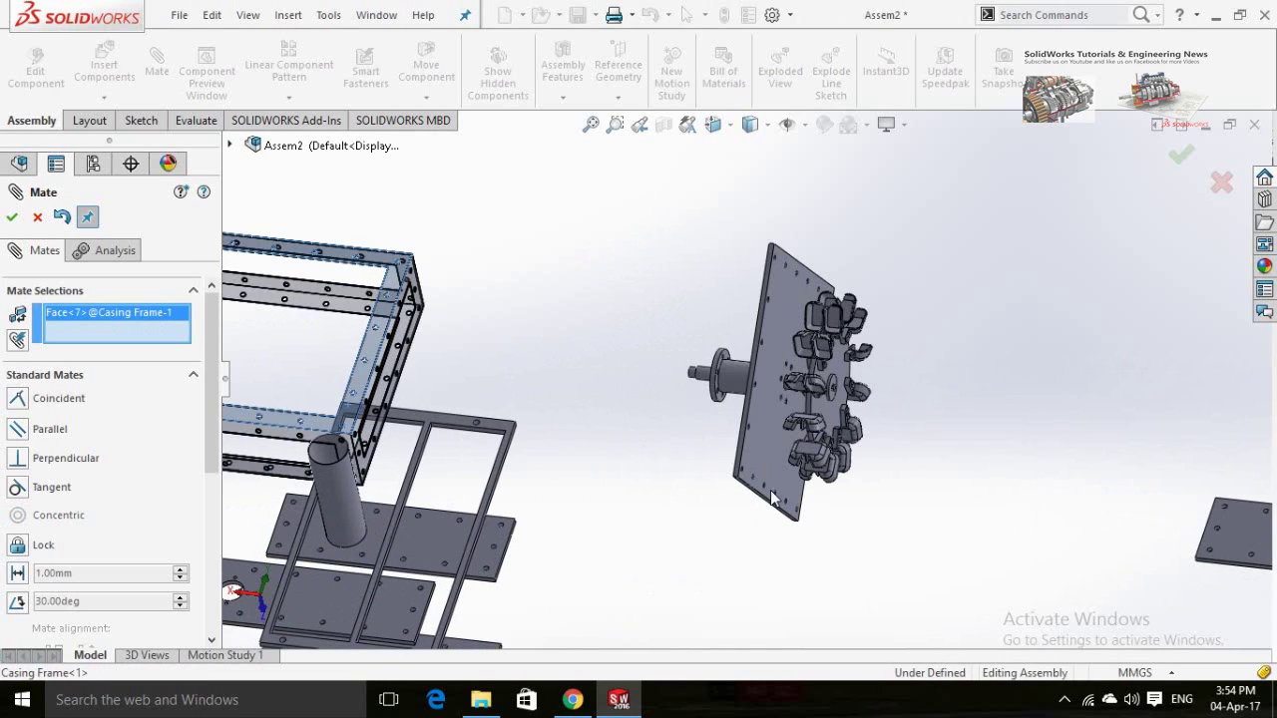
{"action": "left_click", "coordinate": [772, 437]}
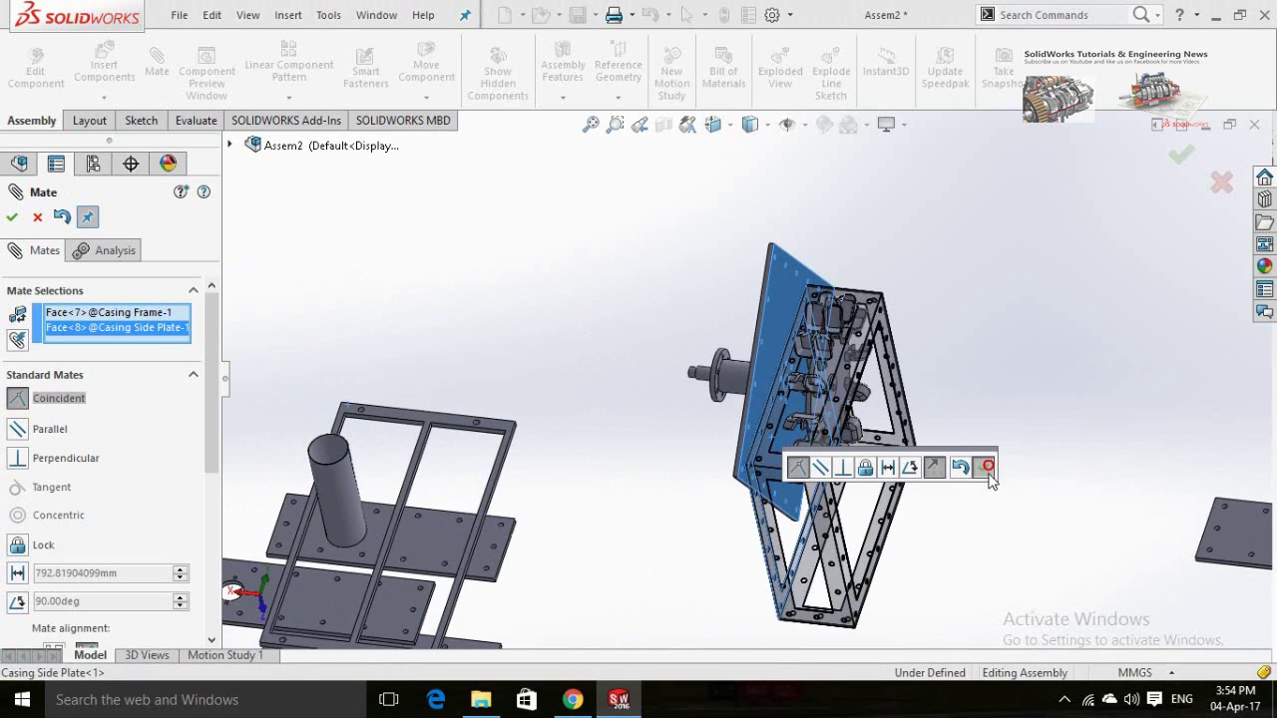
{"action": "key", "text": "Return"}
Align the casing frame's upper narrow outer face with the matching edge face of the casing side plate using a coincident mate.
{"action": "scroll", "coordinate": [766, 311], "scroll_direction": "down", "scroll_amount": 4}
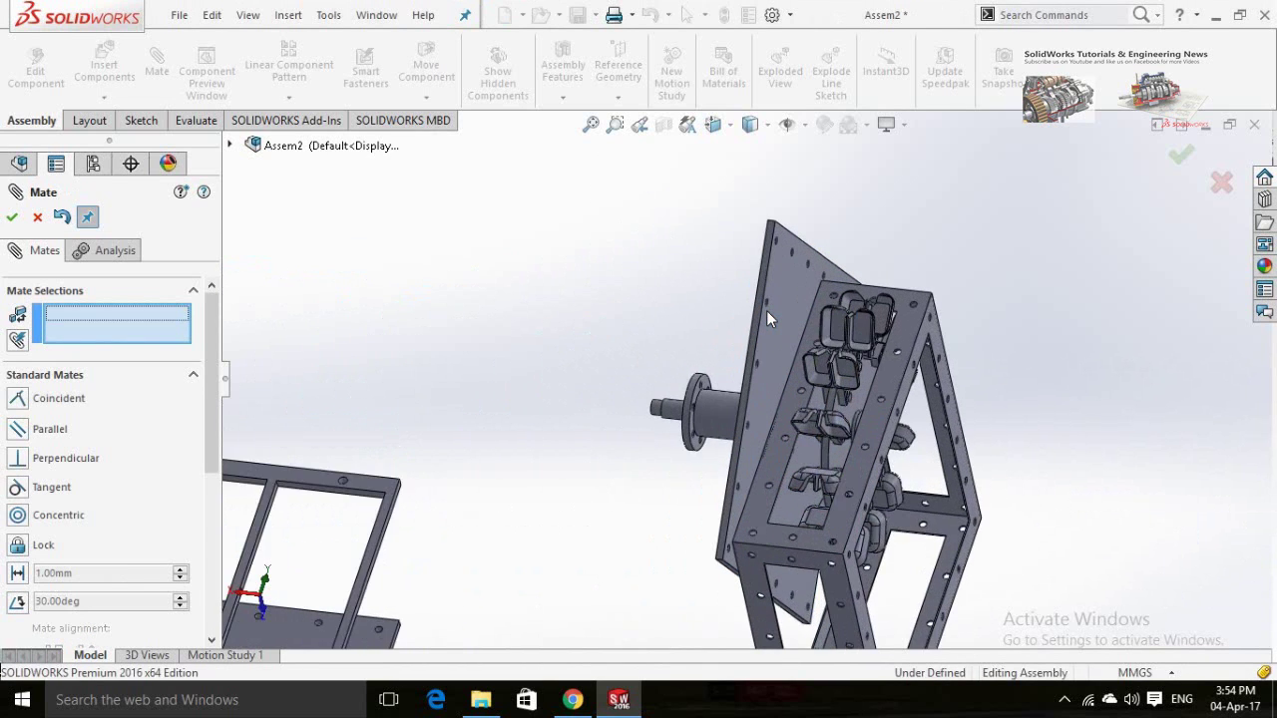
{"action": "scroll", "coordinate": [765, 310], "scroll_direction": "down", "scroll_amount": 2}
{"action": "left_click", "coordinate": [795, 427]}
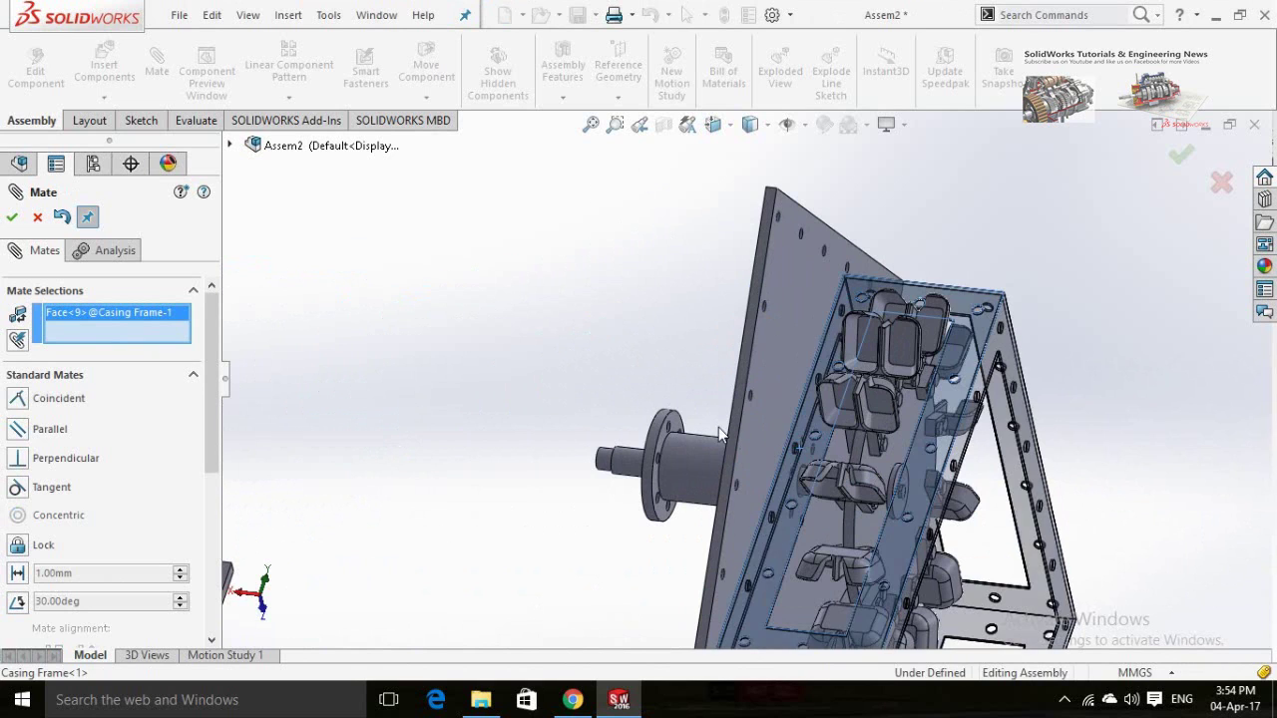
{"action": "scroll", "coordinate": [726, 434], "scroll_direction": "down", "scroll_amount": 3}
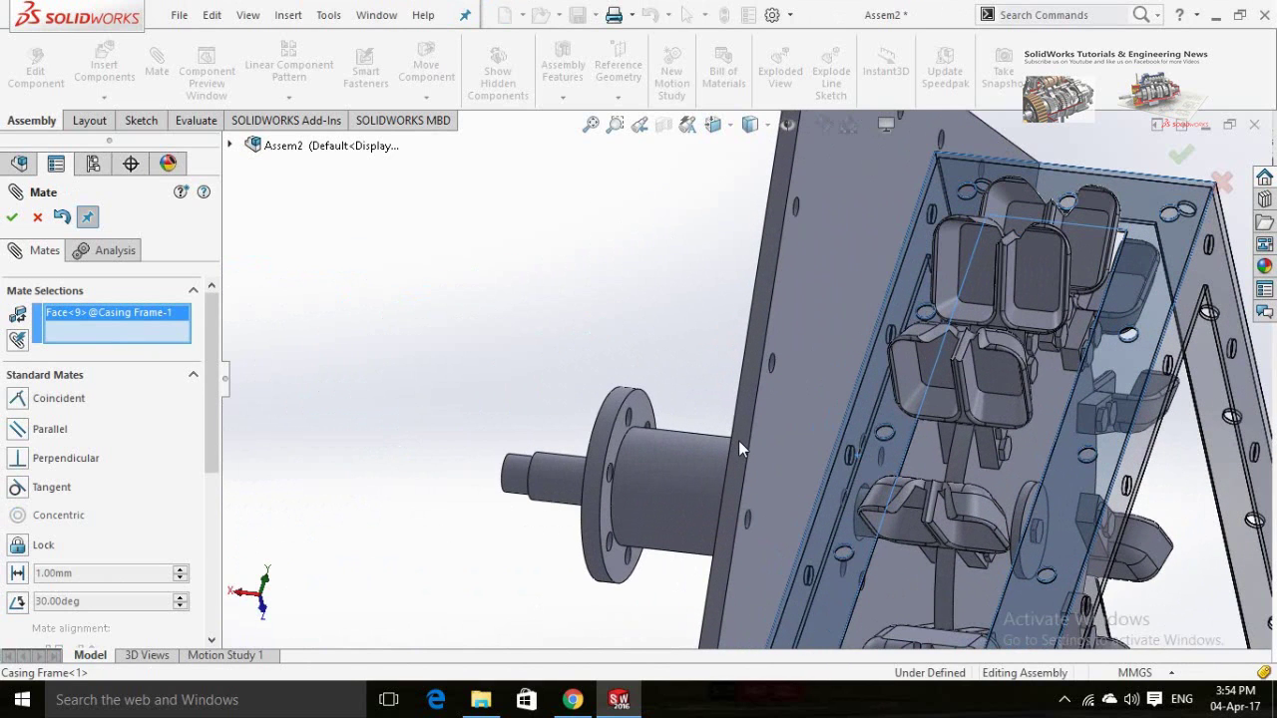
{"action": "left_click", "coordinate": [740, 443]}
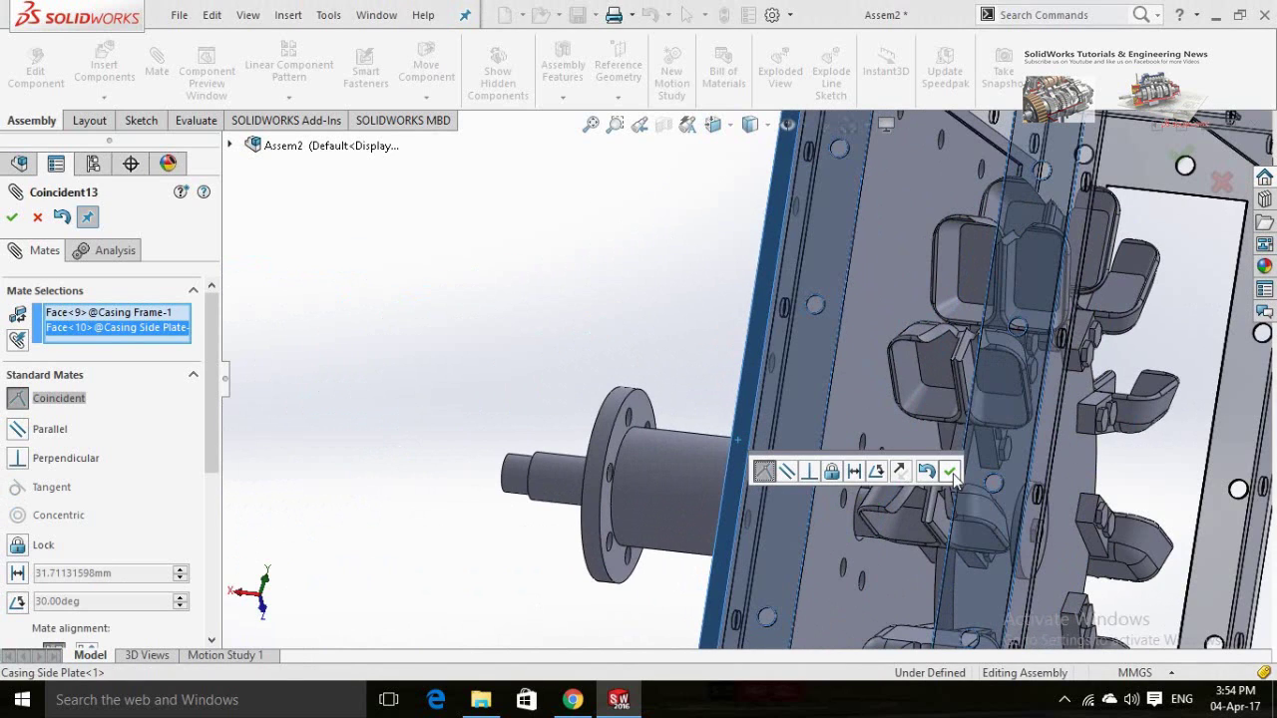
{"action": "key", "text": "Return"}
Align the casing frame's adjoining lower narrow outer face with the side plate's lower edge face using a coincident mate.
{"action": "scroll", "coordinate": [658, 544], "scroll_direction": "up", "scroll_amount": 5}
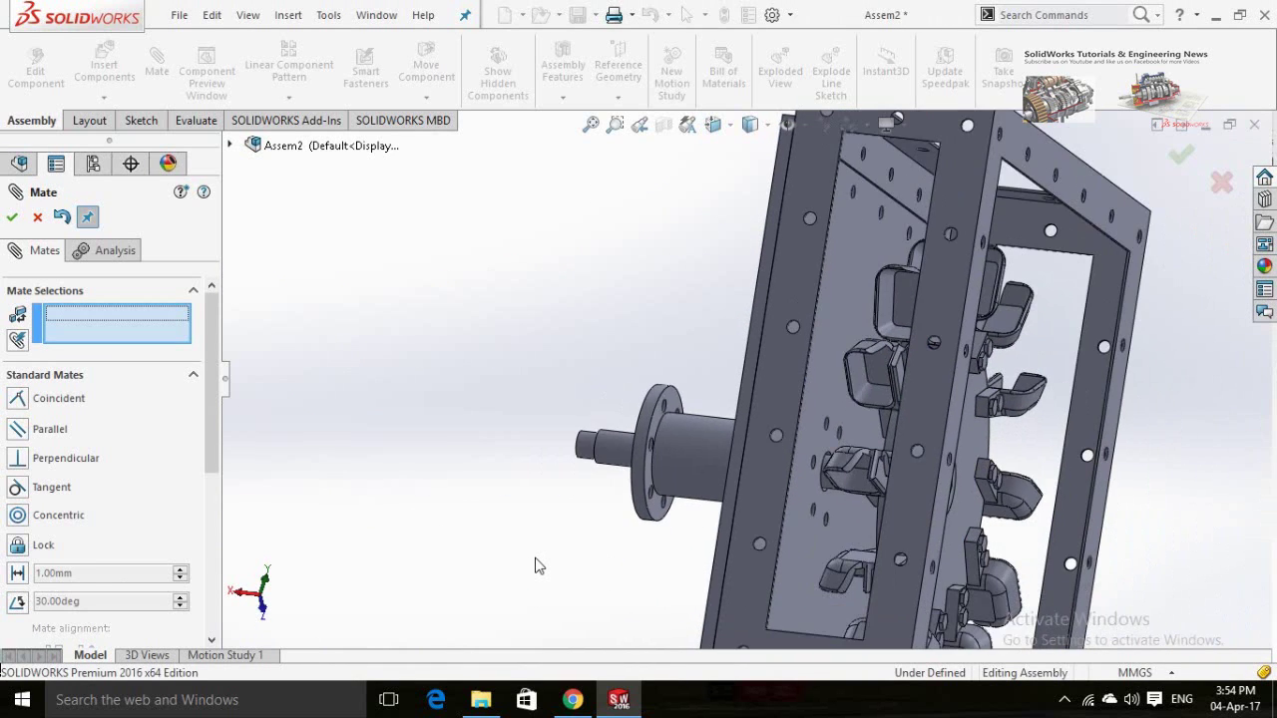
{"action": "middle_click_drag", "start_coordinate": [667, 559], "coordinate": [788, 573]}
{"action": "scroll", "coordinate": [811, 556], "scroll_direction": "down", "scroll_amount": 3}
{"action": "left_click", "coordinate": [811, 556]}
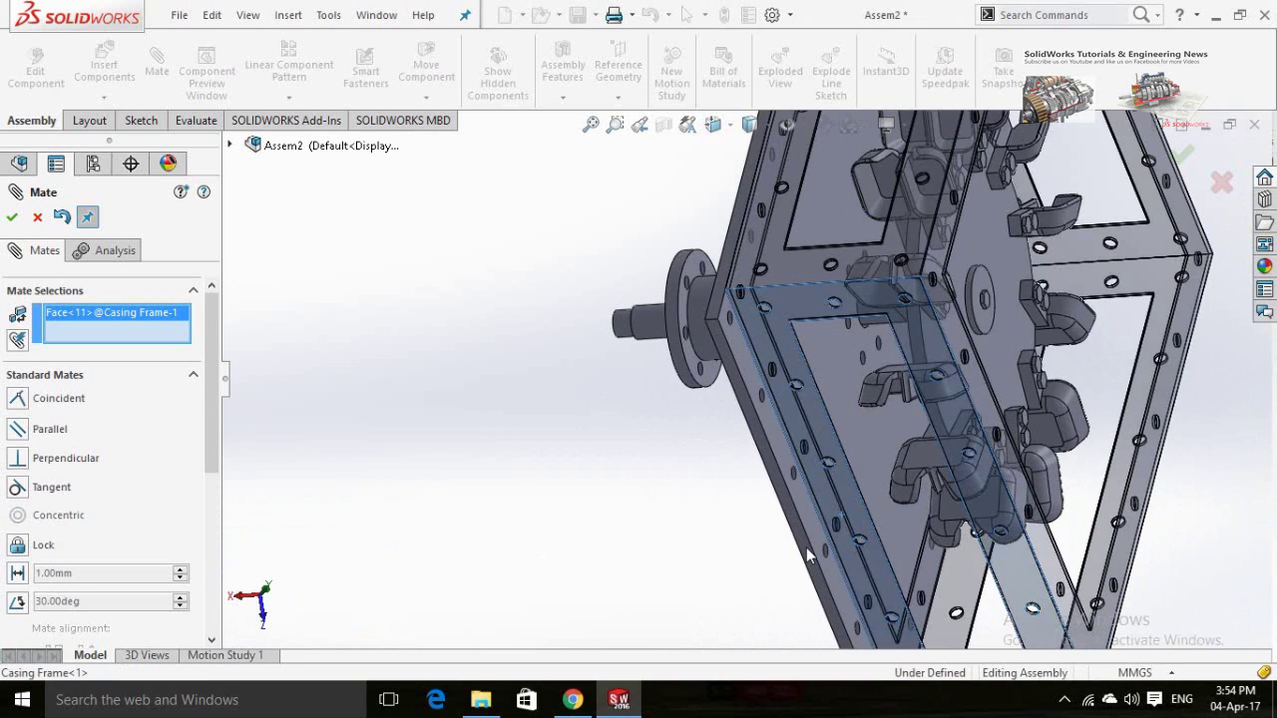
{"action": "scroll", "coordinate": [809, 555], "scroll_direction": "down", "scroll_amount": 3}
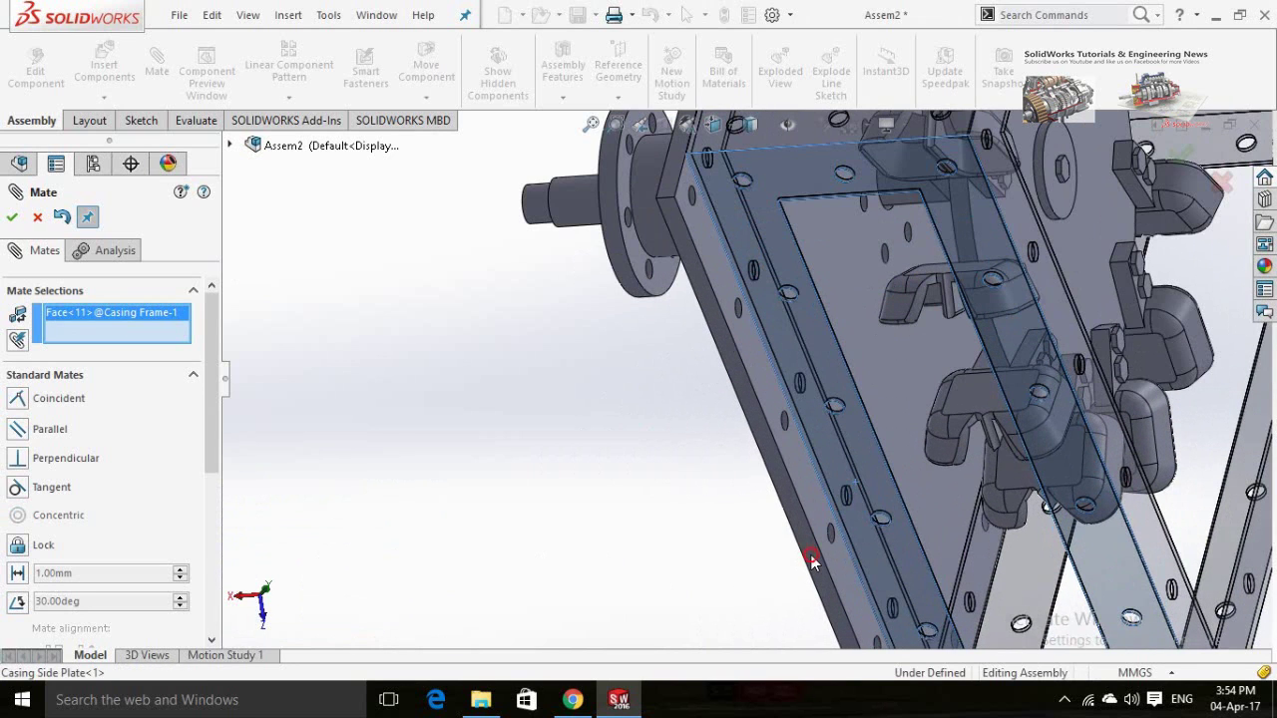
{"action": "left_click", "coordinate": [811, 554]}
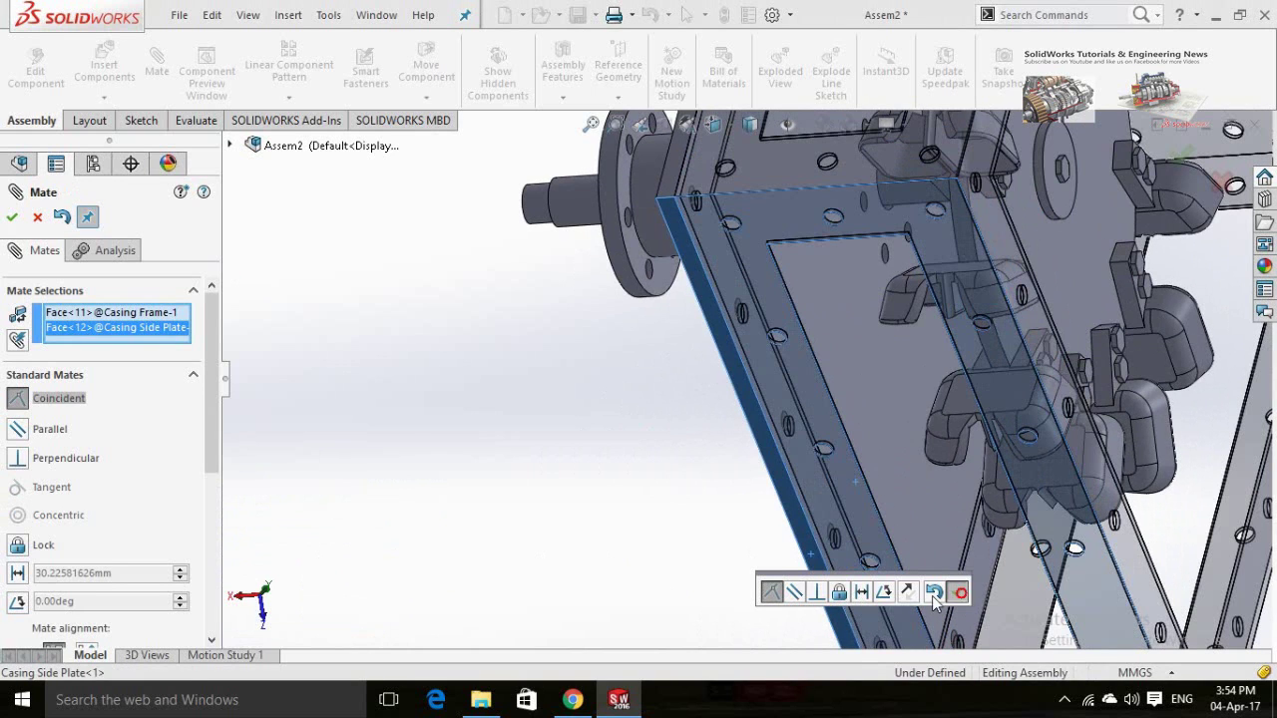
{"action": "left_click", "coordinate": [935, 593]}
Add a coincident mate between the casing side glass plate's large face and the casing frame's side face opposite the side plate.
{"action": "scroll", "coordinate": [547, 526], "scroll_direction": "up", "scroll_amount": 5}
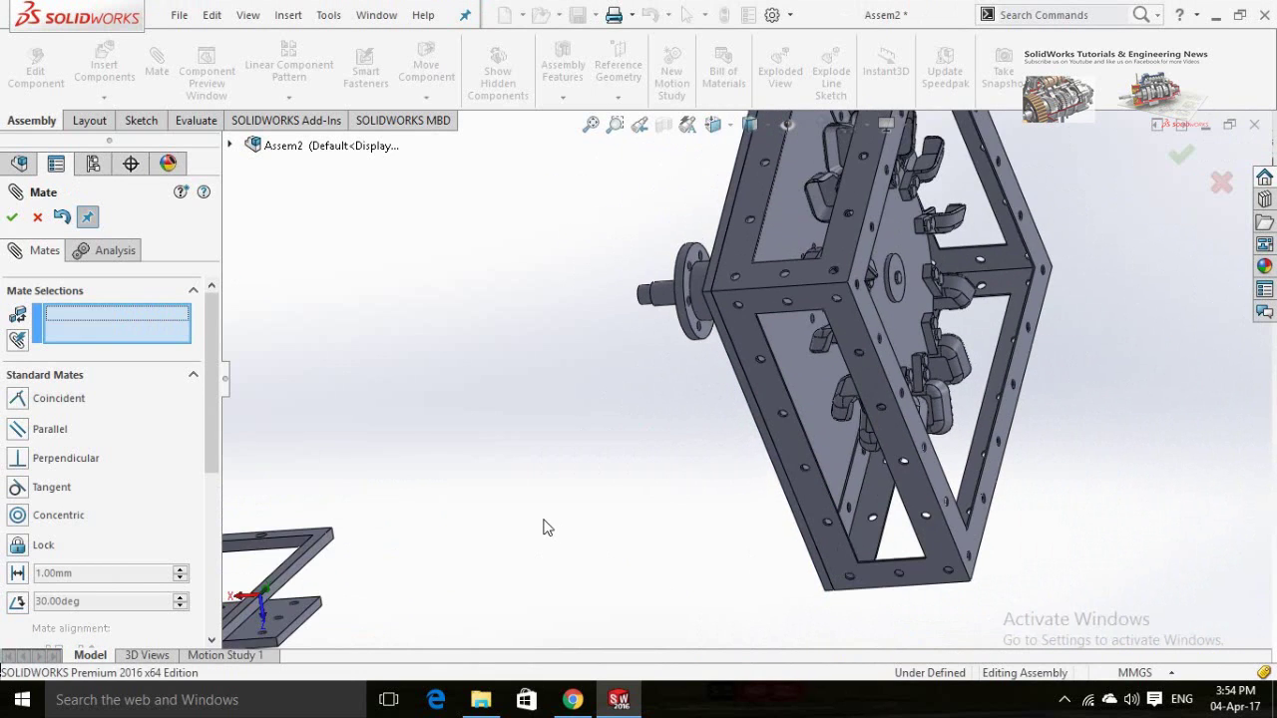
{"action": "scroll", "coordinate": [548, 526], "scroll_direction": "up", "scroll_amount": 4}
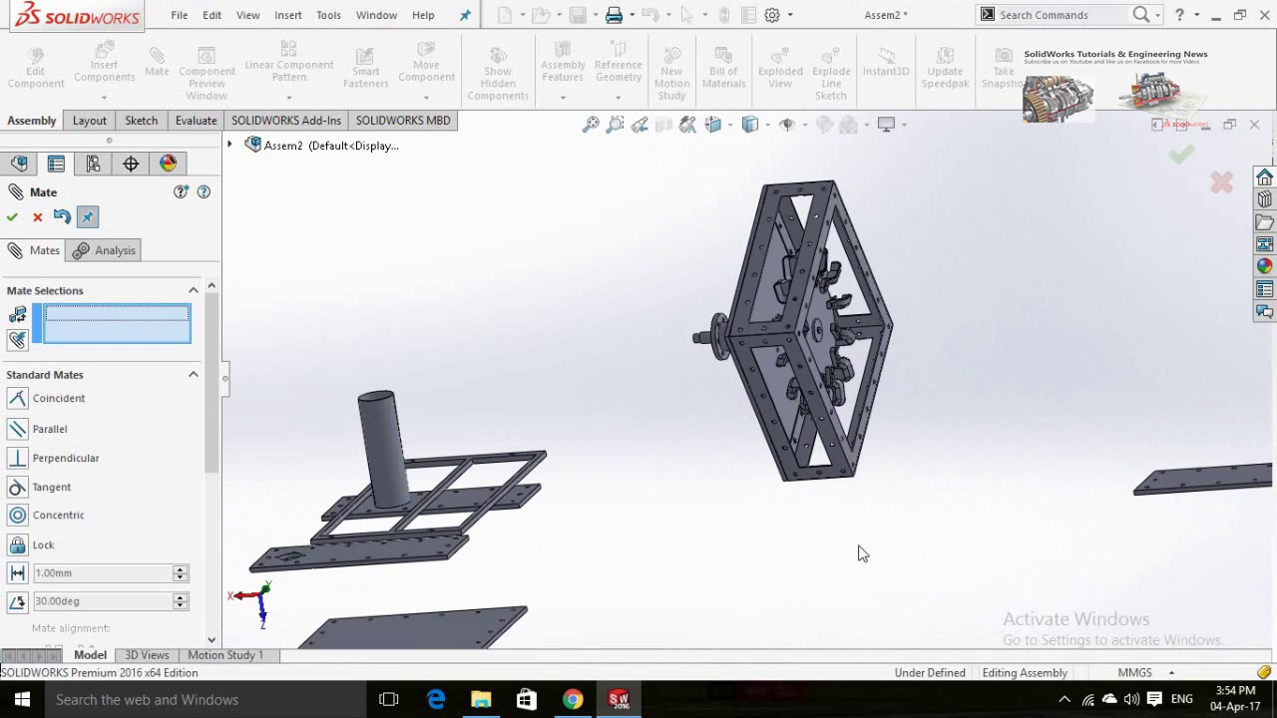
{"action": "scroll", "coordinate": [861, 554], "scroll_direction": "up", "scroll_amount": 3}
{"action": "middle_click_drag", "start_coordinate": [732, 510], "coordinate": [625, 519]}
{"action": "scroll", "coordinate": [509, 552], "scroll_direction": "down", "scroll_amount": 1}
{"action": "left_click", "coordinate": [517, 551]}
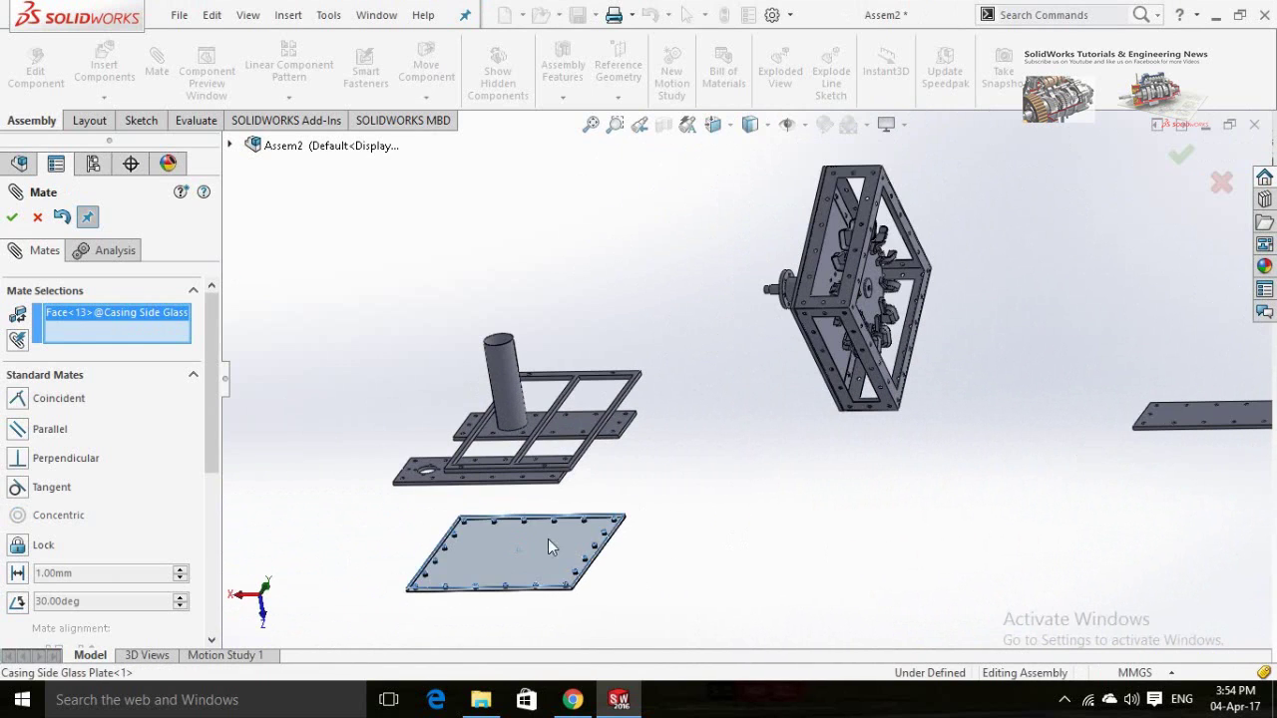
{"action": "scroll", "coordinate": [927, 389], "scroll_direction": "down", "scroll_amount": 3}
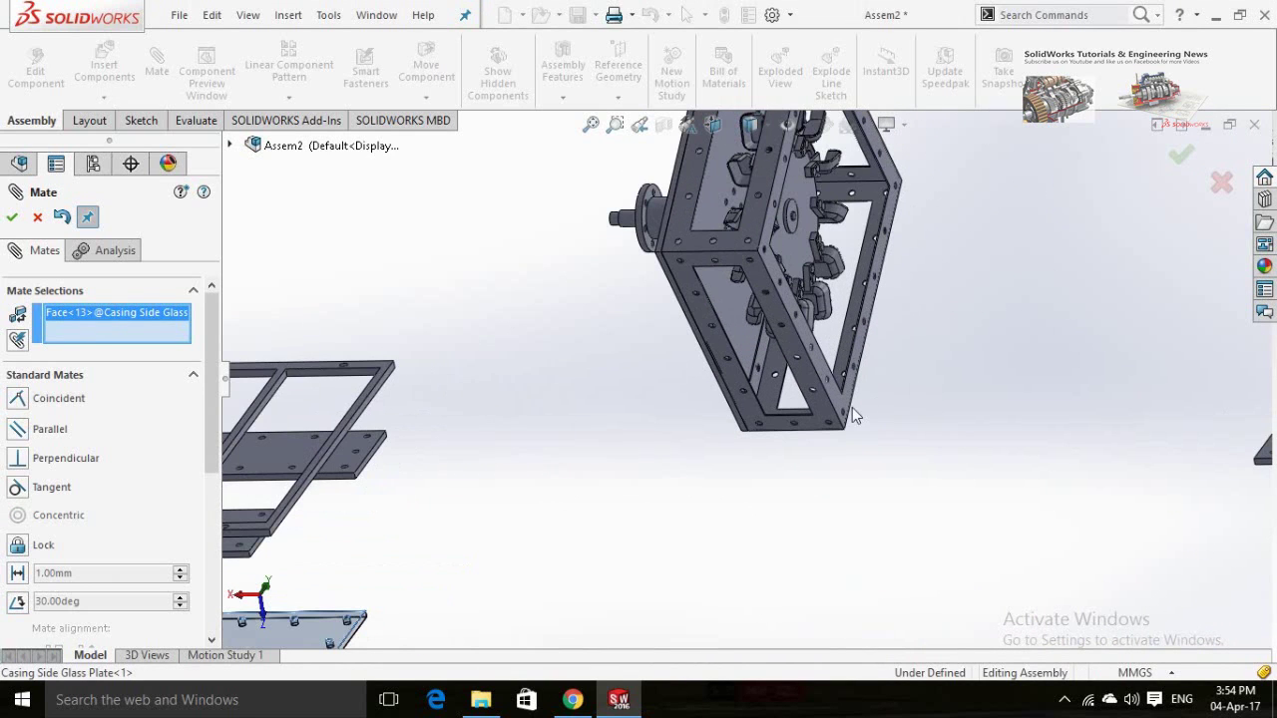
{"action": "left_click", "coordinate": [838, 403]}
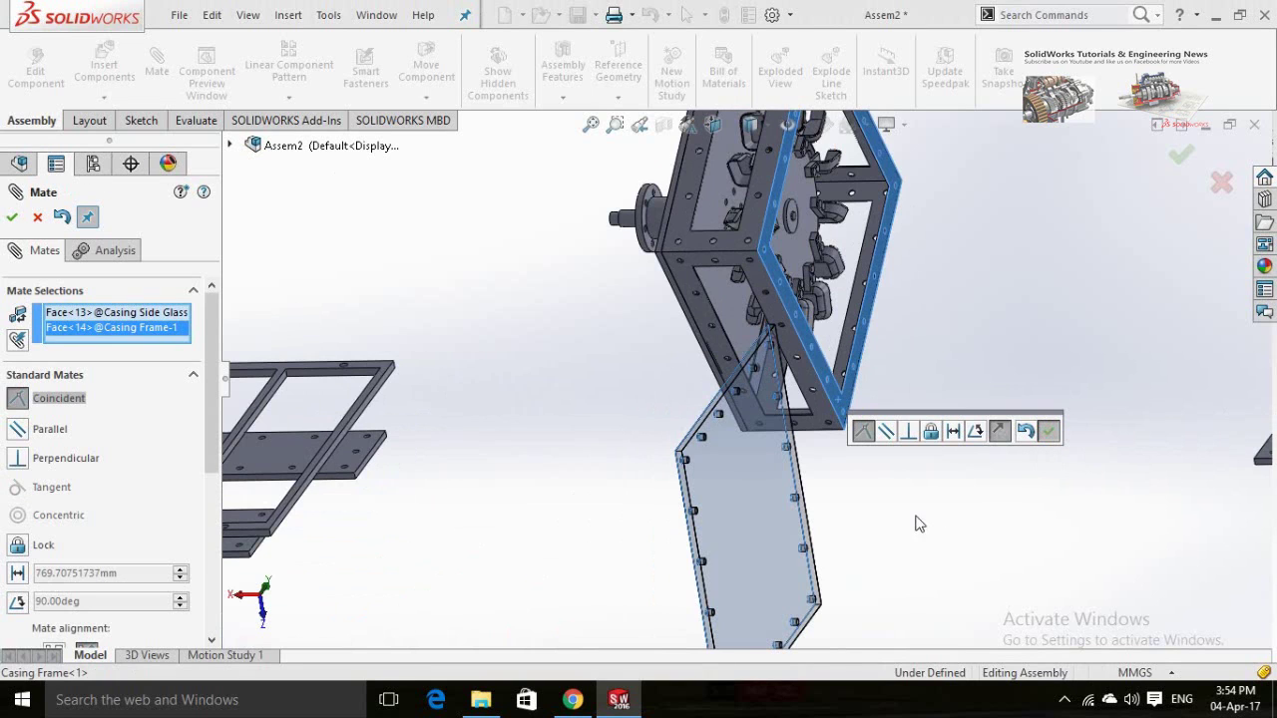
{"action": "key", "text": "Return"}
Add a coincident mate between the frame's lower narrow outer face and the long edge face of the casing side glass plate.
{"action": "middle_click_drag", "start_coordinate": [905, 525], "coordinate": [768, 335]}
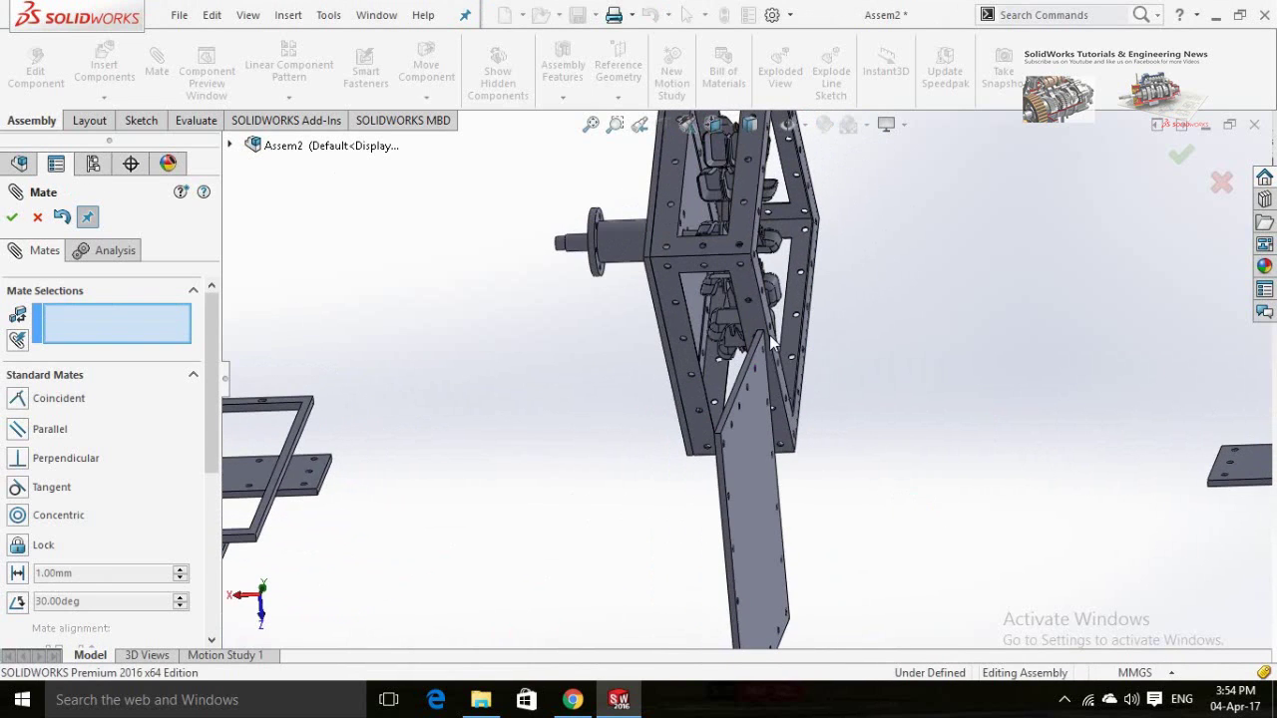
{"action": "left_click", "coordinate": [749, 280]}
{"action": "scroll", "coordinate": [726, 603], "scroll_direction": "down", "scroll_amount": 3}
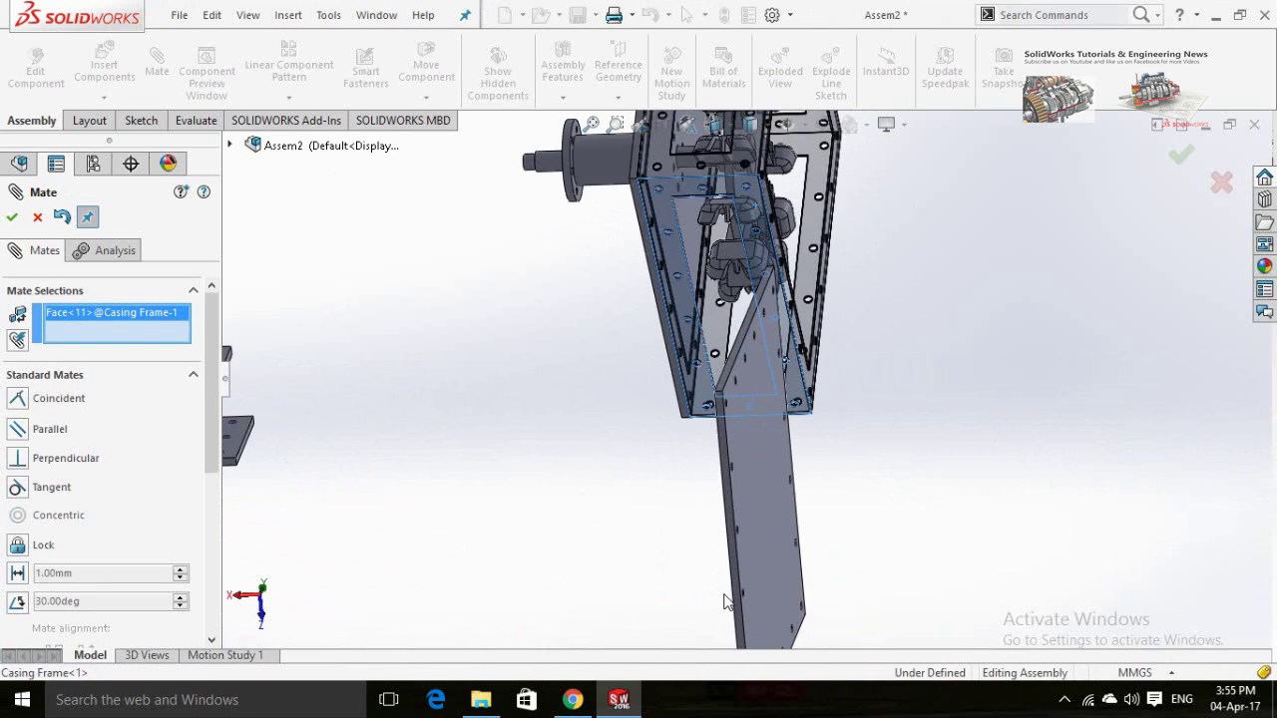
{"action": "scroll", "coordinate": [728, 601], "scroll_direction": "down", "scroll_amount": 2}
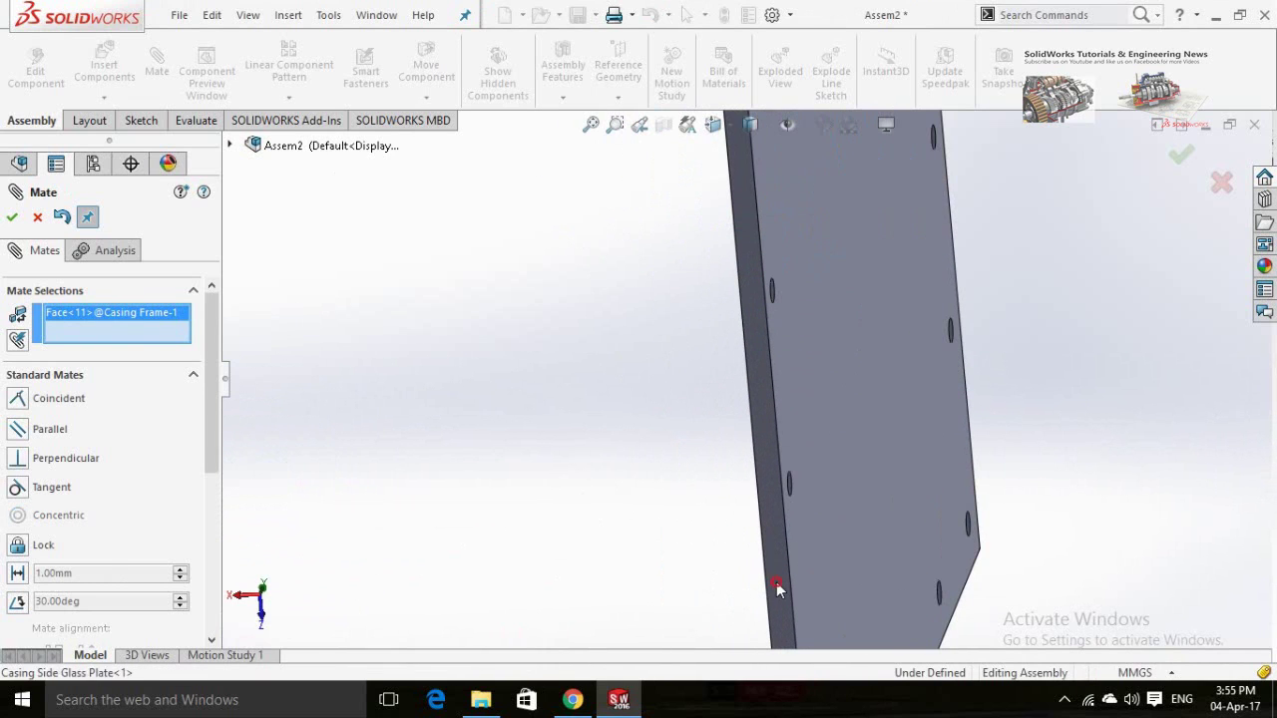
{"action": "left_click", "coordinate": [775, 585]}
{"action": "scroll", "coordinate": [883, 479], "scroll_direction": "up", "scroll_amount": 3}
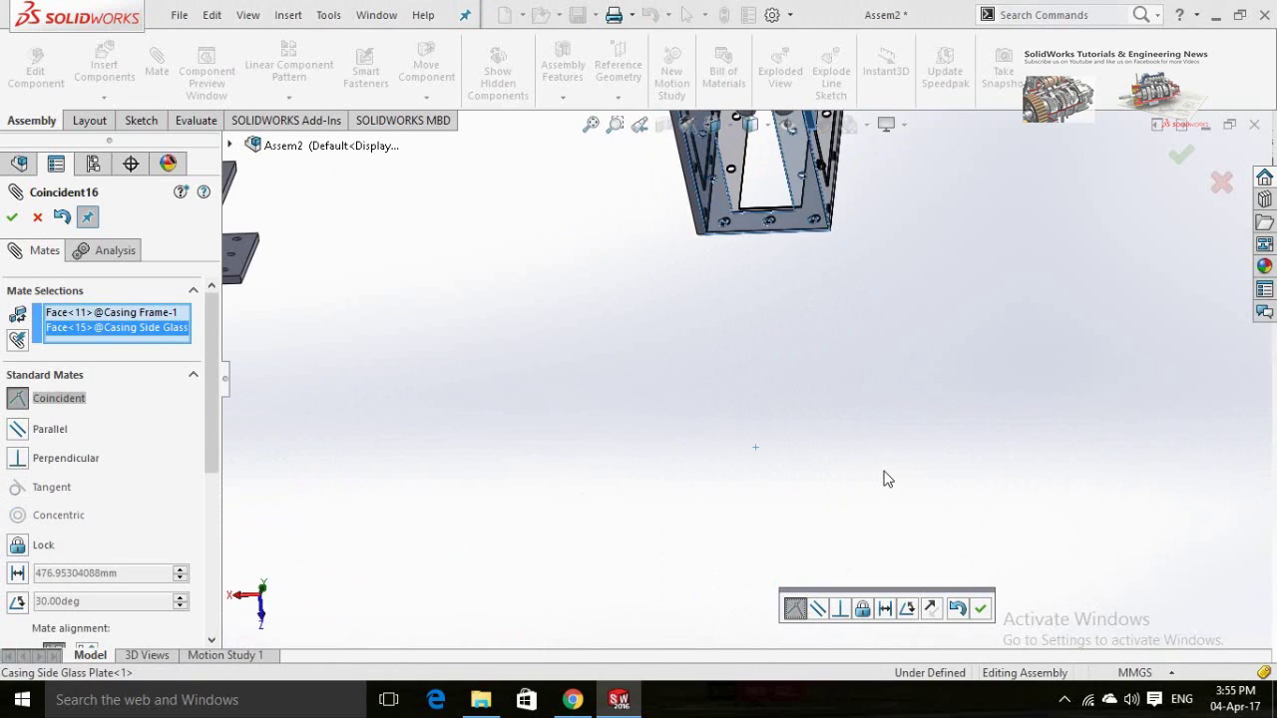
{"action": "scroll", "coordinate": [903, 469], "scroll_direction": "up", "scroll_amount": 2}
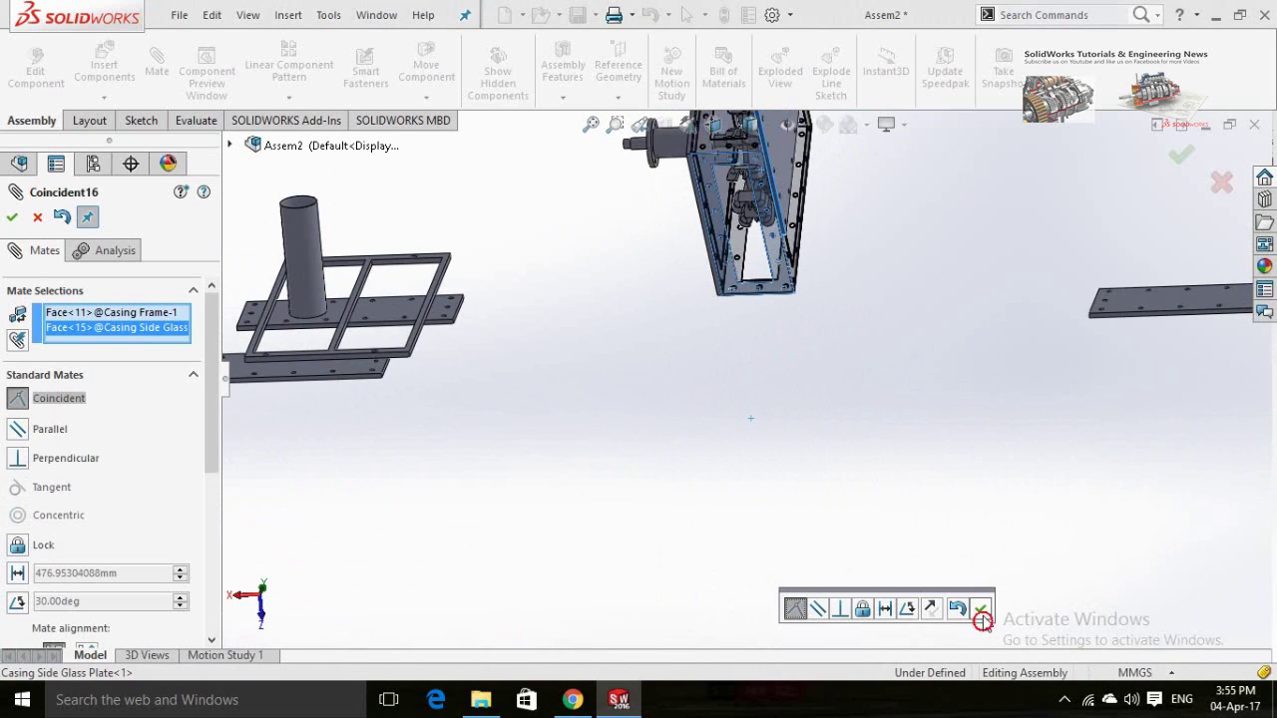
{"action": "left_click", "coordinate": [980, 610]}
Add a coincident mate between the frame's upper narrow outer face and the adjacent edge face of the casing side glass plate.
{"action": "scroll", "coordinate": [832, 462], "scroll_direction": "up", "scroll_amount": 3}
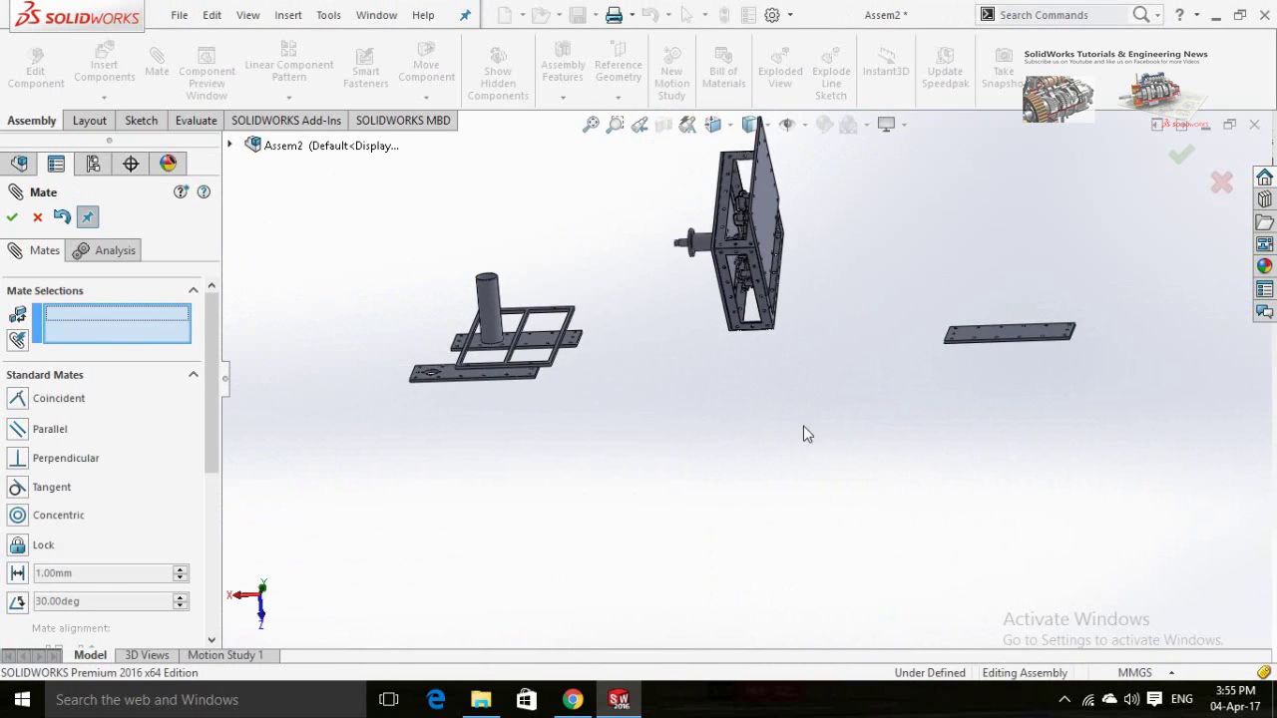
{"action": "scroll", "coordinate": [686, 173], "scroll_direction": "down", "scroll_amount": 8}
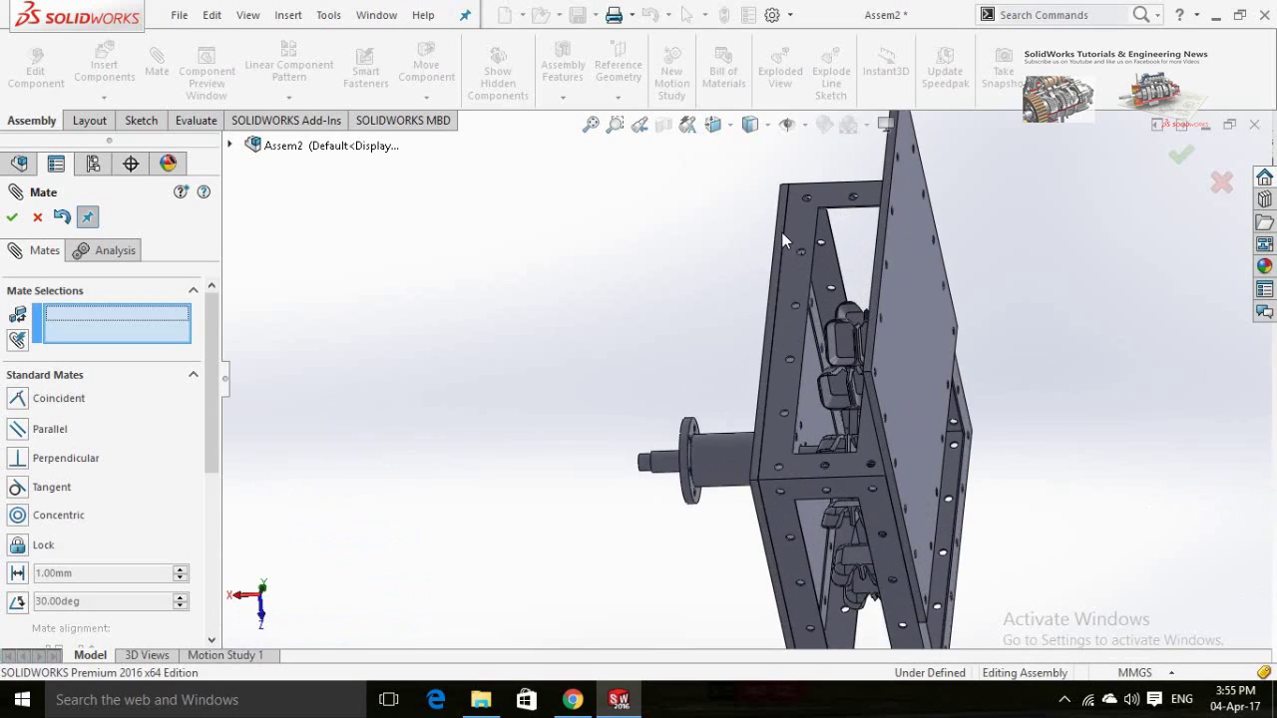
{"action": "left_click", "coordinate": [922, 187]}
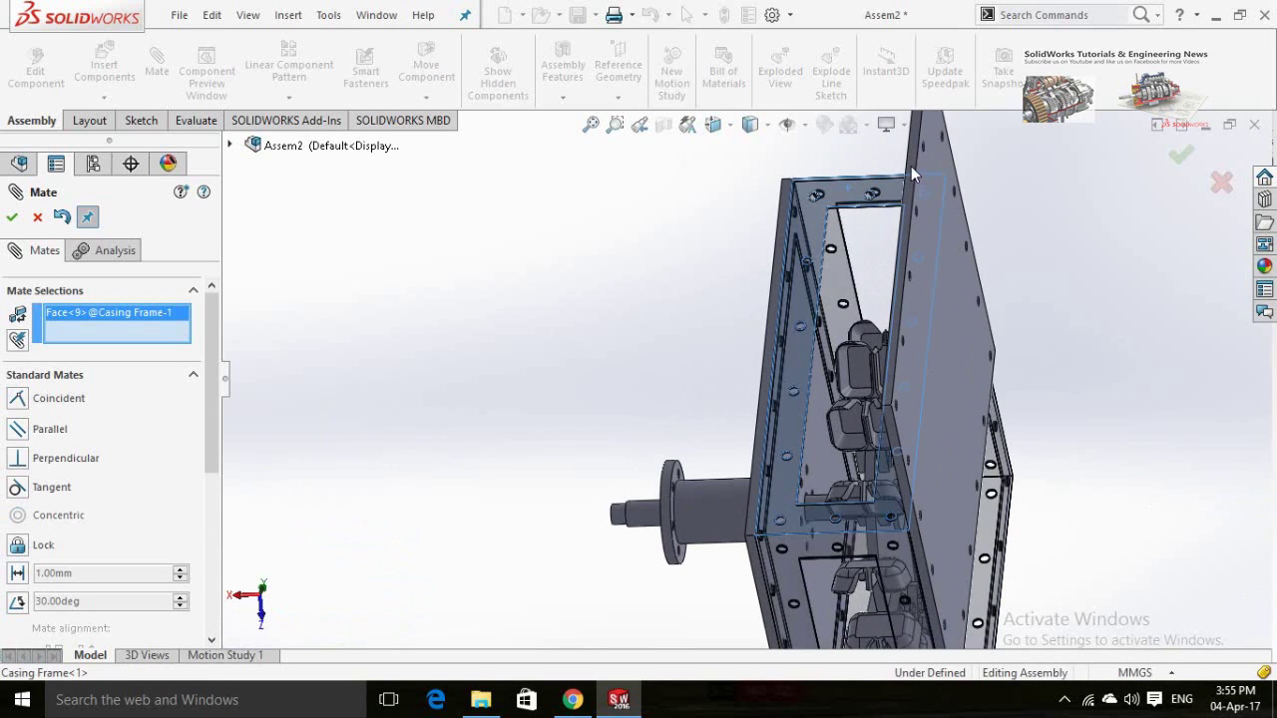
{"action": "scroll", "coordinate": [906, 157], "scroll_direction": "down", "scroll_amount": 3}
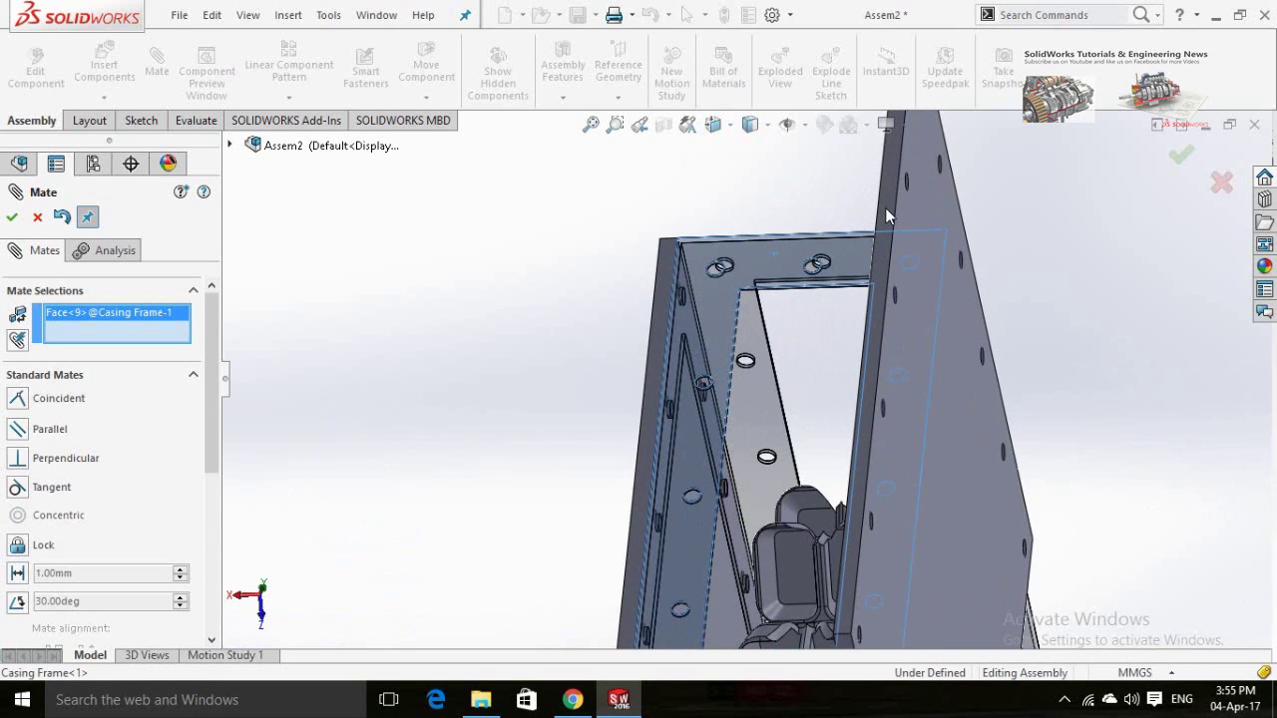
{"action": "left_click", "coordinate": [886, 209]}
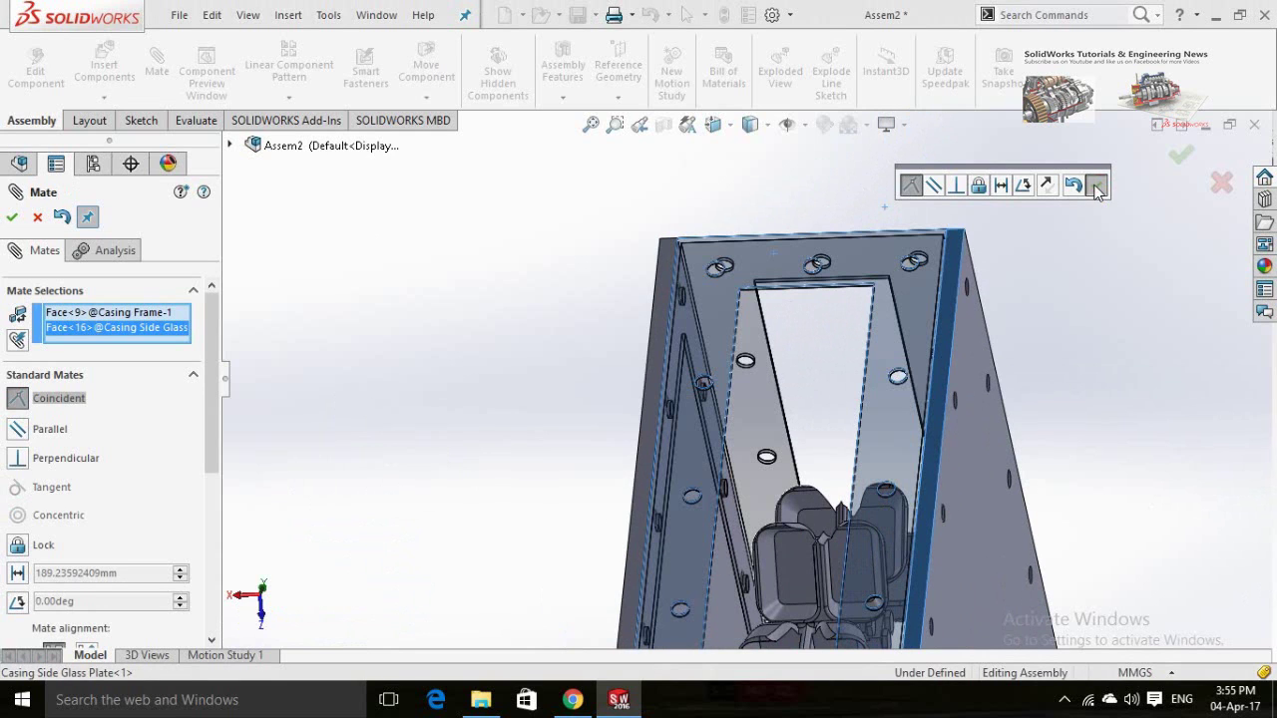
{"action": "left_click", "coordinate": [1096, 186]}
{"action": "scroll", "coordinate": [1095, 267], "scroll_direction": "down", "scroll_amount": 6}
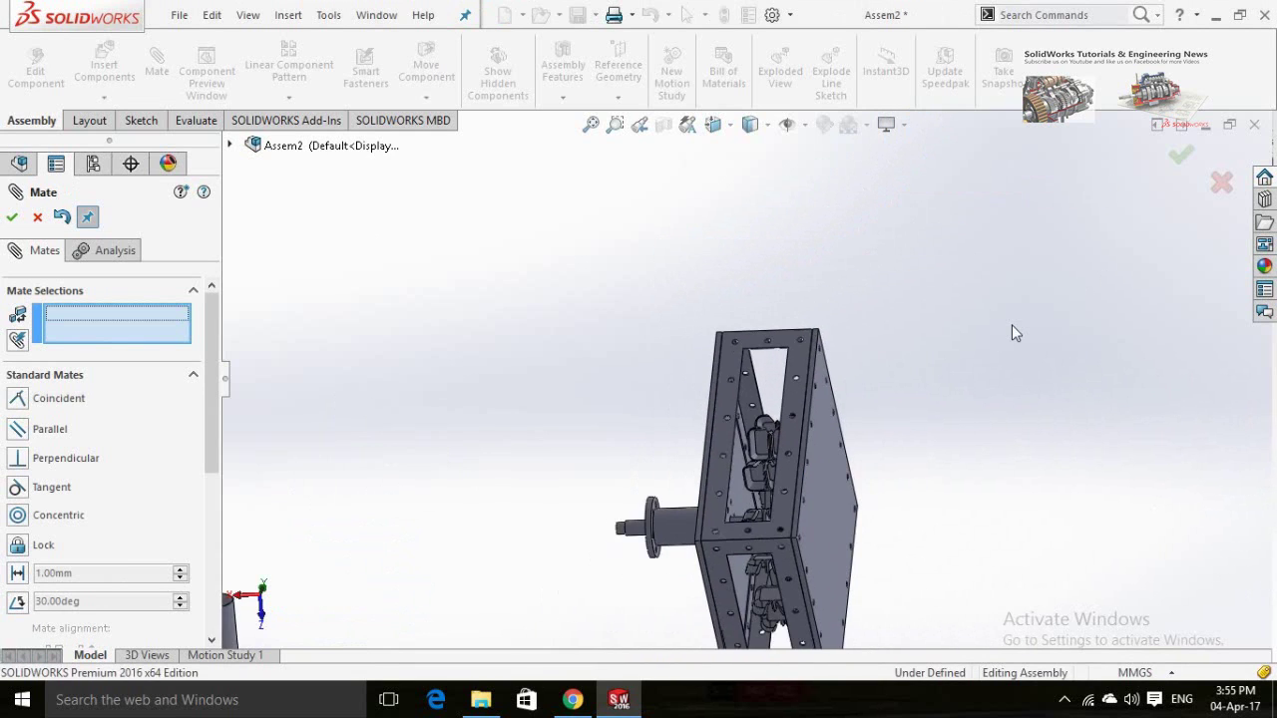
{"action": "scroll", "coordinate": [998, 349], "scroll_direction": "down", "scroll_amount": 4}
{"action": "middle_click_drag", "start_coordinate": [700, 608], "coordinate": [837, 618]}
{"action": "scroll", "coordinate": [887, 548], "scroll_direction": "up", "scroll_amount": 3}
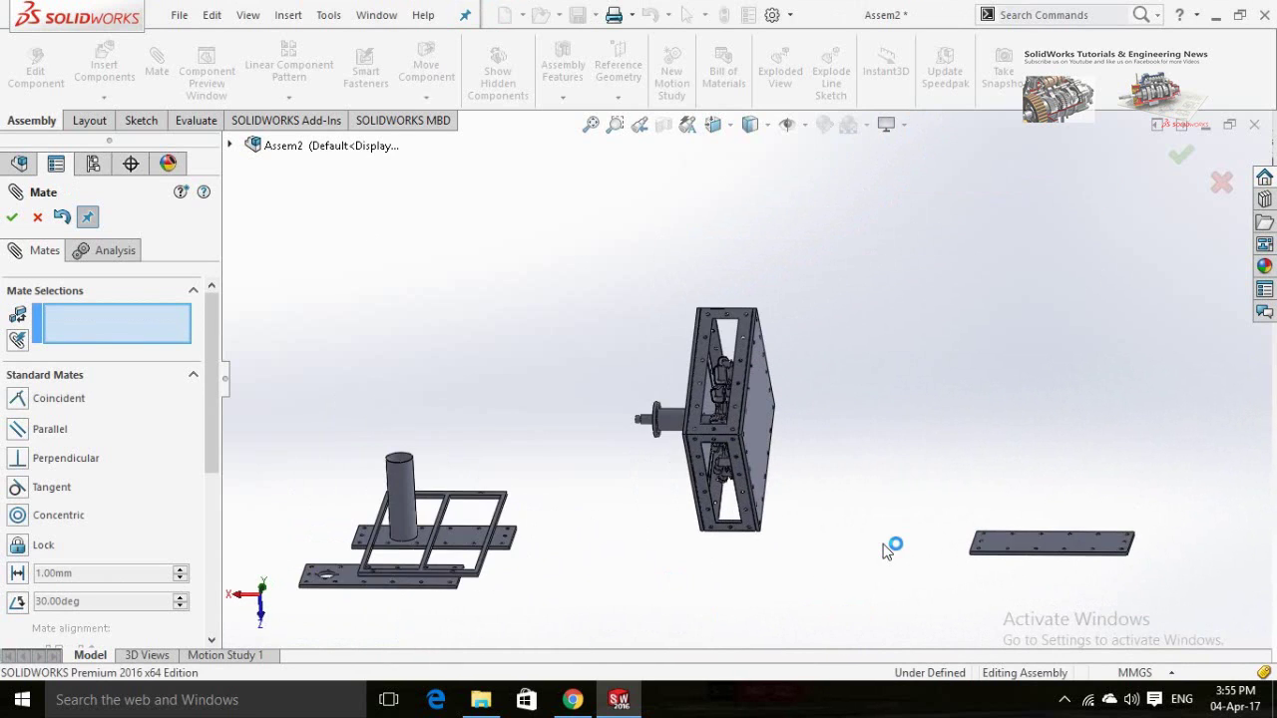
{"action": "scroll", "coordinate": [888, 549], "scroll_direction": "up", "scroll_amount": 2}
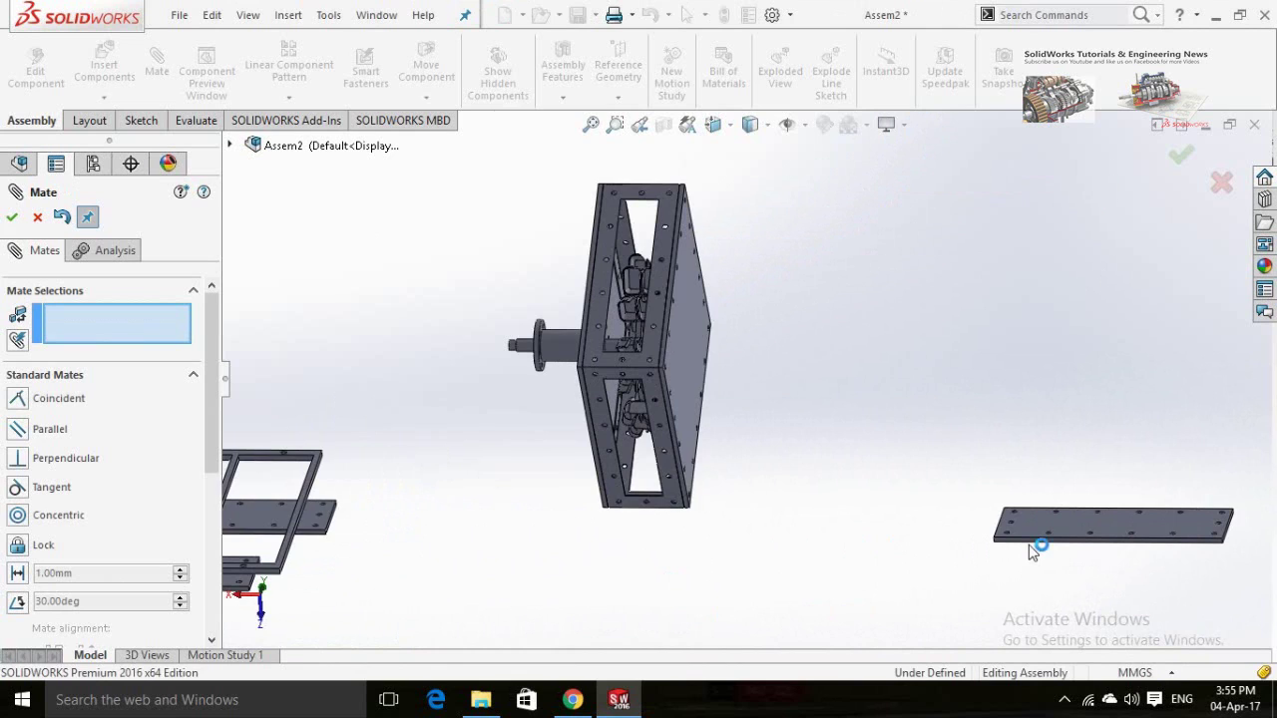
Add a coincident mate between the casing end plate's large face and the casing frame's narrow end face.
{"action": "scroll", "coordinate": [1032, 552], "scroll_direction": "up", "scroll_amount": 2}
{"action": "left_click", "coordinate": [1014, 507]}
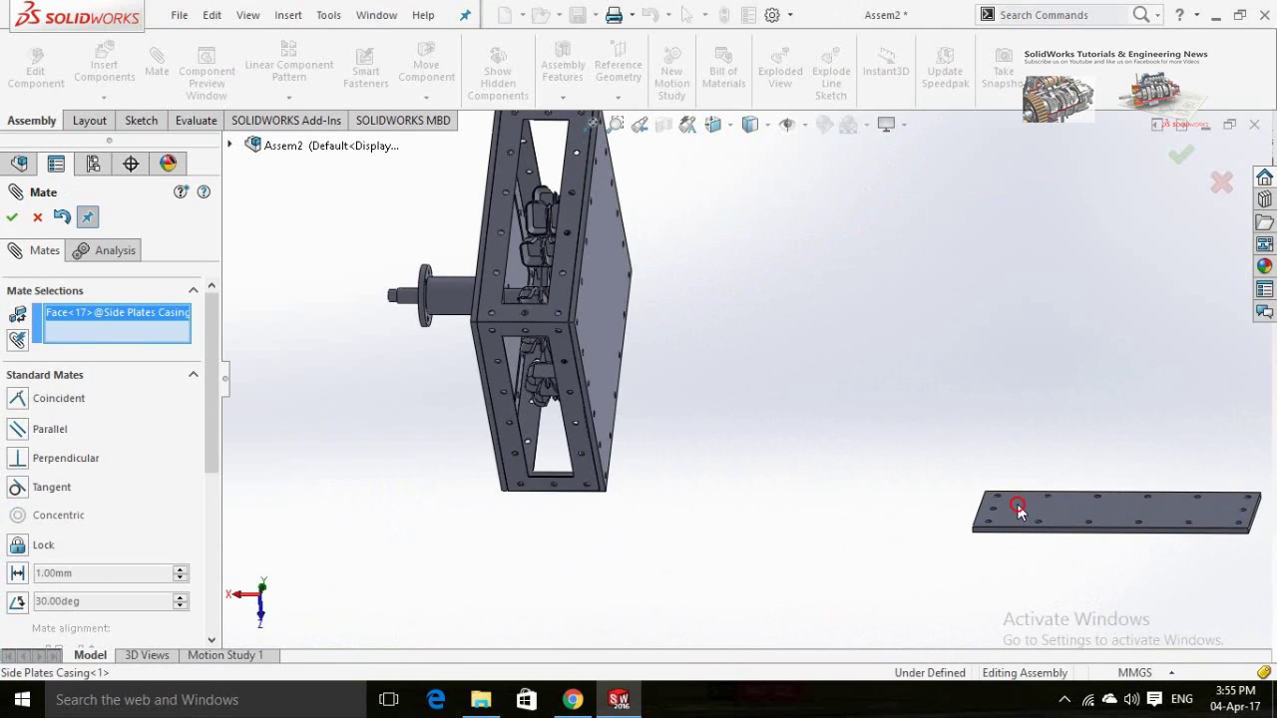
{"action": "middle_click_drag", "start_coordinate": [592, 522], "coordinate": [577, 492]}
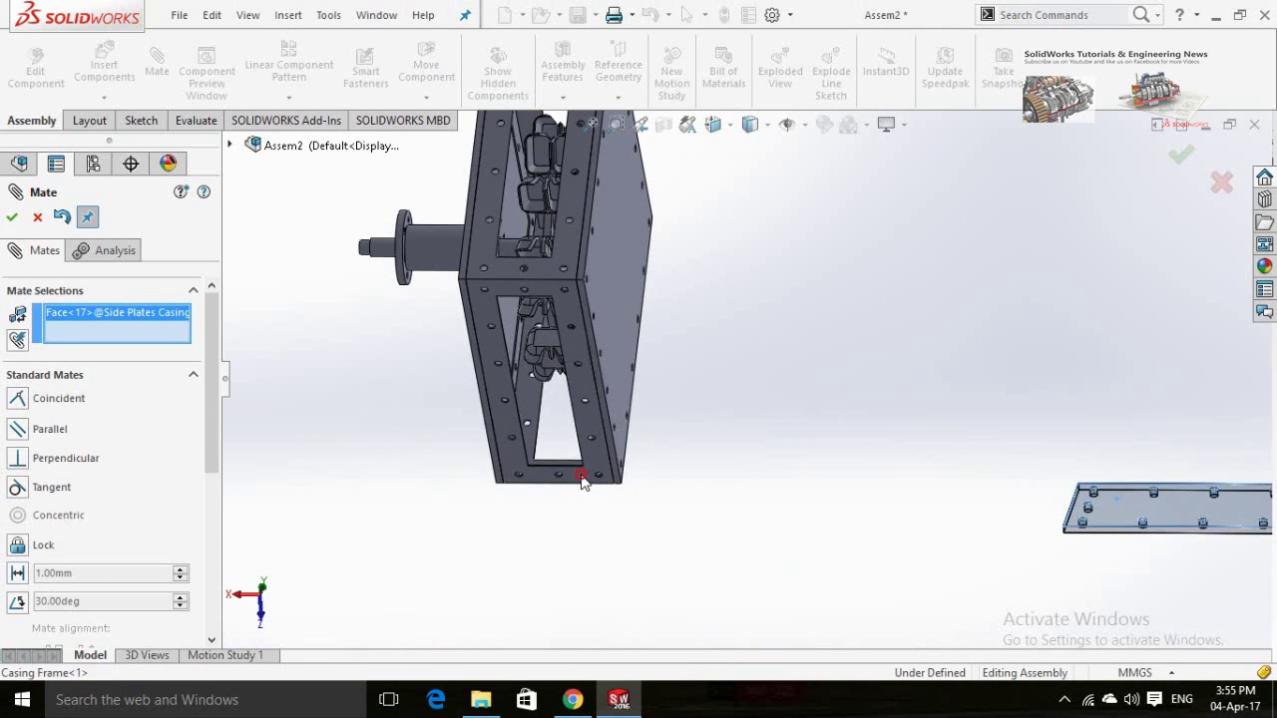
{"action": "left_click", "coordinate": [583, 478]}
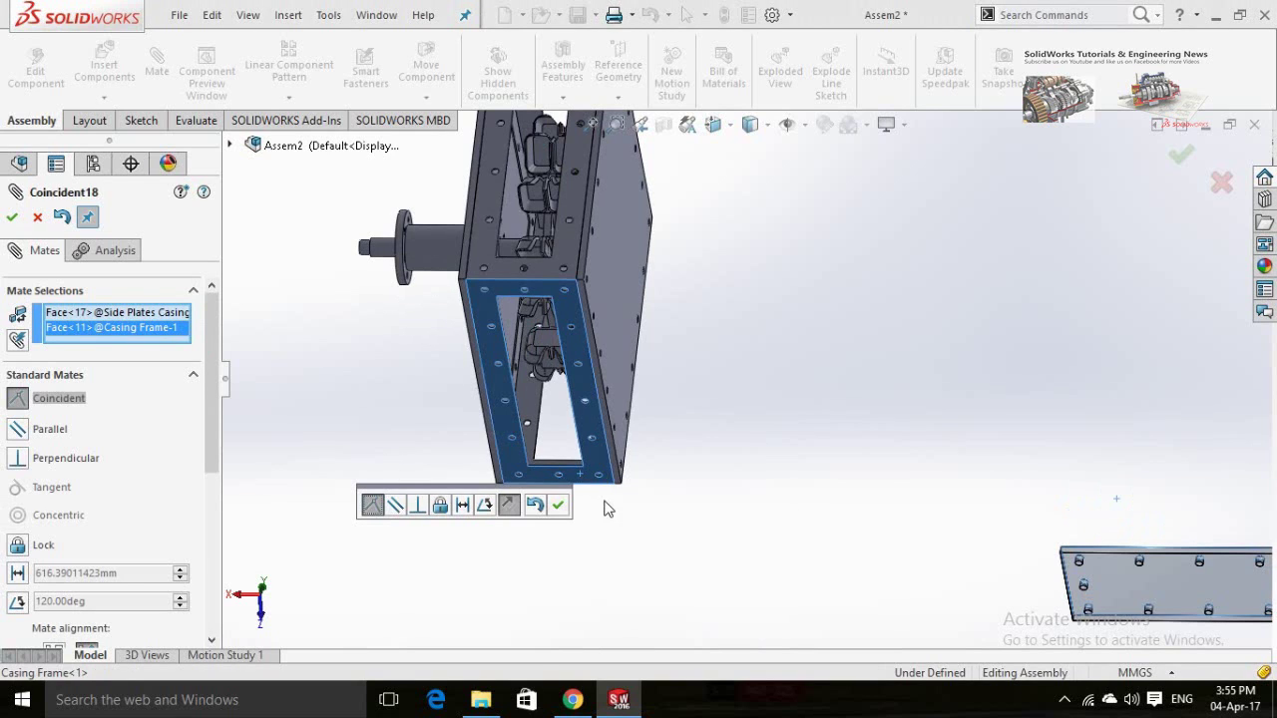
{"action": "left_click", "coordinate": [559, 506]}
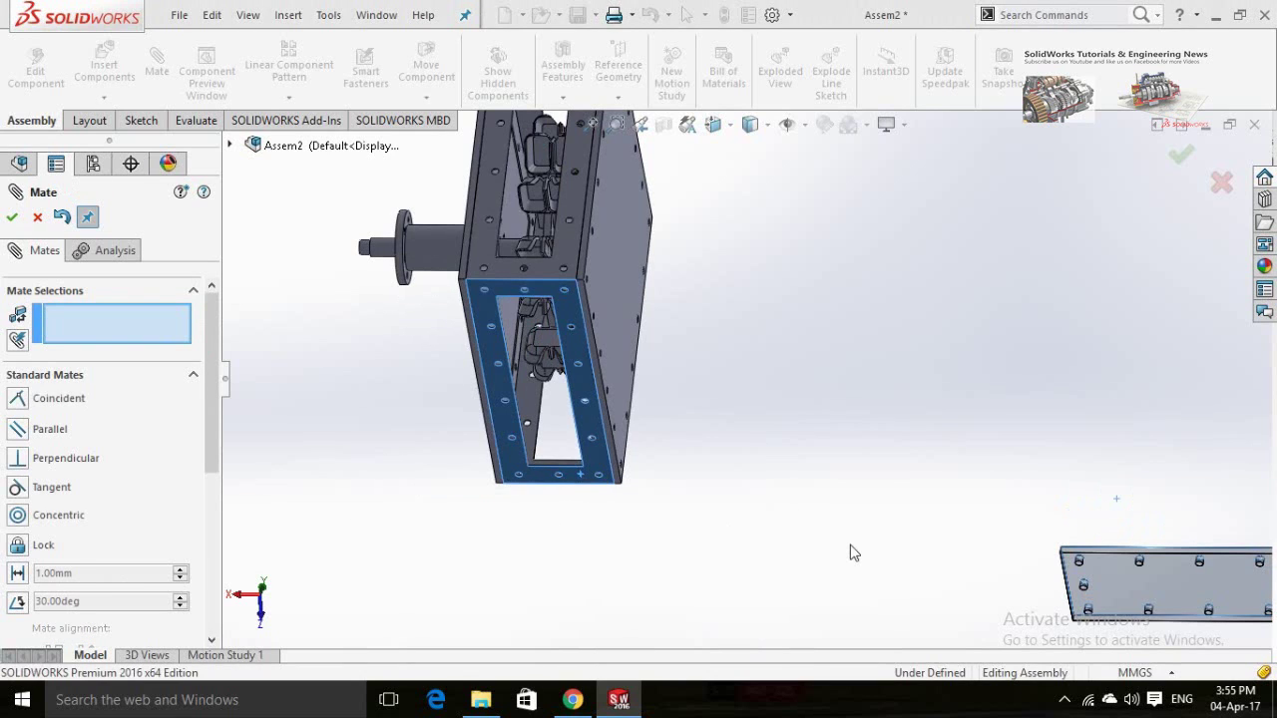
Add a coincident mate between the end plate's long edge face and the adjoining edge of the casing side glass plate.
{"action": "scroll", "coordinate": [1064, 544], "scroll_direction": "down", "scroll_amount": 4}
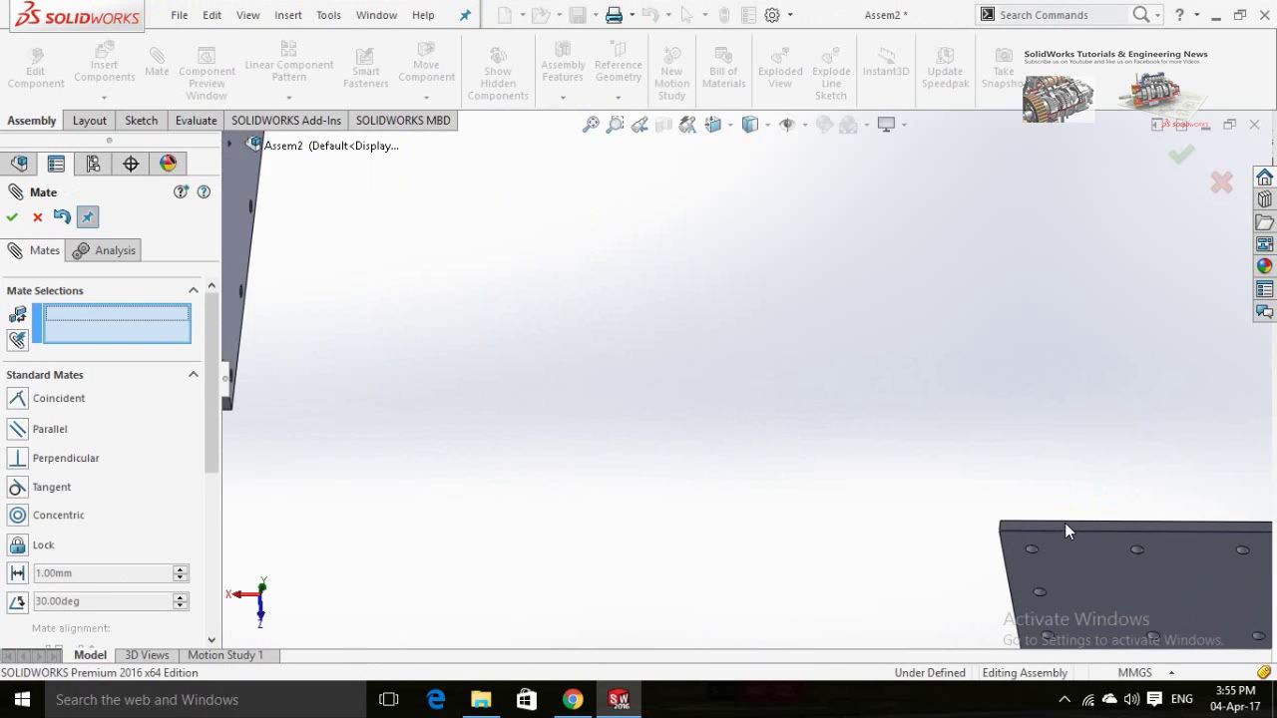
{"action": "left_click", "coordinate": [1066, 527]}
{"action": "scroll", "coordinate": [565, 479], "scroll_direction": "up", "scroll_amount": 3}
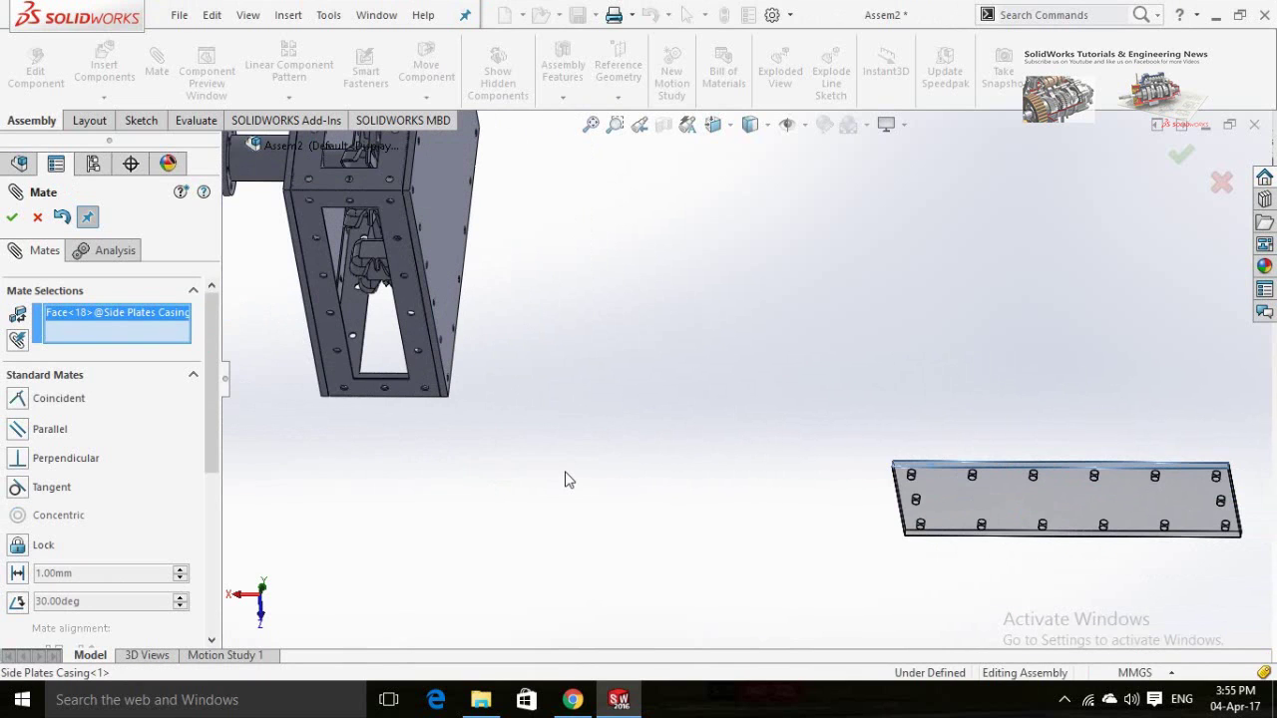
{"action": "scroll", "coordinate": [403, 335], "scroll_direction": "down", "scroll_amount": 5}
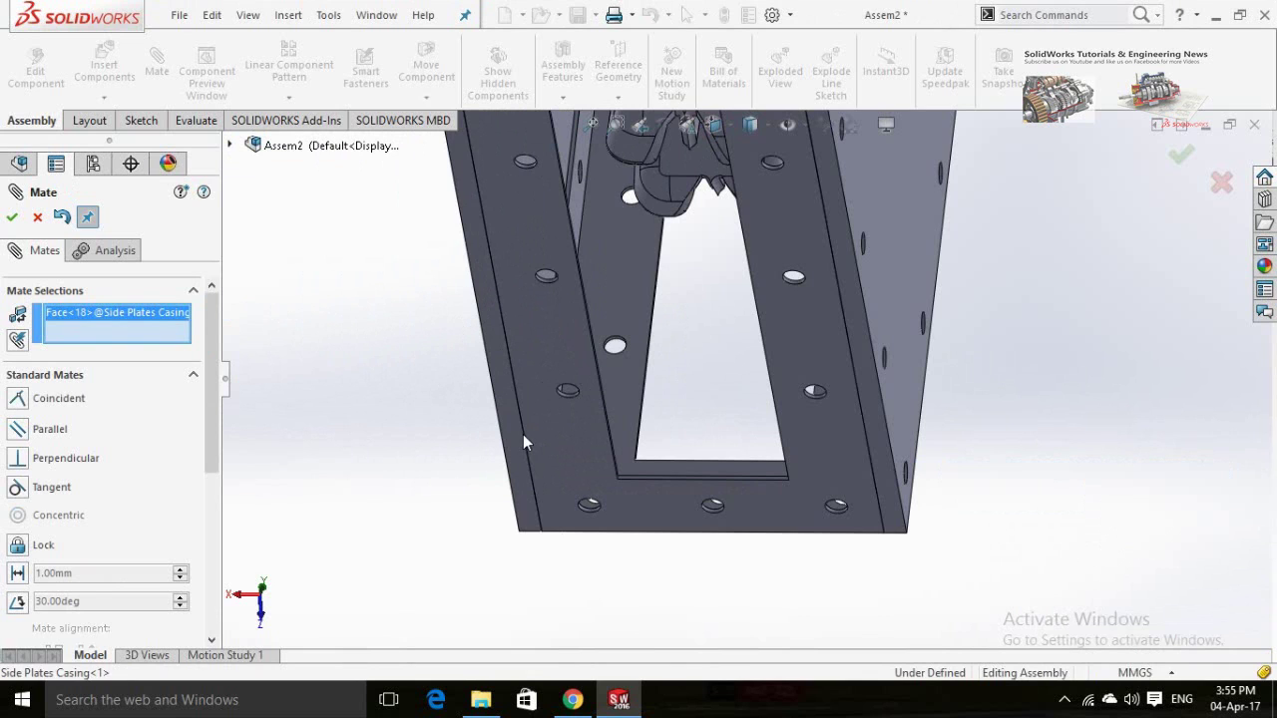
{"action": "left_click", "coordinate": [521, 436]}
{"action": "scroll", "coordinate": [439, 507], "scroll_direction": "up", "scroll_amount": 3}
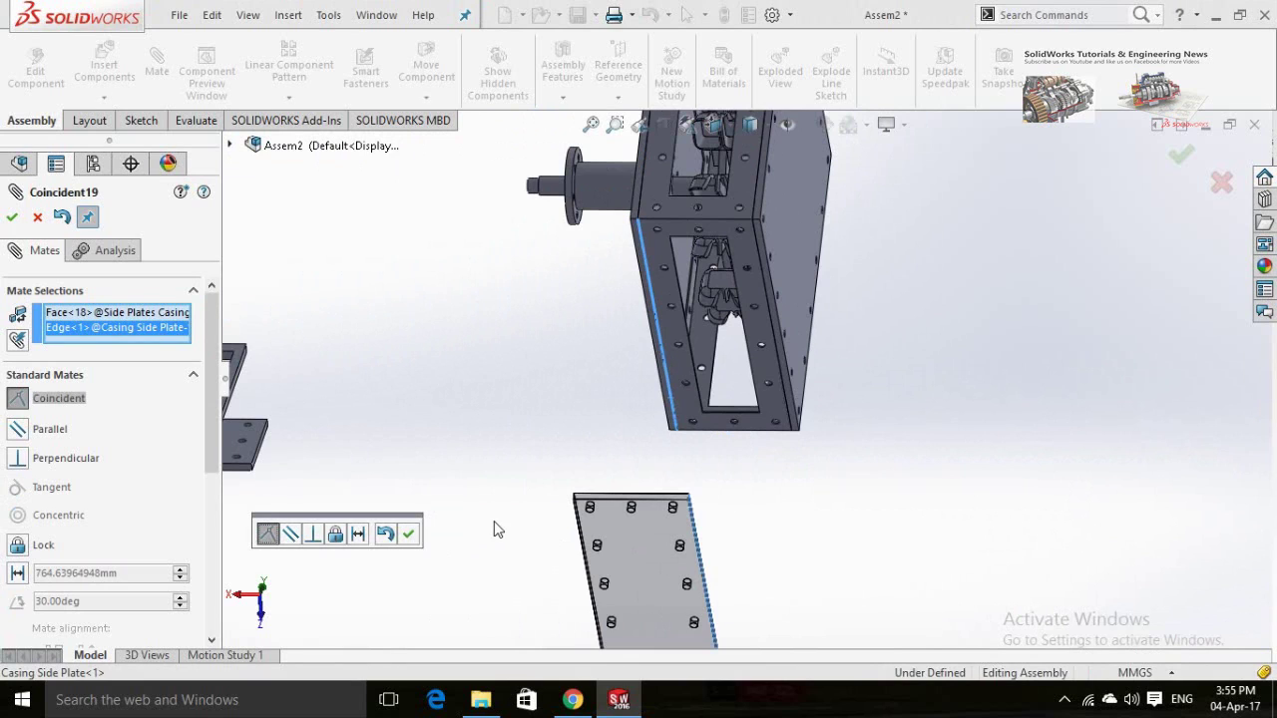
{"action": "right_click", "coordinate": [125, 327]}
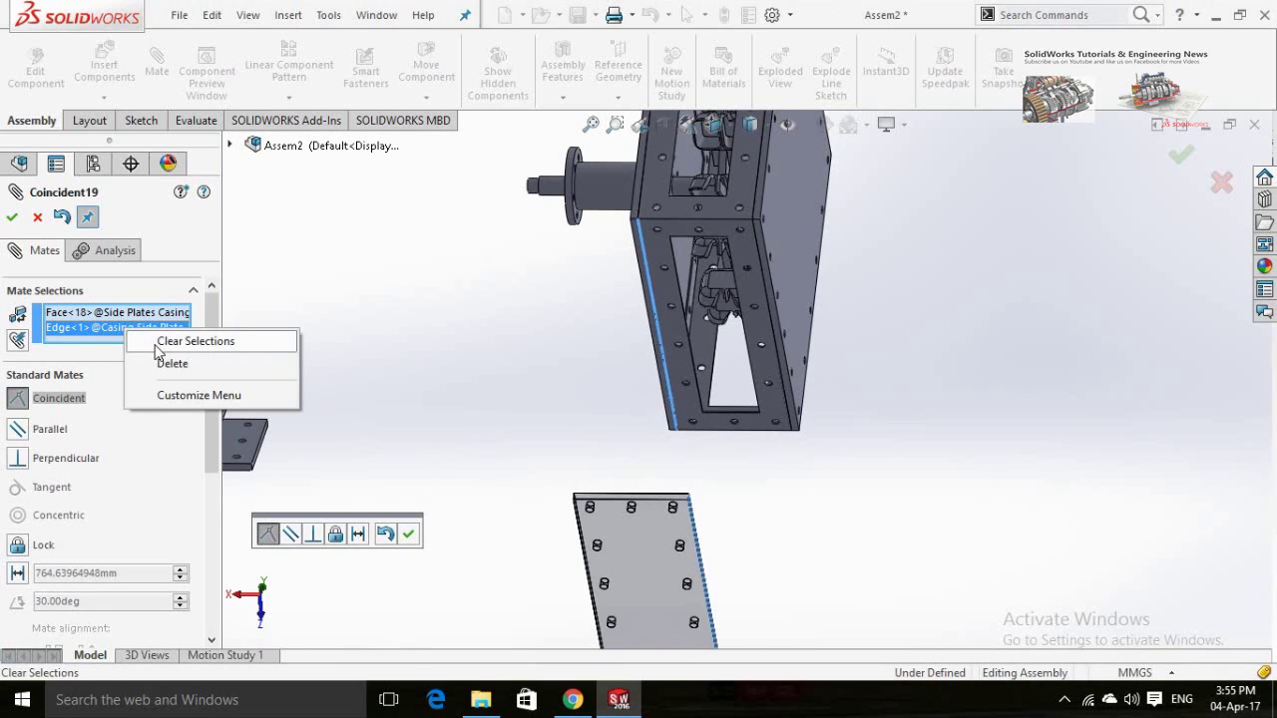
{"action": "left_click", "coordinate": [173, 364]}
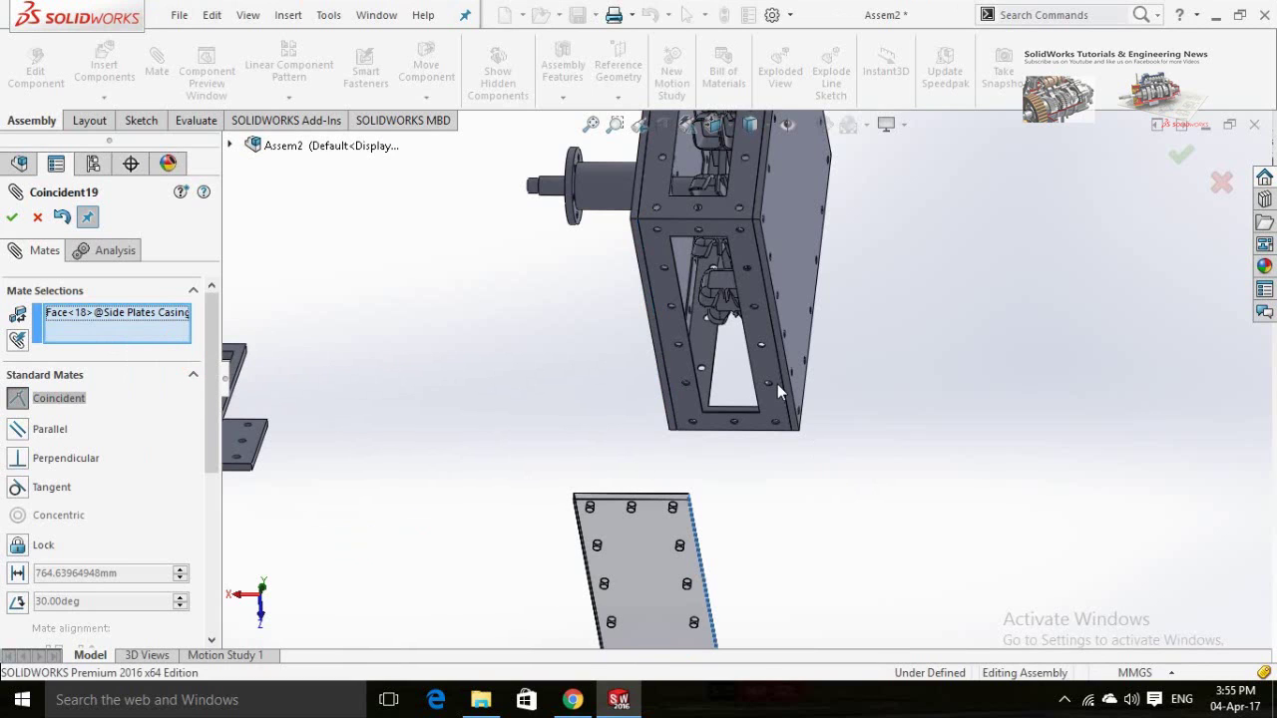
{"action": "scroll", "coordinate": [777, 384], "scroll_direction": "down", "scroll_amount": 3}
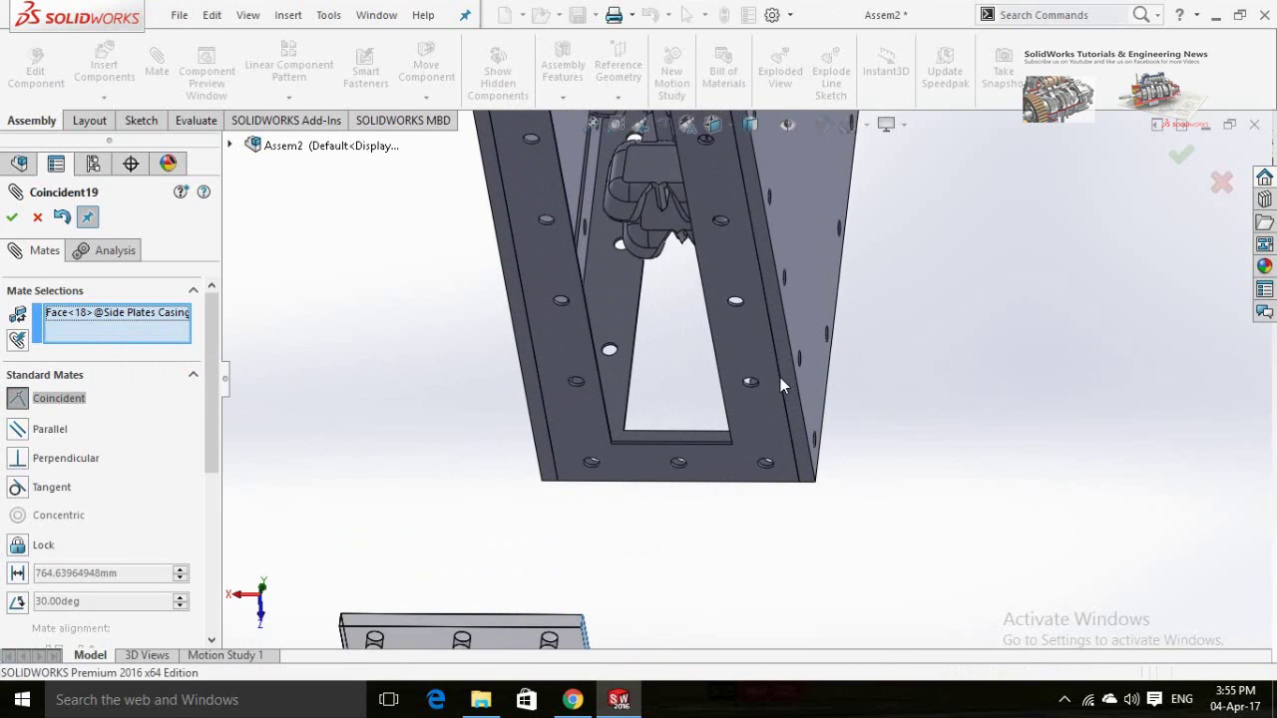
{"action": "left_click", "coordinate": [780, 379]}
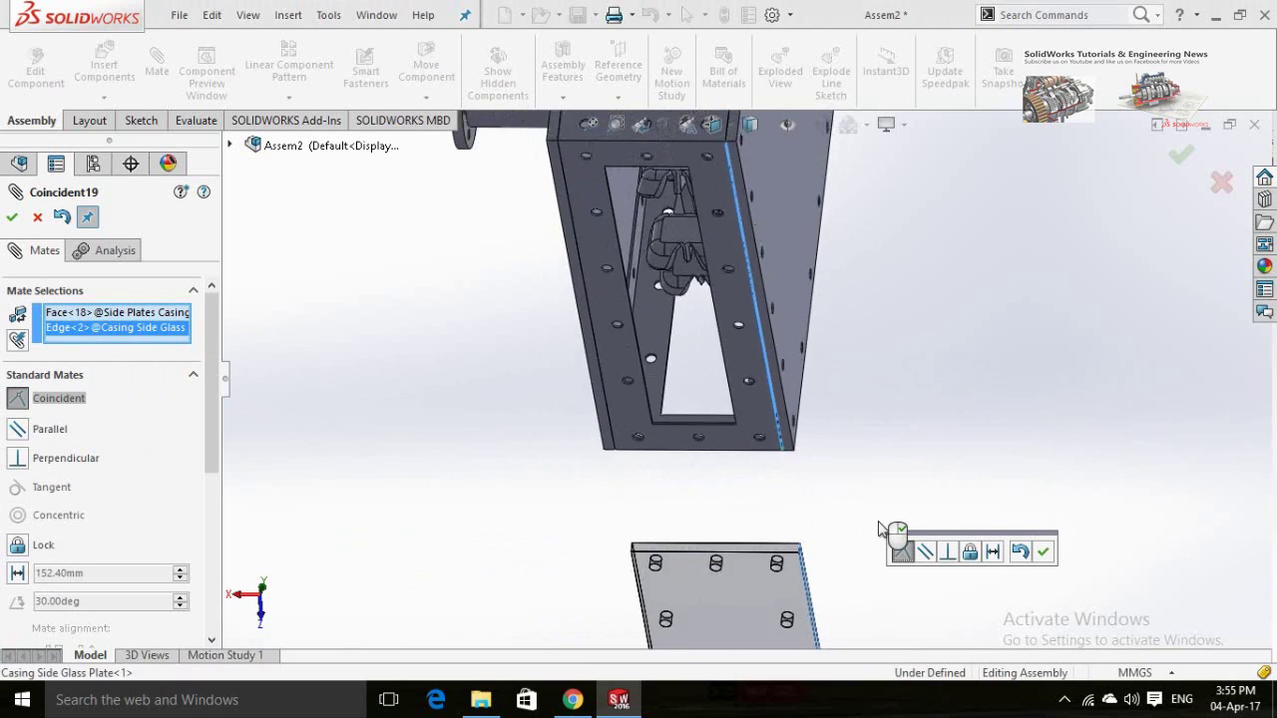
{"action": "left_click", "coordinate": [1042, 552]}
Add a coincident mate between the end plate's short edge face and the casing frame's upper open face, and finish mating.
{"action": "scroll", "coordinate": [692, 519], "scroll_direction": "down", "scroll_amount": 2}
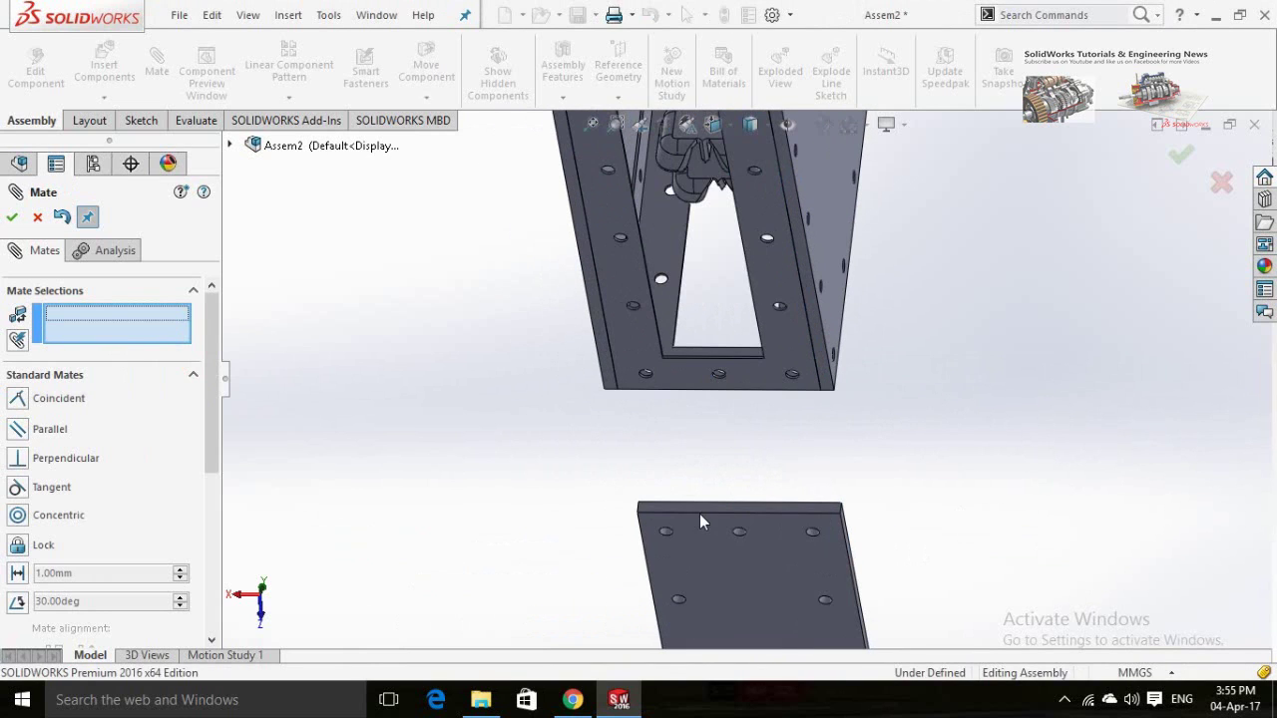
{"action": "left_click", "coordinate": [718, 508]}
{"action": "key", "text": "Down"}
{"action": "key", "text": "Down"}
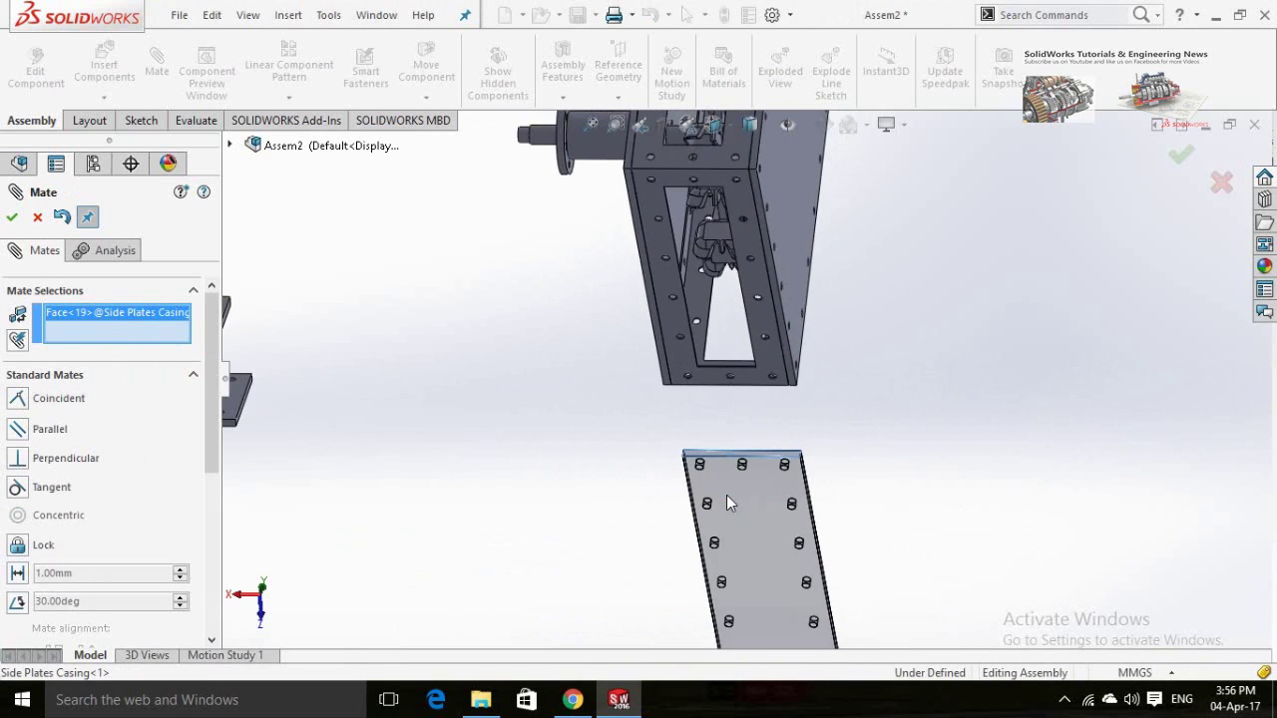
{"action": "key", "text": "Down"}
{"action": "key", "text": "Down"}
{"action": "key", "text": "Down"}
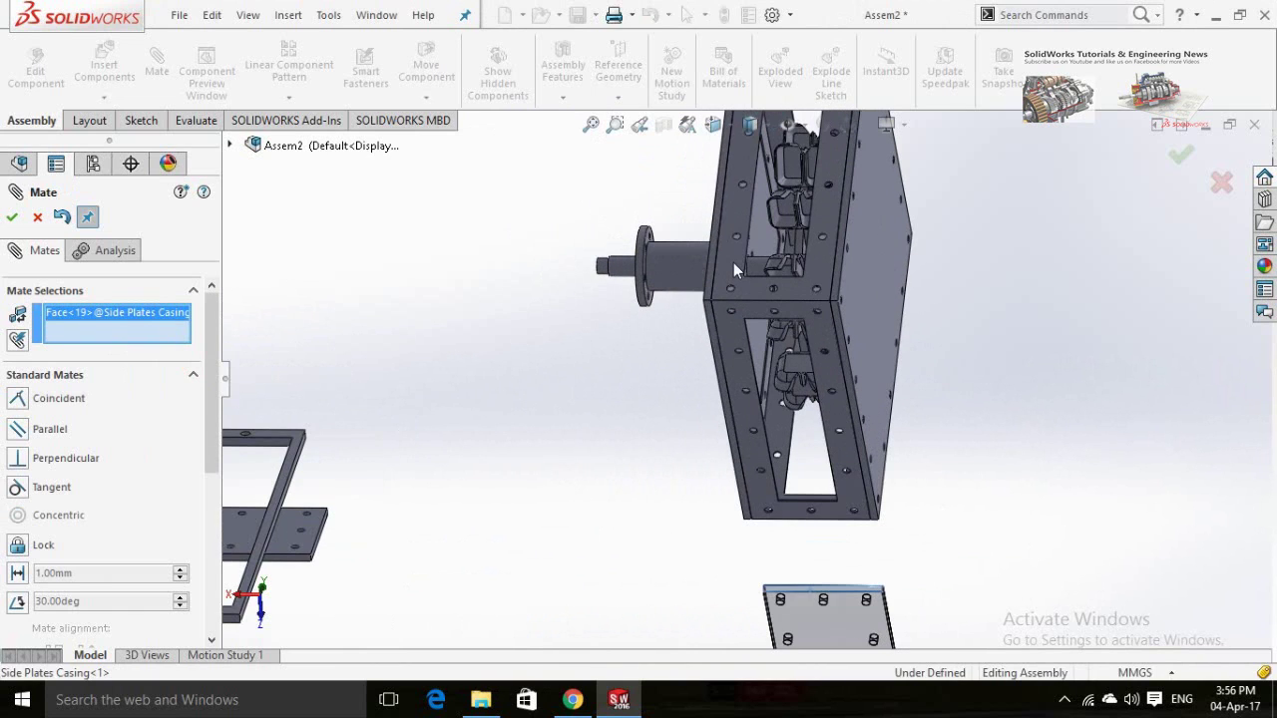
{"action": "left_click", "coordinate": [734, 267]}
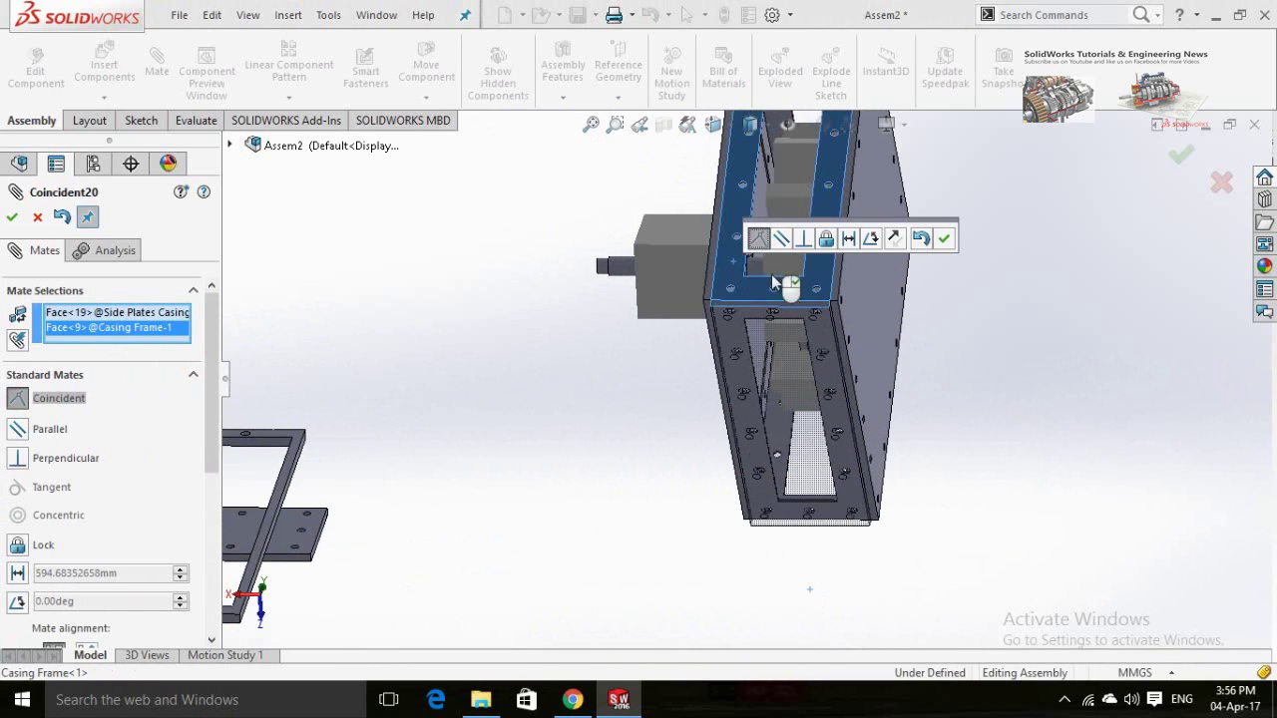
{"action": "left_click", "coordinate": [940, 242]}
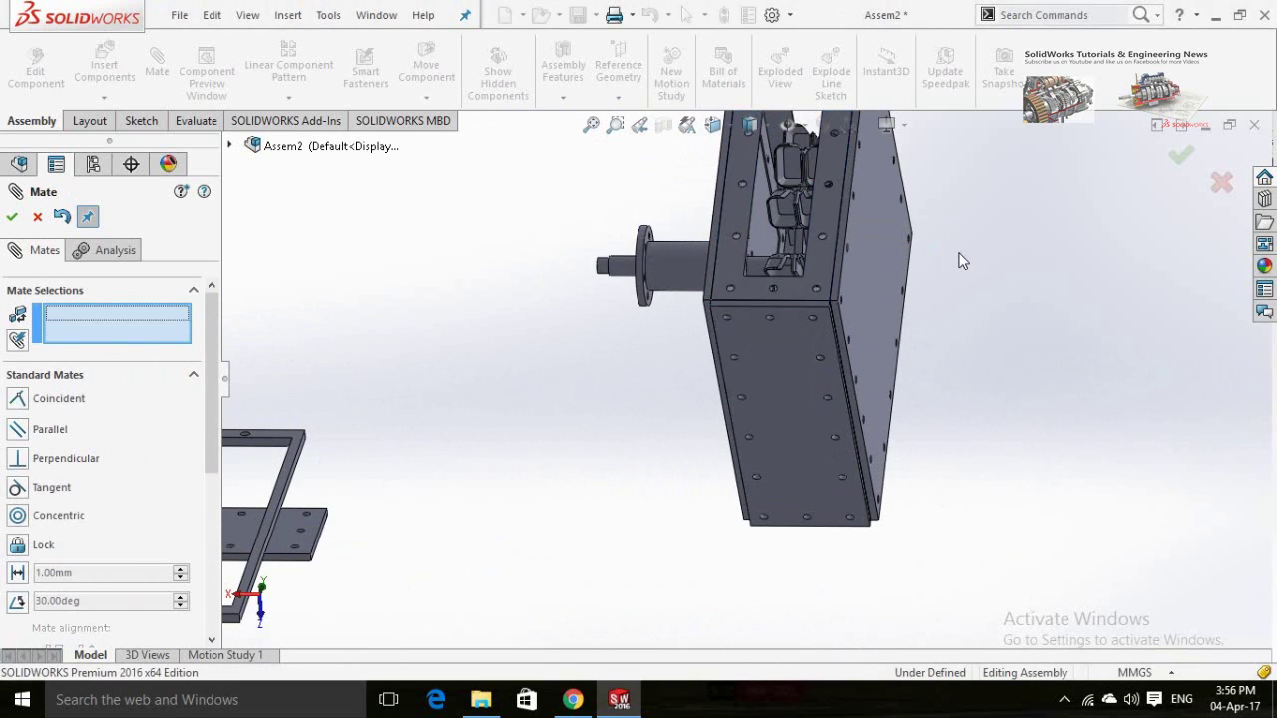
{"action": "middle_click_drag", "start_coordinate": [976, 282], "coordinate": [538, 433]}
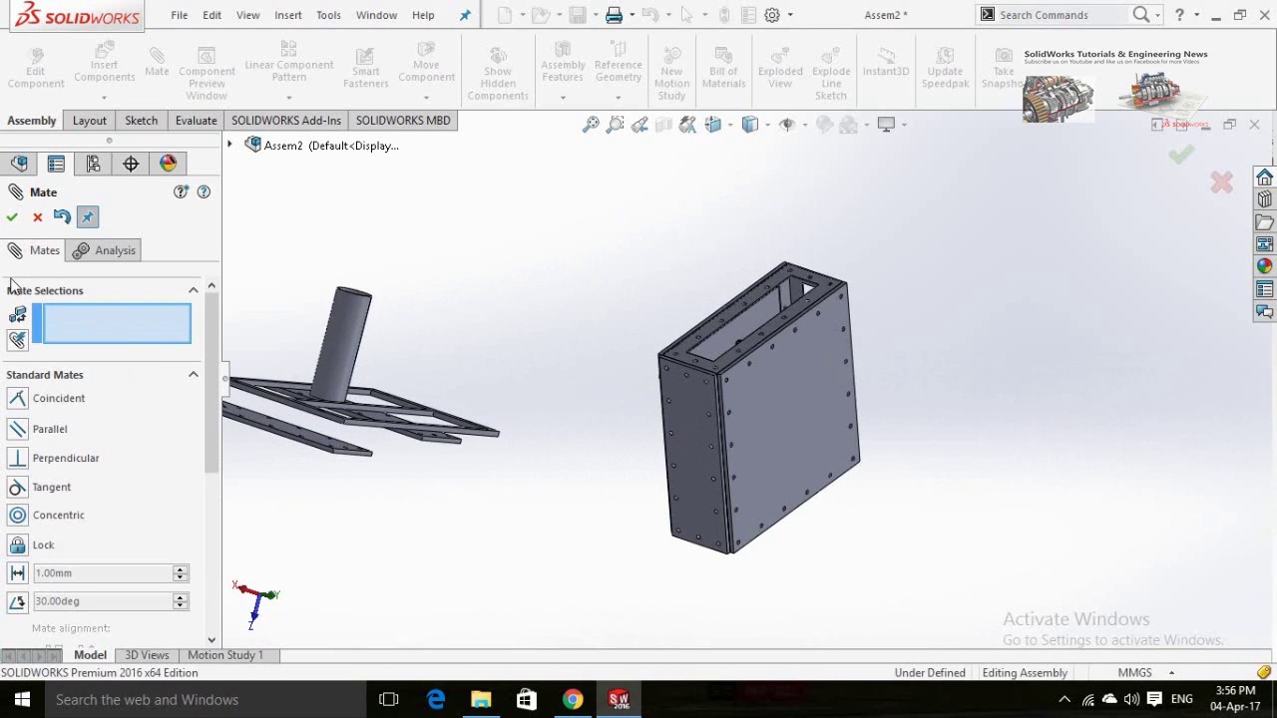
{"action": "left_click", "coordinate": [11, 217]}
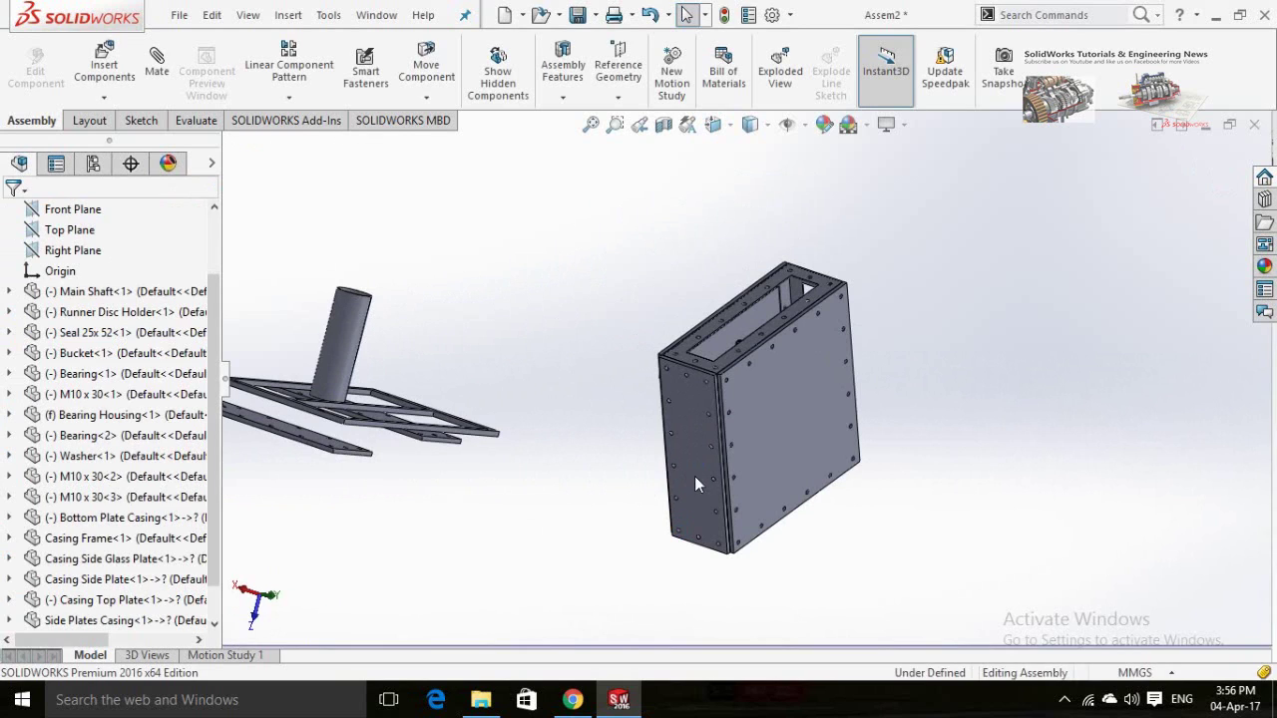
Make a copy of the mounted casing end plate and place it beside the opposite end of the casing.
{"action": "left_click_drag", "start_coordinate": [692, 484], "coordinate": [903, 397]}
{"action": "left_click_drag", "start_coordinate": [954, 367], "coordinate": [952, 361]}
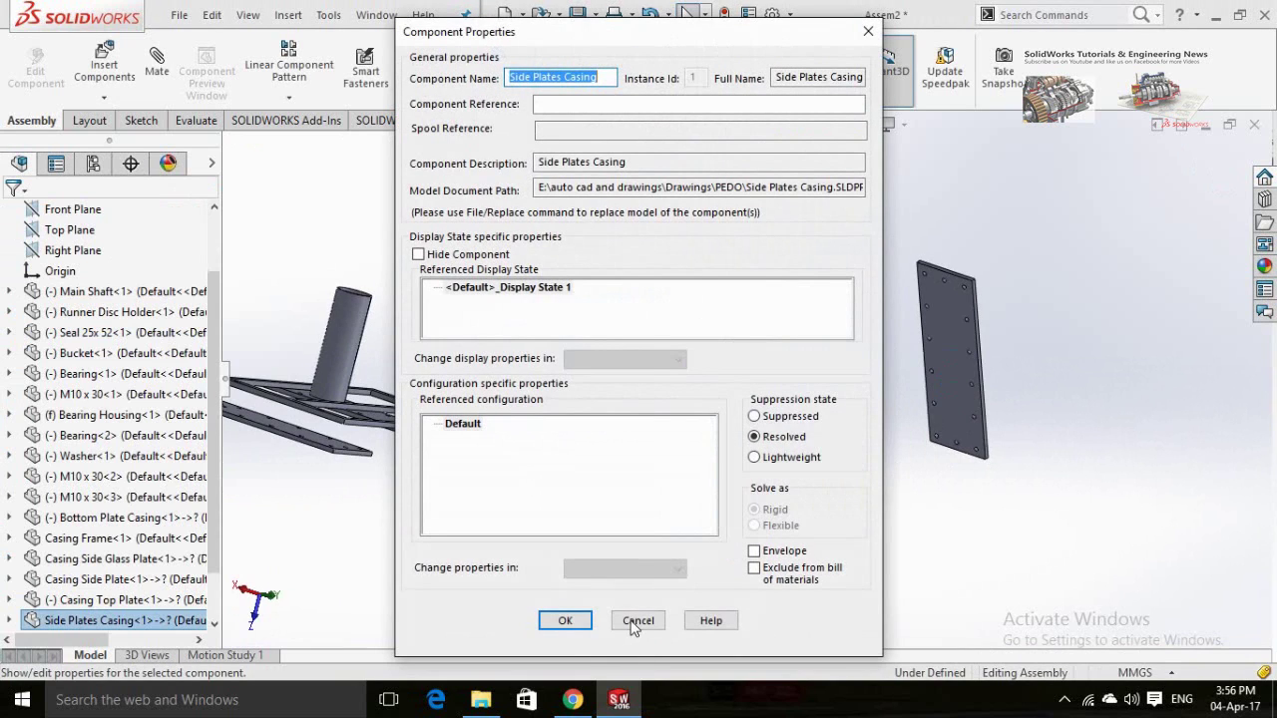
{"action": "left_click", "coordinate": [636, 621]}
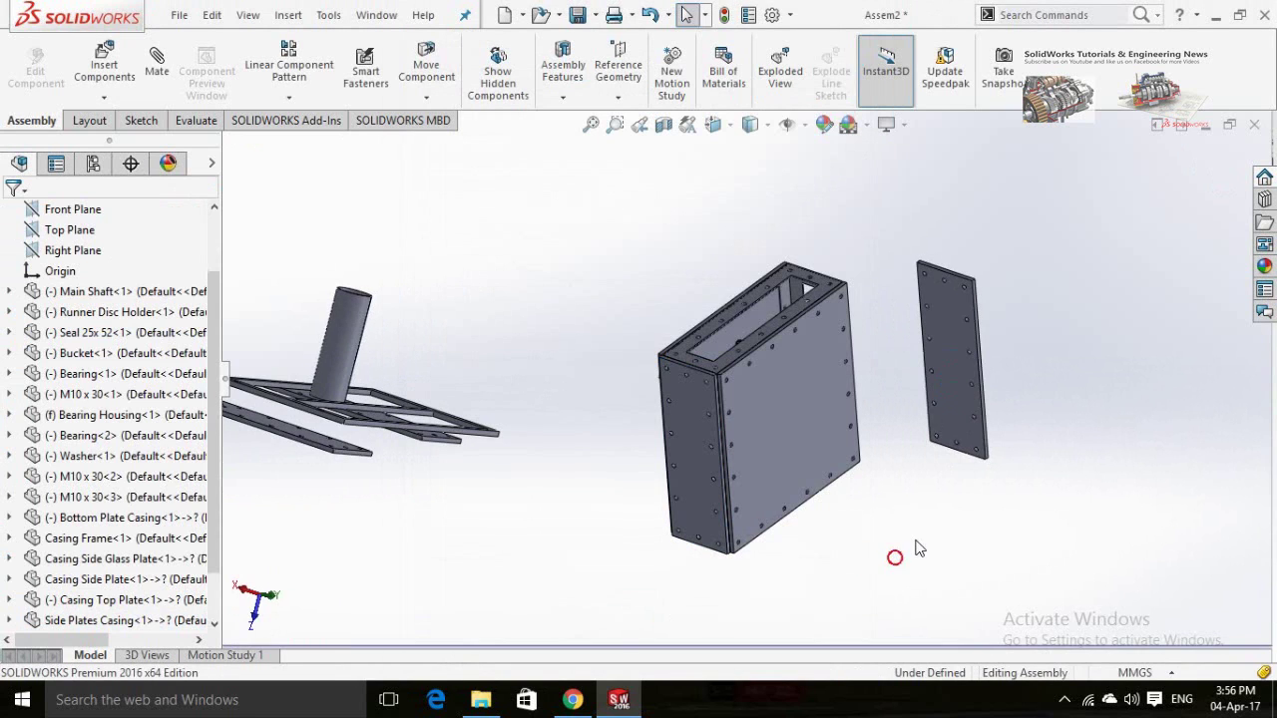
Add a coincident mate between the copied end plate's large face and the casing frame's open end face.
{"action": "left_click", "coordinate": [947, 368]}
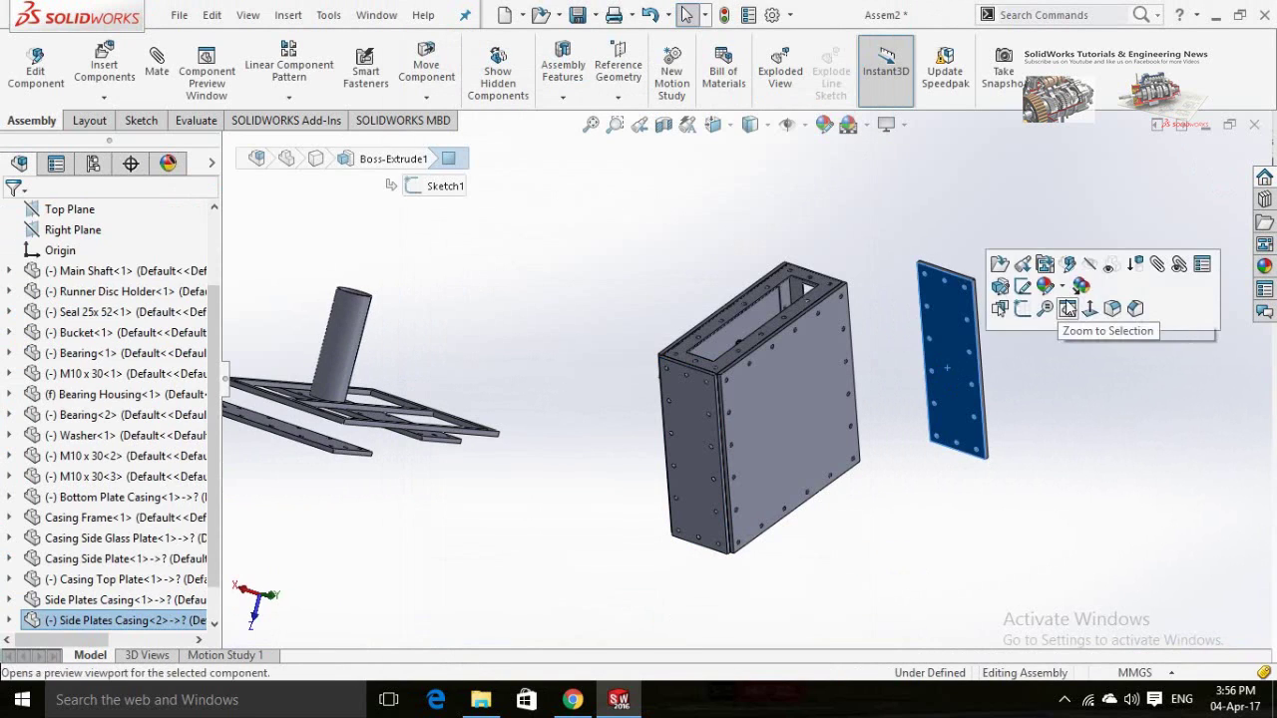
{"action": "left_click", "coordinate": [1156, 266]}
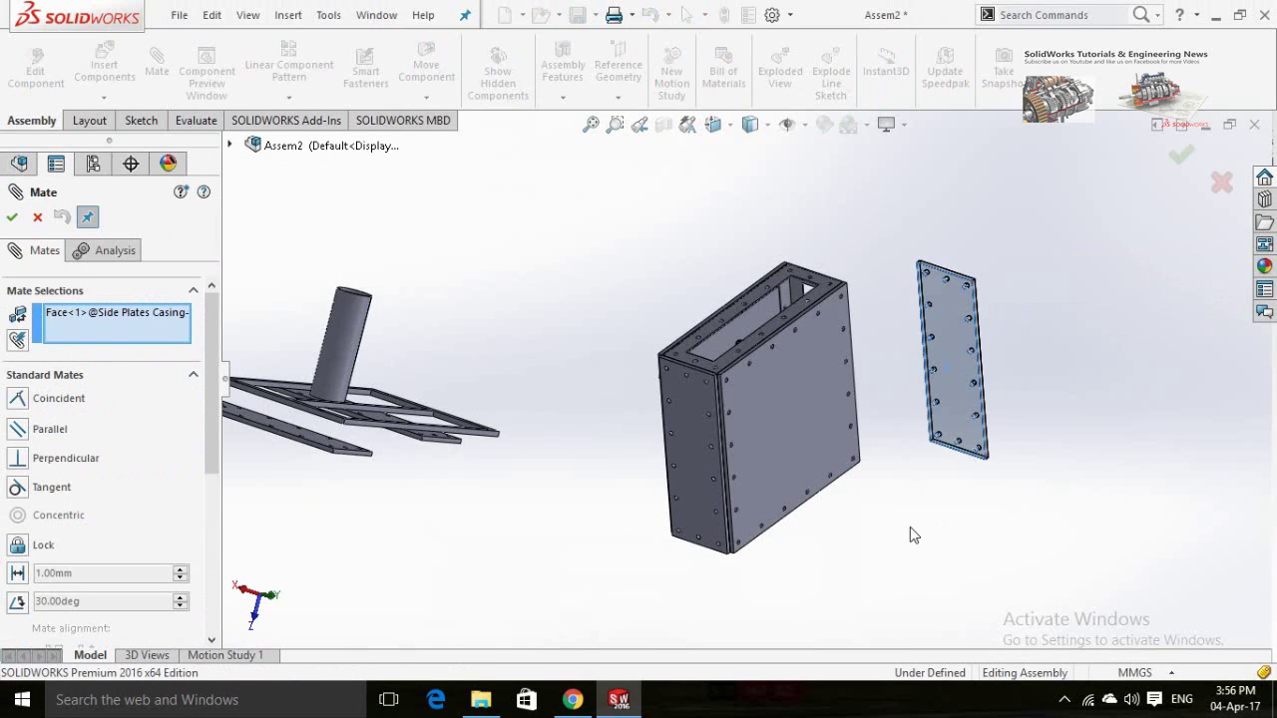
{"action": "middle_click_drag", "start_coordinate": [912, 515], "coordinate": [669, 575]}
{"action": "scroll", "coordinate": [564, 499], "scroll_direction": "down", "scroll_amount": 5}
{"action": "scroll", "coordinate": [554, 487], "scroll_direction": "down", "scroll_amount": 4}
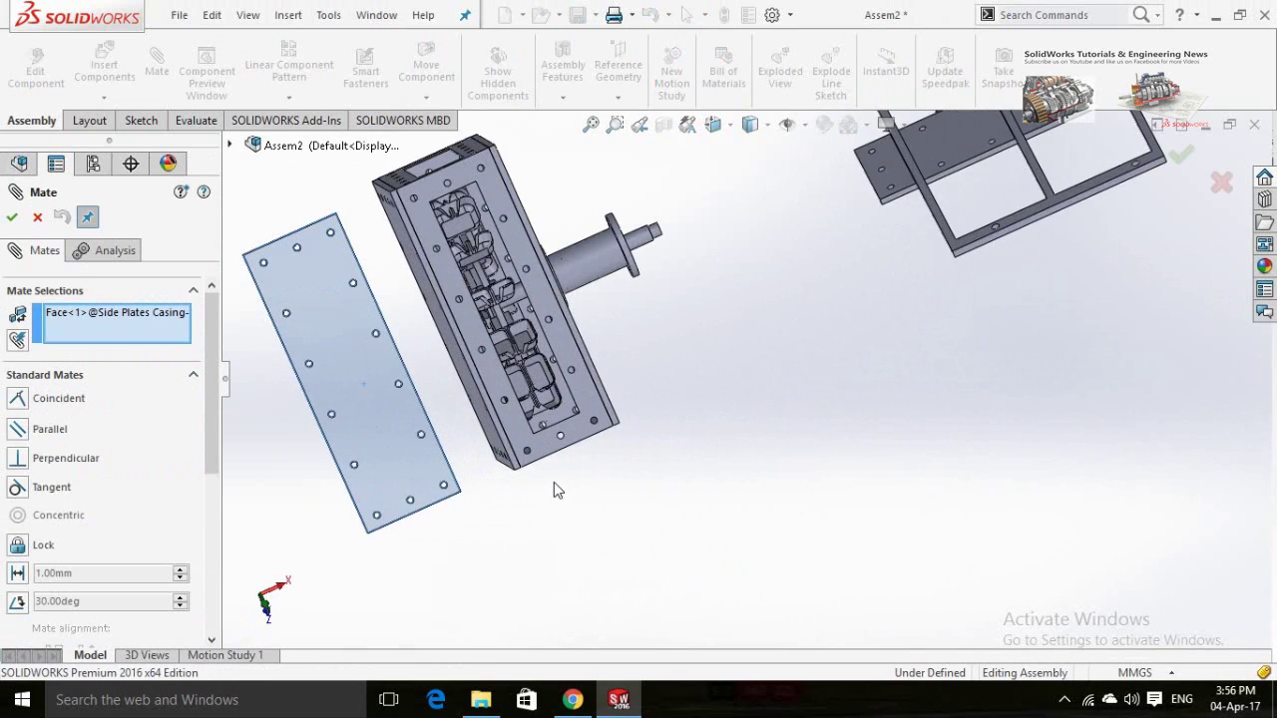
{"action": "left_click", "coordinate": [555, 442]}
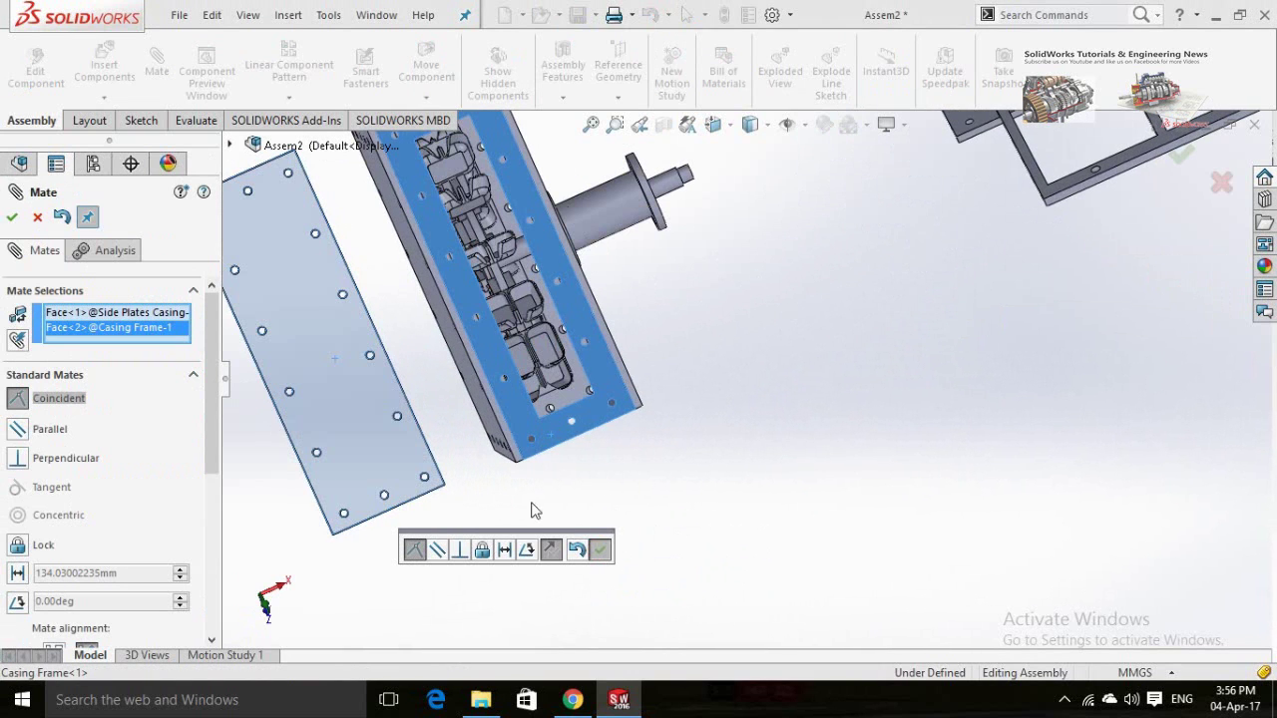
{"action": "key", "text": "Return"}
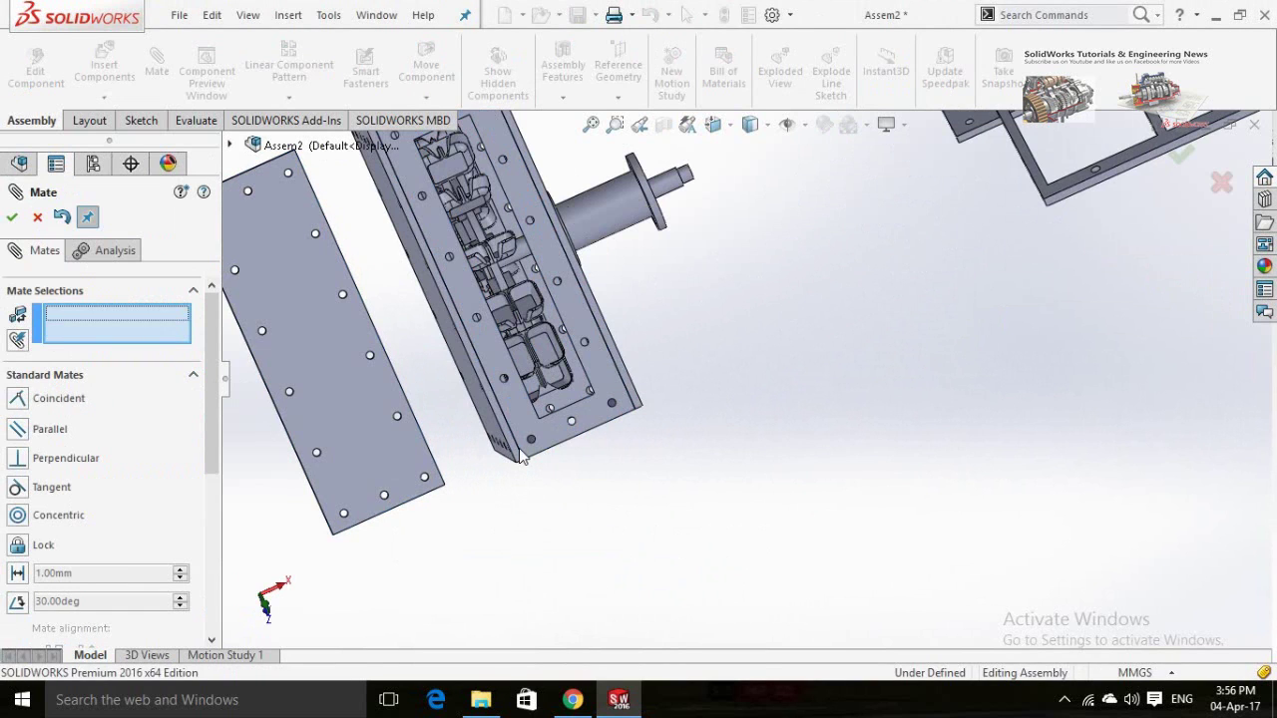
Add a coincident mate between the glass plate's vertical edge and the long edge face of the copied end plate.
{"action": "left_click", "coordinate": [520, 456]}
{"action": "middle_click_drag", "start_coordinate": [478, 525], "coordinate": [672, 476]}
{"action": "scroll", "coordinate": [597, 483], "scroll_direction": "down", "scroll_amount": 5}
{"action": "scroll", "coordinate": [673, 471], "scroll_direction": "down", "scroll_amount": 2}
{"action": "scroll", "coordinate": [675, 469], "scroll_direction": "down", "scroll_amount": 4}
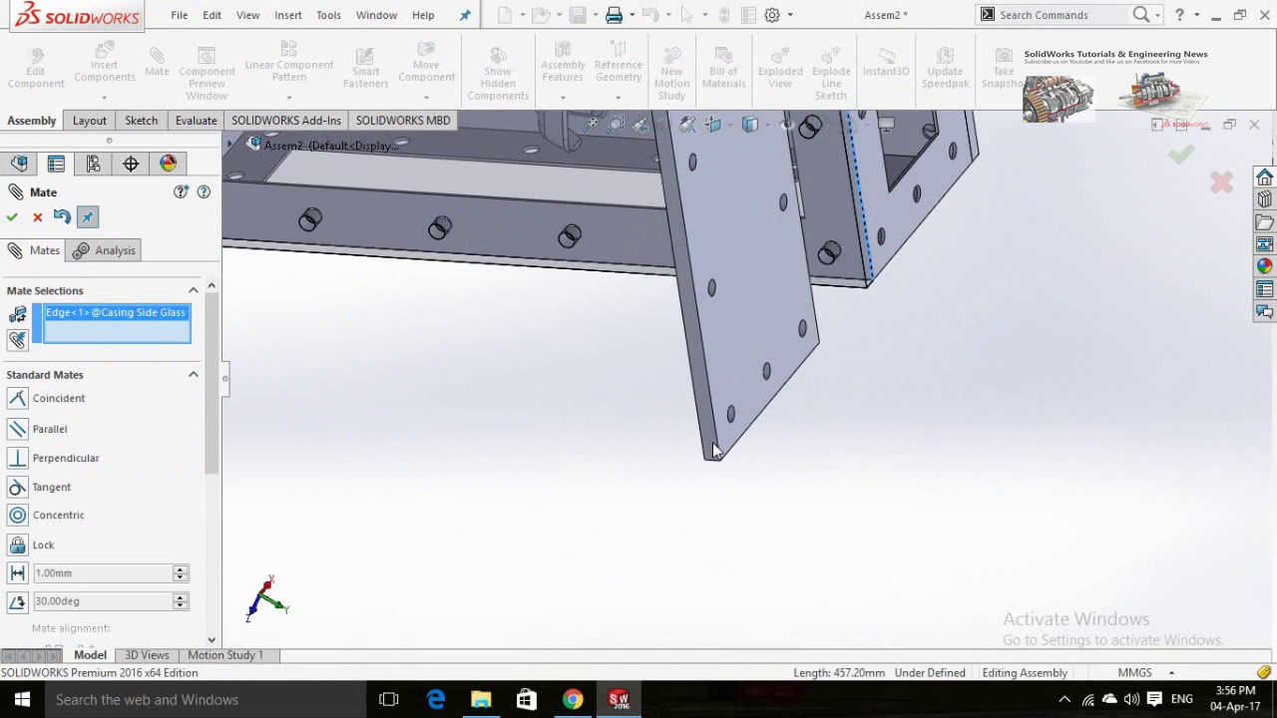
{"action": "left_click", "coordinate": [708, 447]}
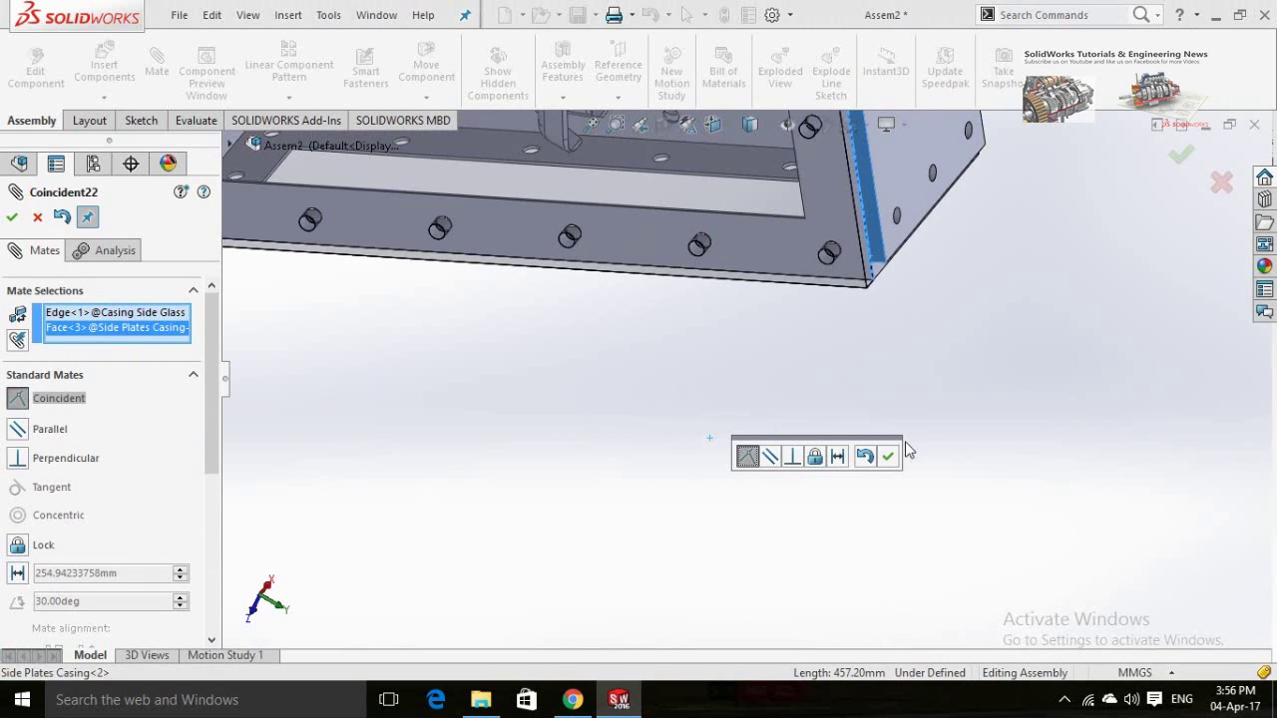
{"action": "left_click", "coordinate": [889, 456]}
Add a coincident mate between the frame's lower open face and the copied end plate's short edge face, and finish mating.
{"action": "middle_click_drag", "start_coordinate": [940, 393], "coordinate": [930, 282]}
{"action": "left_click", "coordinate": [895, 334]}
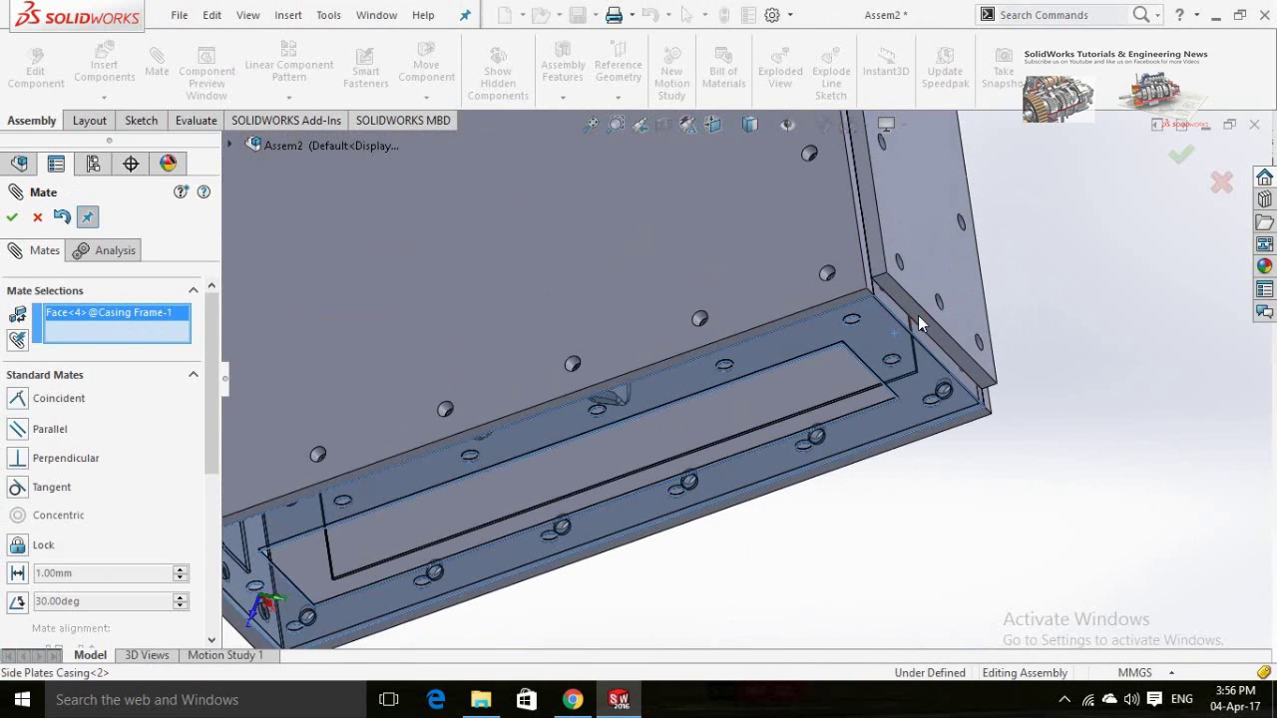
{"action": "left_click", "coordinate": [920, 325]}
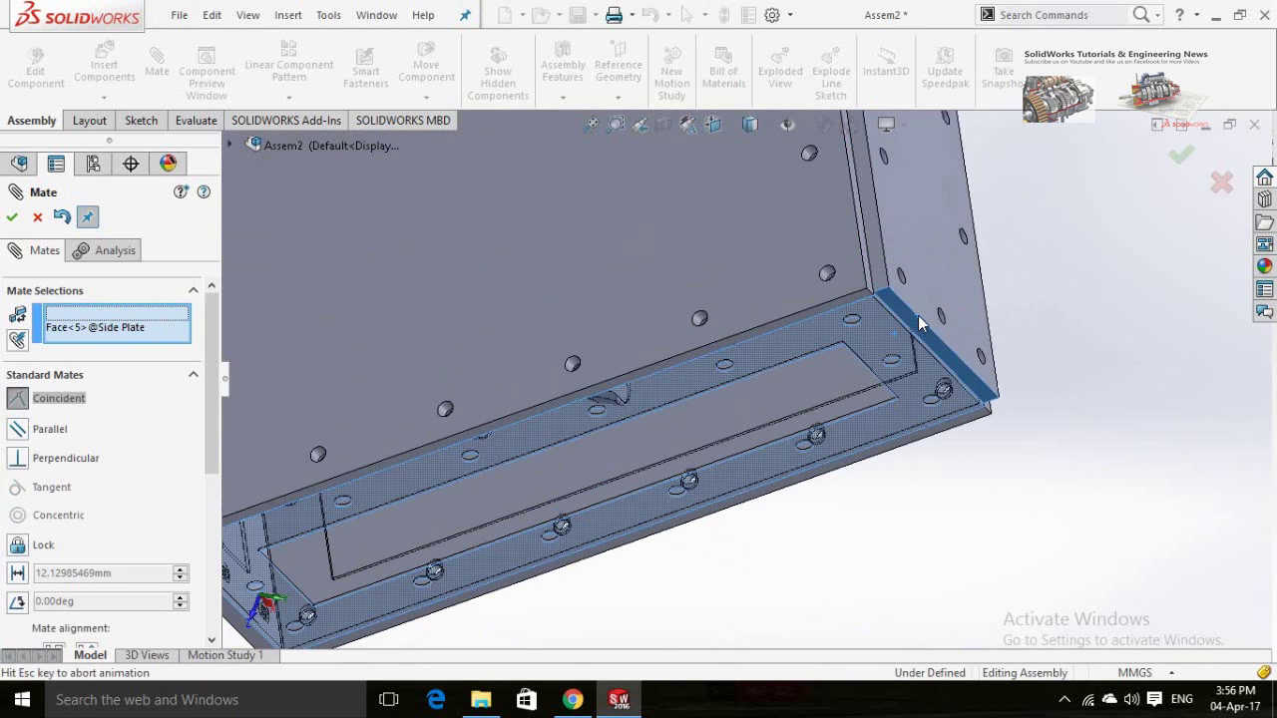
{"action": "left_click", "coordinate": [1130, 293]}
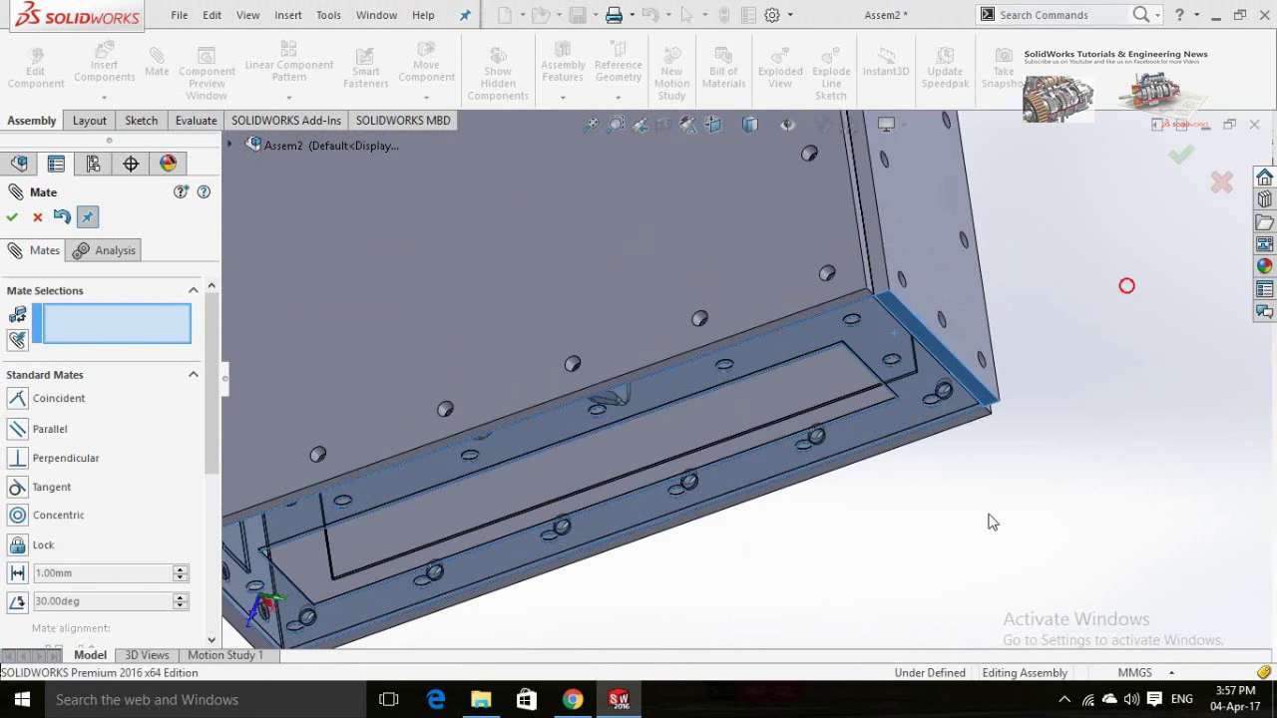
{"action": "middle_click_drag", "start_coordinate": [850, 502], "coordinate": [918, 508]}
{"action": "left_click", "coordinate": [679, 331]}
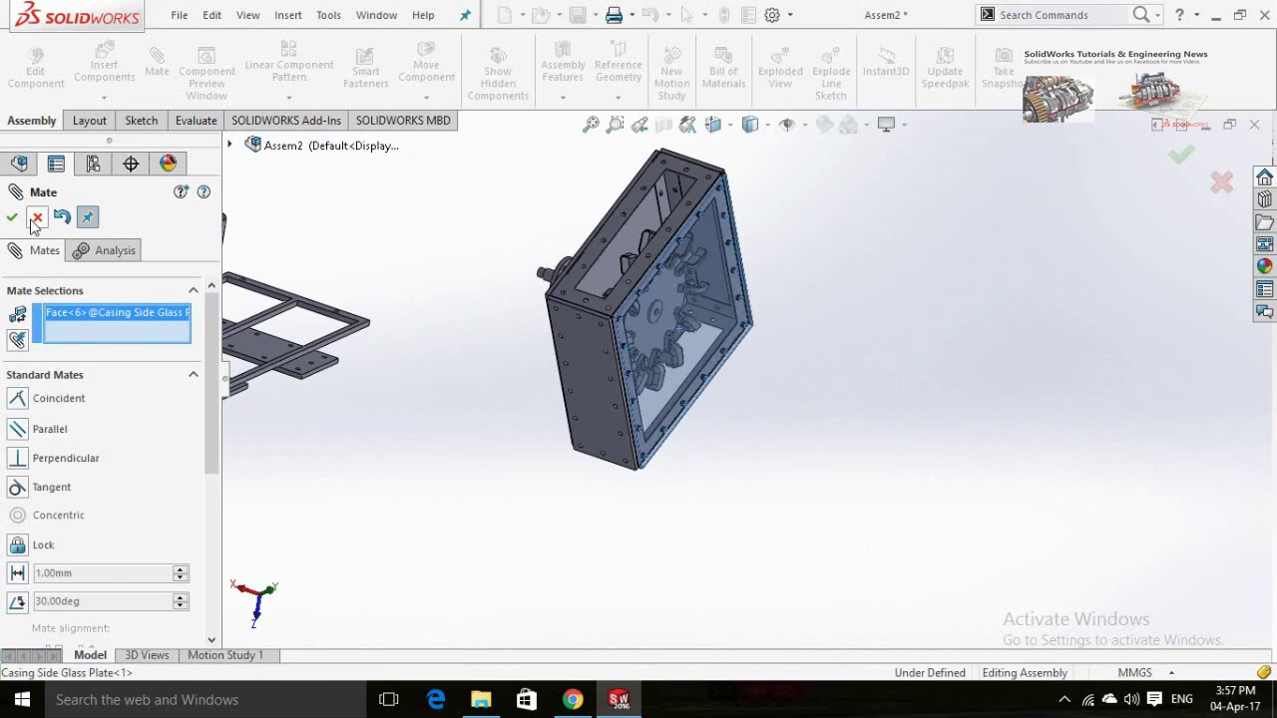
{"action": "key", "text": "Escape"}
{"action": "left_click", "coordinate": [773, 564]}
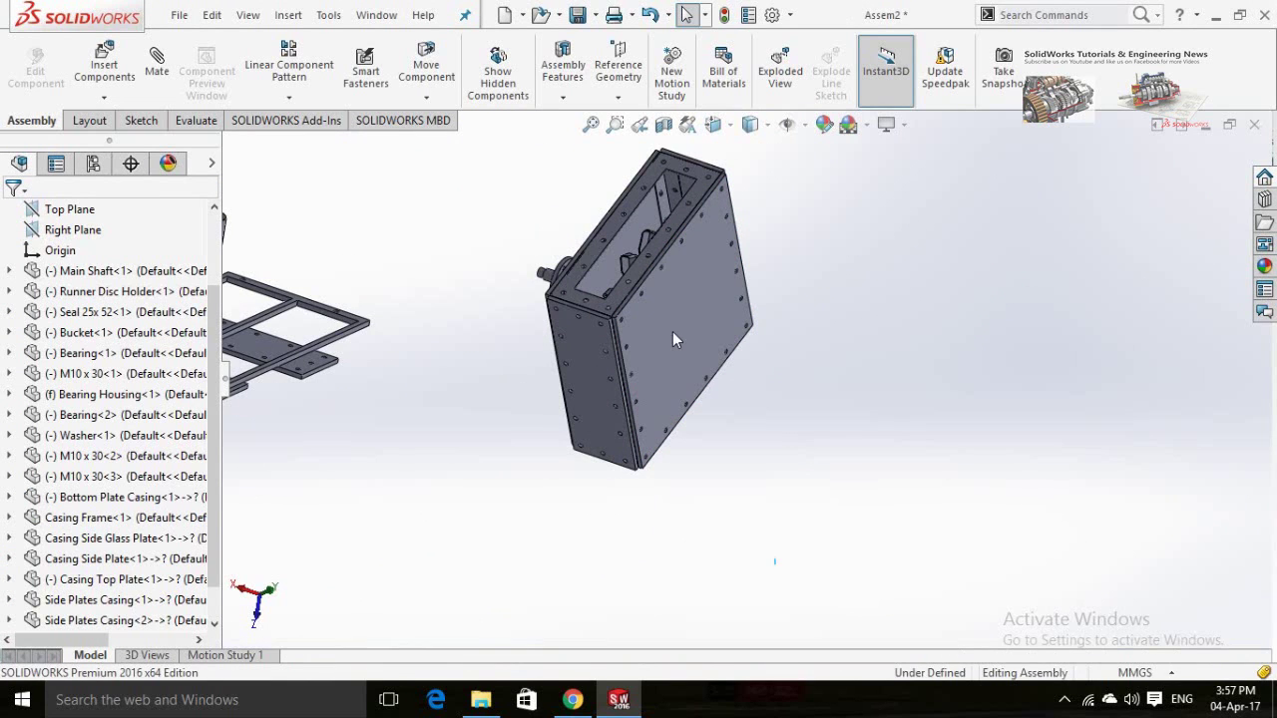
Make the casing side glass plate and both casing end plates transparent.
{"action": "left_click", "coordinate": [672, 339]}
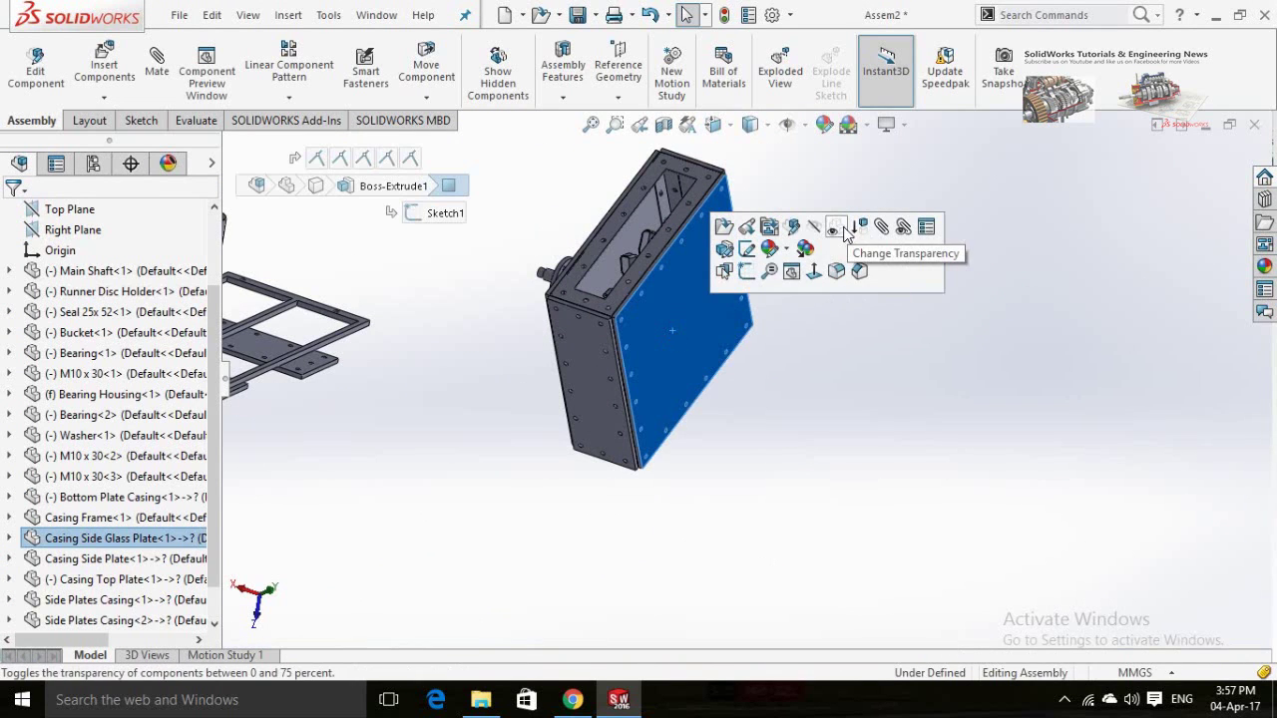
{"action": "left_click", "coordinate": [845, 232]}
{"action": "left_click", "coordinate": [590, 421]}
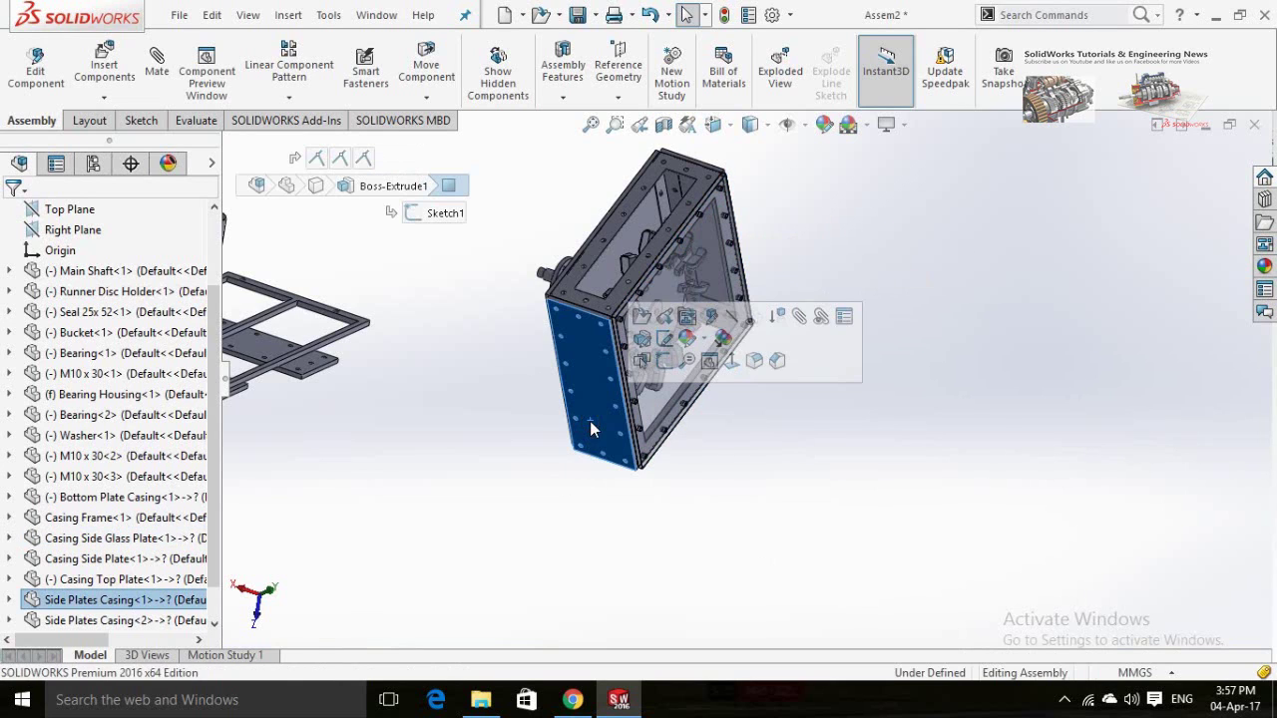
{"action": "left_click", "coordinate": [756, 319]}
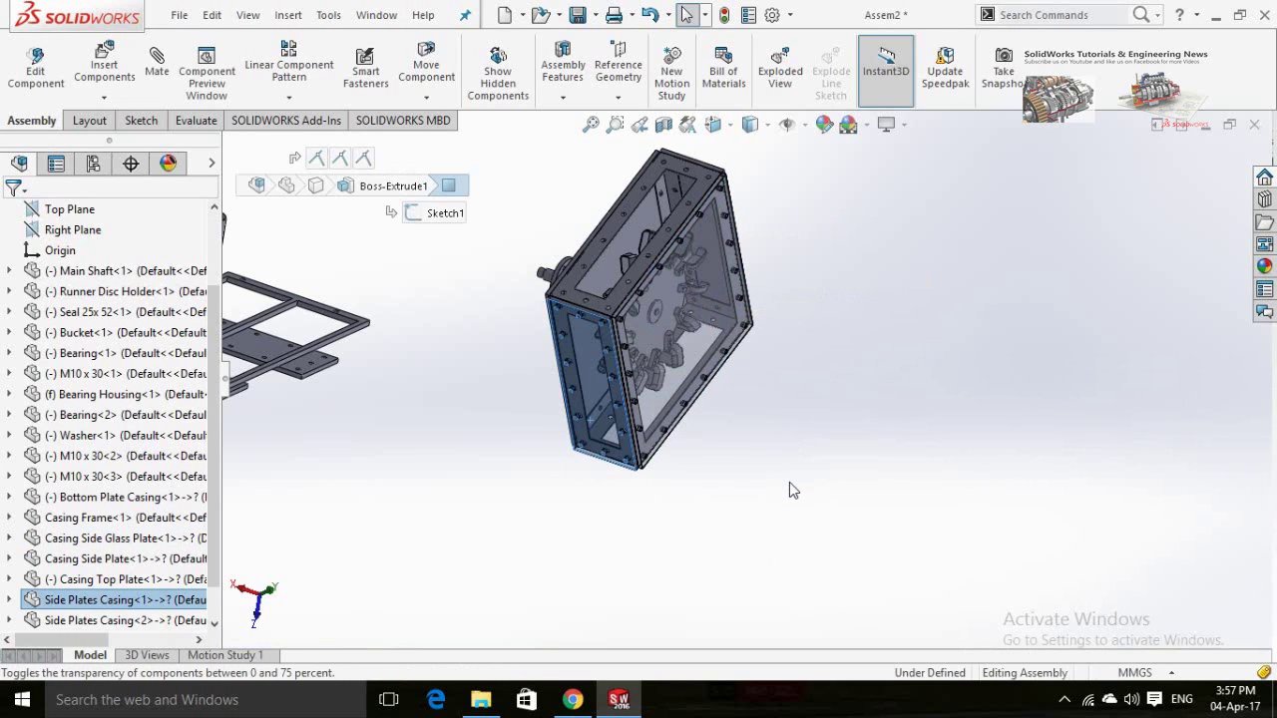
{"action": "middle_click_drag", "start_coordinate": [789, 482], "coordinate": [762, 332]}
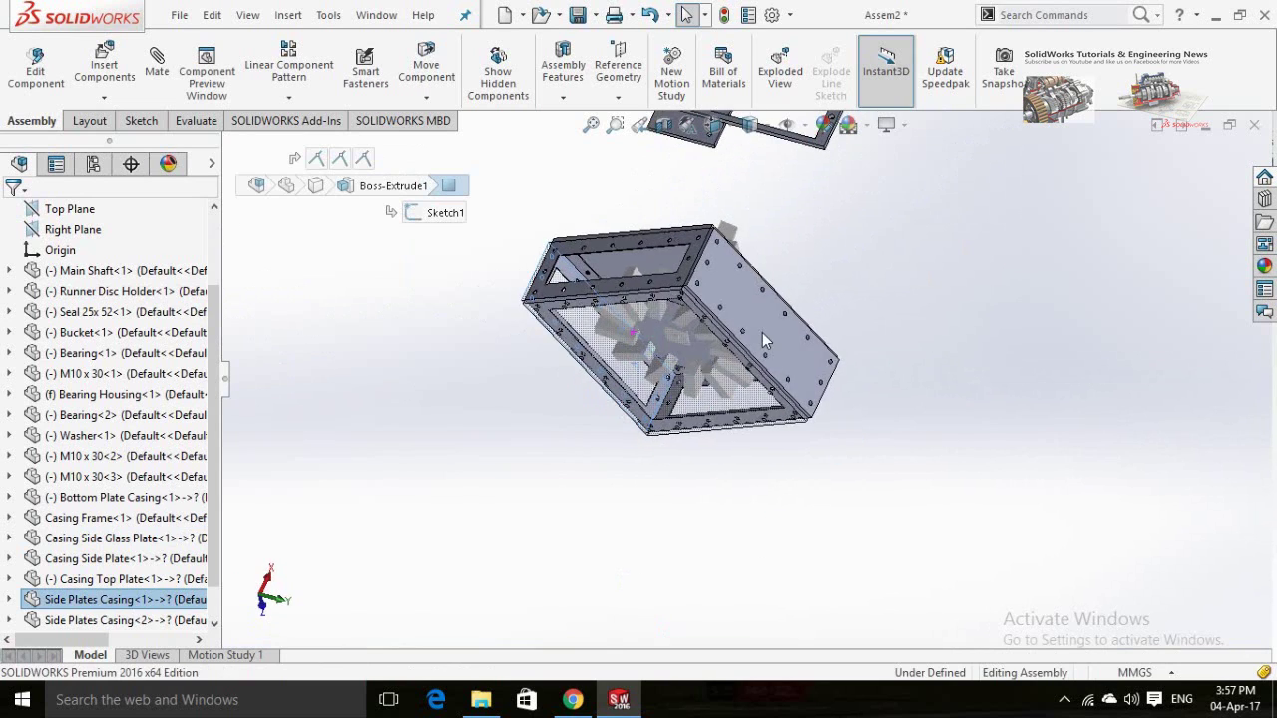
{"action": "left_click", "coordinate": [762, 332]}
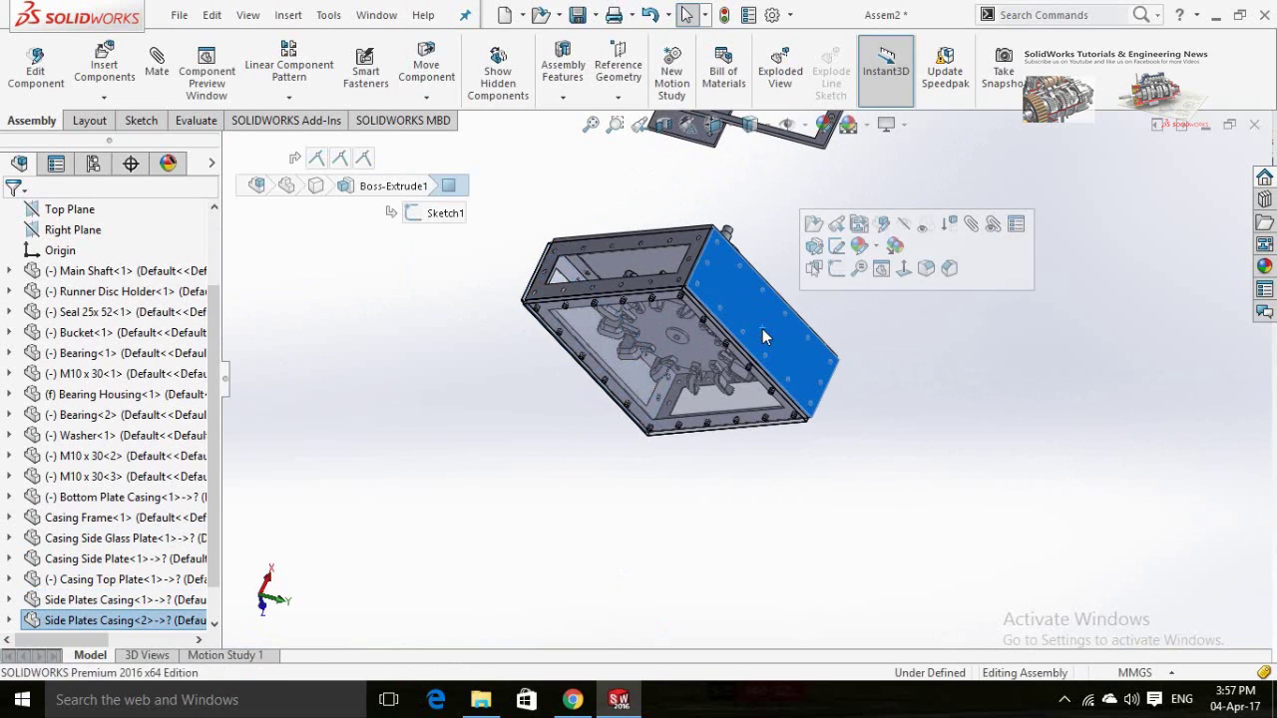
{"action": "left_click", "coordinate": [926, 228]}
{"action": "left_click", "coordinate": [782, 475]}
{"action": "middle_click_drag", "start_coordinate": [776, 476], "coordinate": [879, 357]}
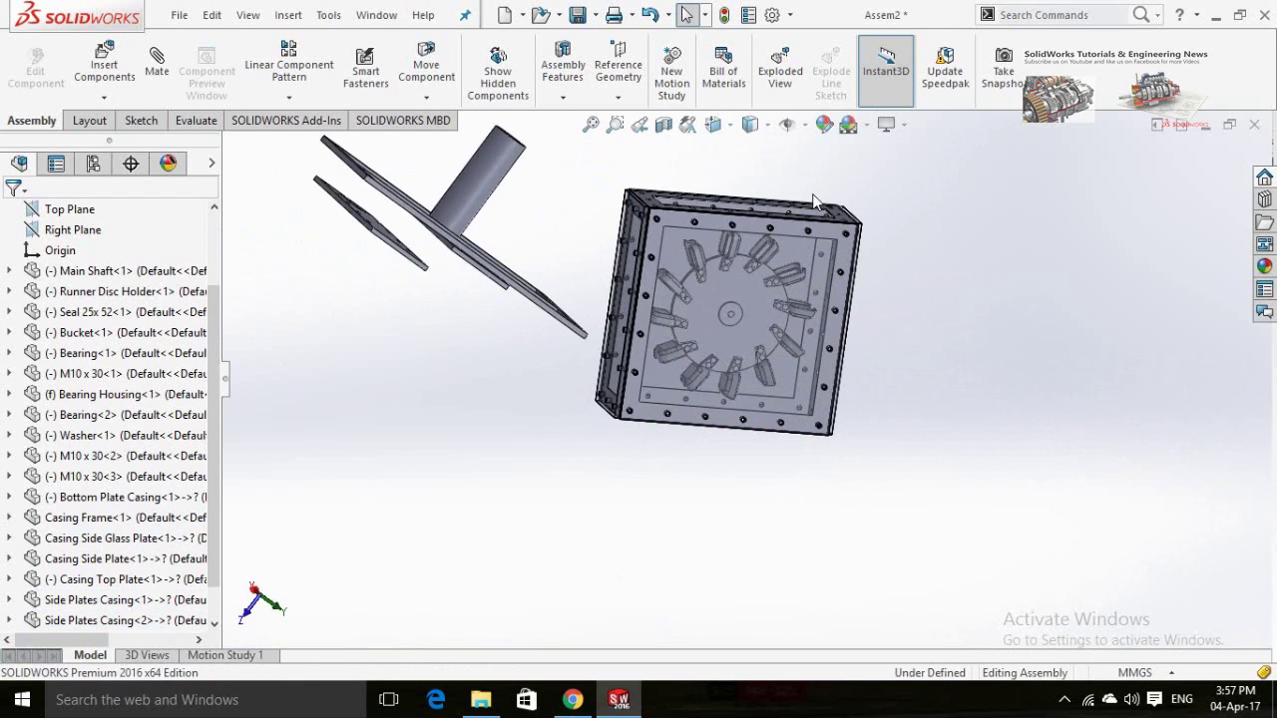
Add a coincident mate between the casing top plate's large face and the casing frame's upper open face.
{"action": "middle_click_drag", "start_coordinate": [427, 361], "coordinate": [392, 236]}
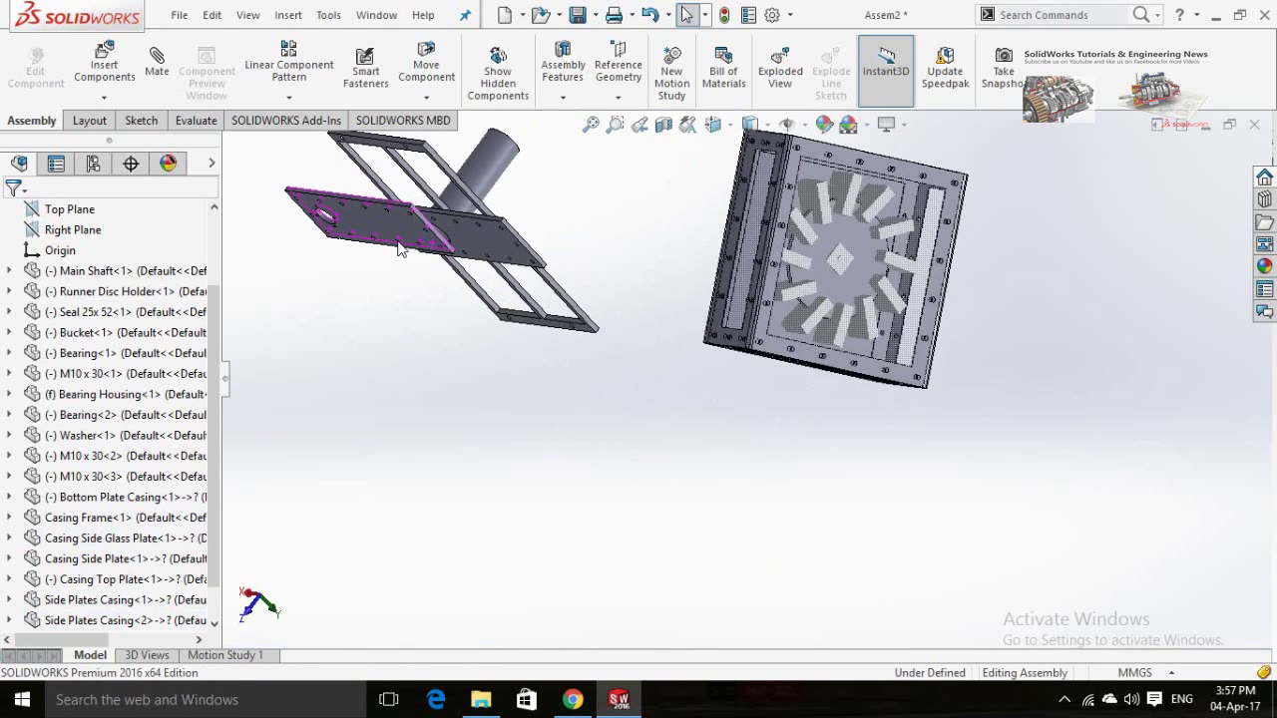
{"action": "left_click_drag", "start_coordinate": [391, 231], "coordinate": [383, 229]}
{"action": "left_click", "coordinate": [385, 232]}
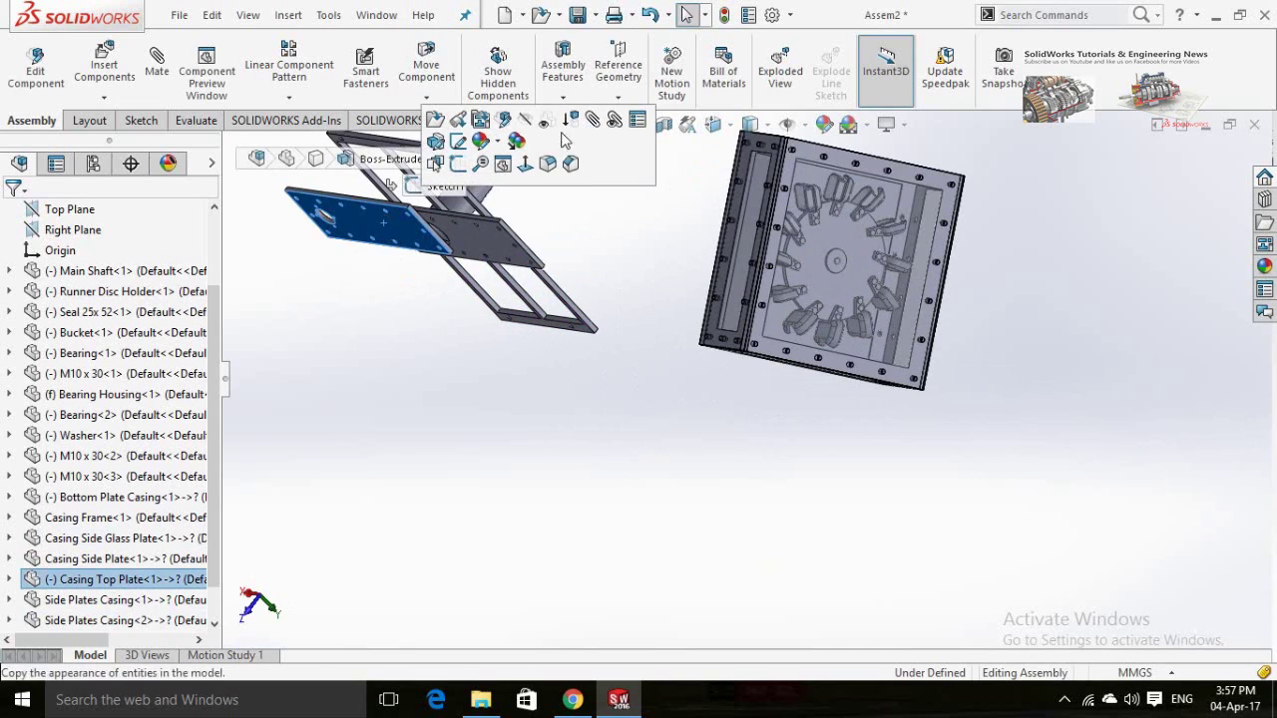
{"action": "key", "text": "m"}
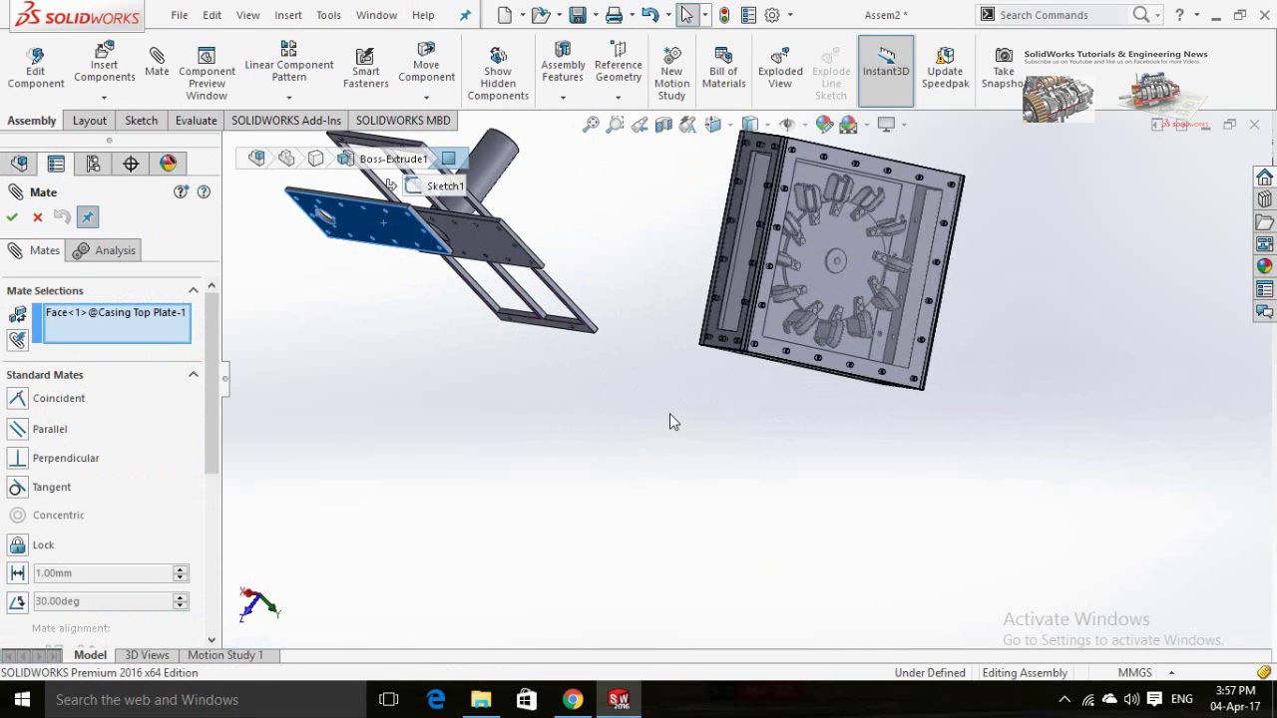
{"action": "middle_click_drag", "start_coordinate": [669, 413], "coordinate": [823, 409]}
{"action": "scroll", "coordinate": [823, 409], "scroll_direction": "down", "scroll_amount": 8}
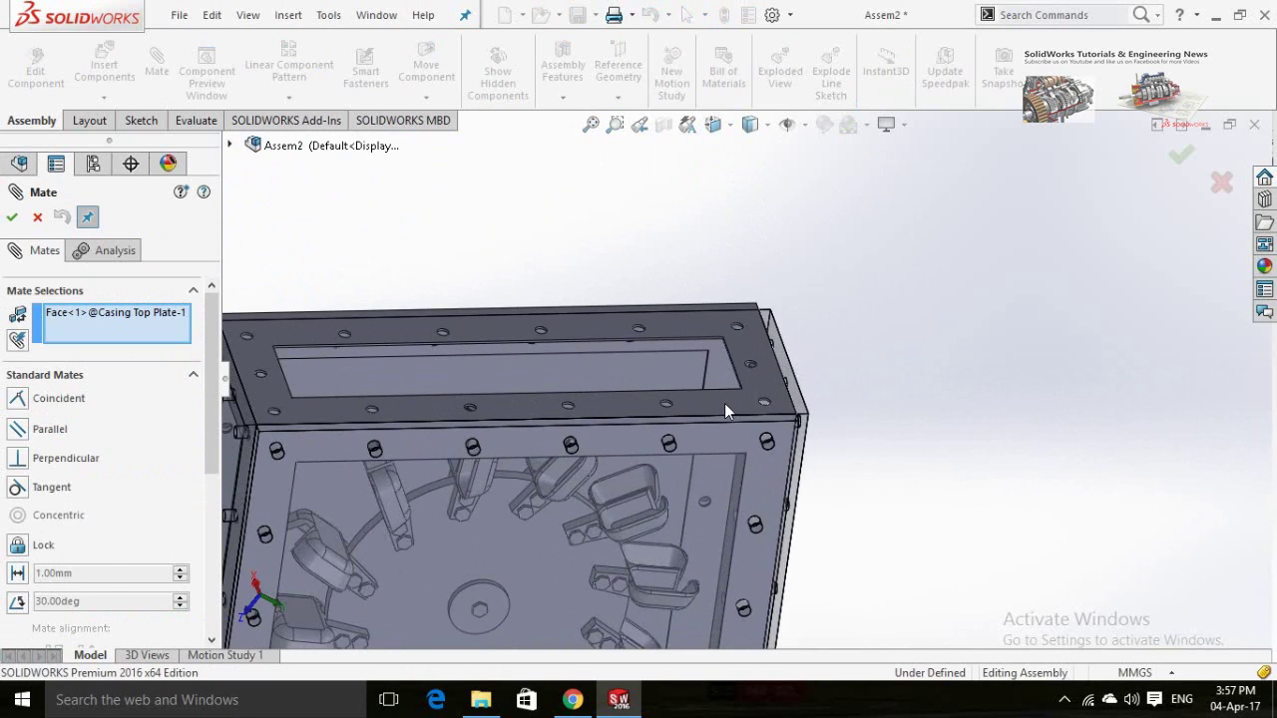
{"action": "left_click", "coordinate": [724, 403]}
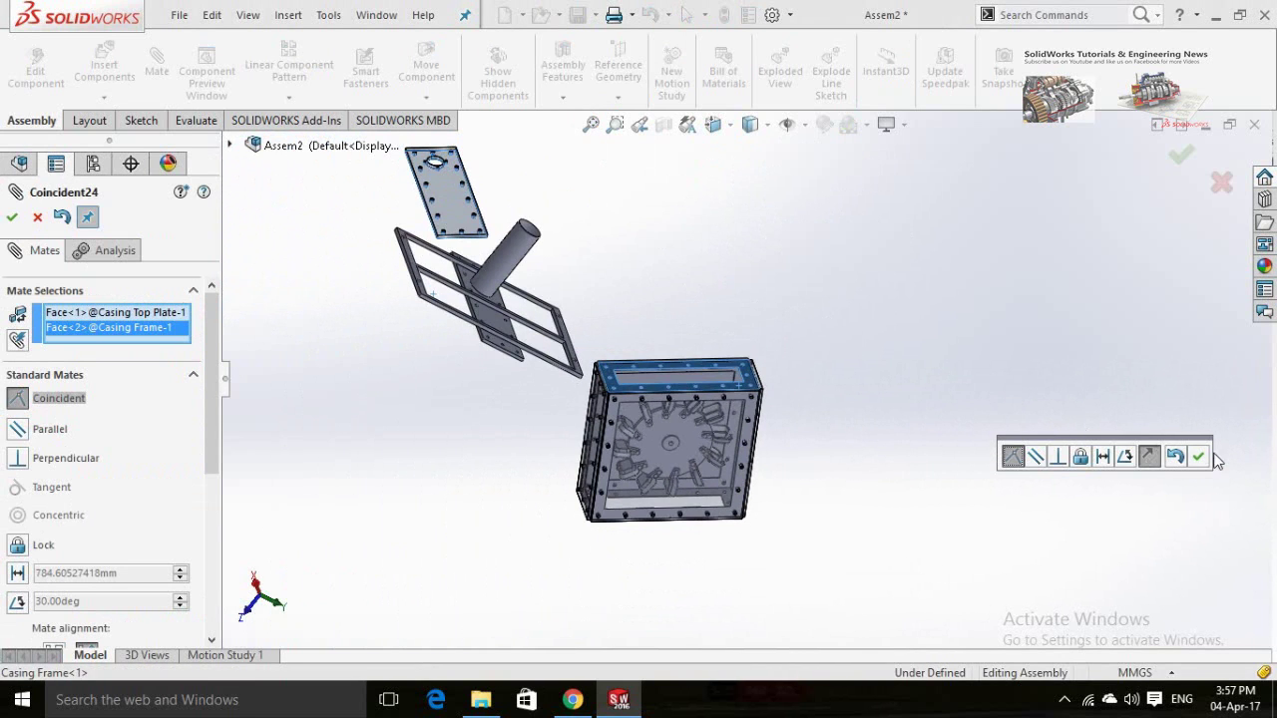
{"action": "left_click", "coordinate": [1149, 455]}
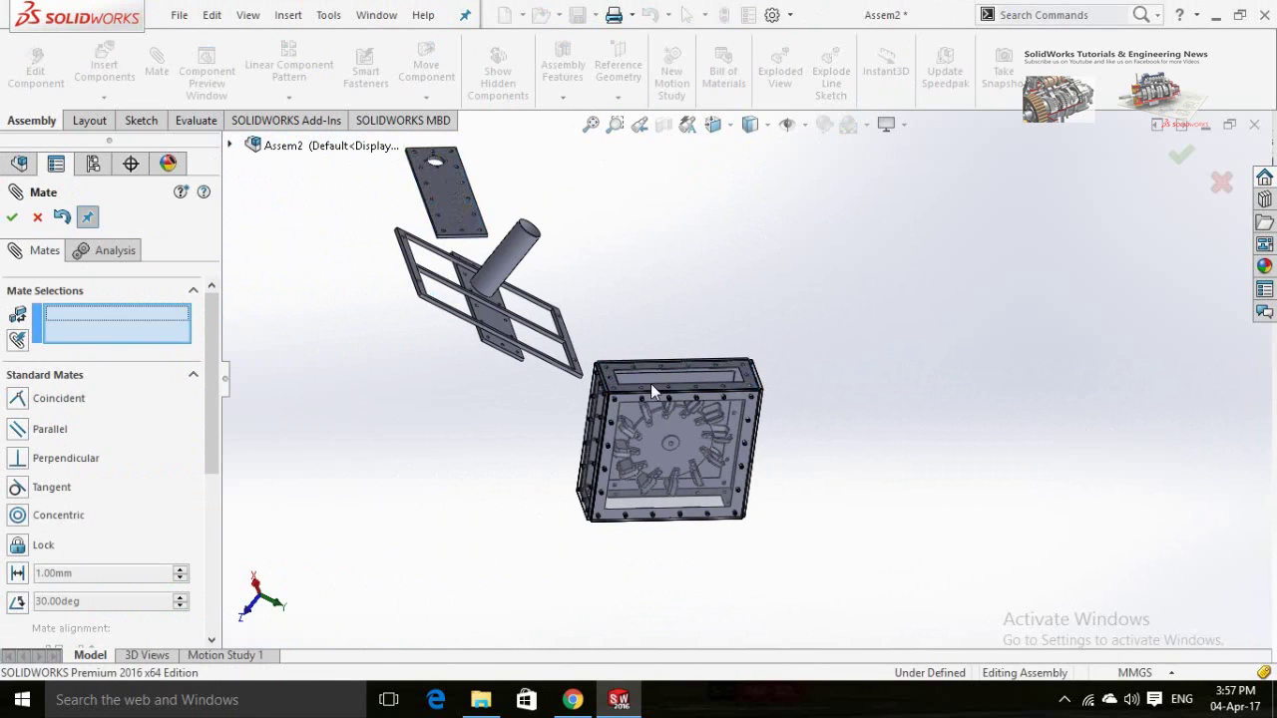
Add a coincident mate with flipped alignment between the frame's glass-side face and the top plate's long edge face.
{"action": "scroll", "coordinate": [650, 389], "scroll_direction": "down", "scroll_amount": 5}
{"action": "left_click", "coordinate": [672, 417]}
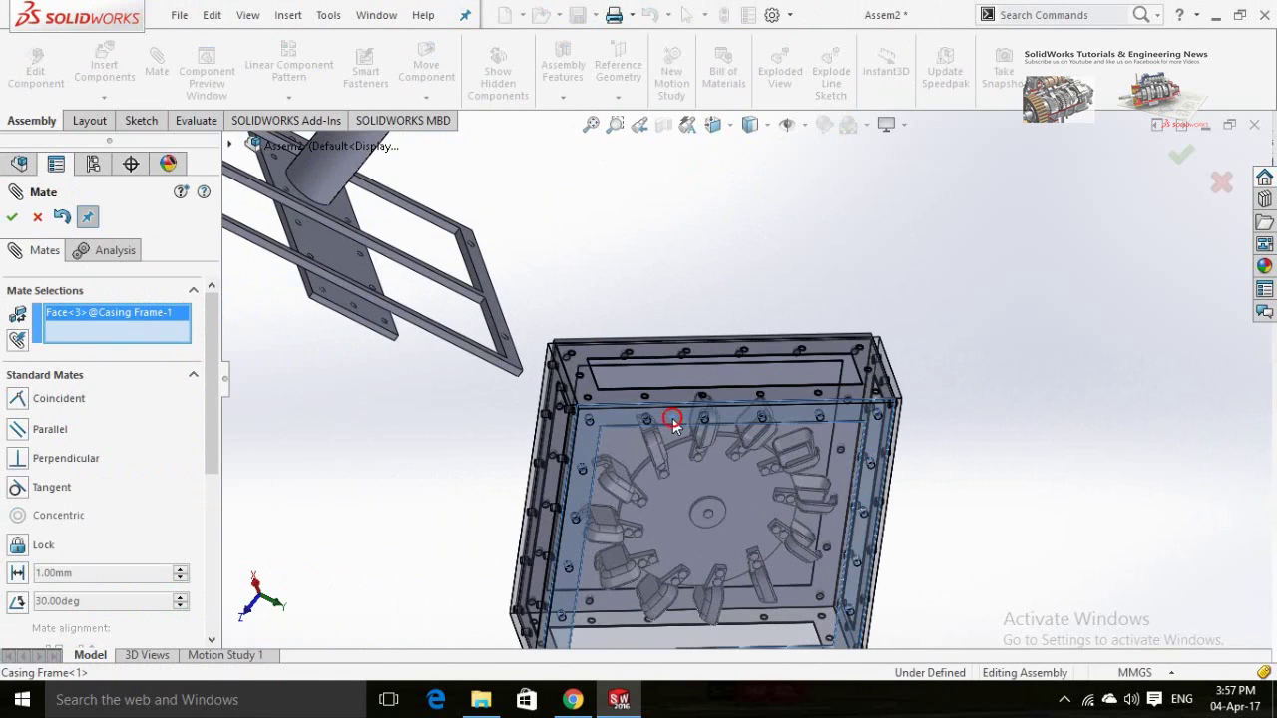
{"action": "mouse_move", "coordinate": [632, 219]}
{"action": "middle_mouse_down"}
{"action": "mouse_move", "coordinate": [641, 285]}
{"action": "mouse_move", "coordinate": [588, 195]}
{"action": "mouse_move", "coordinate": [555, 214]}
{"action": "mouse_move", "coordinate": [615, 236]}
{"action": "middle_mouse_up"}
{"action": "scroll", "coordinate": [615, 236], "scroll_direction": "down", "scroll_amount": 6}
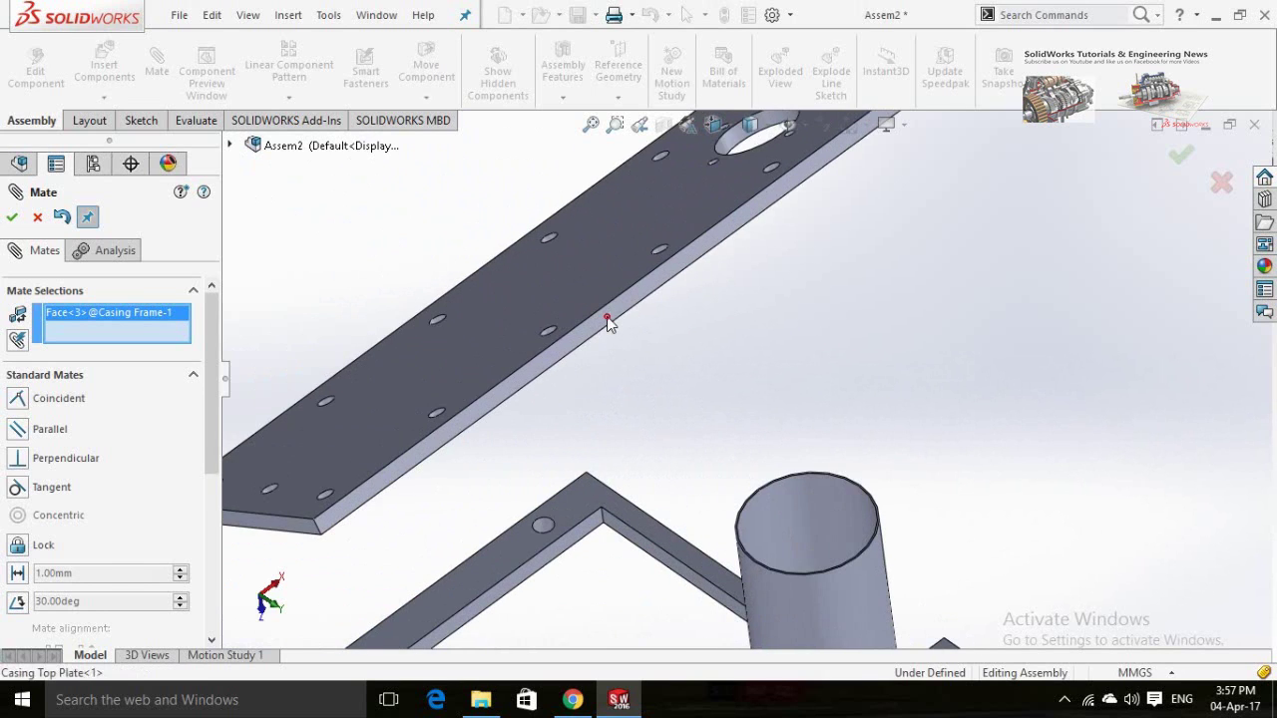
{"action": "left_click", "coordinate": [606, 324]}
{"action": "scroll", "coordinate": [648, 322], "scroll_direction": "up", "scroll_amount": 8}
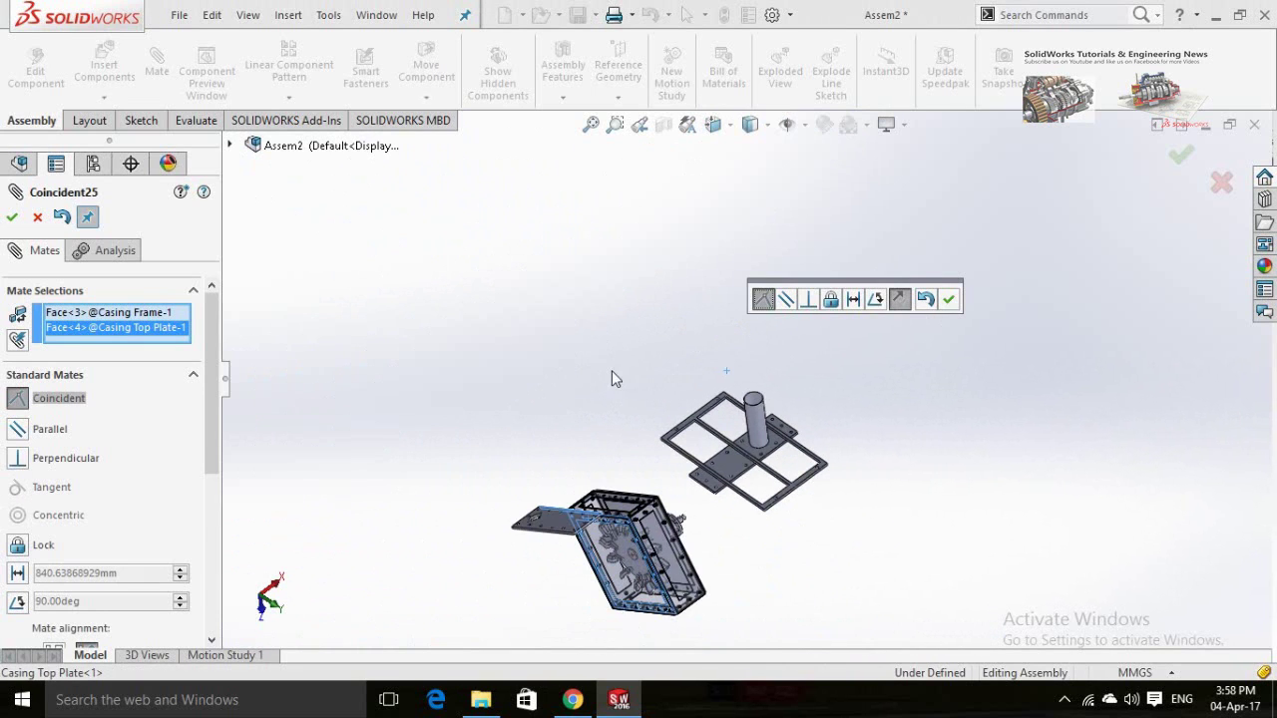
{"action": "middle_click_drag", "start_coordinate": [612, 377], "coordinate": [901, 517]}
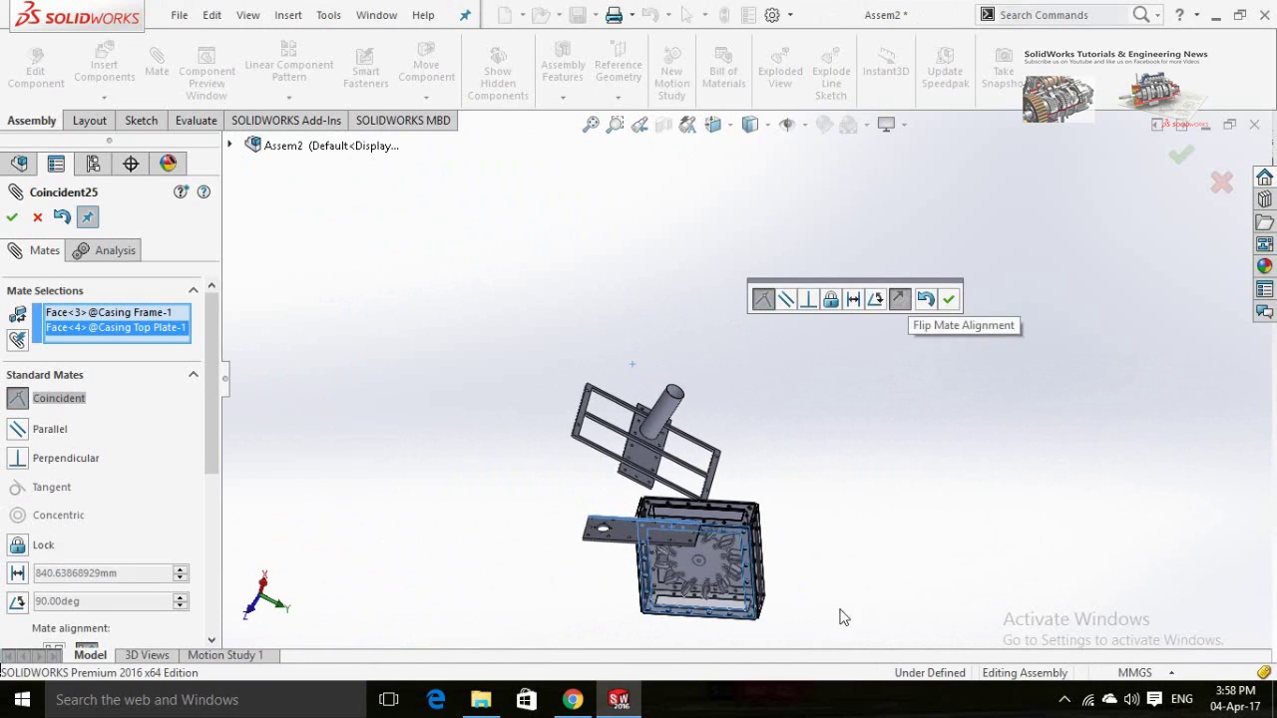
{"action": "scroll", "coordinate": [712, 626], "scroll_direction": "down", "scroll_amount": 4}
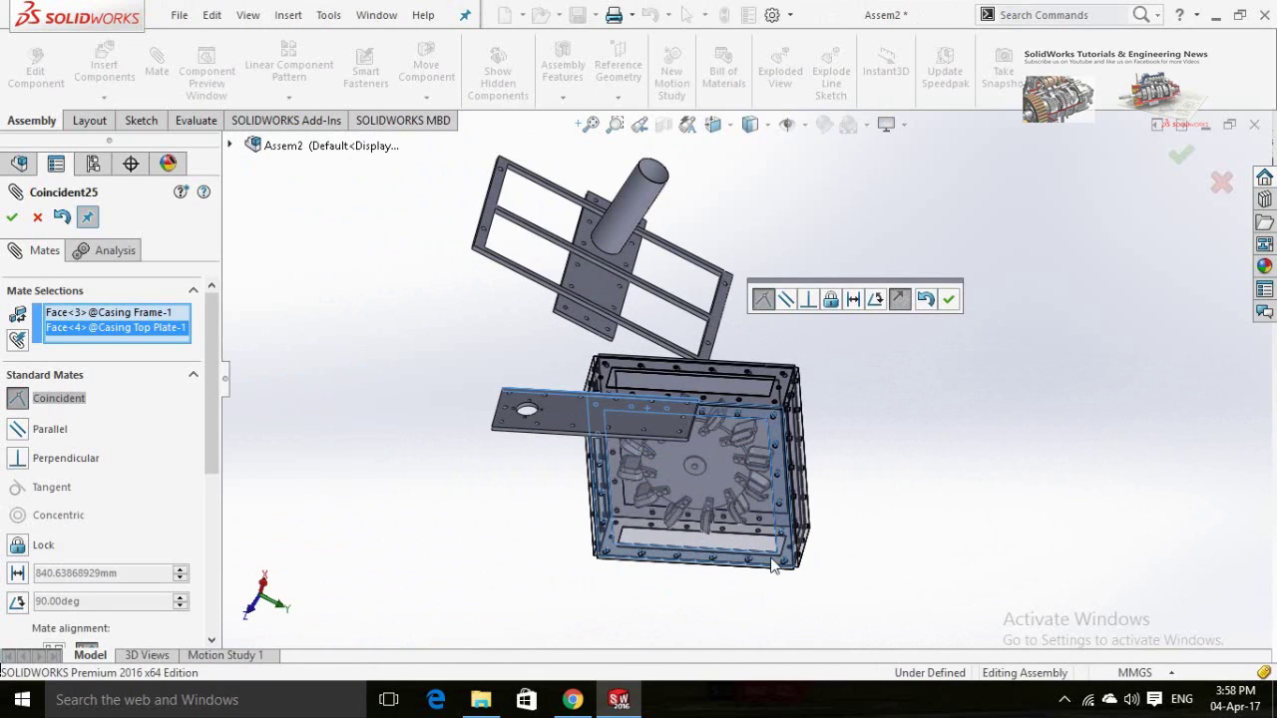
{"action": "scroll", "coordinate": [727, 436], "scroll_direction": "down", "scroll_amount": 3}
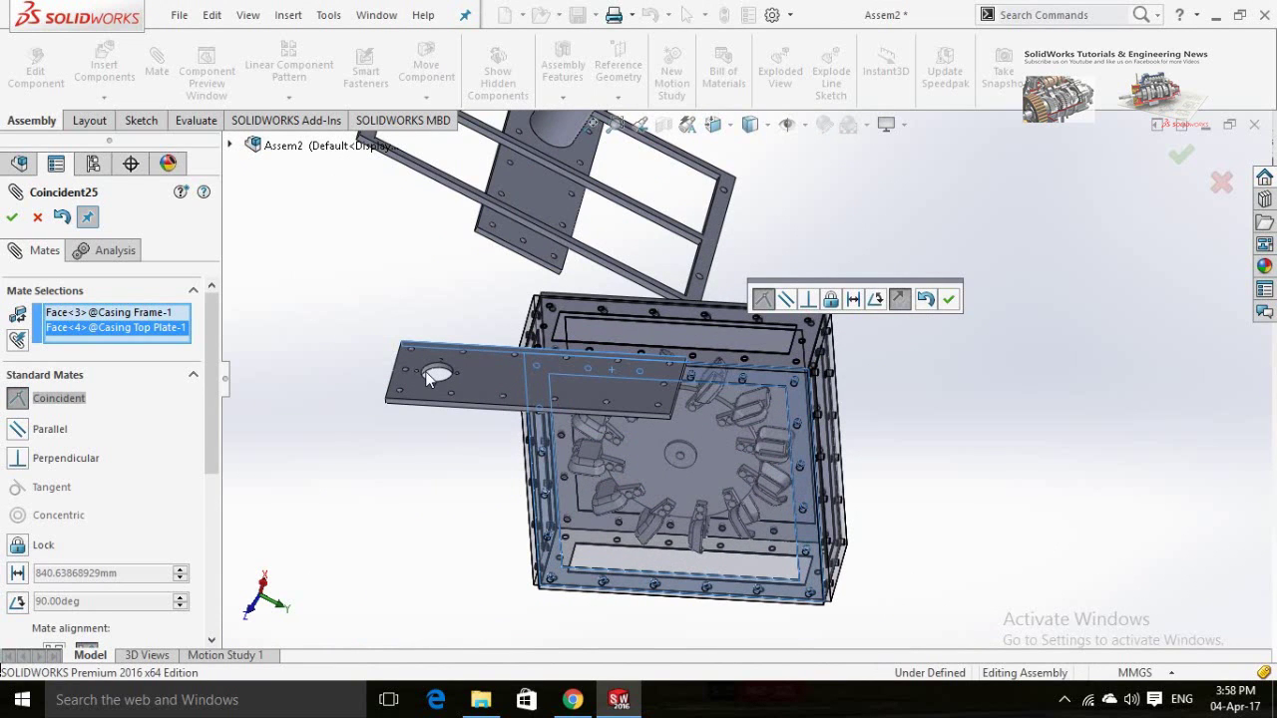
{"action": "left_click", "coordinate": [900, 301]}
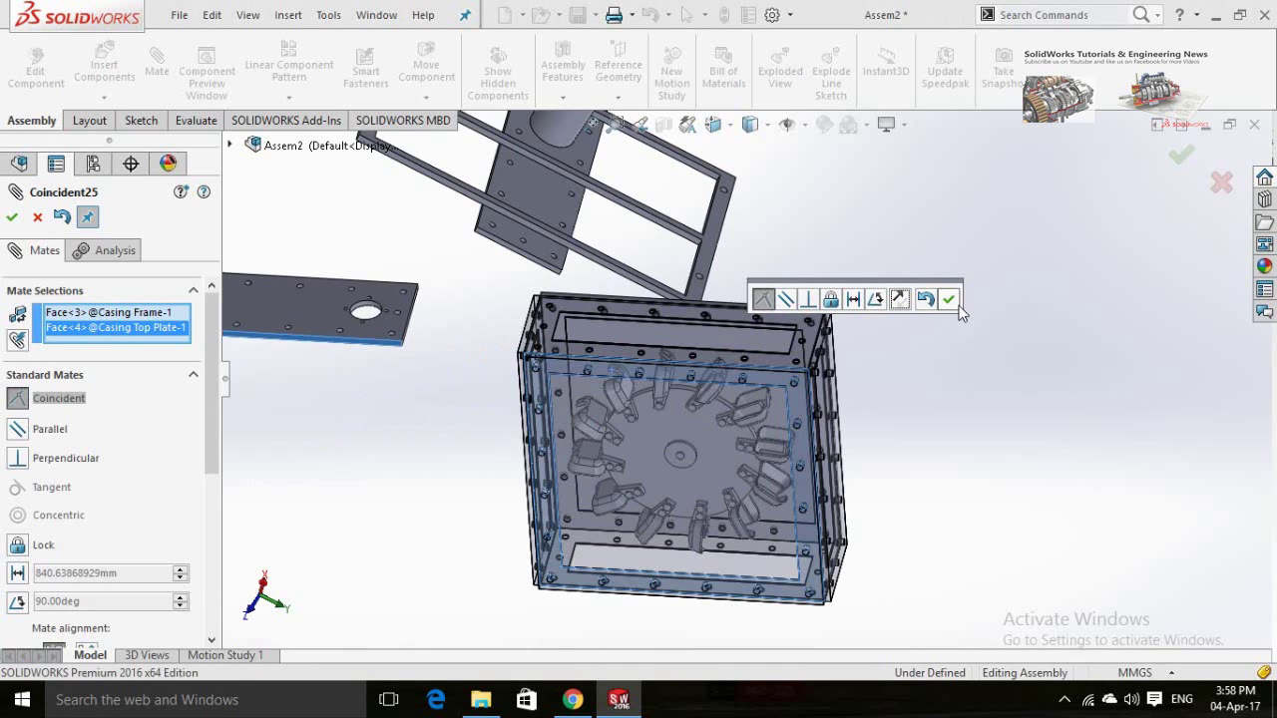
{"action": "left_click", "coordinate": [944, 299]}
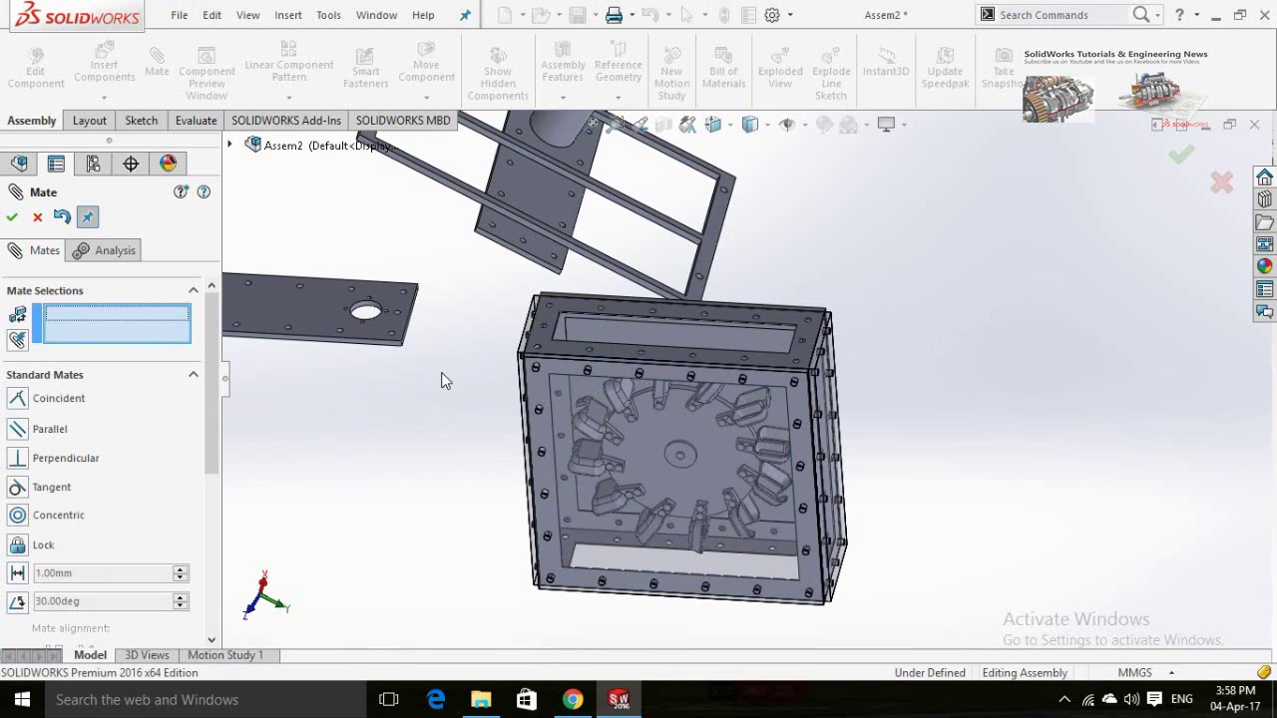
Add a coincident mate between the frame's end face and the short edge face of the top plate near its large hole.
{"action": "middle_click_drag", "start_coordinate": [426, 375], "coordinate": [658, 364]}
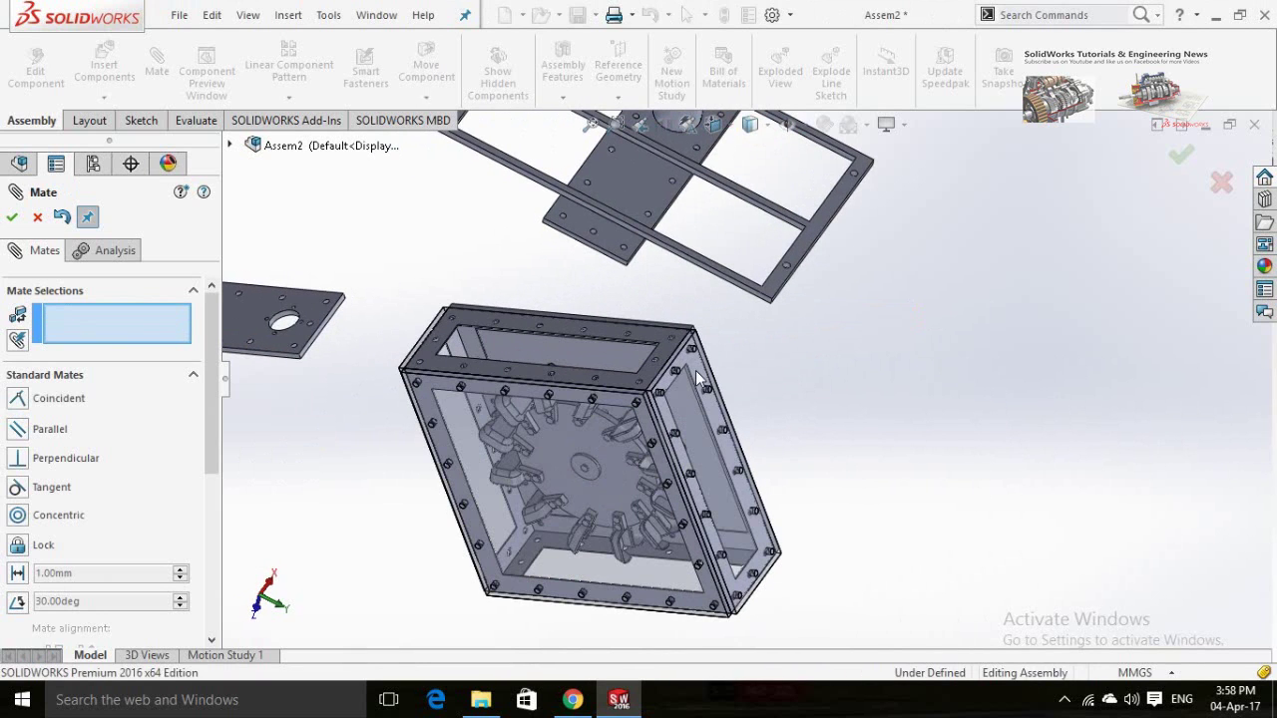
{"action": "left_click", "coordinate": [695, 370]}
{"action": "scroll", "coordinate": [366, 344], "scroll_direction": "down", "scroll_amount": 5}
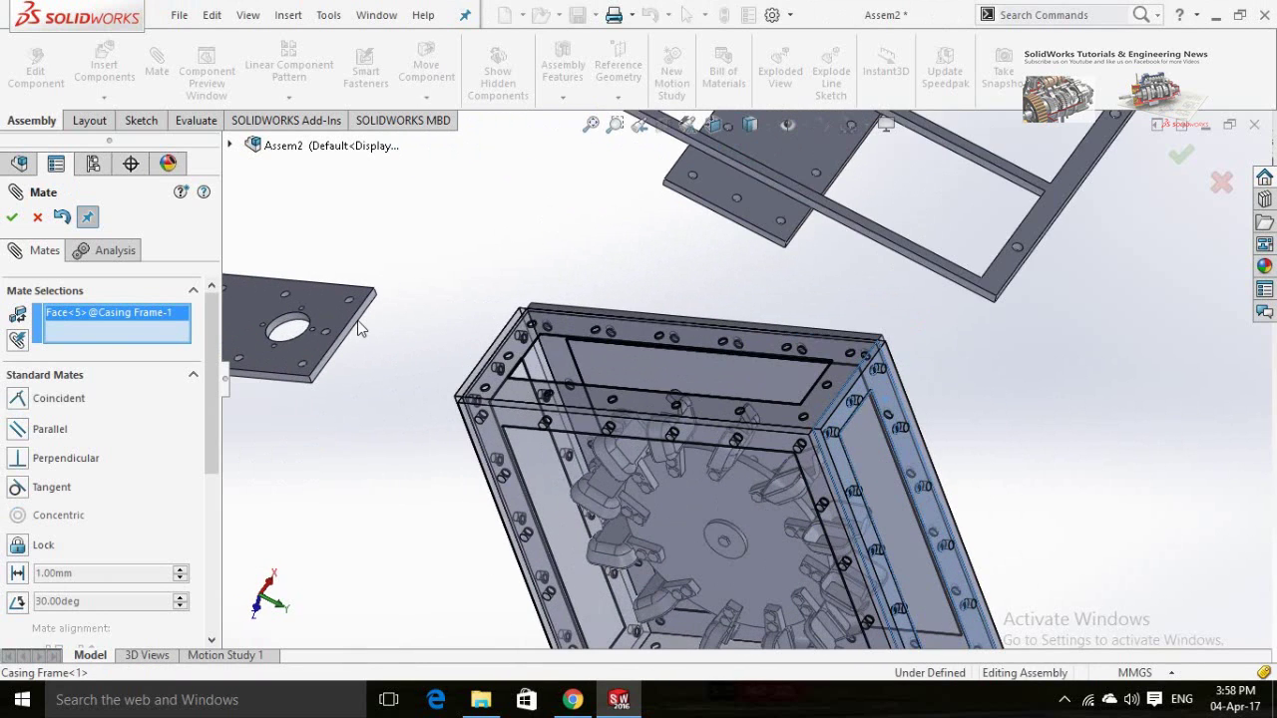
{"action": "scroll", "coordinate": [371, 355], "scroll_direction": "down", "scroll_amount": 2}
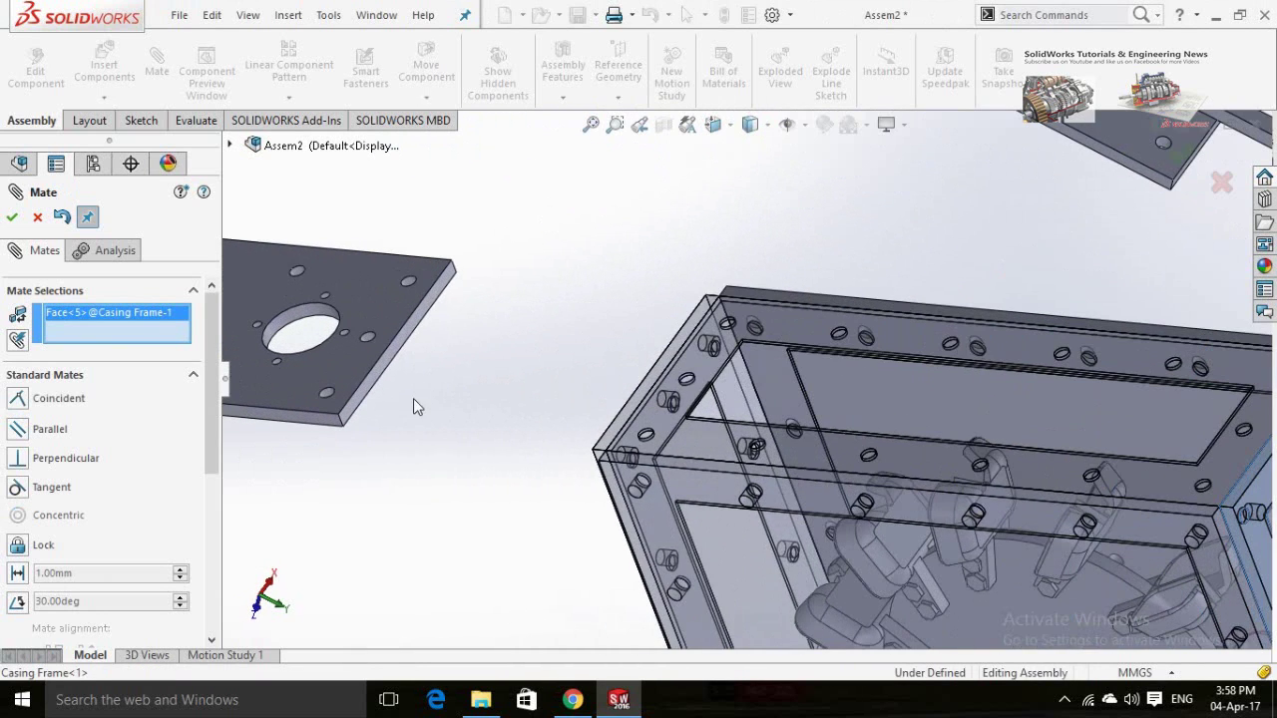
{"action": "left_click", "coordinate": [439, 290]}
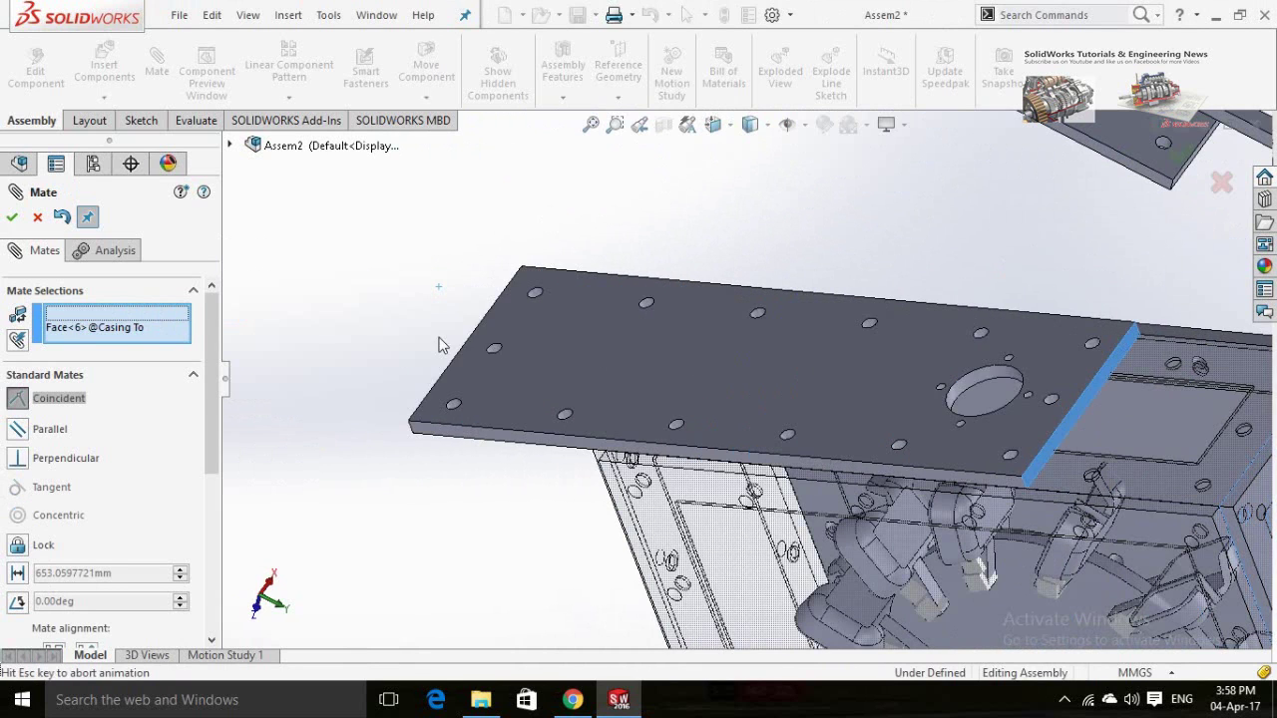
{"action": "left_click", "coordinate": [416, 422]}
{"action": "key", "text": "Left"}
{"action": "key", "text": "Left"}
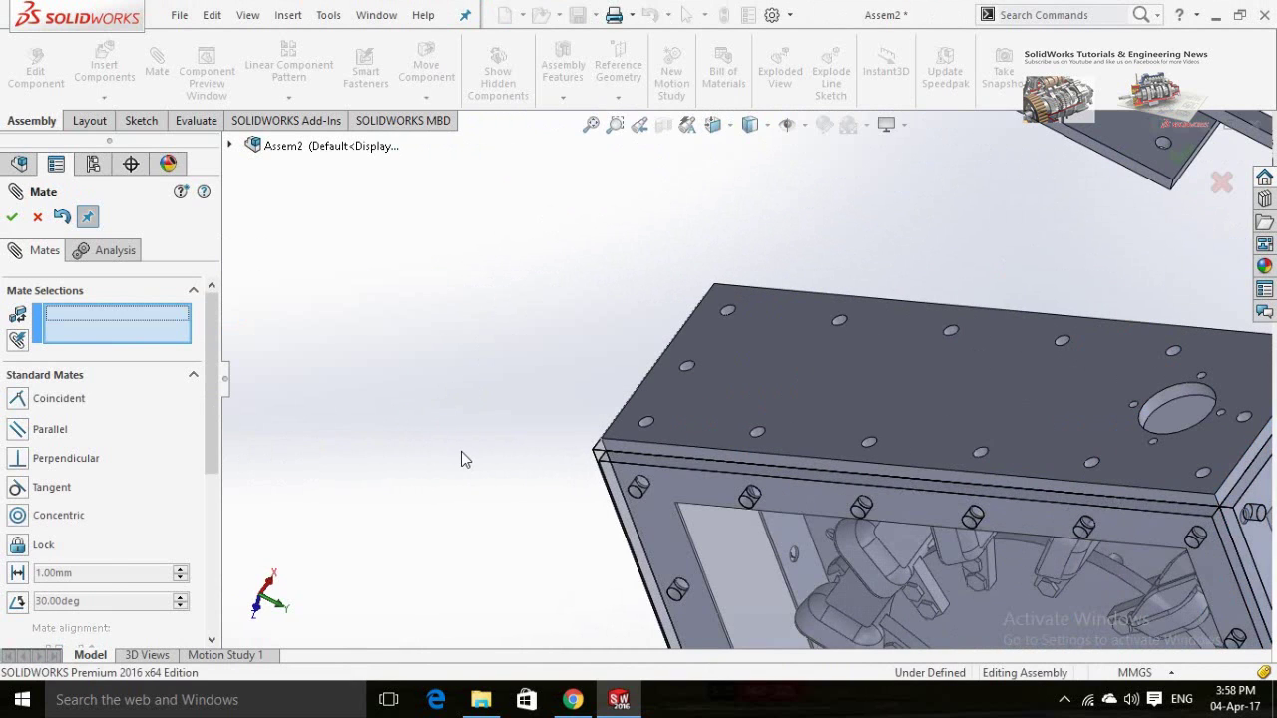
Add a coincident mate with flipped alignment between the bottom plate's large face and the casing frame's lower open face.
{"action": "scroll", "coordinate": [480, 455], "scroll_direction": "up", "scroll_amount": 3}
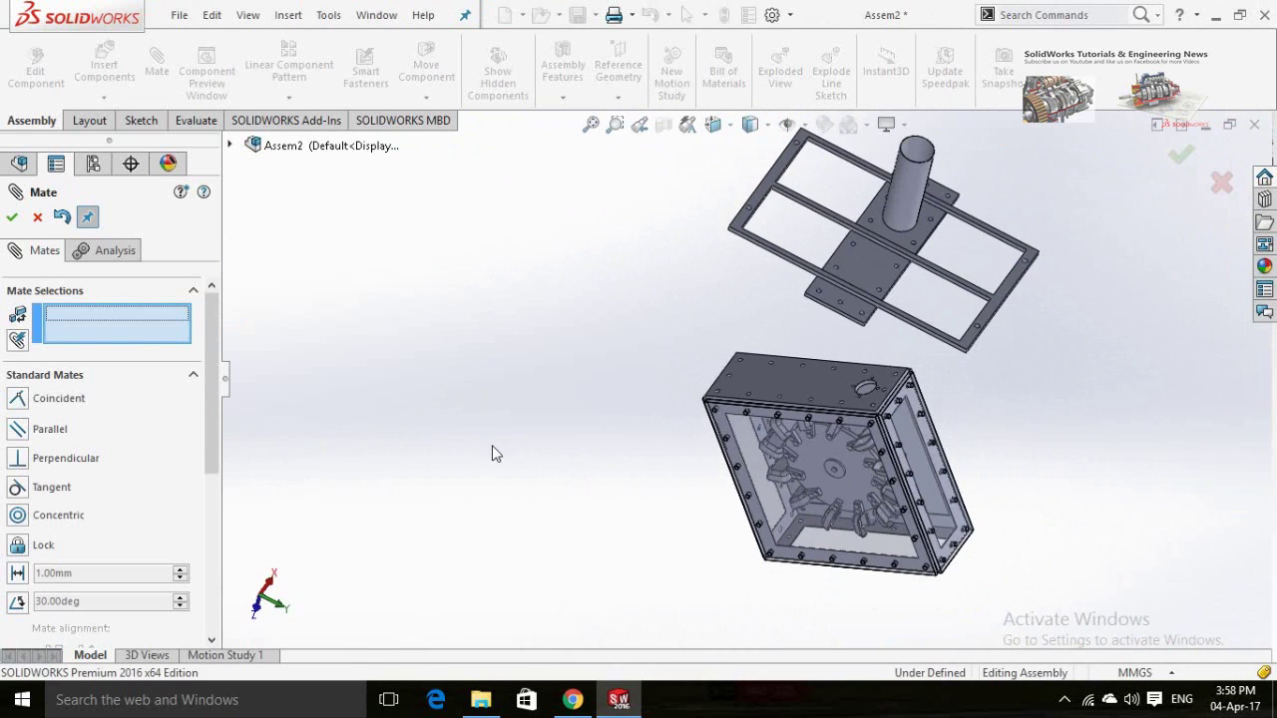
{"action": "middle_click_drag", "start_coordinate": [510, 507], "coordinate": [579, 300]}
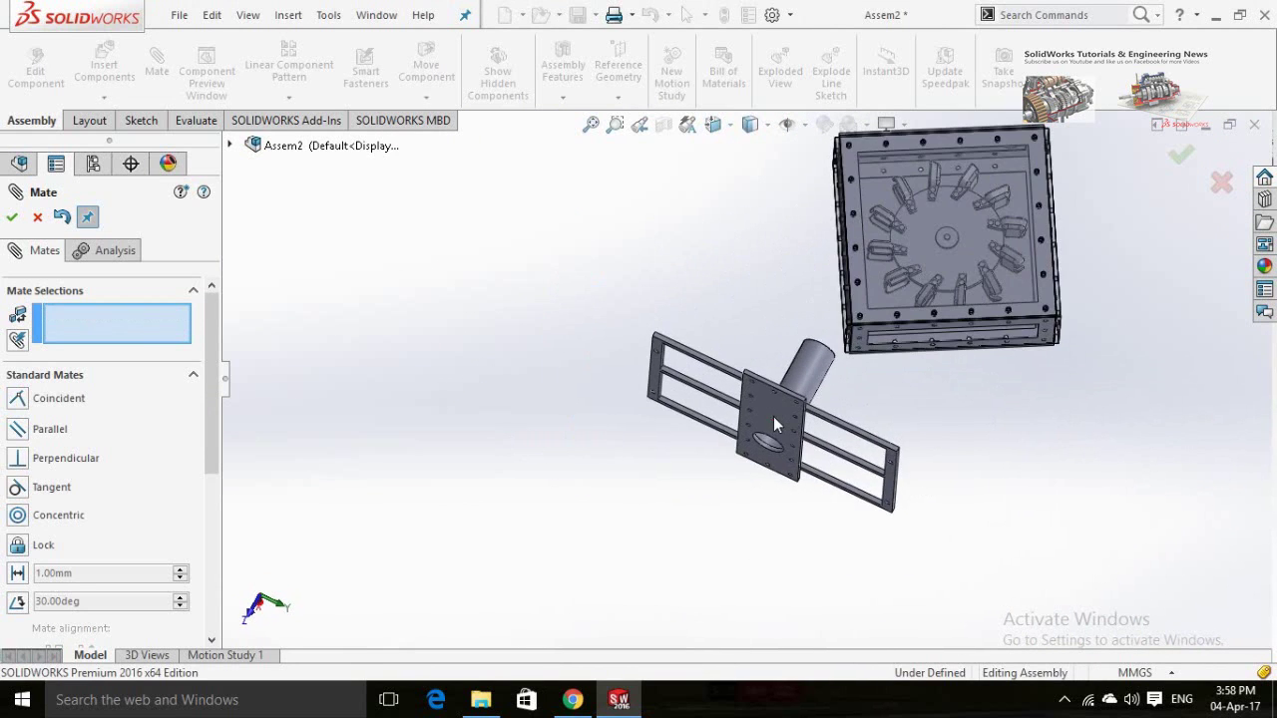
{"action": "left_click", "coordinate": [773, 416]}
{"action": "middle_click_drag", "start_coordinate": [698, 508], "coordinate": [947, 317]}
{"action": "scroll", "coordinate": [949, 321], "scroll_direction": "down", "scroll_amount": 5}
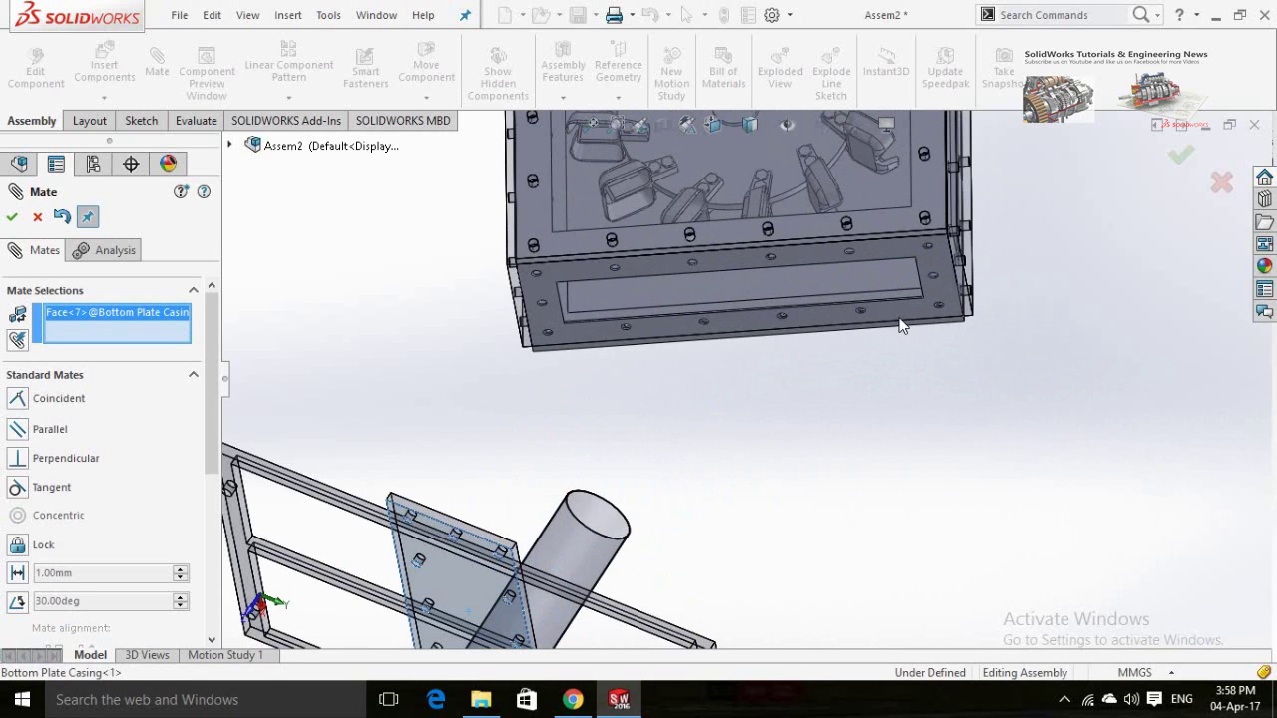
{"action": "left_click", "coordinate": [898, 321]}
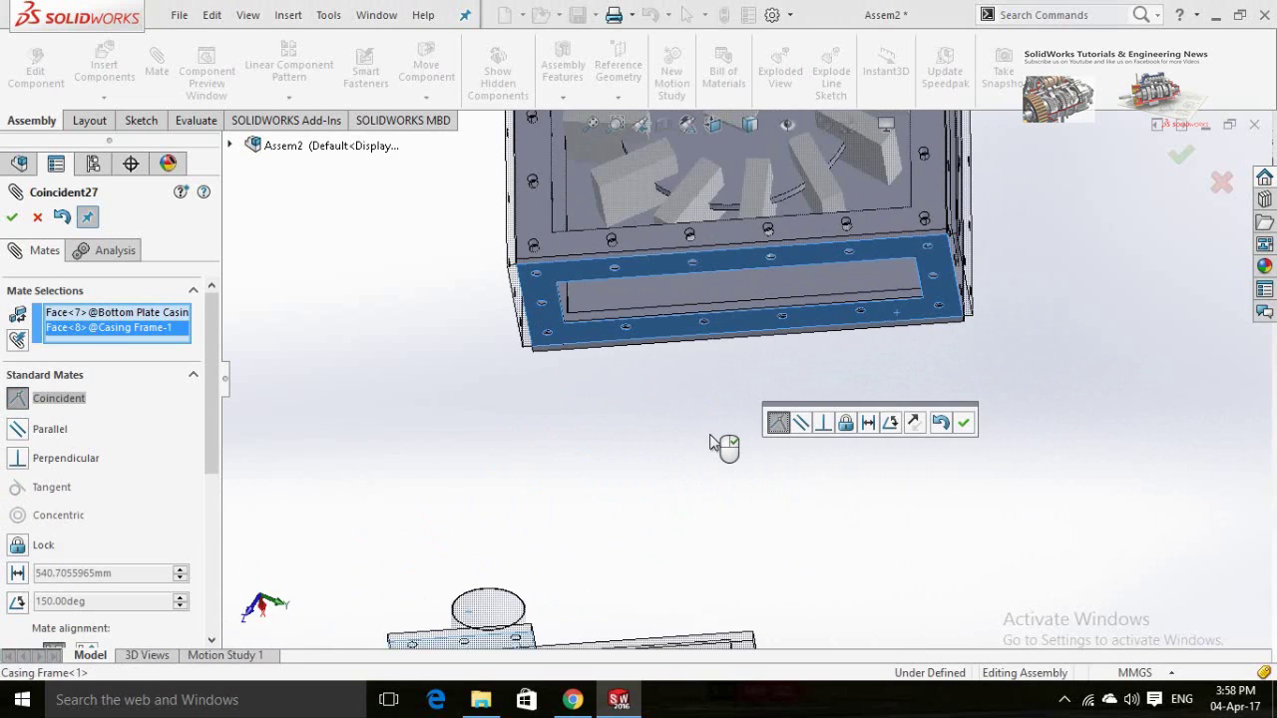
{"action": "scroll", "coordinate": [530, 436], "scroll_direction": "up", "scroll_amount": 5}
{"action": "middle_click_drag", "start_coordinate": [528, 436], "coordinate": [926, 500]}
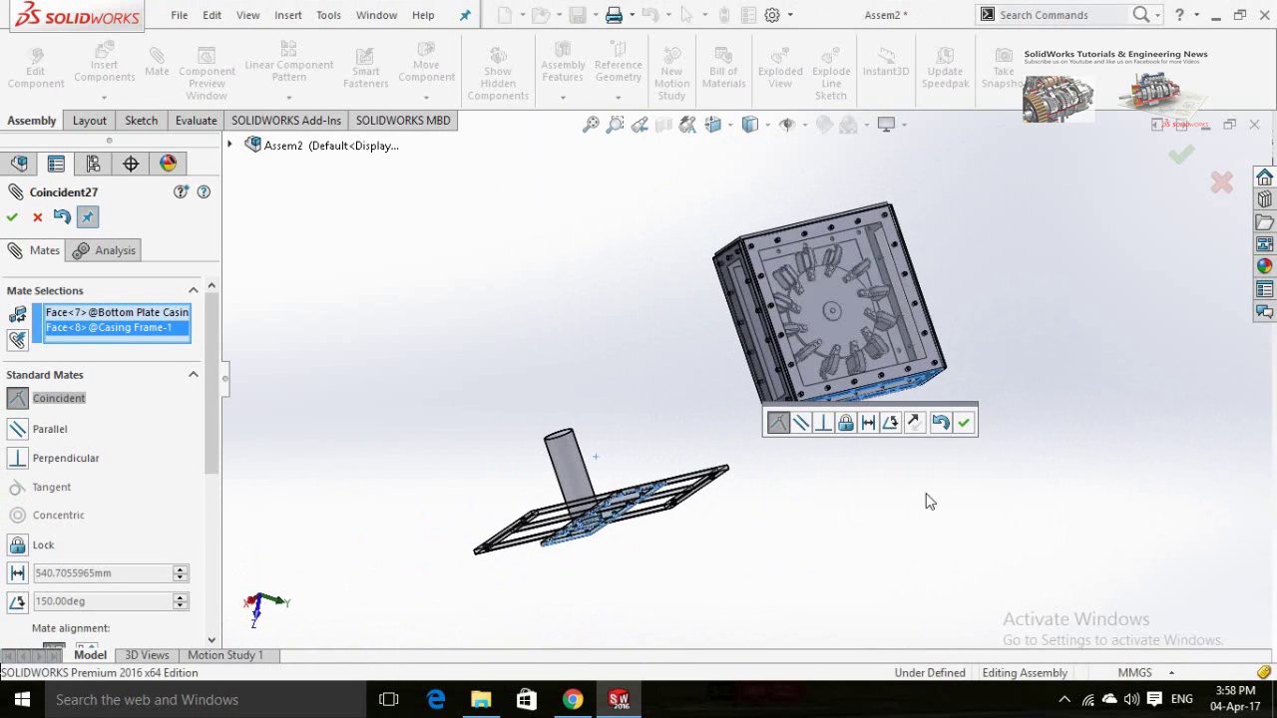
{"action": "left_click", "coordinate": [916, 425]}
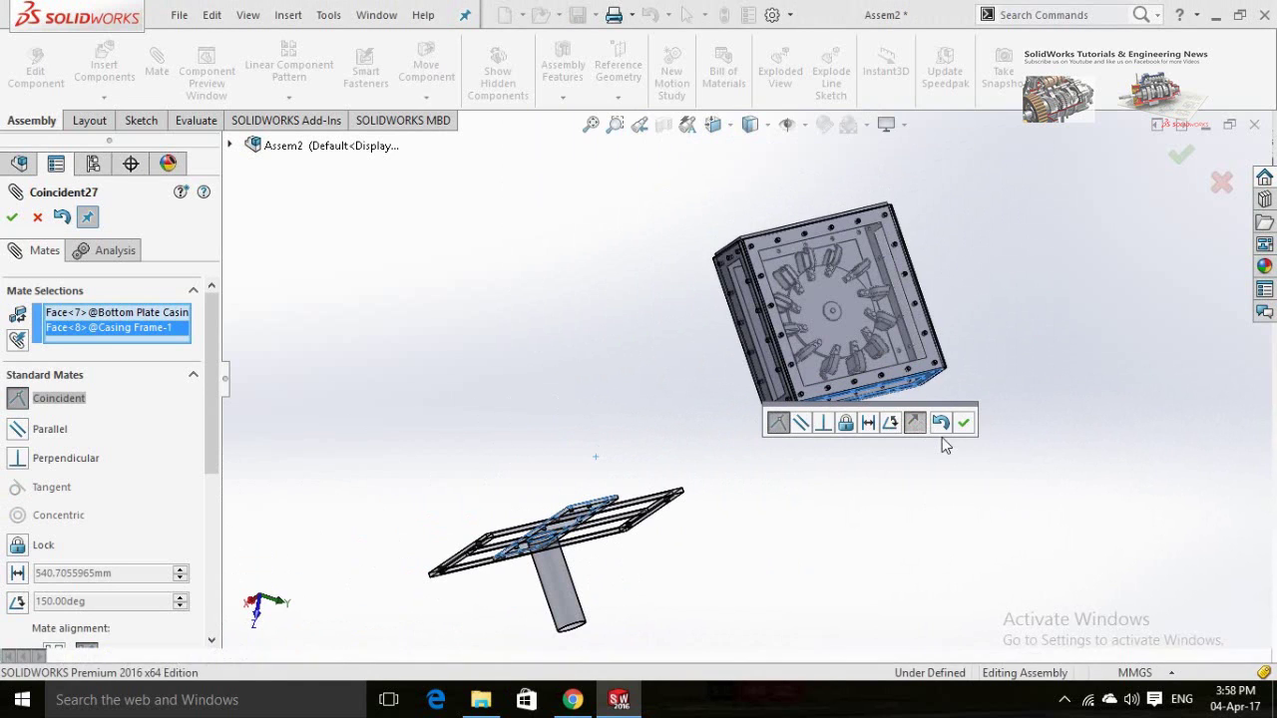
{"action": "key", "text": "Return"}
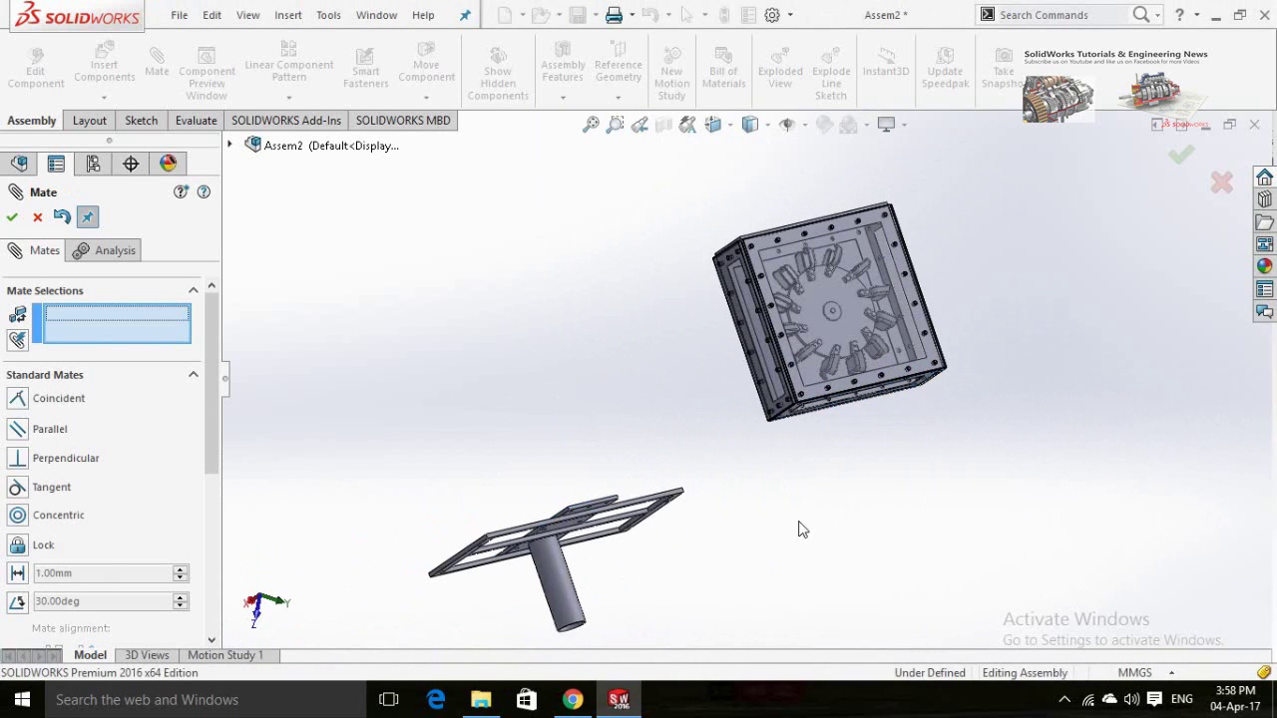
Add a coincident mate with flipped alignment between the casing frame's glass-side face and the bottom plate's long edge face.
{"action": "middle_click_drag", "start_coordinate": [798, 525], "coordinate": [775, 464]}
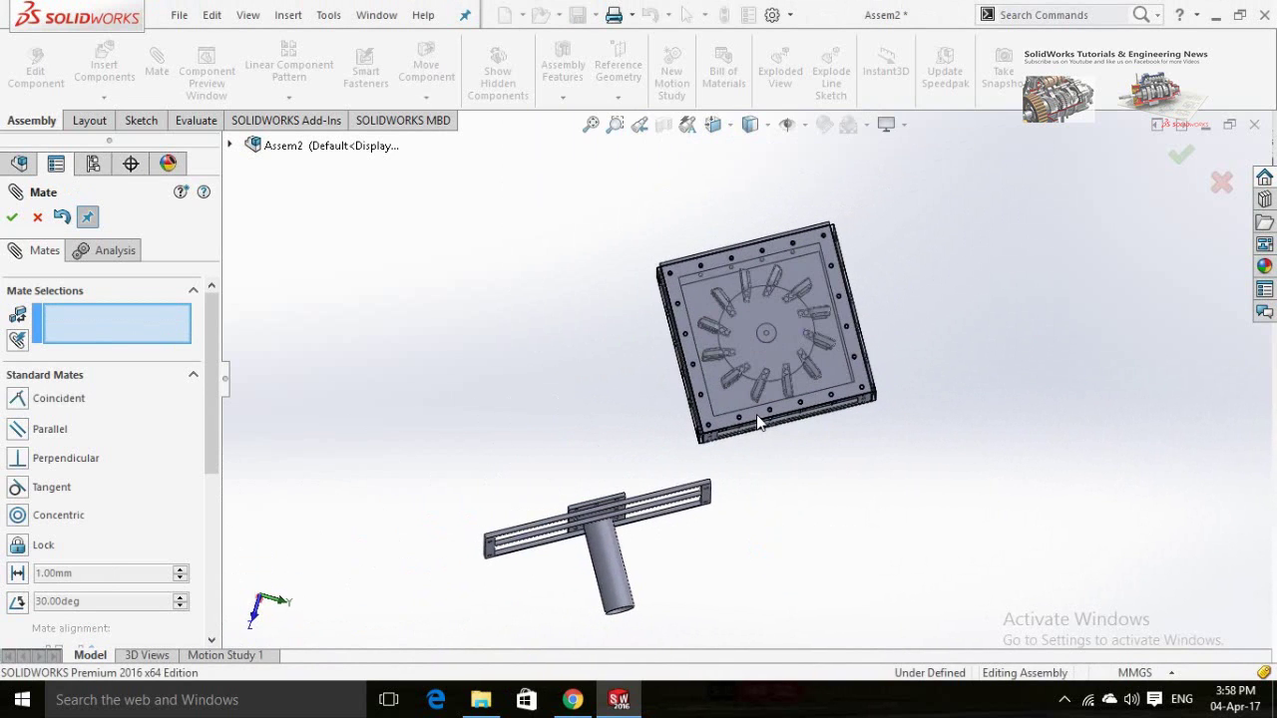
{"action": "left_click", "coordinate": [756, 414]}
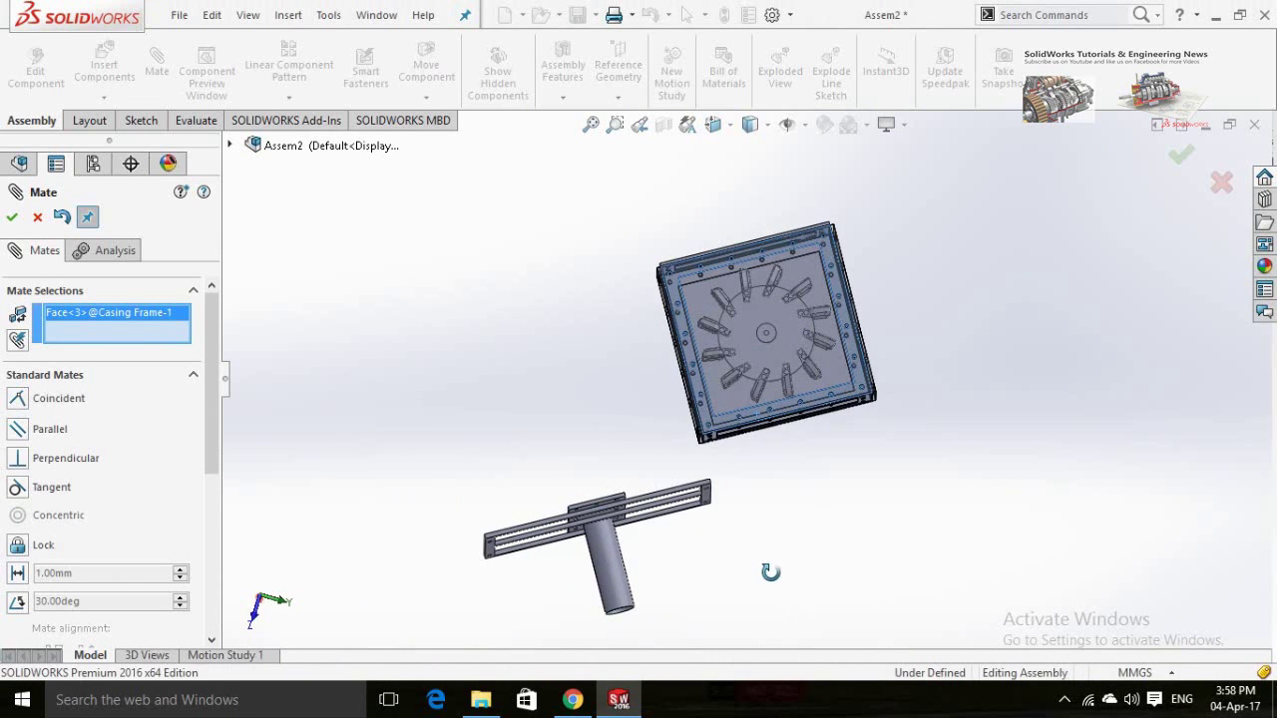
{"action": "middle_click_drag", "start_coordinate": [769, 569], "coordinate": [753, 499]}
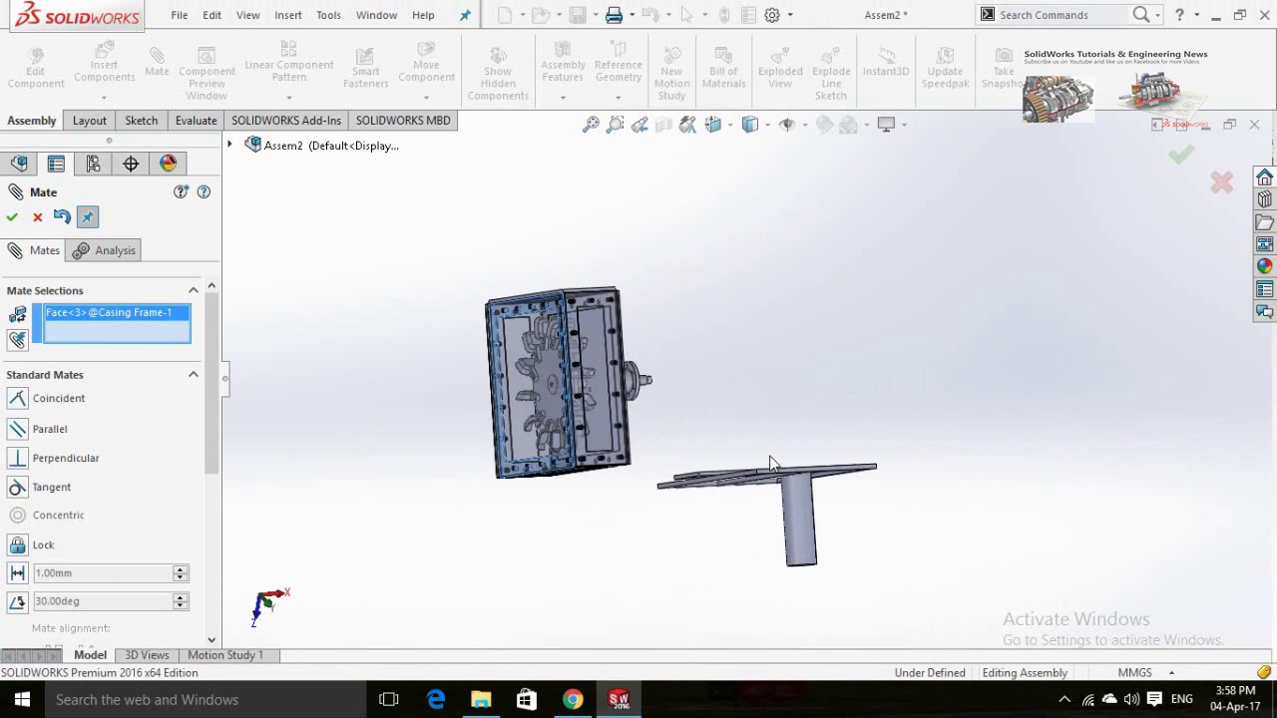
{"action": "scroll", "coordinate": [770, 461], "scroll_direction": "down", "scroll_amount": 3}
{"action": "middle_click_drag", "start_coordinate": [755, 400], "coordinate": [761, 401]}
{"action": "scroll", "coordinate": [761, 401], "scroll_direction": "down", "scroll_amount": 3}
{"action": "scroll", "coordinate": [761, 401], "scroll_direction": "down", "scroll_amount": 3}
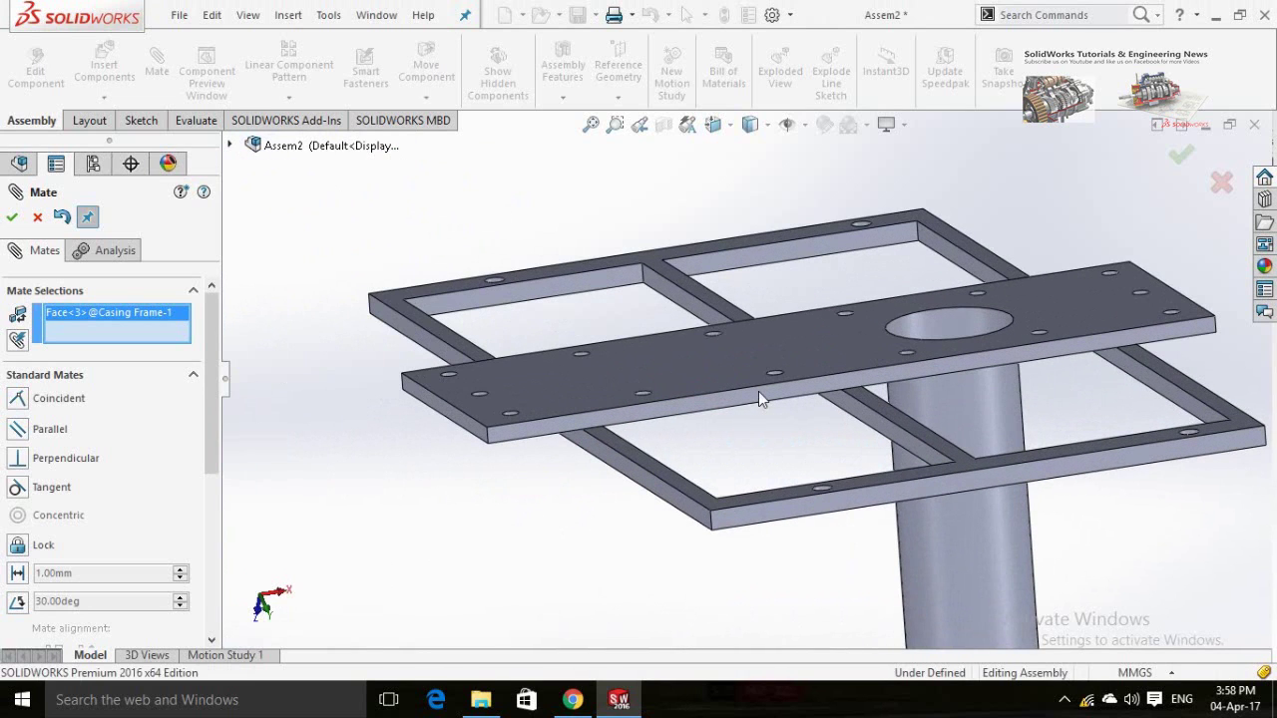
{"action": "left_click", "coordinate": [758, 394]}
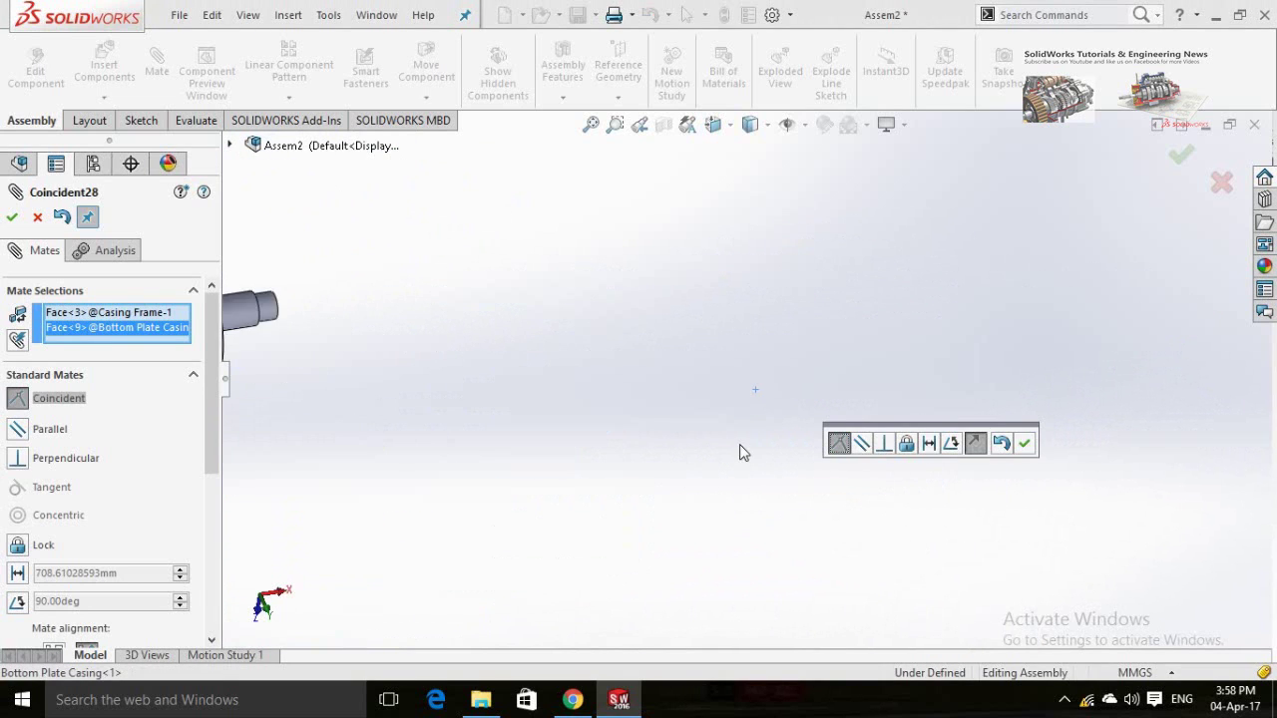
{"action": "middle_click_drag", "start_coordinate": [739, 453], "coordinate": [669, 520]}
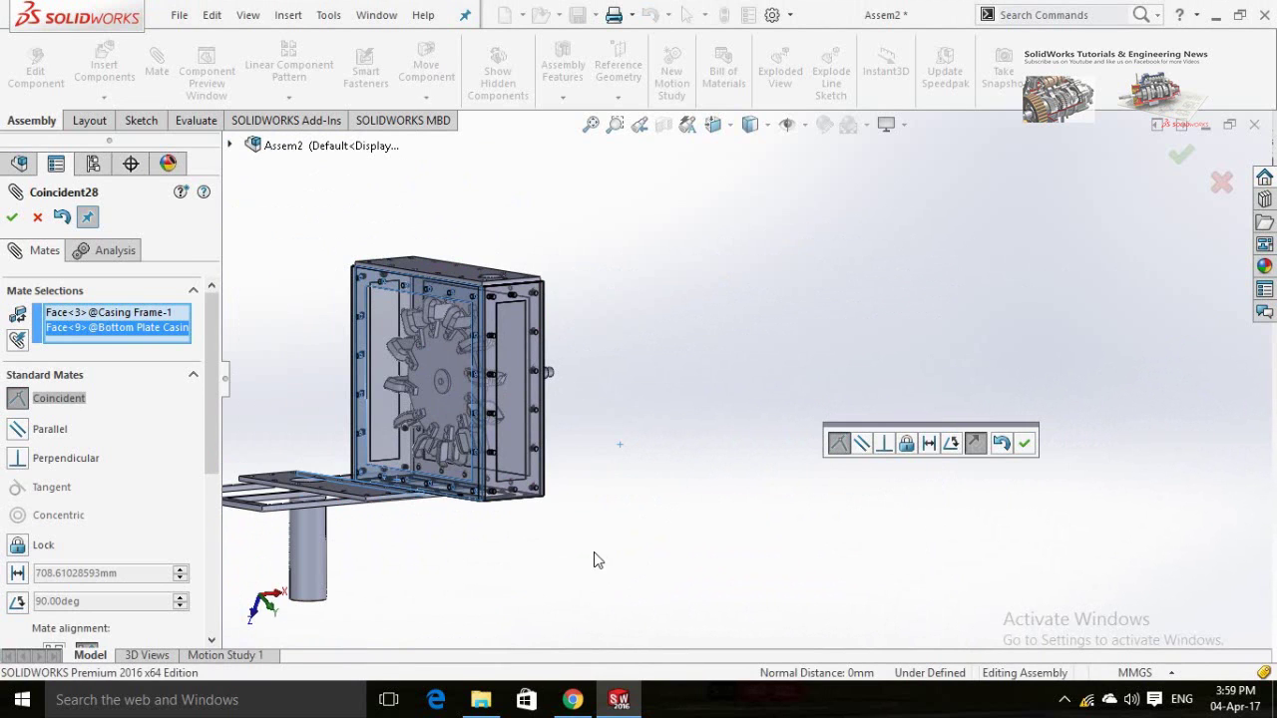
{"action": "scroll", "coordinate": [596, 561], "scroll_direction": "up", "scroll_amount": 2}
{"action": "scroll", "coordinate": [362, 501], "scroll_direction": "down", "scroll_amount": 4}
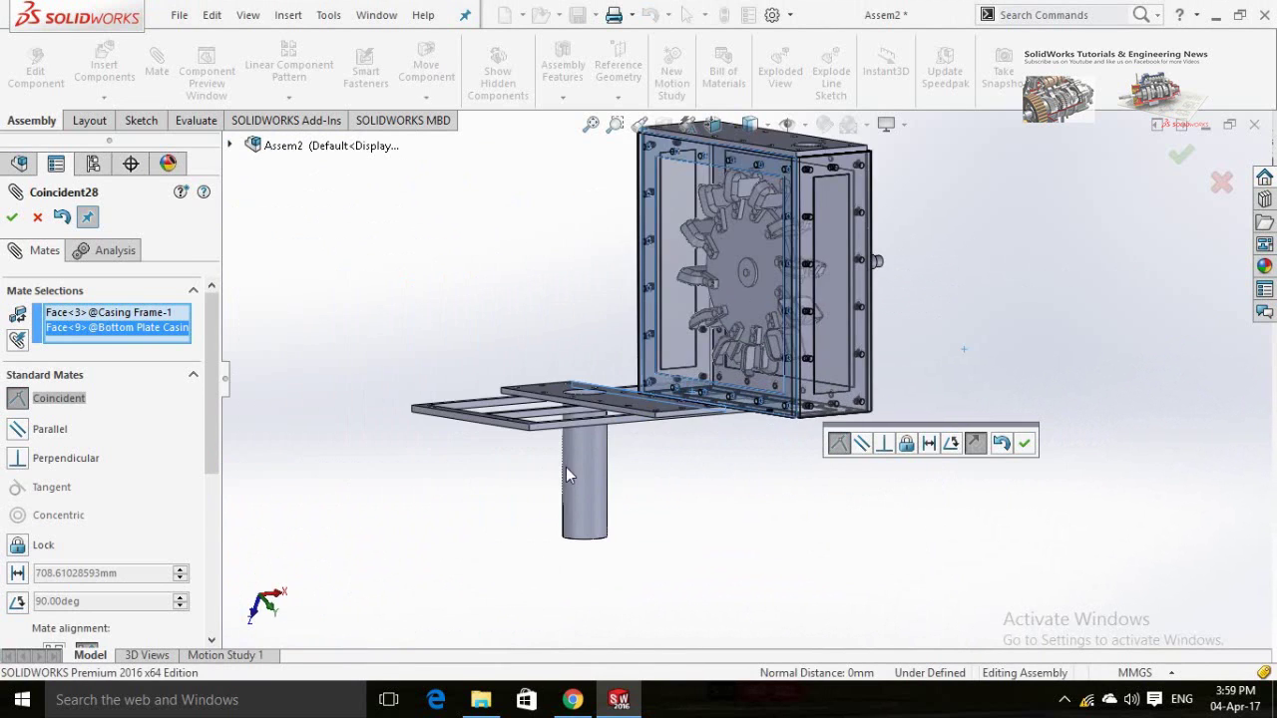
{"action": "left_click", "coordinate": [981, 447]}
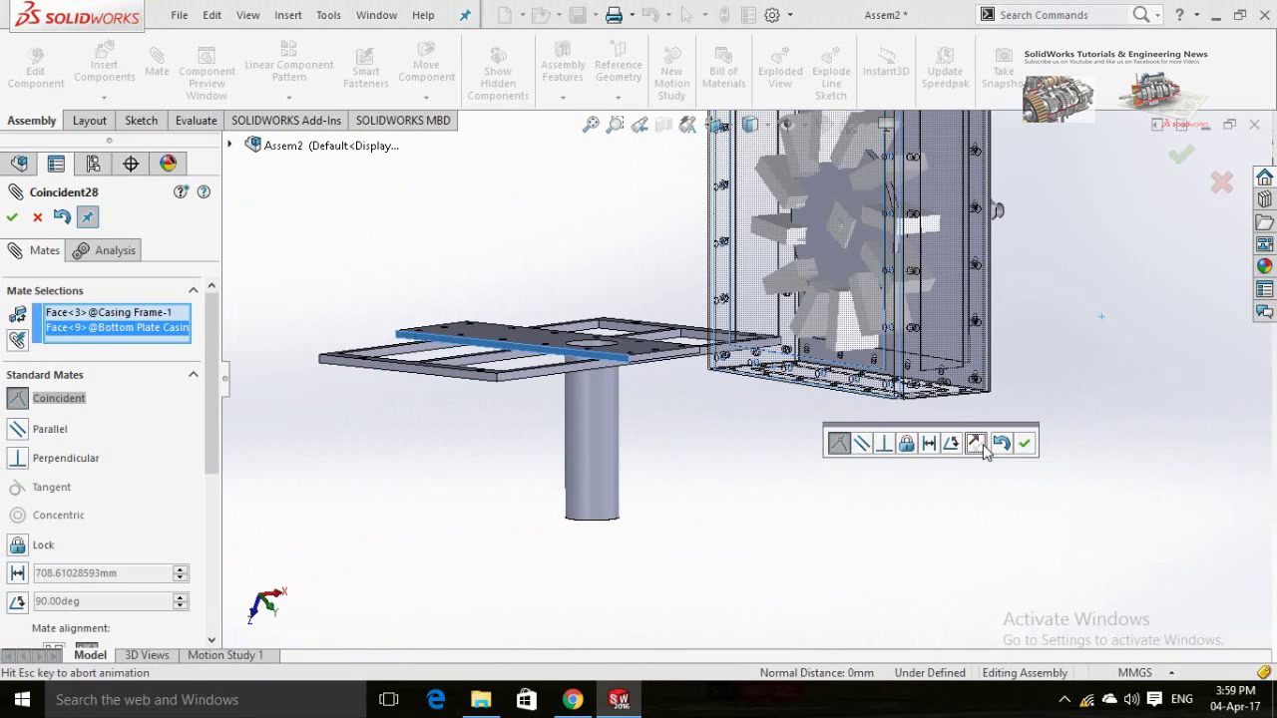
{"action": "left_click", "coordinate": [1024, 444]}
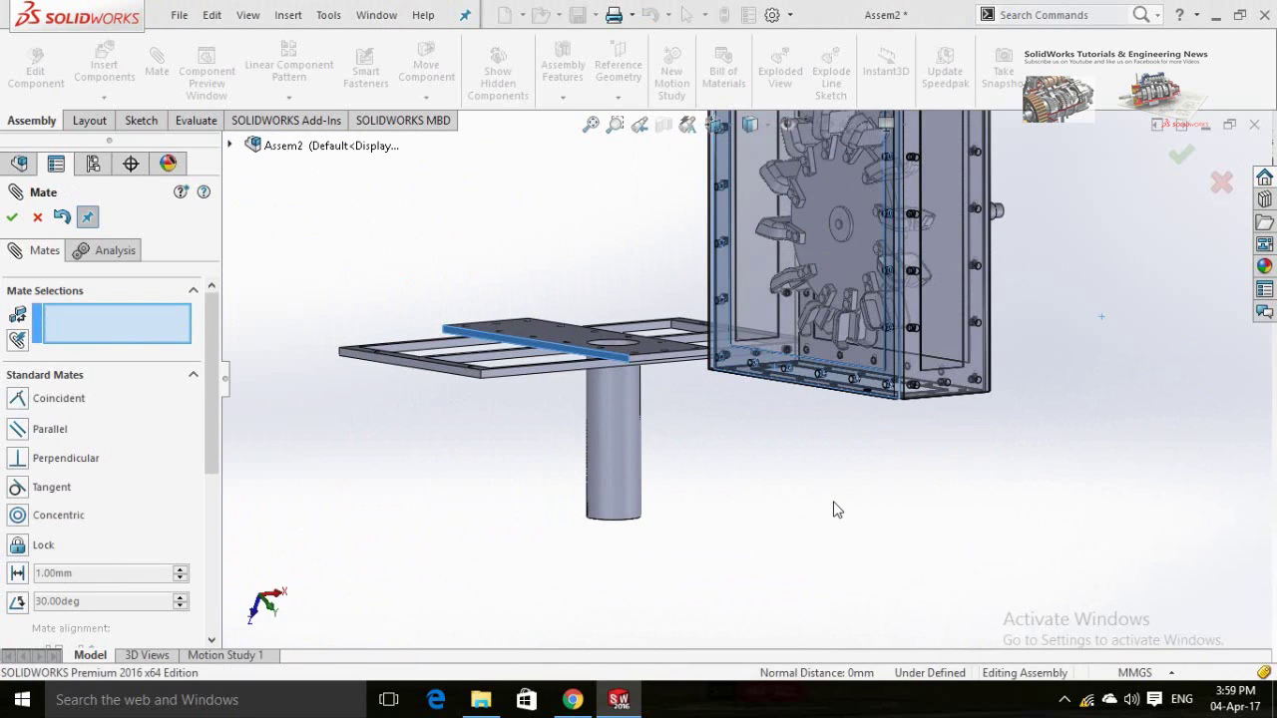
Add a coincident mate between the frame's end face and the bottom plate's short edge face near its large hole, and finish mating.
{"action": "left_click", "coordinate": [933, 394]}
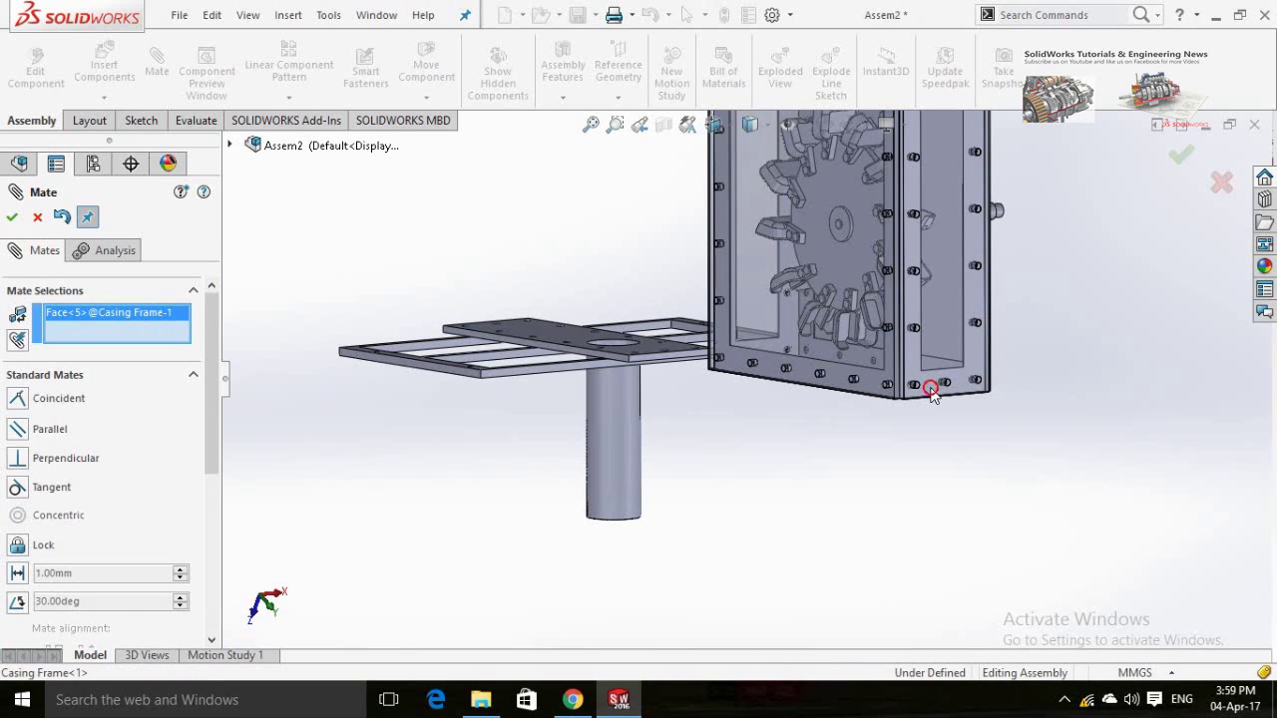
{"action": "scroll", "coordinate": [666, 361], "scroll_direction": "down", "scroll_amount": 5}
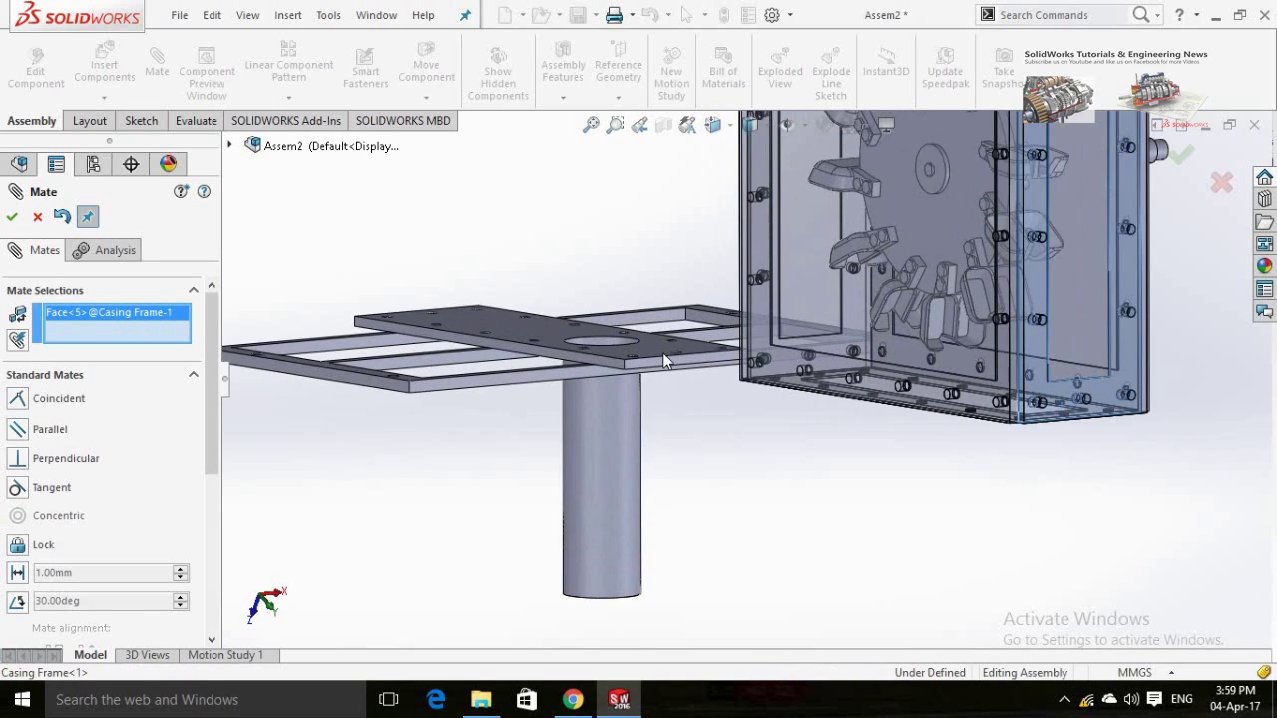
{"action": "left_click", "coordinate": [664, 377]}
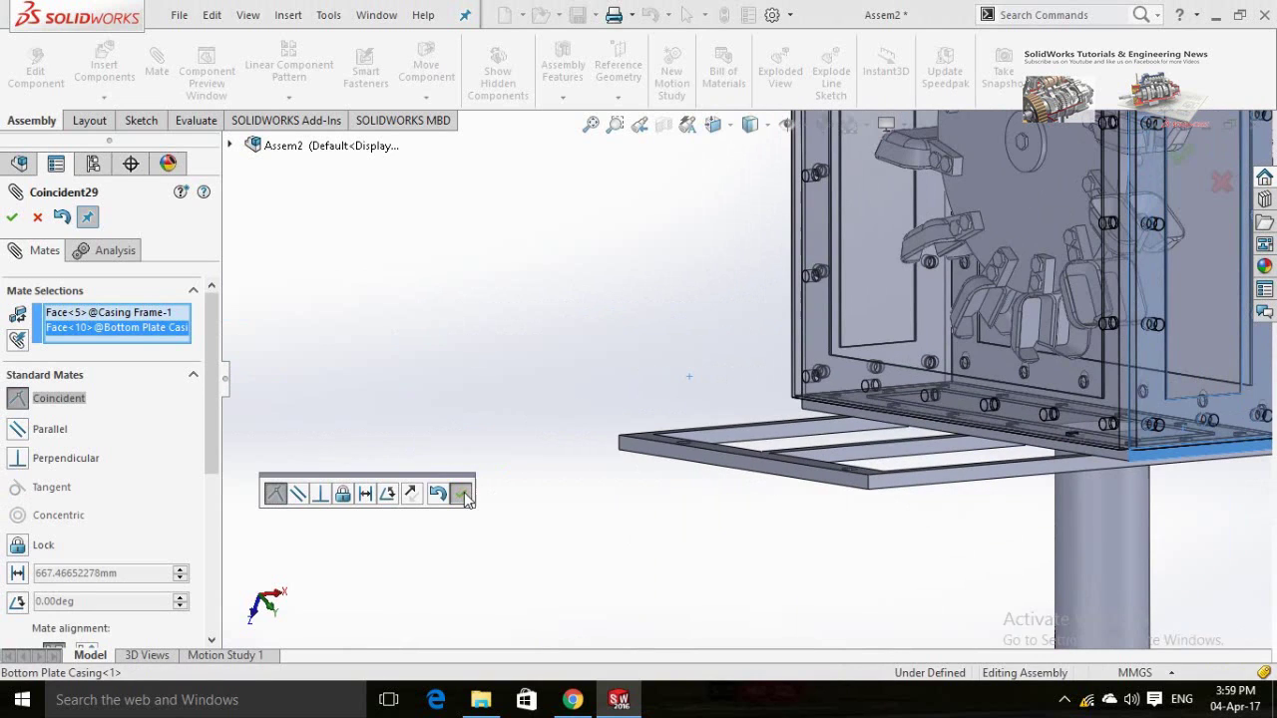
{"action": "key", "text": "Return"}
{"action": "key", "text": "ctrl+7"}
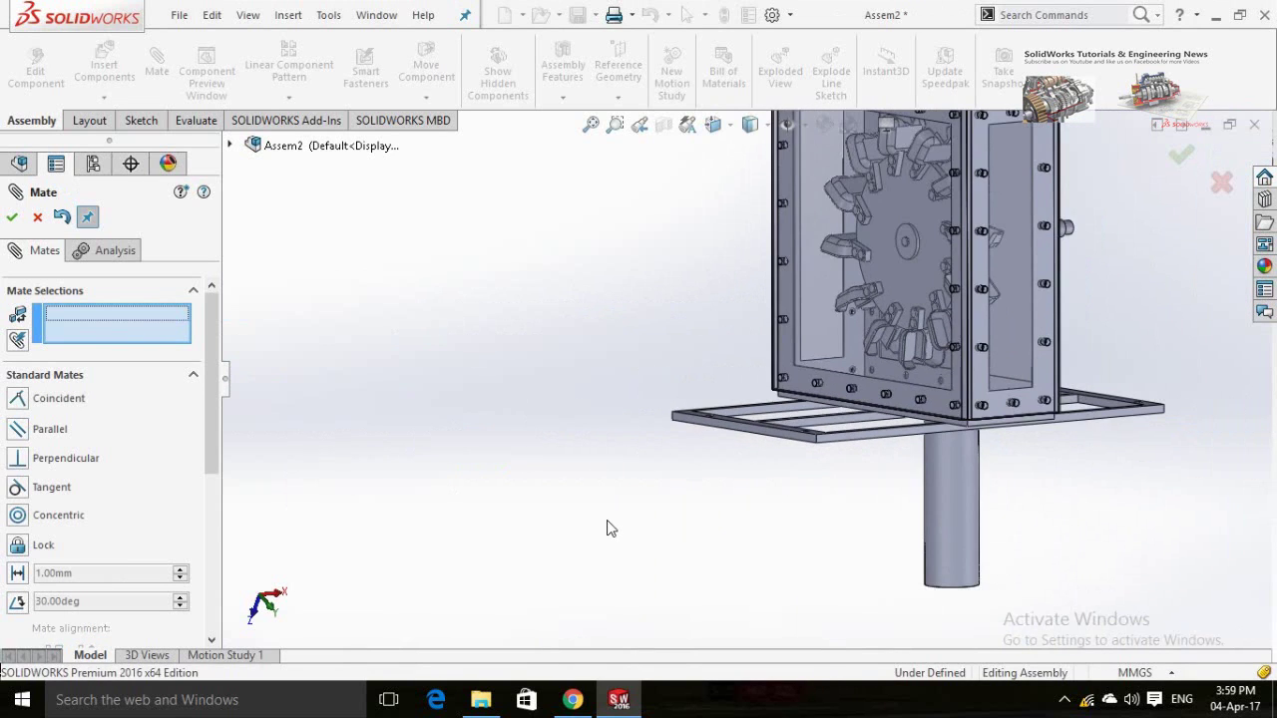
{"action": "middle_click_drag", "start_coordinate": [627, 522], "coordinate": [732, 555]}
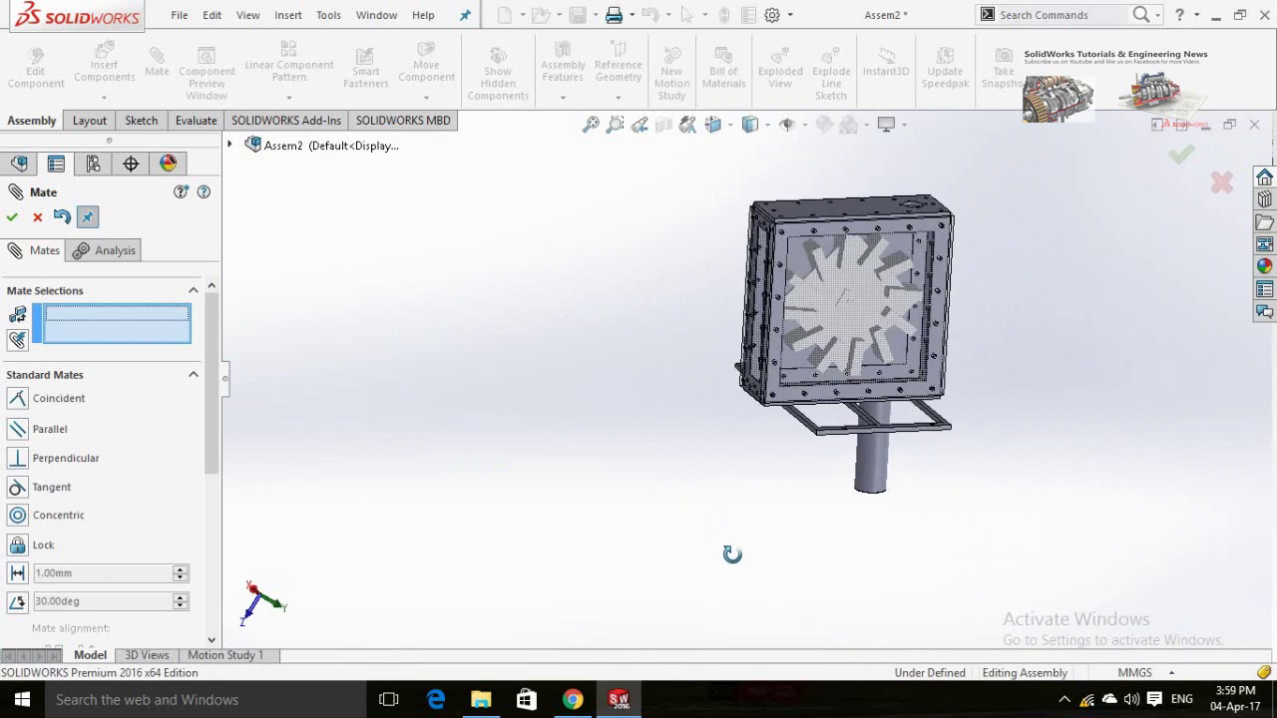
{"action": "left_click", "coordinate": [18, 218]}
{"action": "middle_click_drag", "start_coordinate": [696, 462], "coordinate": [774, 466]}
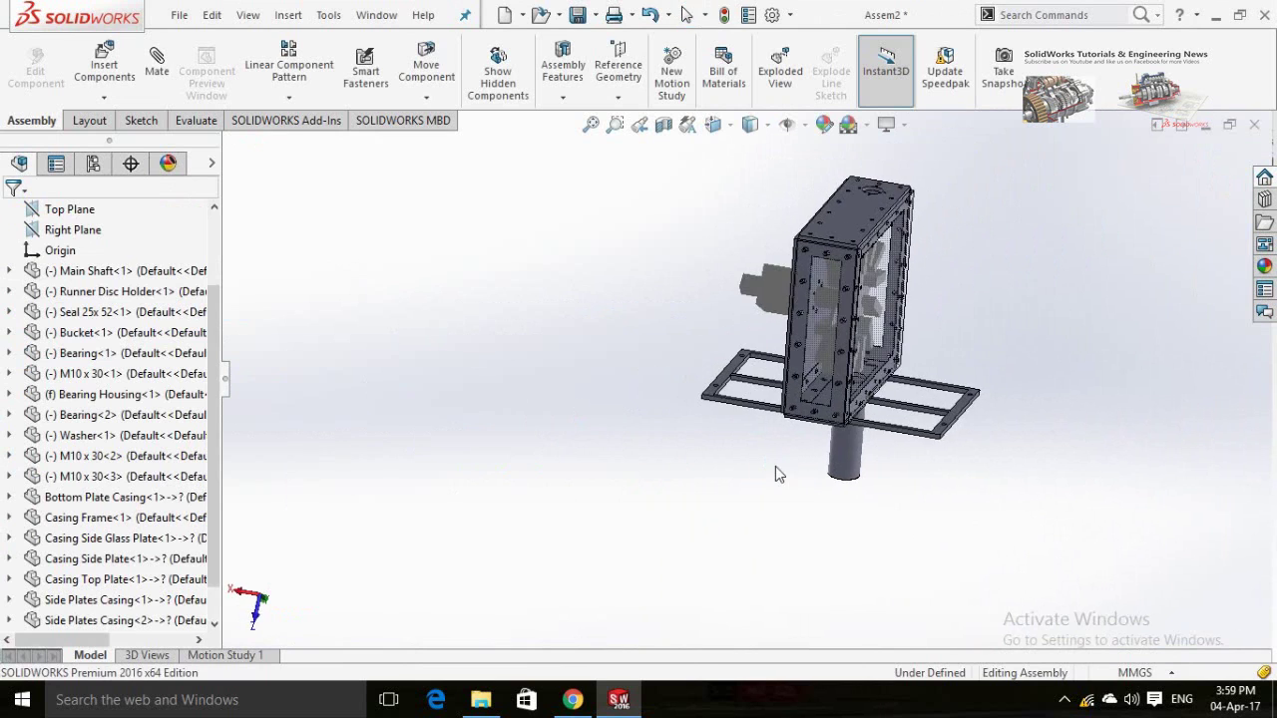
Insert the Nozzle Assembly from the PEDO folder into the assembly, placing it in the empty space beside the turbine casing.
{"action": "left_click", "coordinate": [481, 700]}
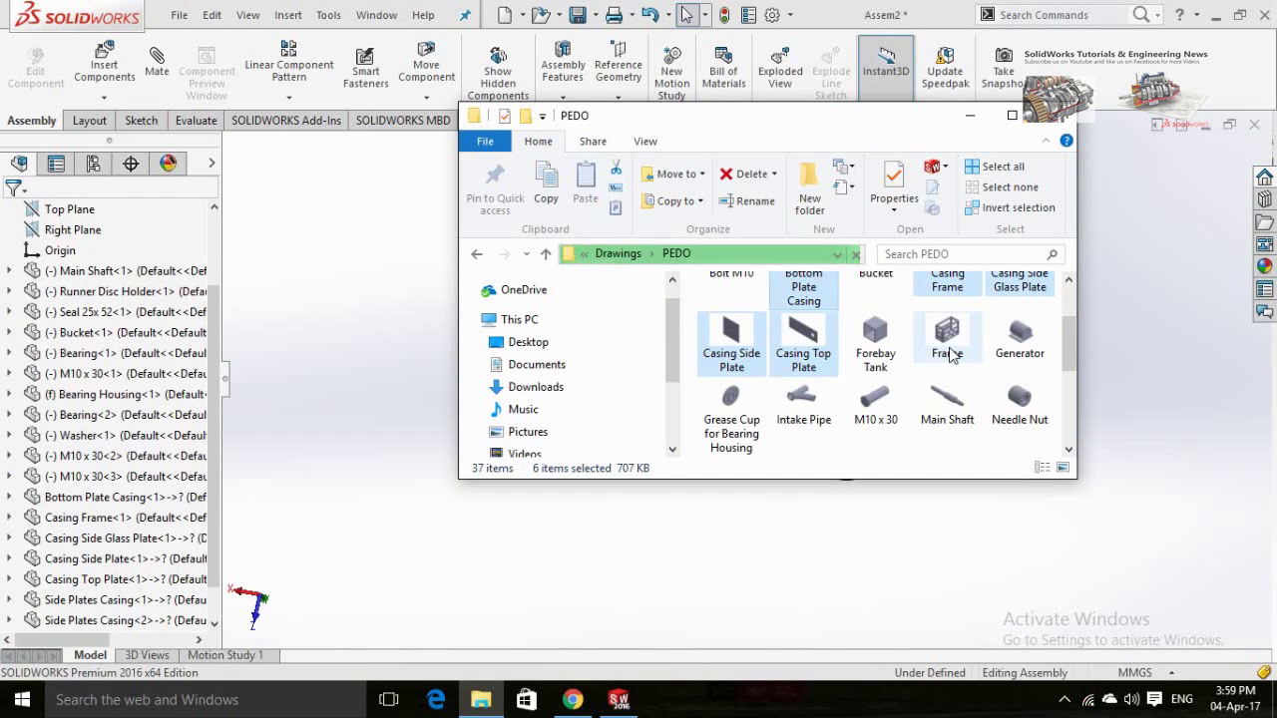
{"action": "scroll", "coordinate": [951, 356], "scroll_direction": "down", "scroll_amount": 2}
{"action": "left_click", "coordinate": [870, 374]}
{"action": "left_click", "coordinate": [878, 353]}
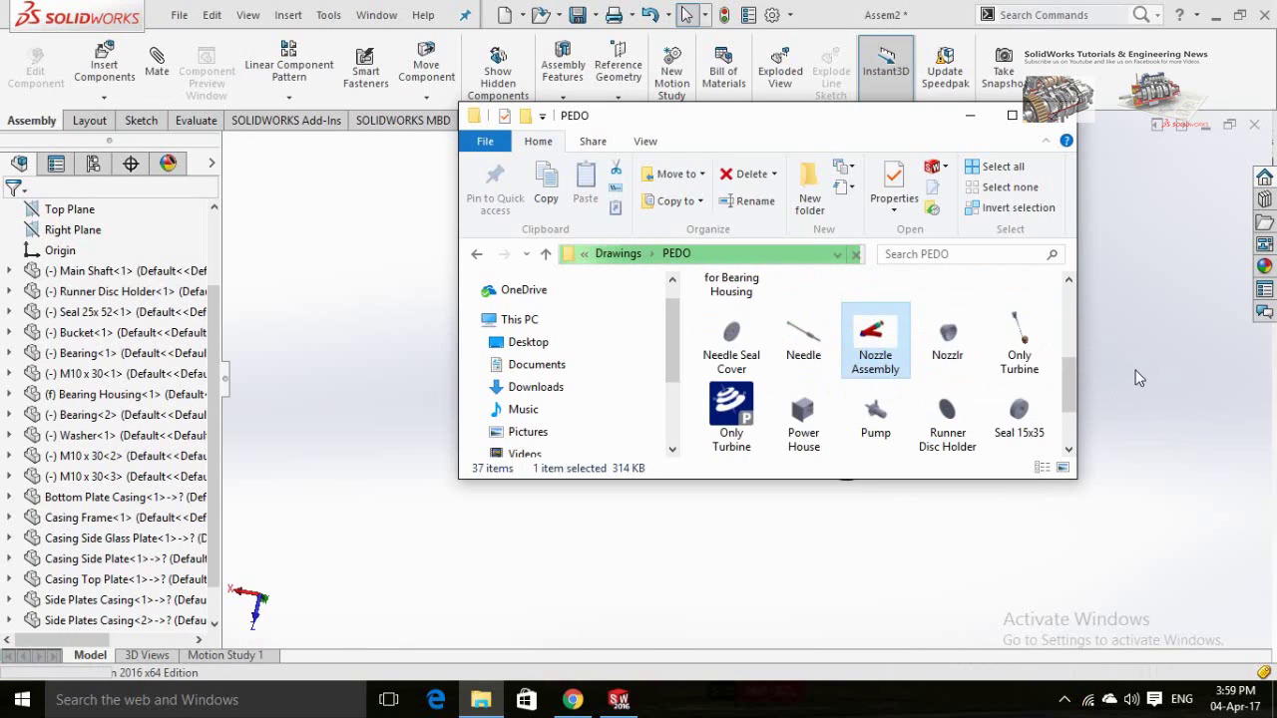
{"action": "left_click_drag", "start_coordinate": [1131, 377], "coordinate": [1112, 492]}
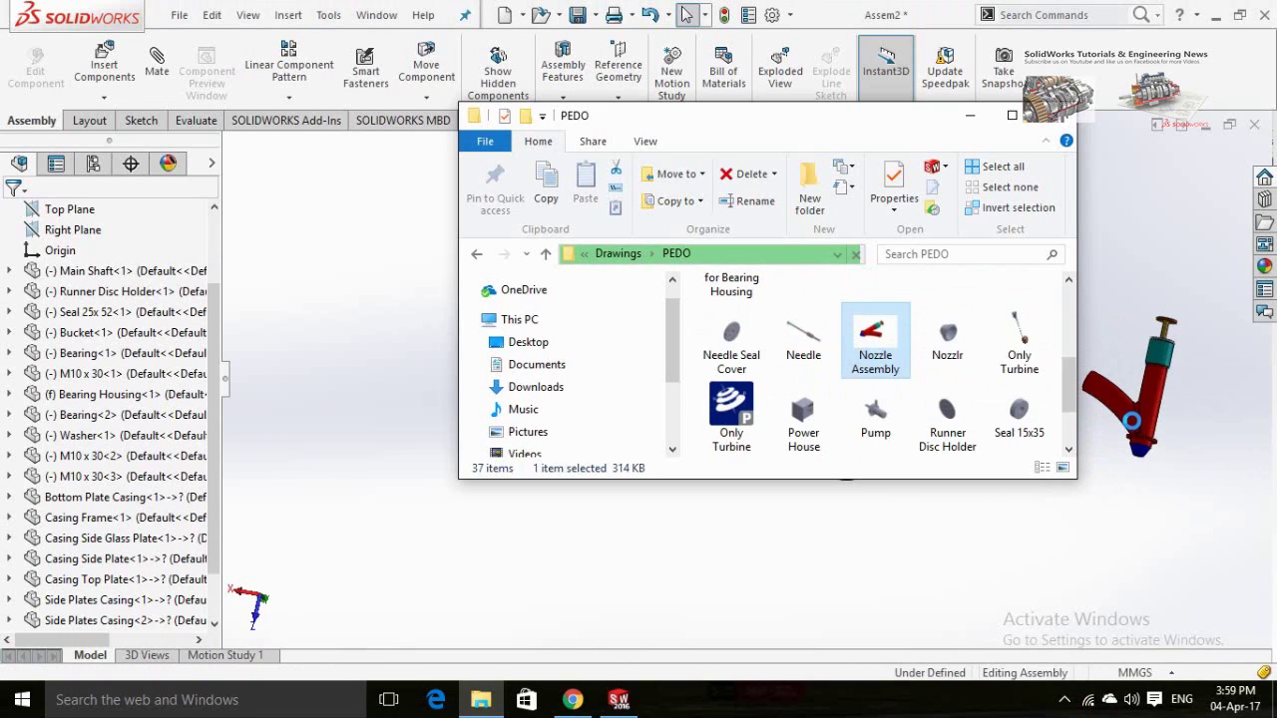
{"action": "left_click_drag", "start_coordinate": [1145, 433], "coordinate": [1150, 446]}
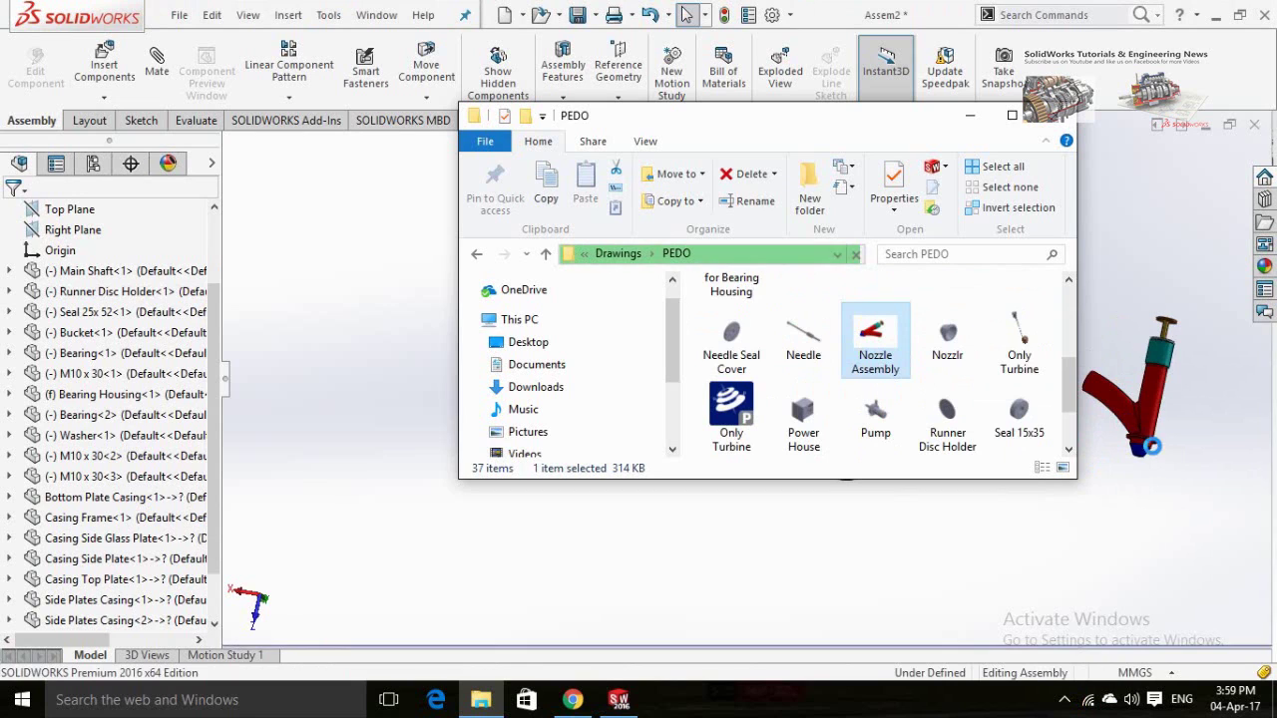
{"action": "left_click", "coordinate": [1190, 436]}
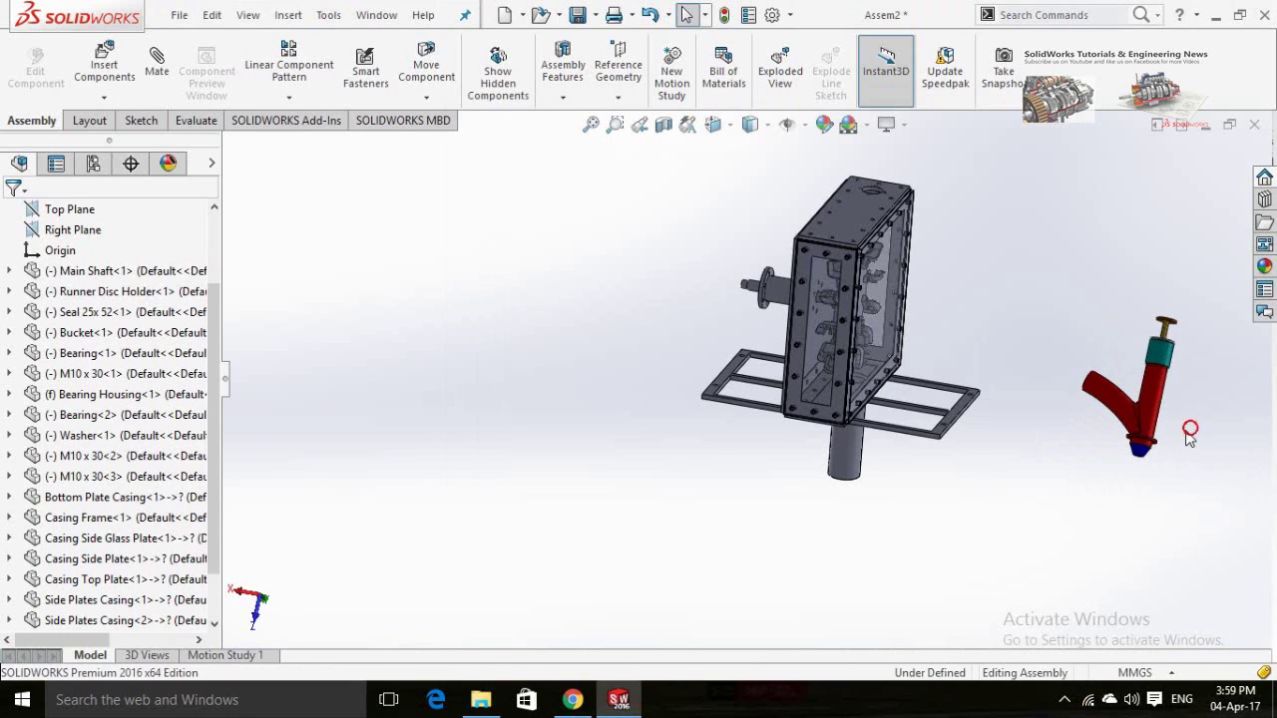
Add a coincident mate between the casing top plate's outer face and the underside of the nozzle assembly's intake pipe flange.
{"action": "scroll", "coordinate": [1086, 424], "scroll_direction": "down", "scroll_amount": 3}
{"action": "middle_click_drag", "start_coordinate": [1070, 424], "coordinate": [898, 317], "text": "ctrl"}
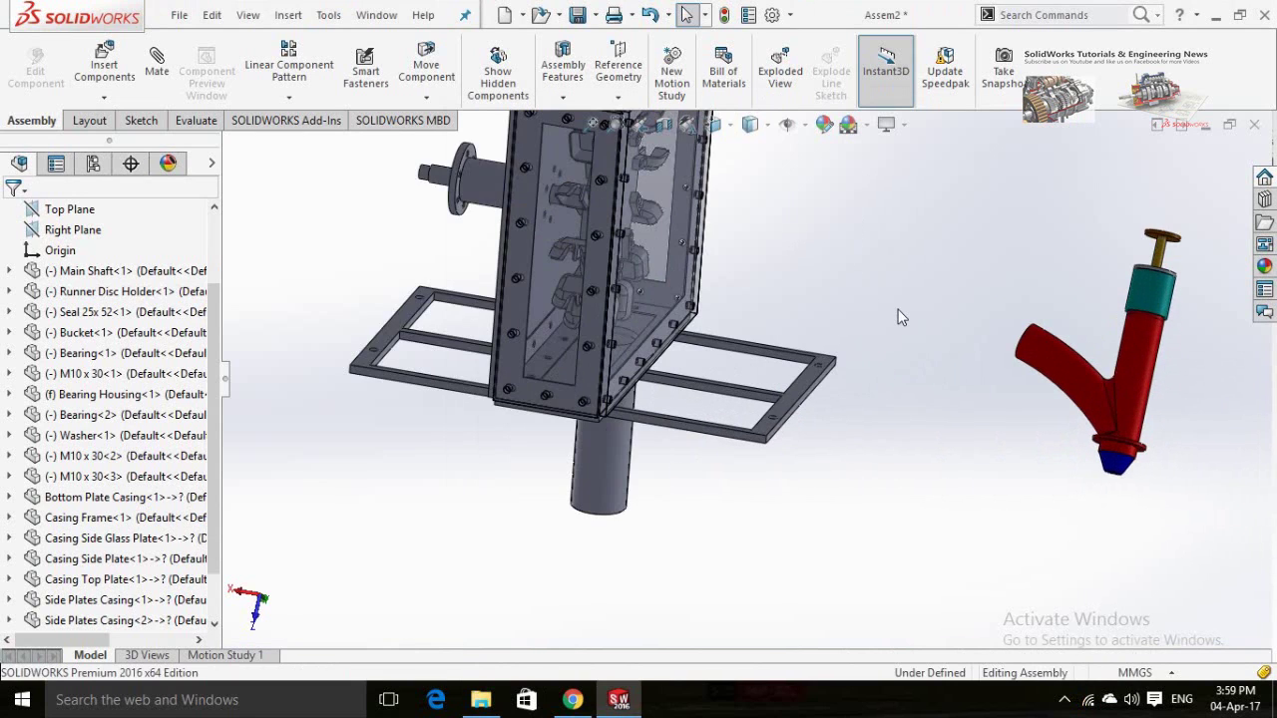
{"action": "scroll", "coordinate": [898, 317], "scroll_direction": "up", "scroll_amount": 2}
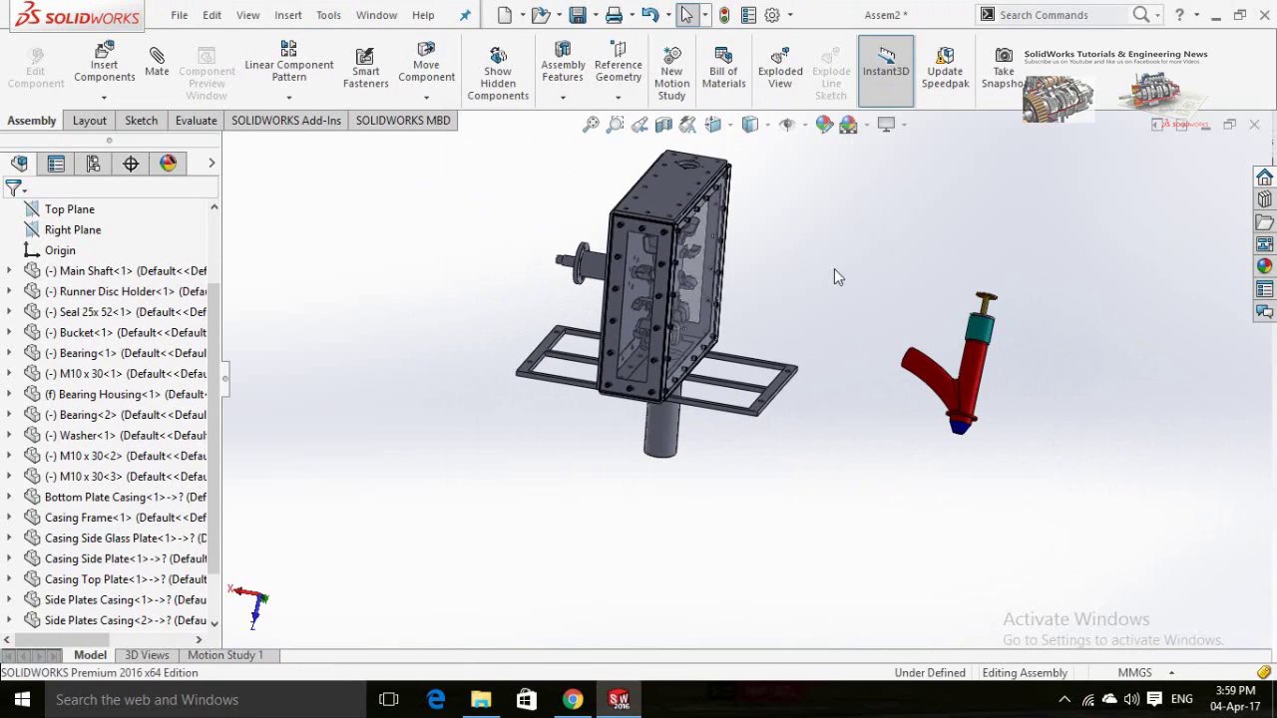
{"action": "left_click", "coordinate": [658, 192]}
{"action": "left_click", "coordinate": [866, 98]}
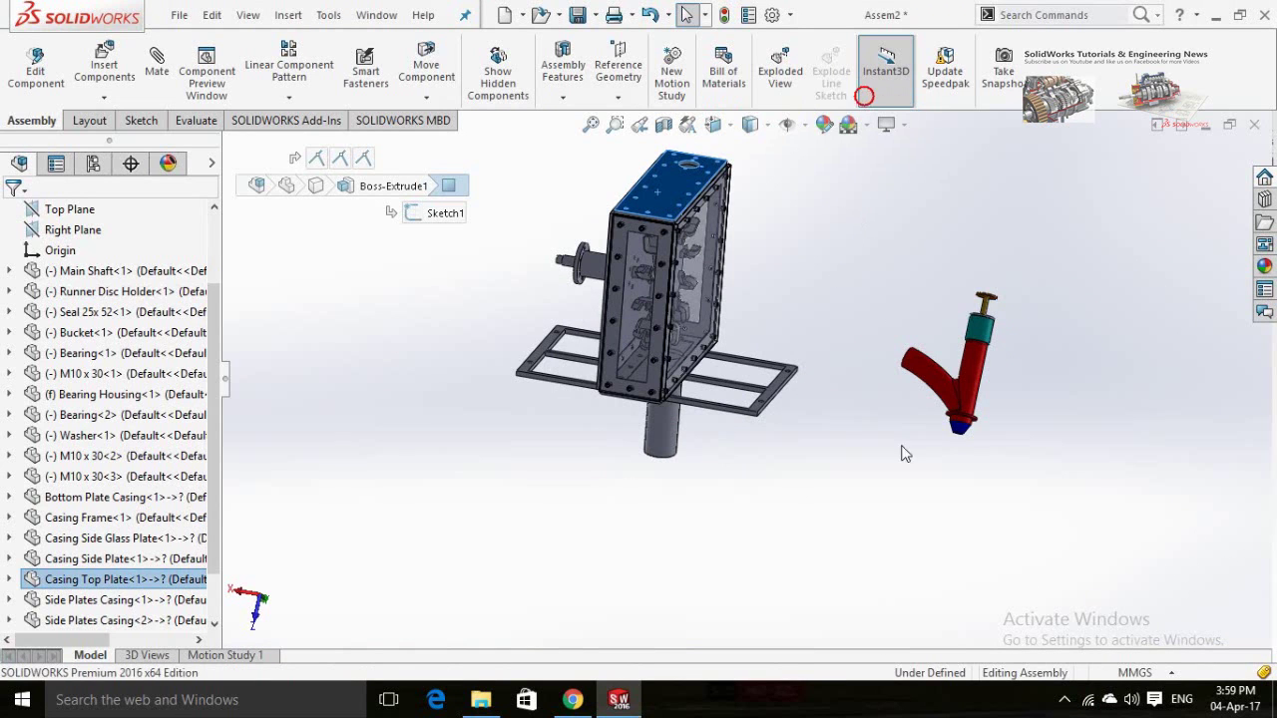
{"action": "scroll", "coordinate": [915, 439], "scroll_direction": "down", "scroll_amount": 5}
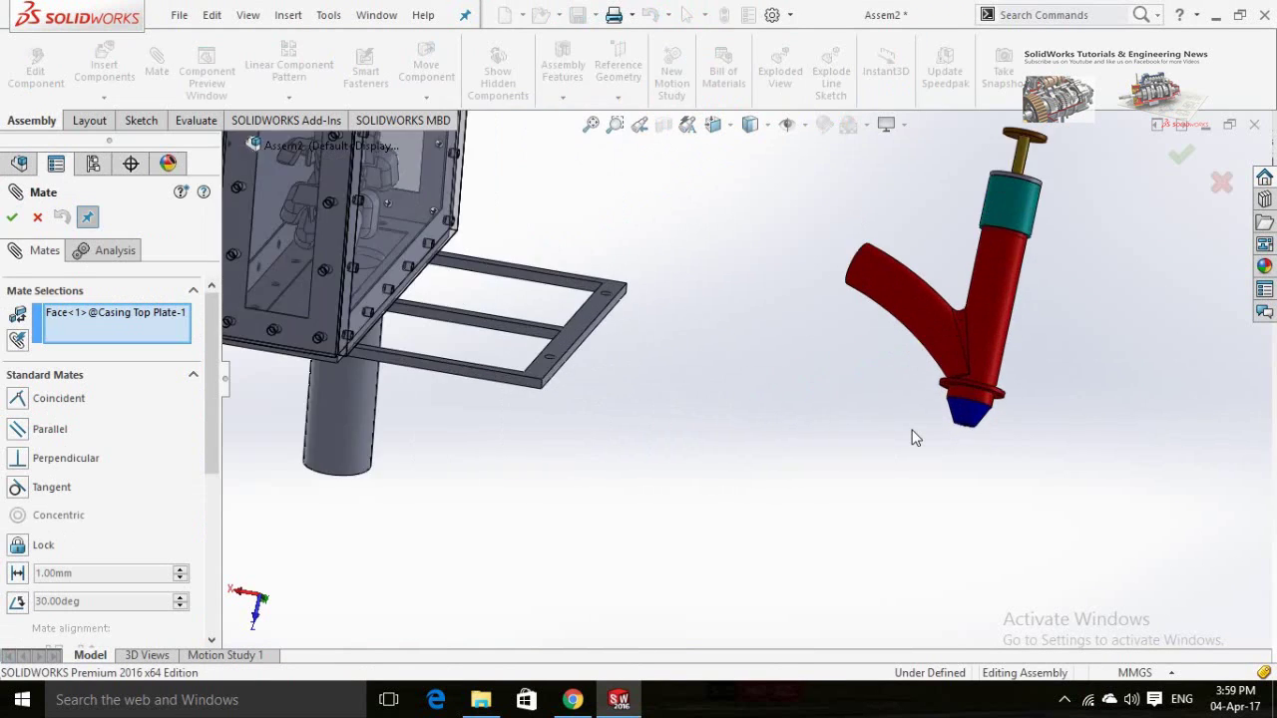
{"action": "scroll", "coordinate": [912, 389], "scroll_direction": "down", "scroll_amount": 5}
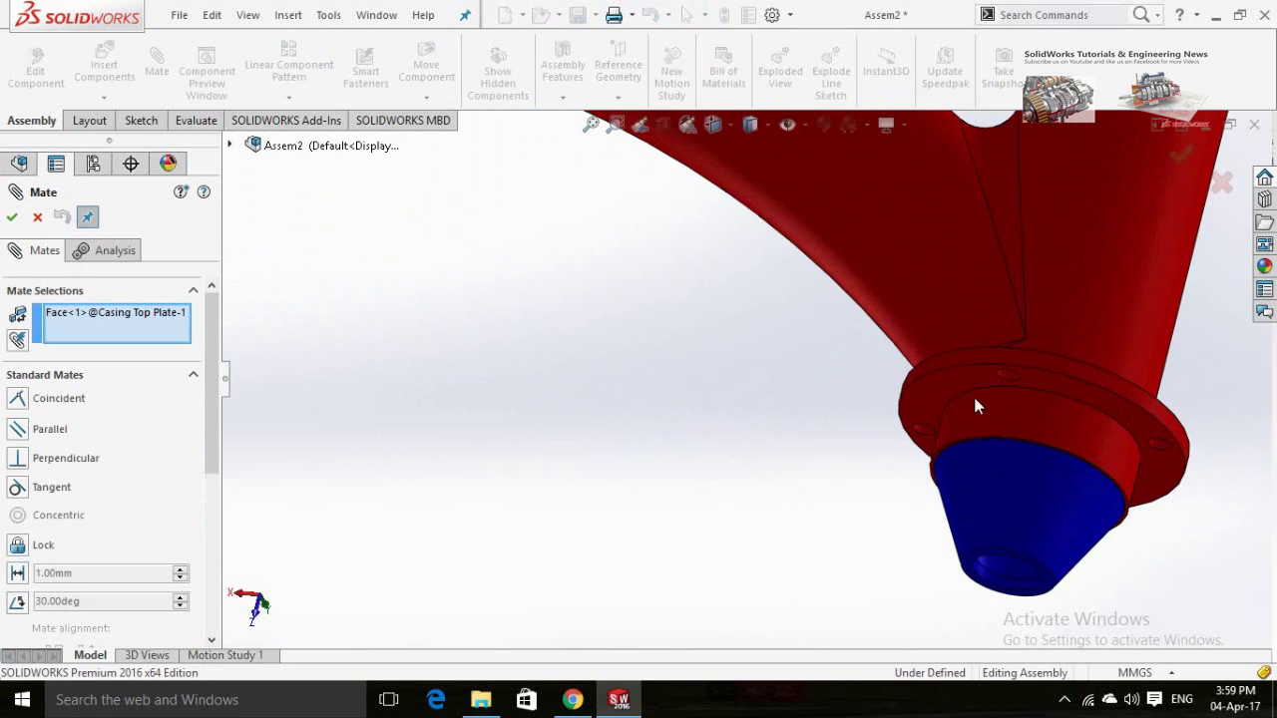
{"action": "left_click", "coordinate": [963, 383]}
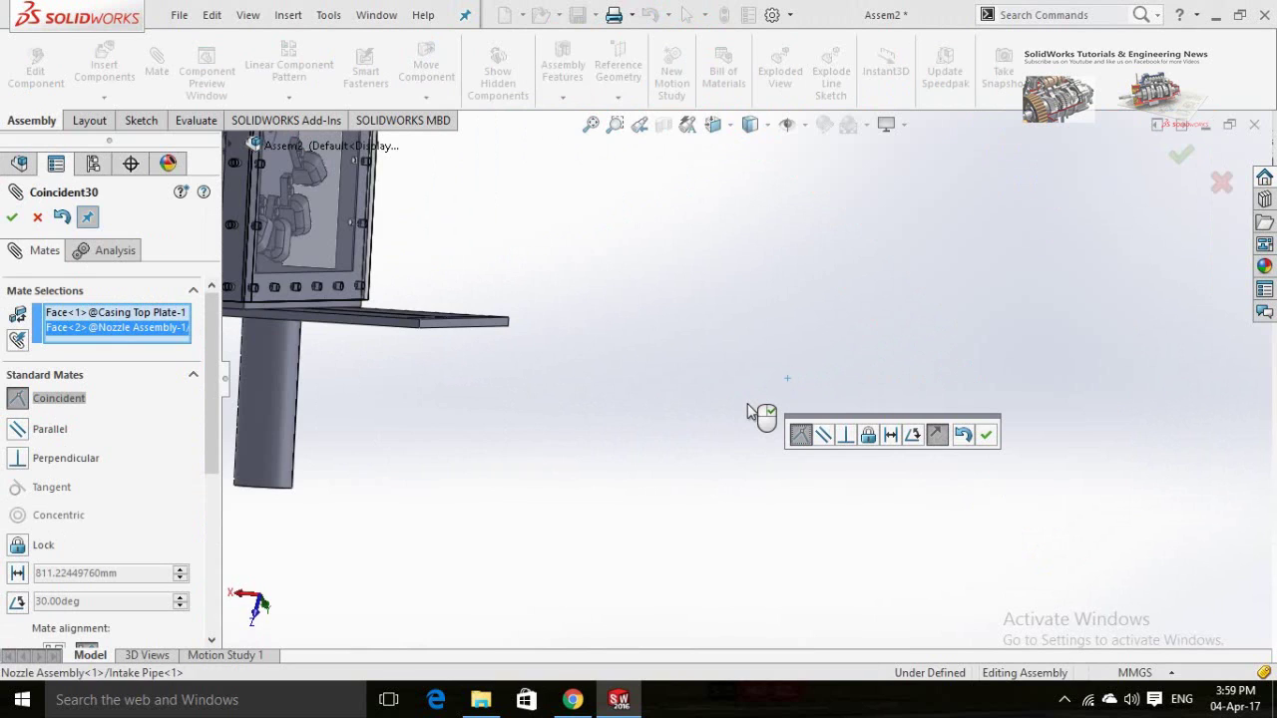
{"action": "scroll", "coordinate": [750, 412], "scroll_direction": "up", "scroll_amount": 5}
{"action": "left_click", "coordinate": [985, 434]}
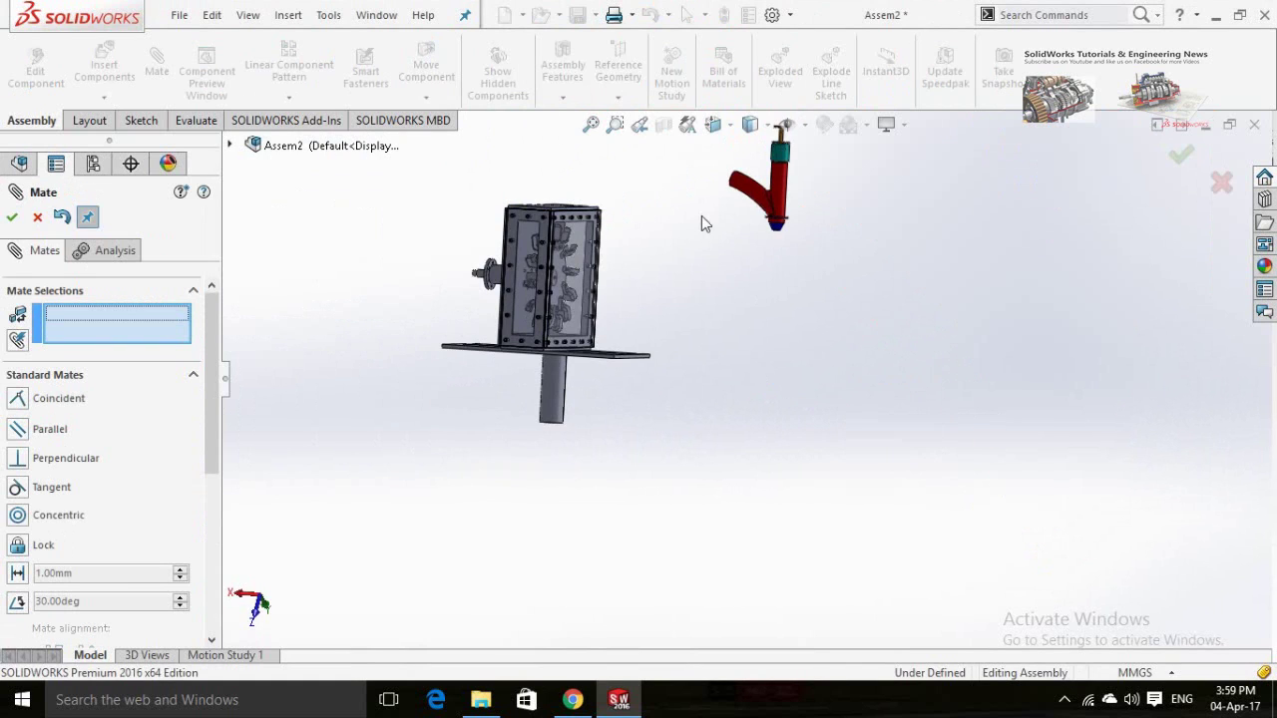
Add a concentric mate between the casing top plate's large round hole and the cylindrical face of the nozzle assembly's intake pipe flange.
{"action": "scroll", "coordinate": [619, 189], "scroll_direction": "down", "scroll_amount": 3}
{"action": "middle_click_drag", "start_coordinate": [622, 199], "coordinate": [550, 262]}
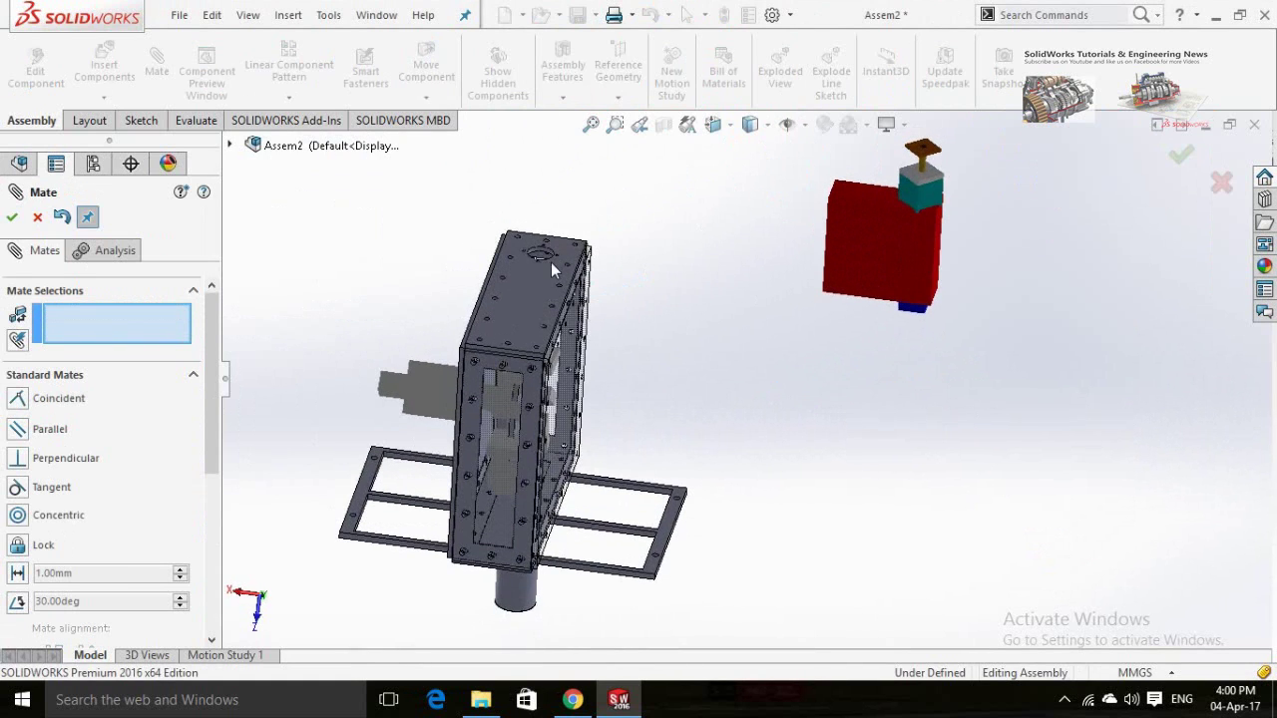
{"action": "scroll", "coordinate": [551, 262], "scroll_direction": "down", "scroll_amount": 8}
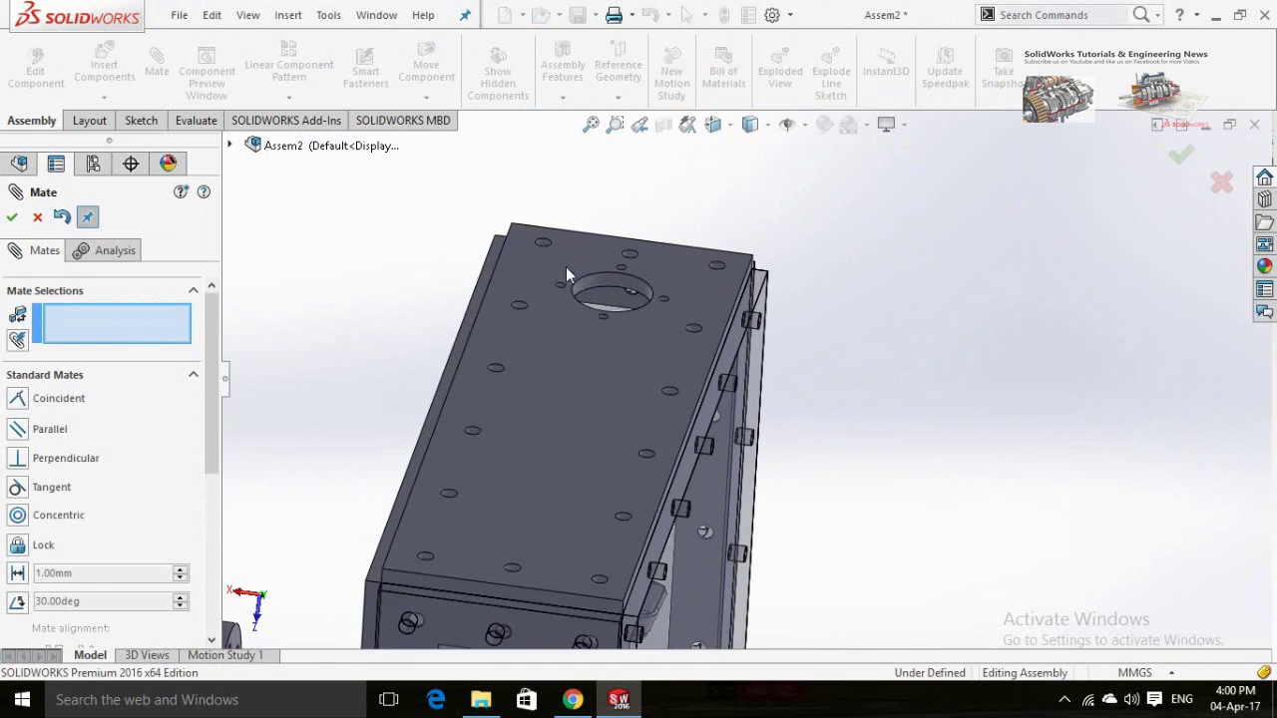
{"action": "left_click", "coordinate": [614, 297]}
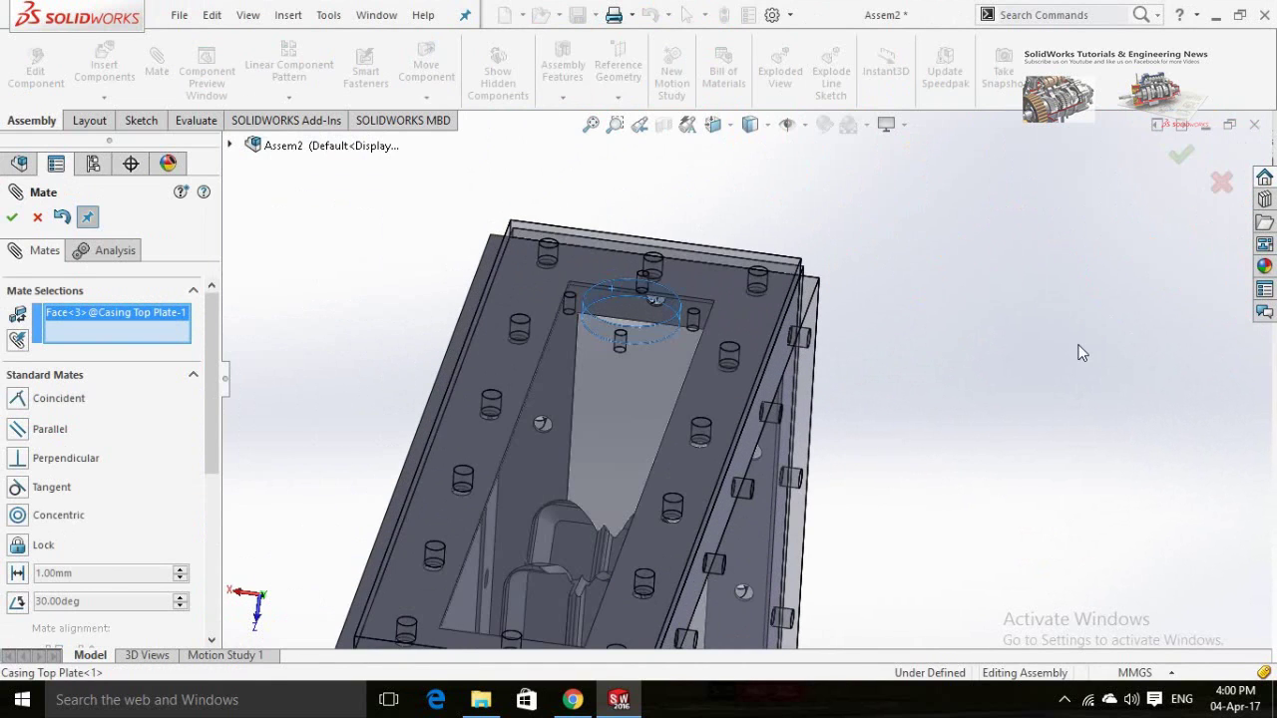
{"action": "scroll", "coordinate": [1079, 353], "scroll_direction": "up", "scroll_amount": 6}
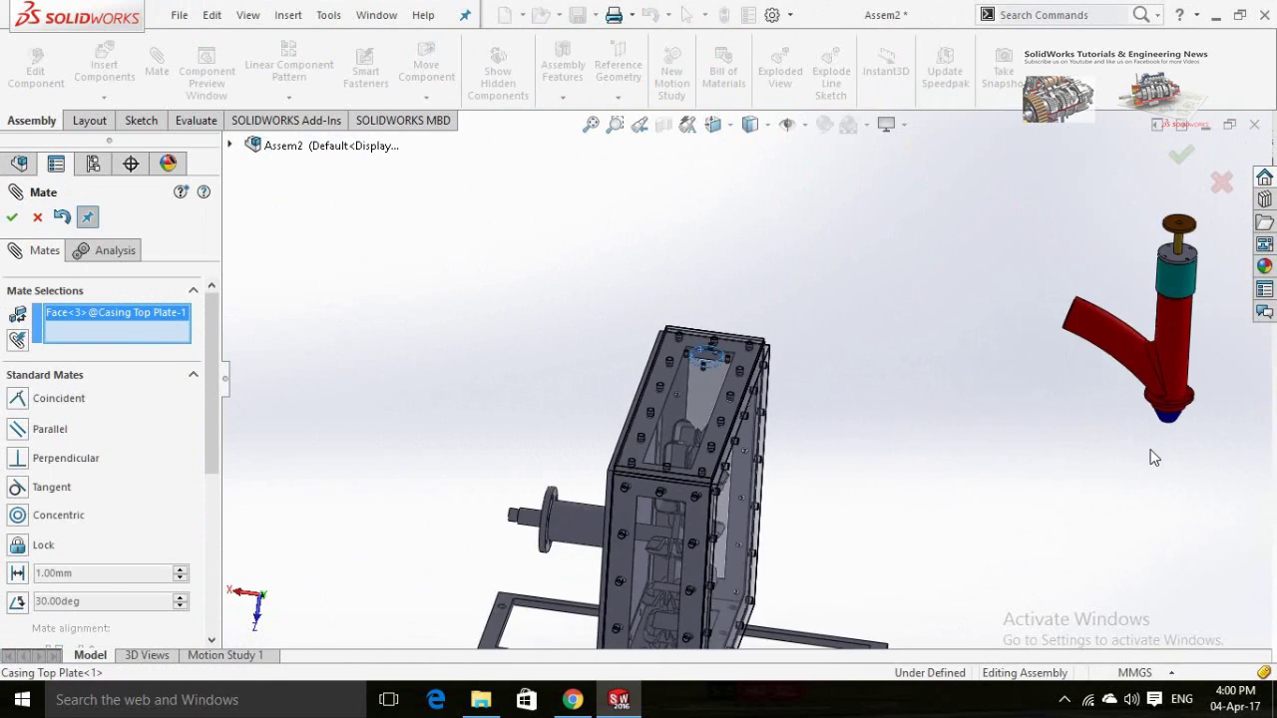
{"action": "scroll", "coordinate": [1147, 439], "scroll_direction": "down", "scroll_amount": 4}
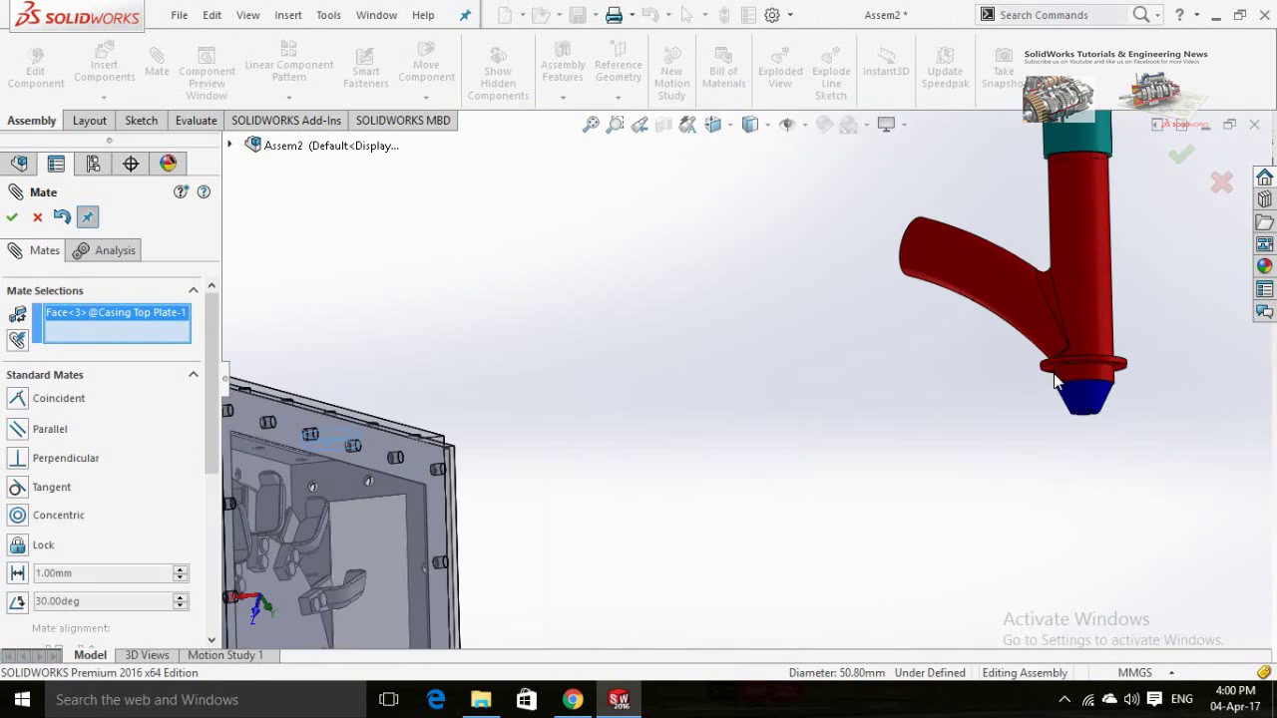
{"action": "scroll", "coordinate": [998, 399], "scroll_direction": "down", "scroll_amount": 3}
{"action": "middle_click_drag", "start_coordinate": [946, 426], "coordinate": [954, 369]}
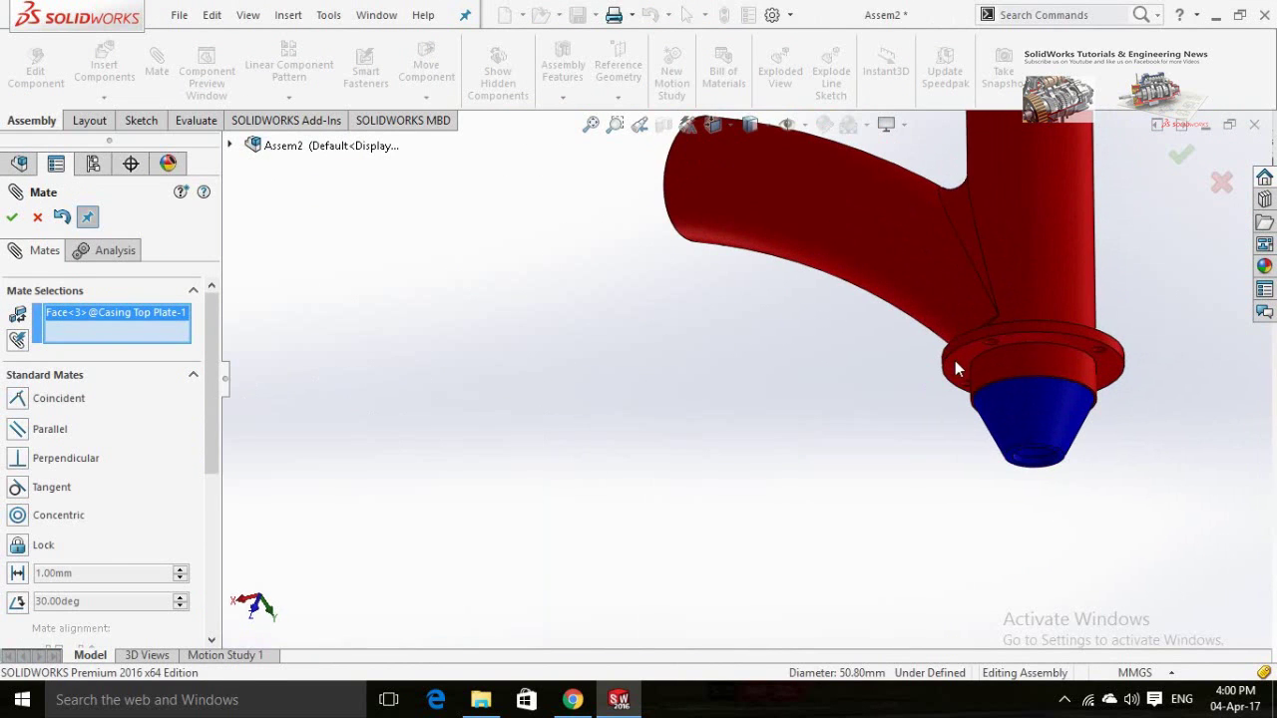
{"action": "left_click", "coordinate": [957, 361]}
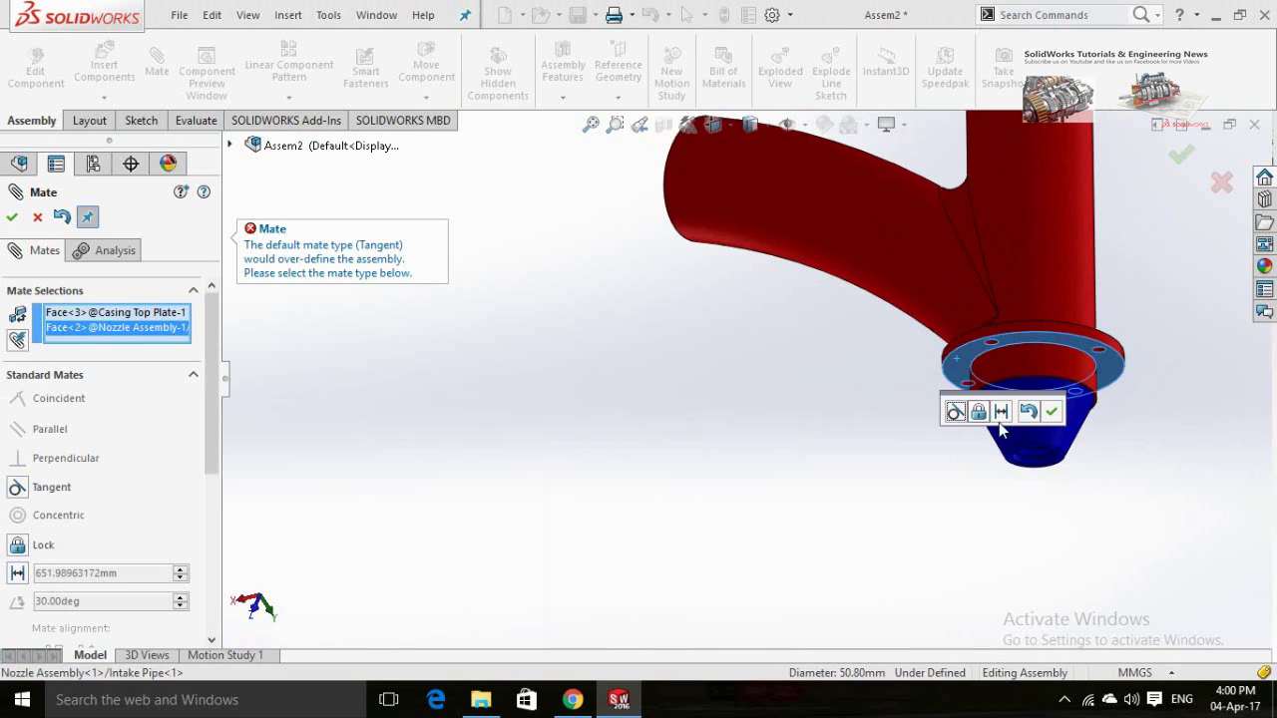
{"action": "right_click", "coordinate": [146, 332]}
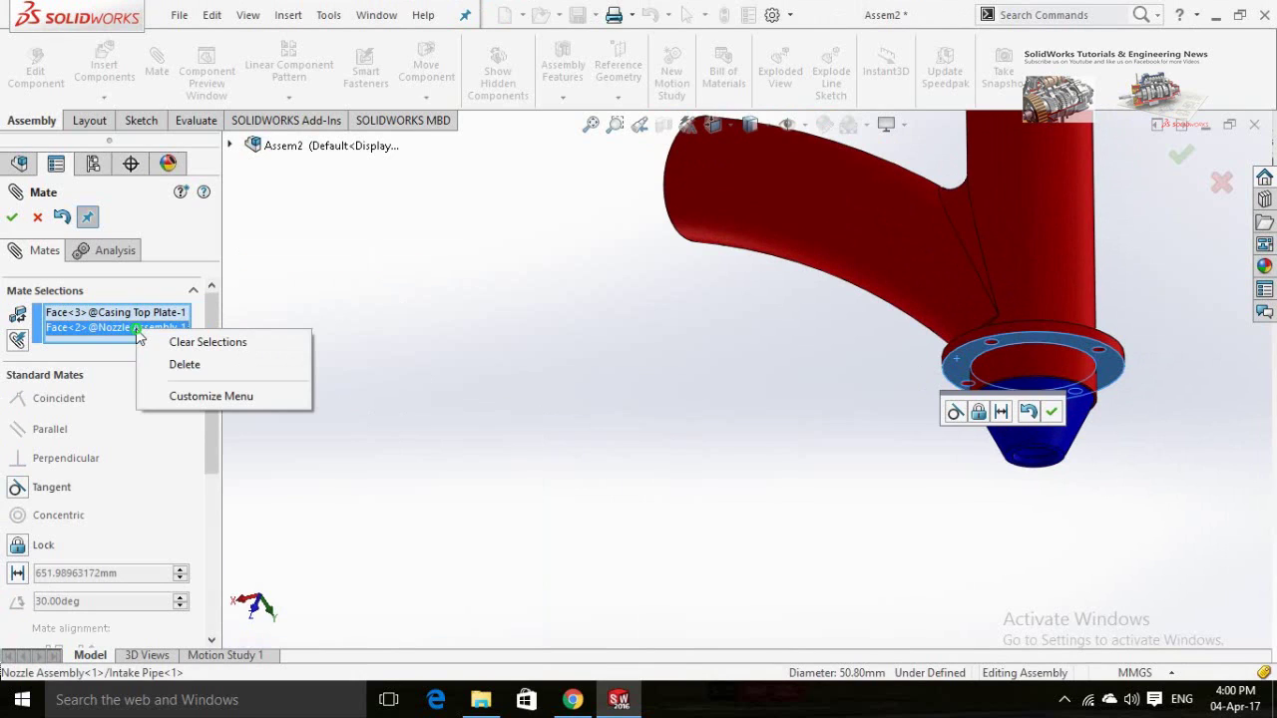
{"action": "left_click", "coordinate": [175, 361]}
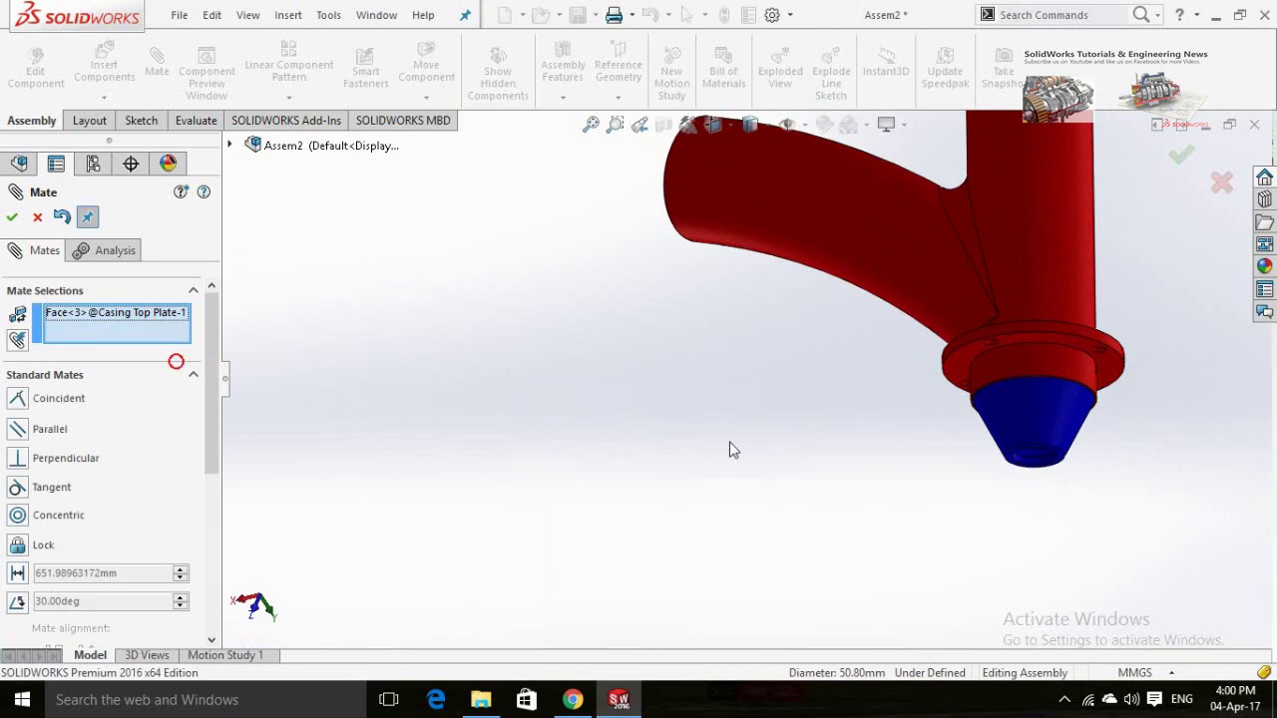
{"action": "left_click", "coordinate": [996, 365]}
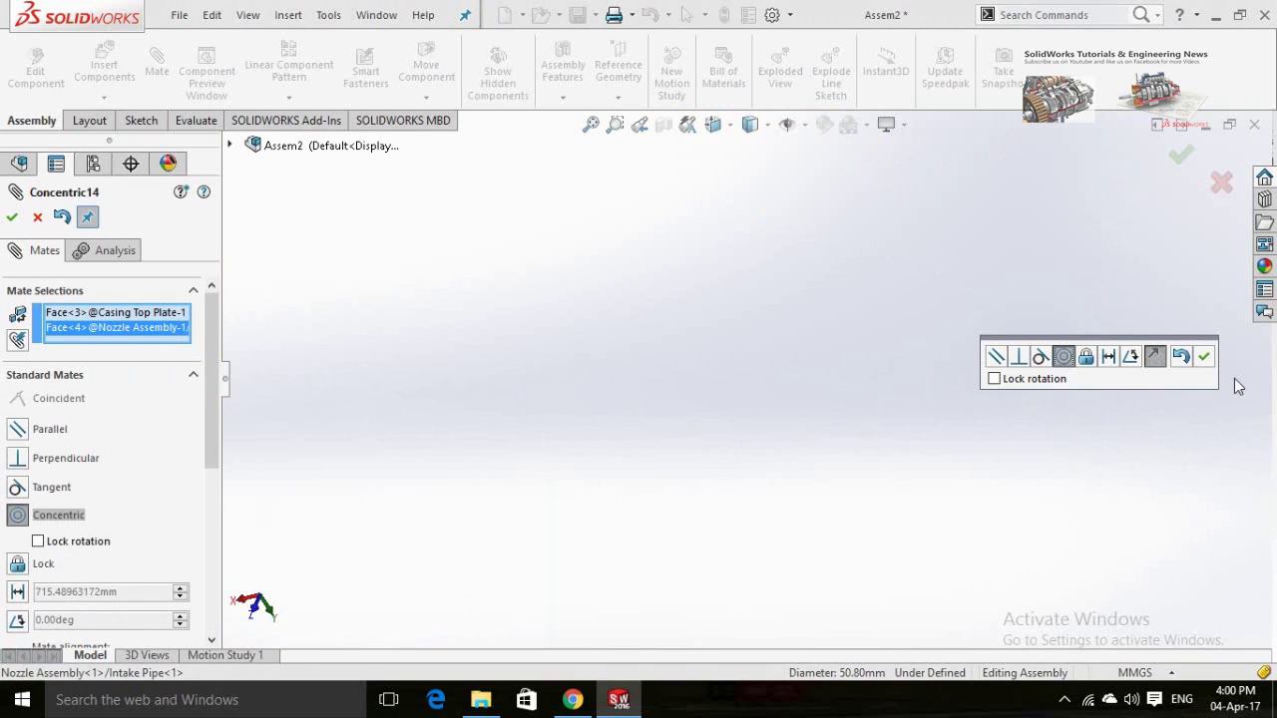
{"action": "left_click", "coordinate": [1204, 356]}
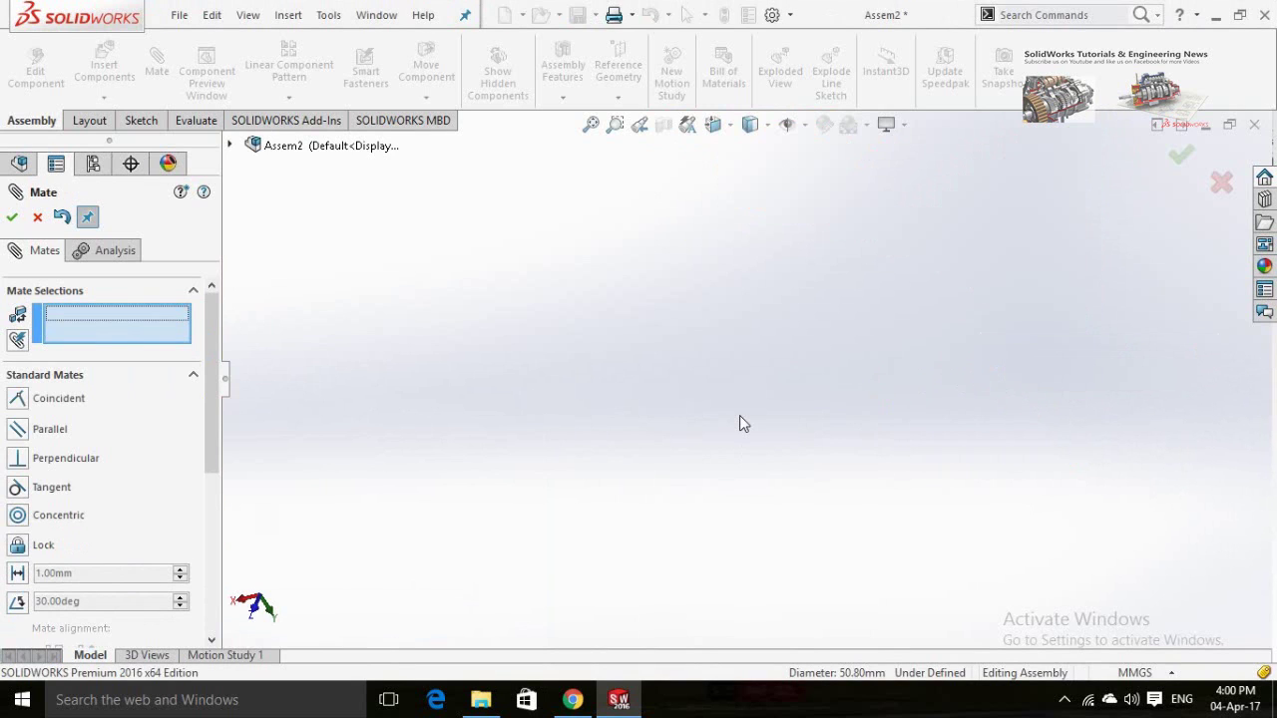
Add a concentric mate between an intake pipe flange bolt hole and the matching 6 mm hole in the casing top plate, and finish mating.
{"action": "middle_click_drag", "start_coordinate": [739, 424], "coordinate": [556, 444]}
{"action": "scroll", "coordinate": [556, 445], "scroll_direction": "down", "scroll_amount": 8}
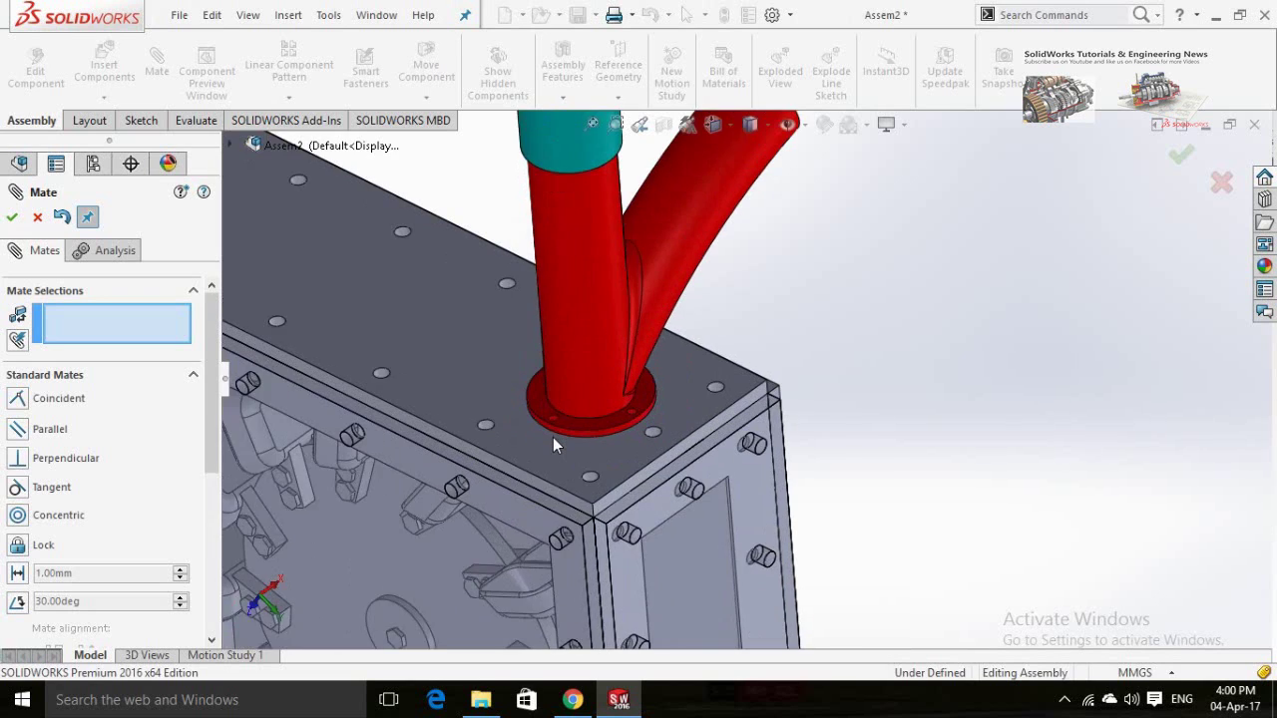
{"action": "scroll", "coordinate": [562, 411], "scroll_direction": "down", "scroll_amount": 4}
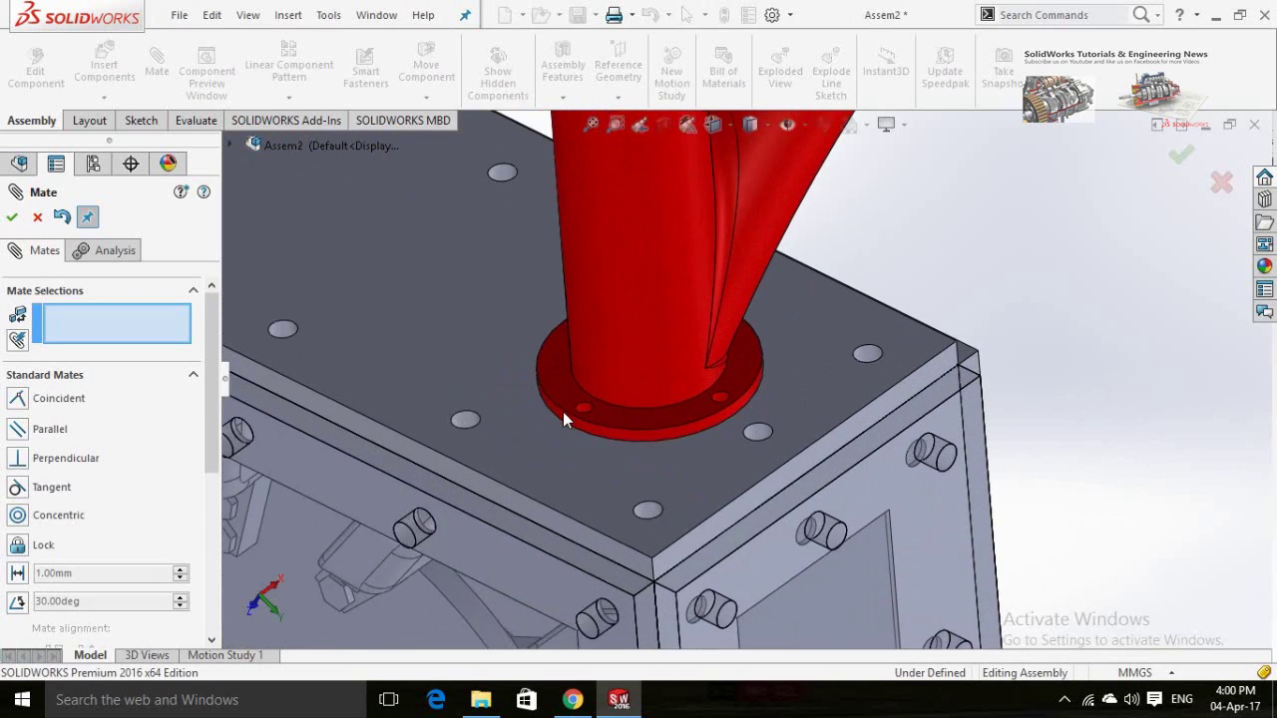
{"action": "scroll", "coordinate": [608, 413], "scroll_direction": "down", "scroll_amount": 2}
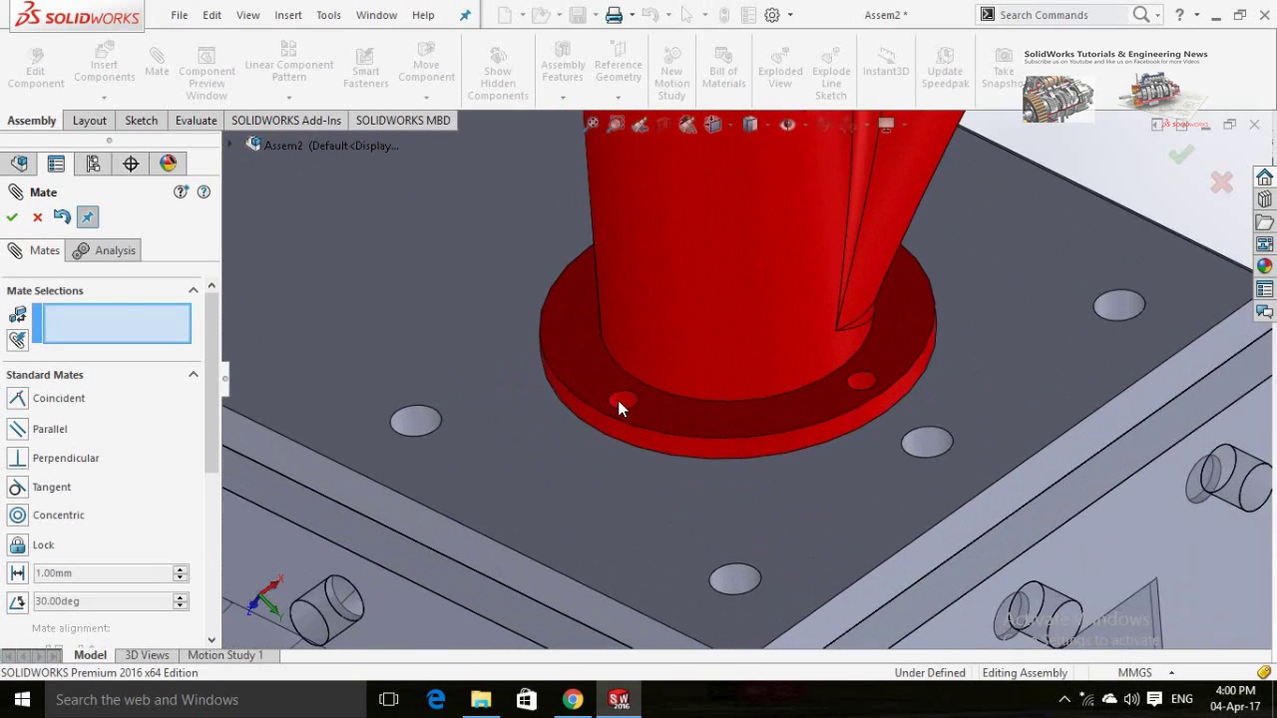
{"action": "left_click", "coordinate": [619, 408]}
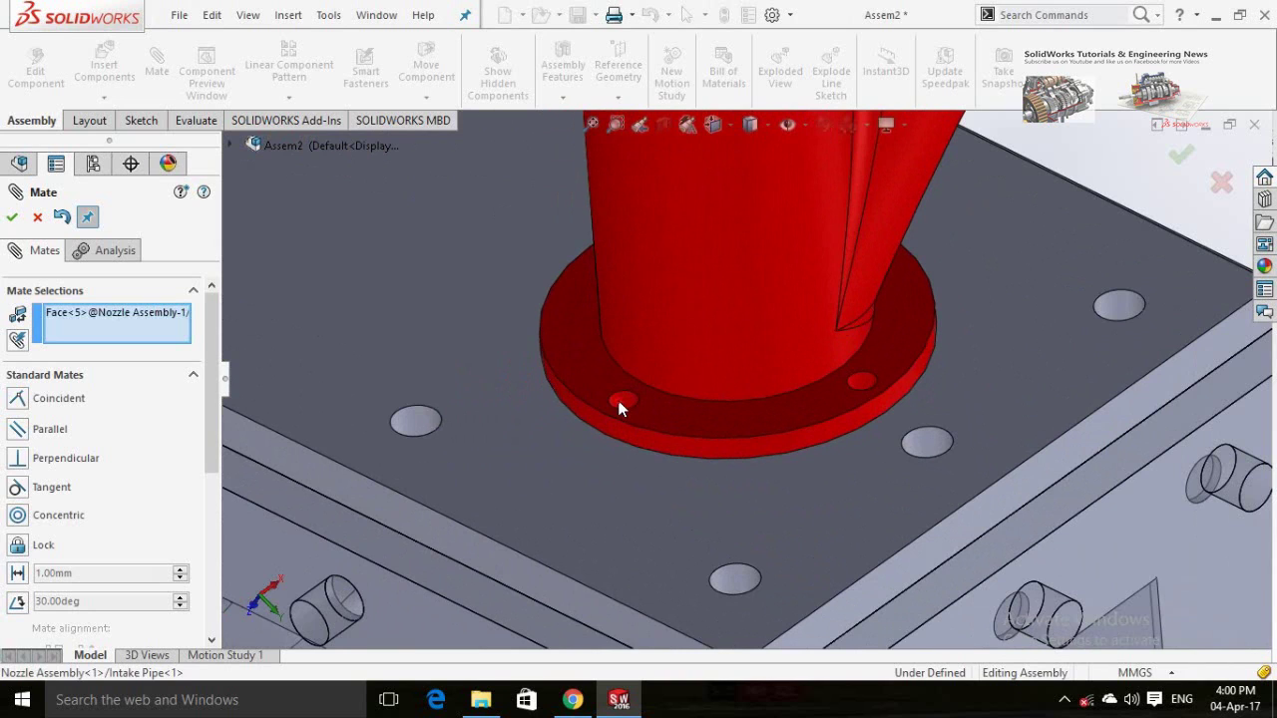
{"action": "middle_click_drag", "start_coordinate": [619, 407], "coordinate": [569, 261]}
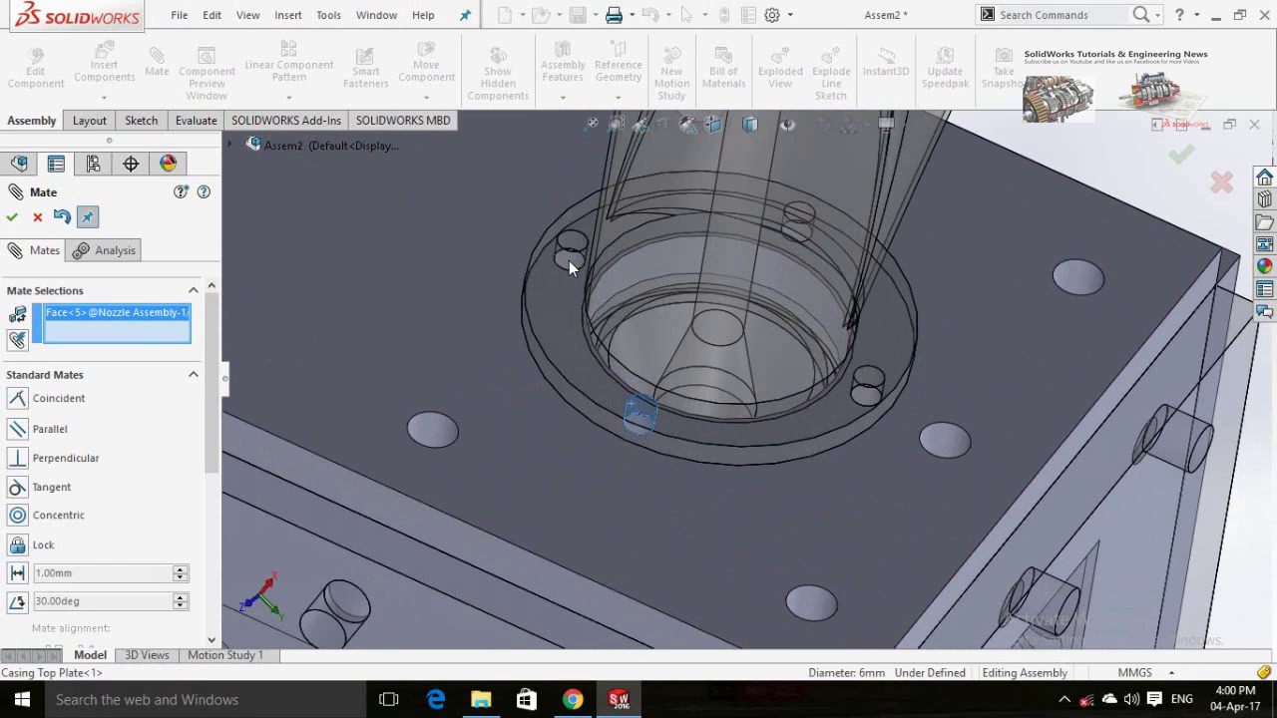
{"action": "left_click", "coordinate": [569, 261]}
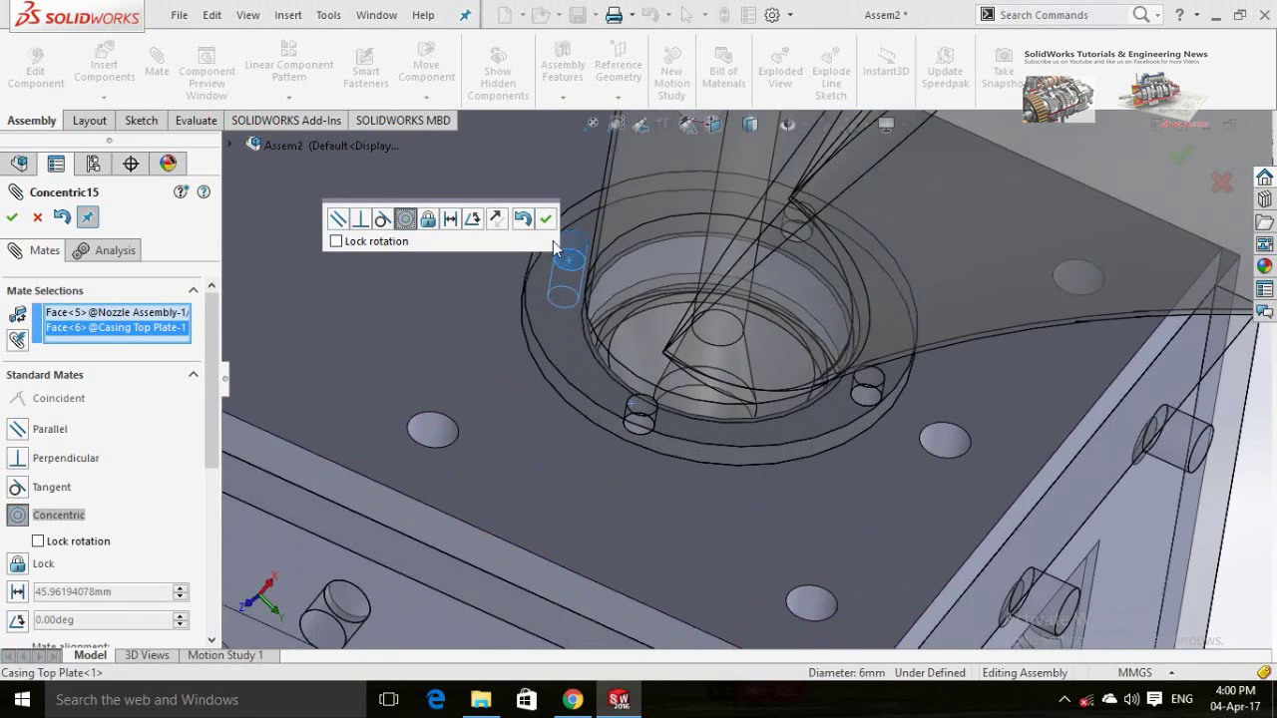
{"action": "left_click", "coordinate": [546, 220]}
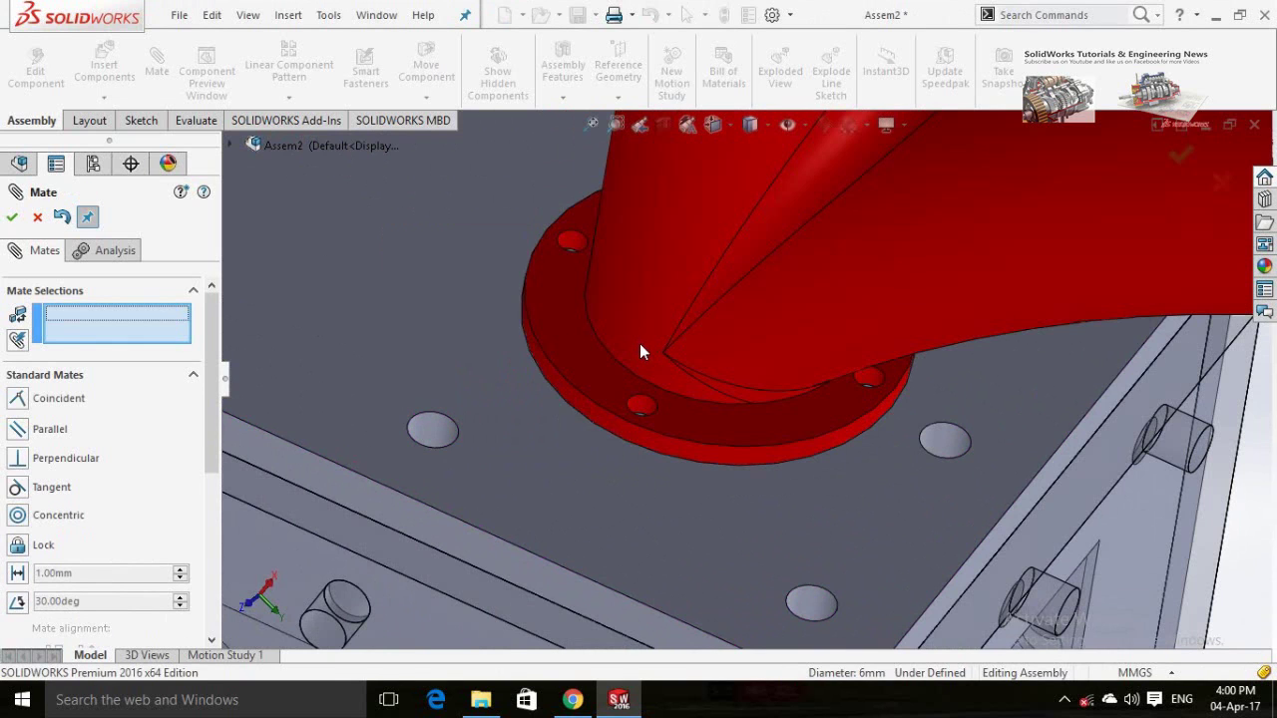
{"action": "key", "text": "f"}
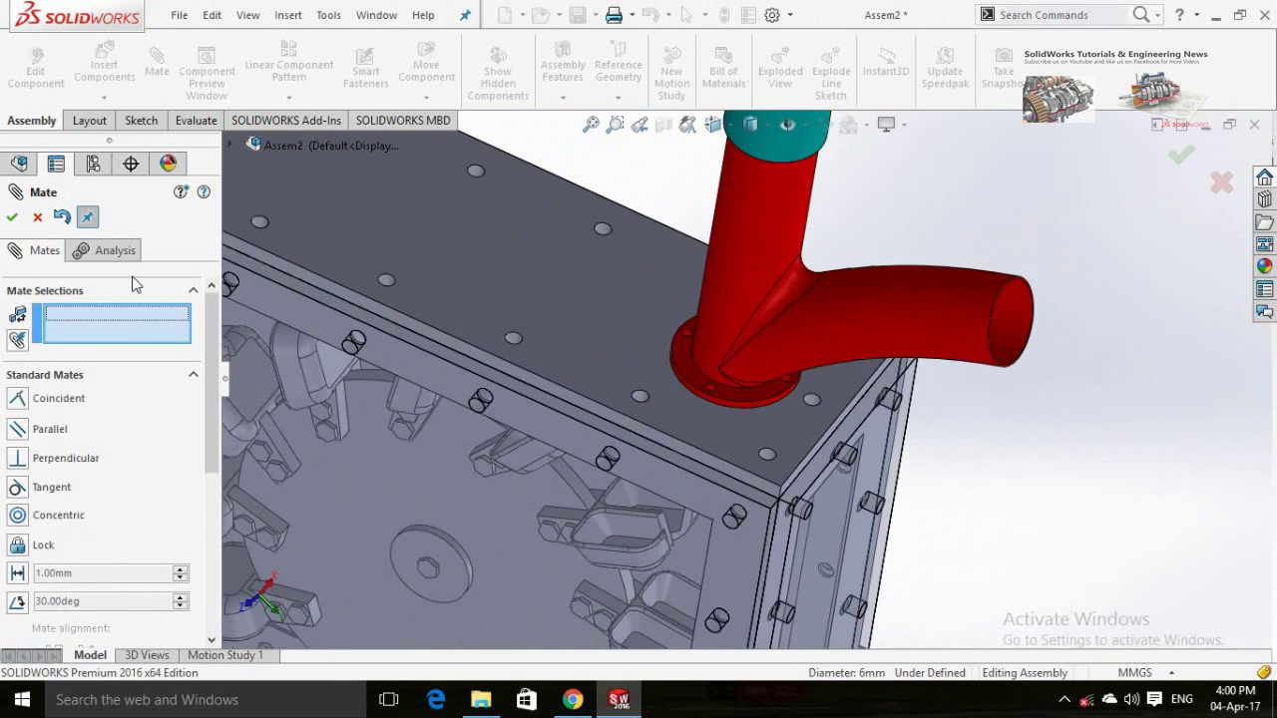
{"action": "left_click", "coordinate": [12, 218]}
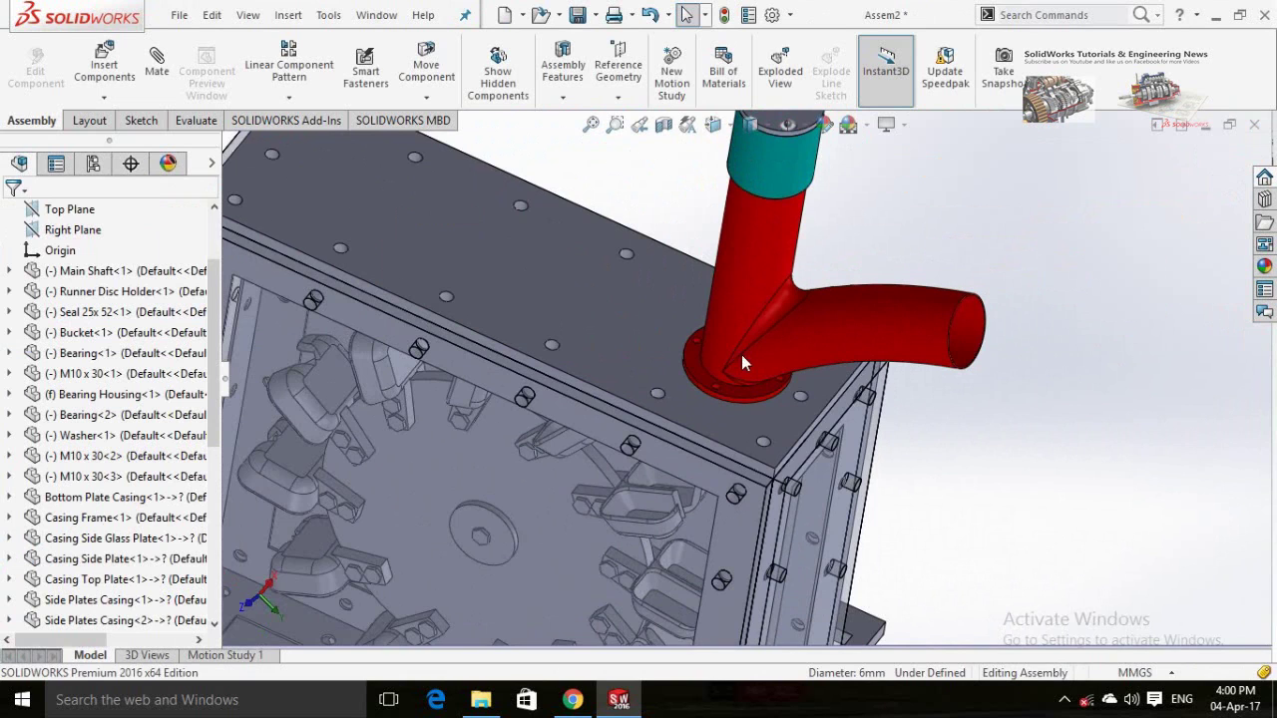
Colour the bottom plate casing and the casing top plate dark teal at component level.
{"action": "scroll", "coordinate": [741, 363], "scroll_direction": "up", "scroll_amount": 5}
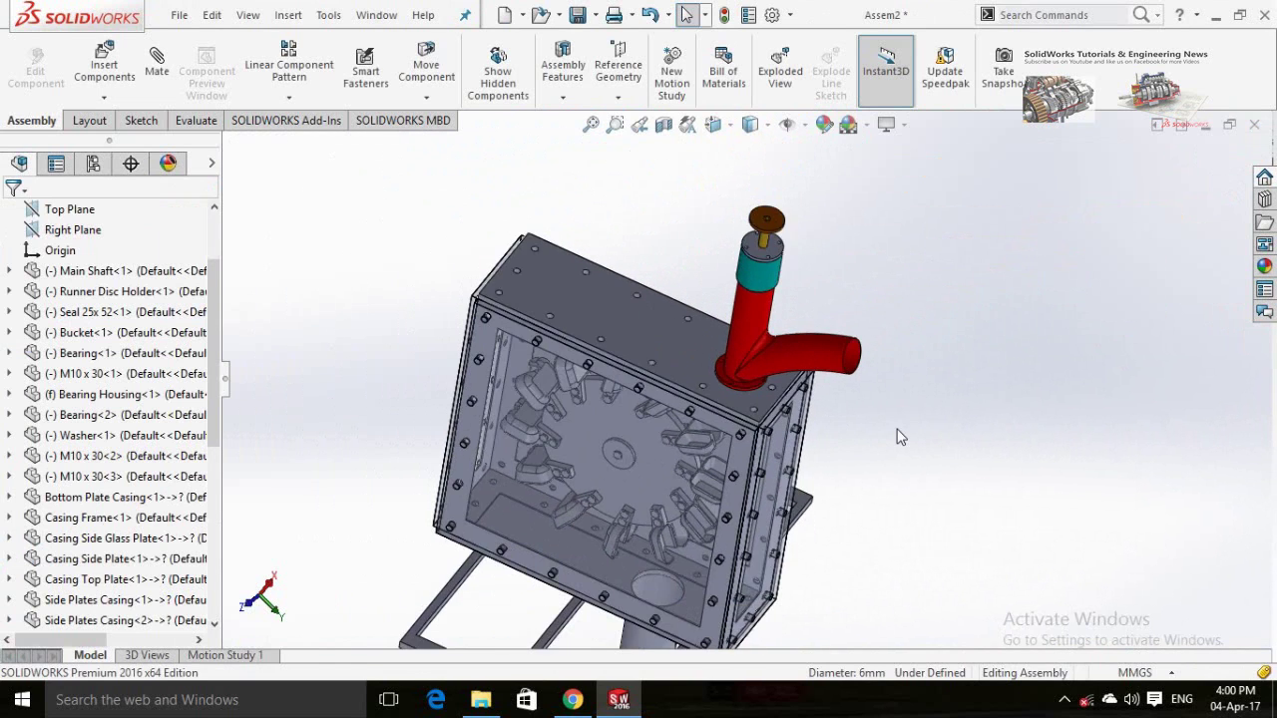
{"action": "scroll", "coordinate": [896, 436], "scroll_direction": "up", "scroll_amount": 2}
{"action": "middle_click_drag", "start_coordinate": [859, 371], "coordinate": [931, 398]}
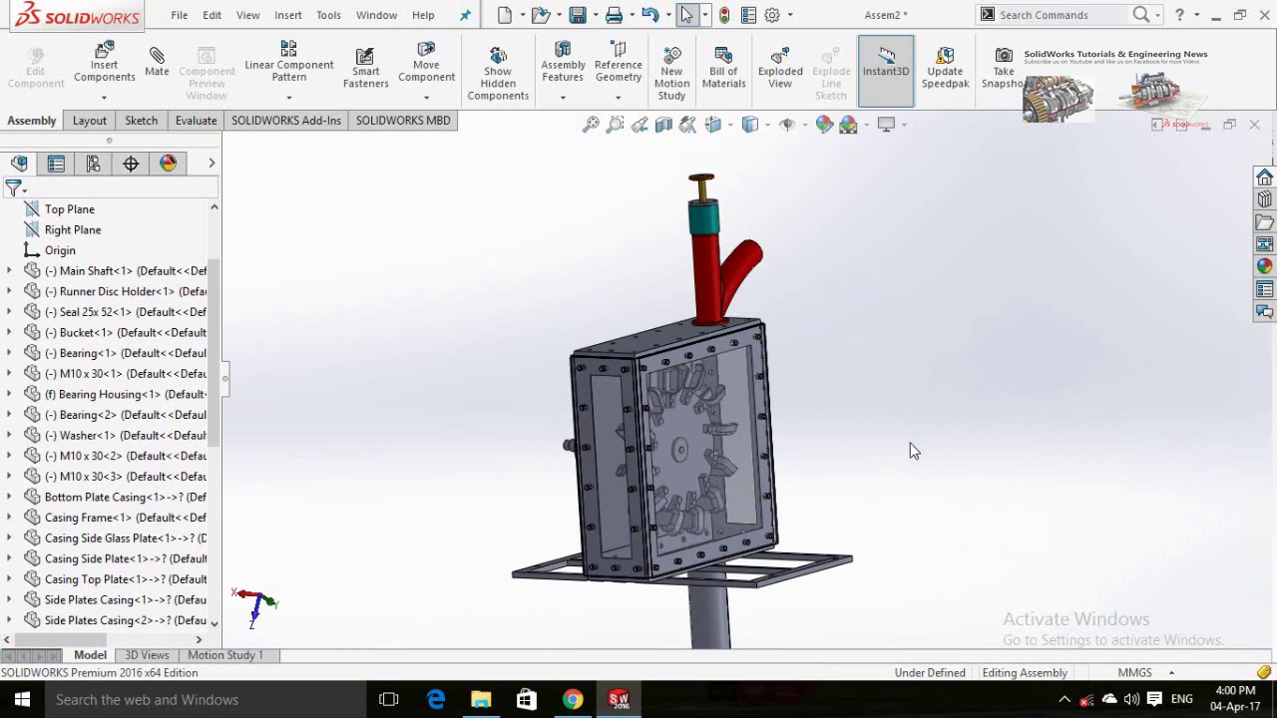
{"action": "middle_click_drag", "start_coordinate": [913, 450], "coordinate": [888, 527]}
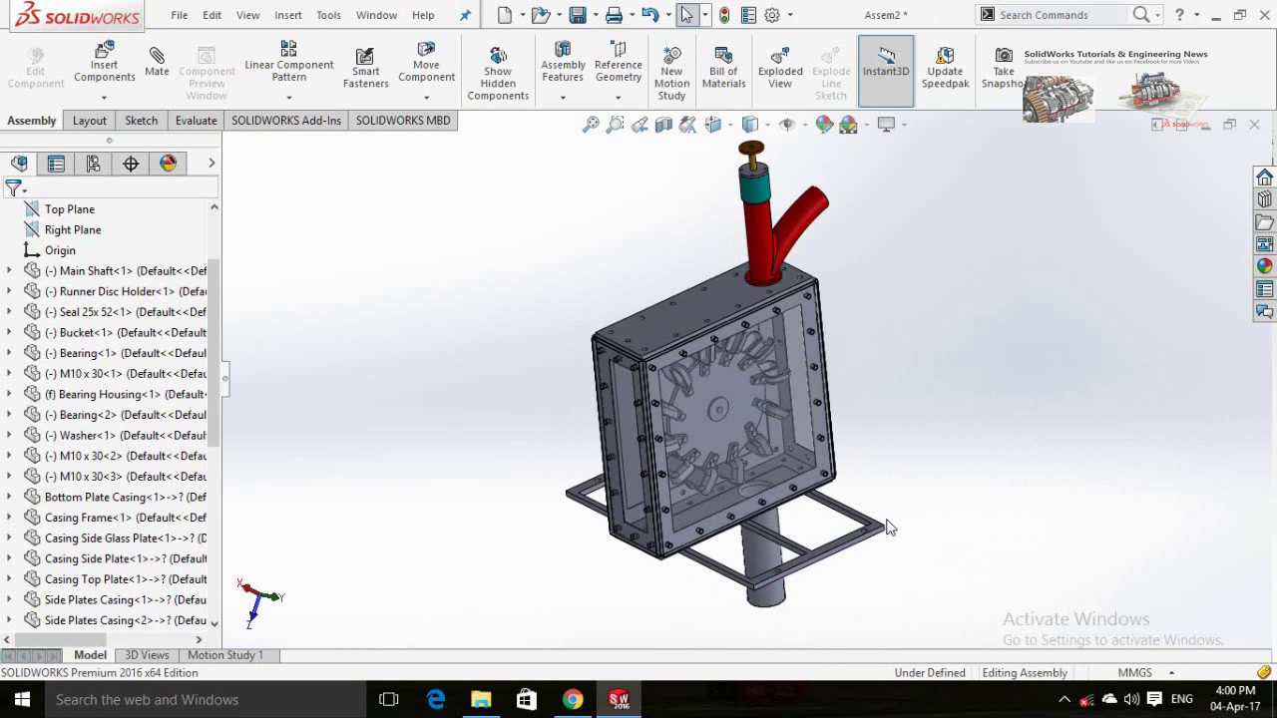
{"action": "left_click", "coordinate": [778, 605]}
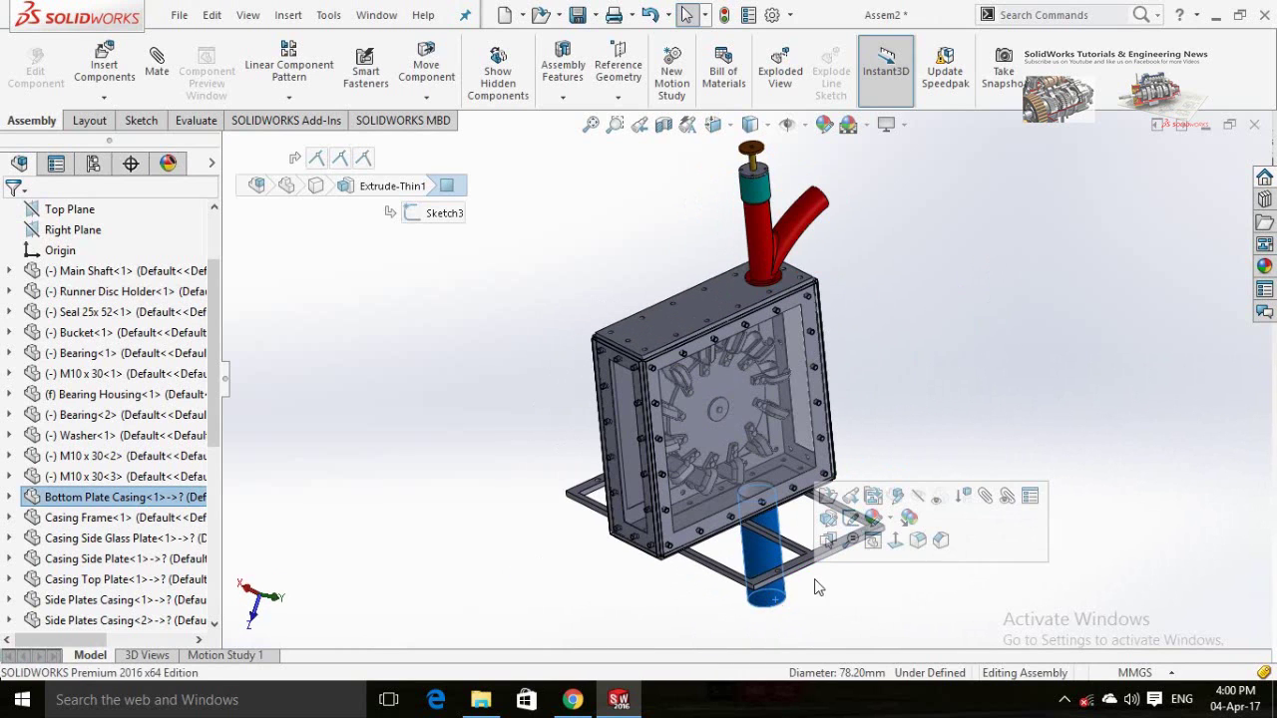
{"action": "left_click", "coordinate": [873, 520]}
{"action": "left_click", "coordinate": [876, 562]}
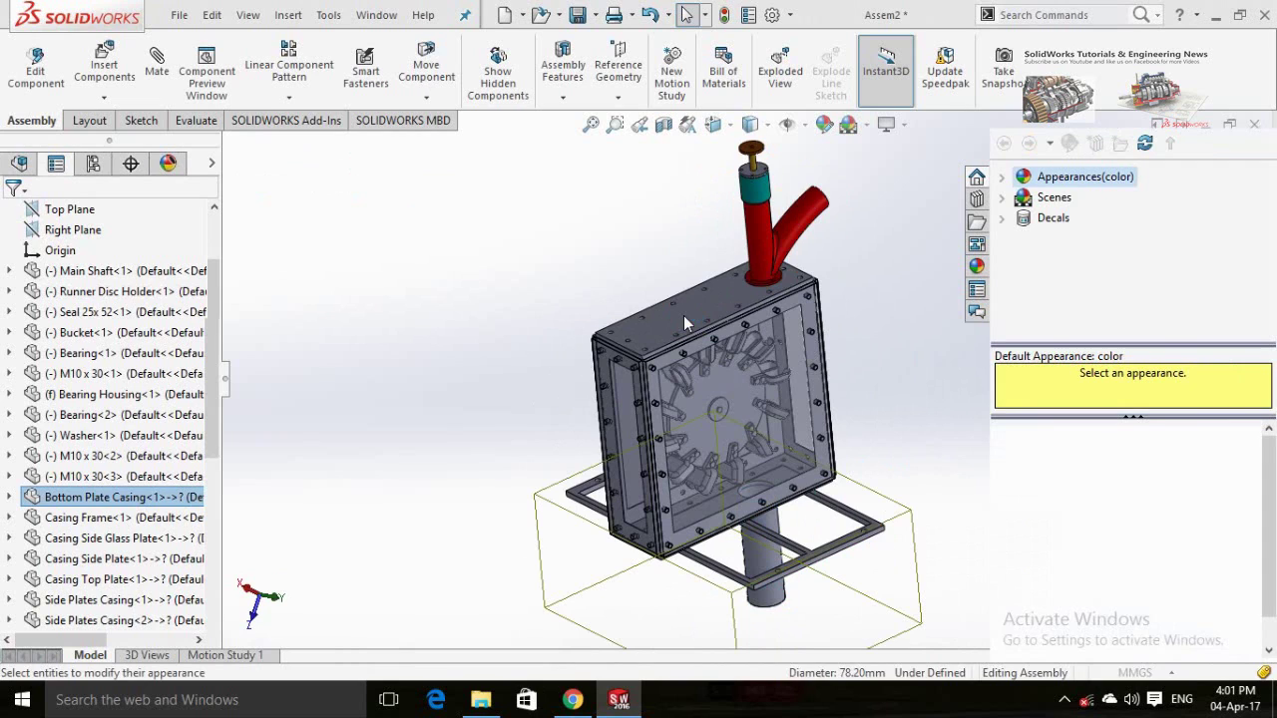
{"action": "left_click", "coordinate": [686, 316]}
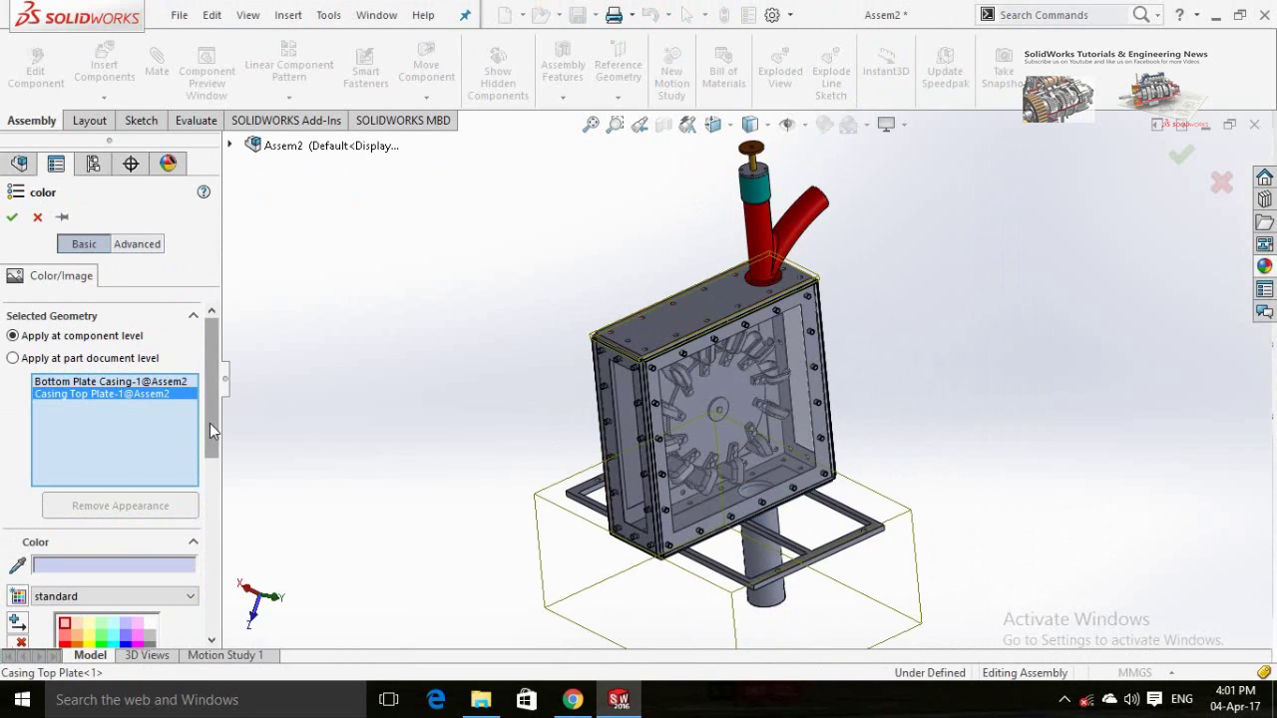
{"action": "scroll", "coordinate": [209, 423], "scroll_direction": "down", "scroll_amount": 4}
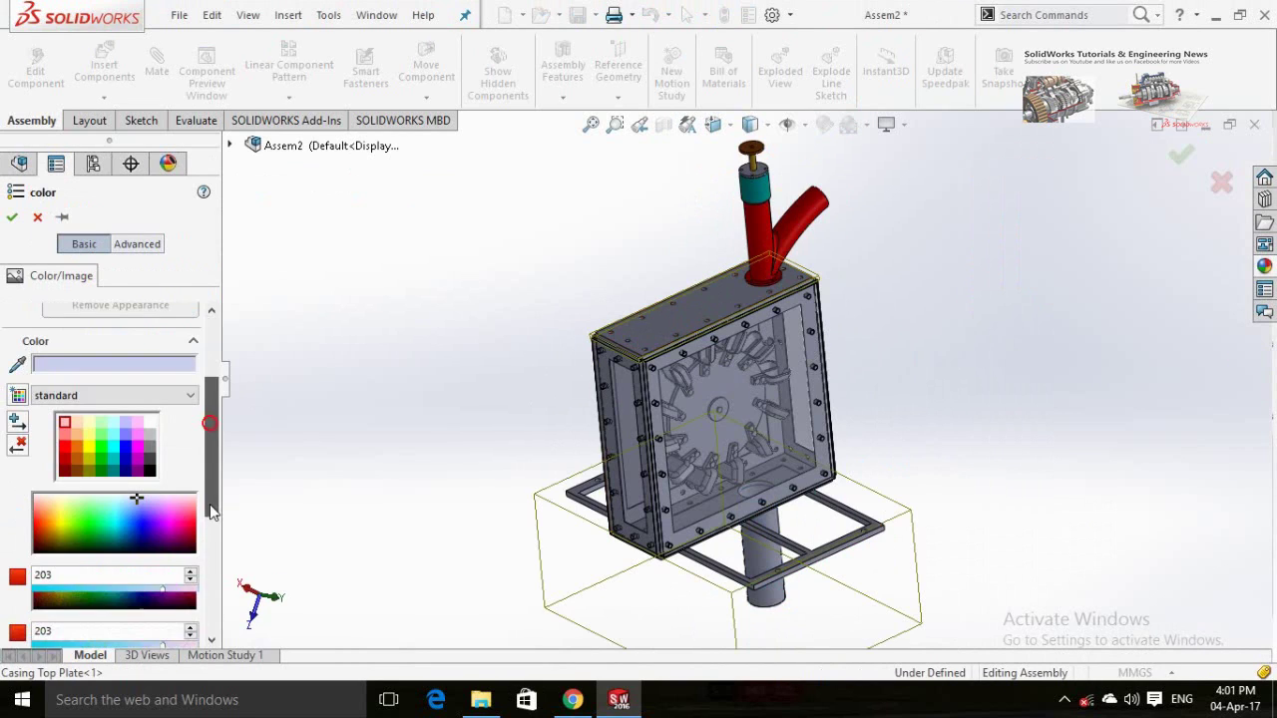
{"action": "left_click", "coordinate": [112, 462]}
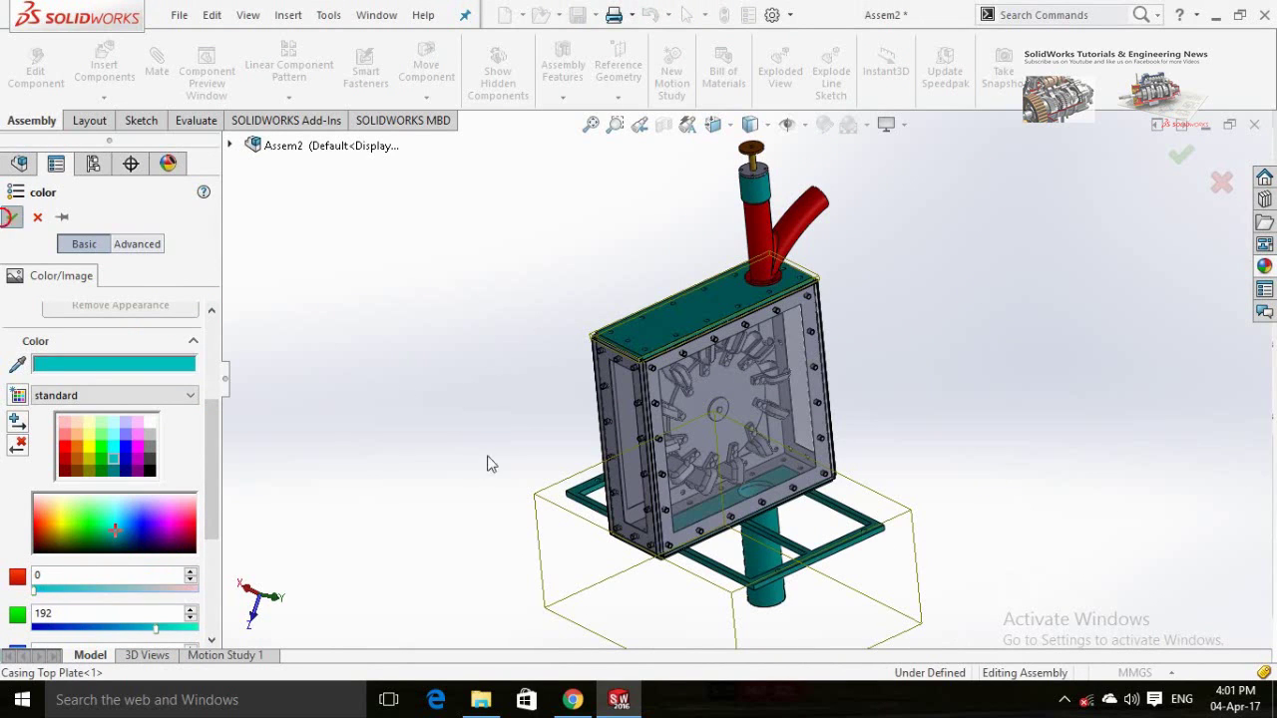
{"action": "key", "text": "Return"}
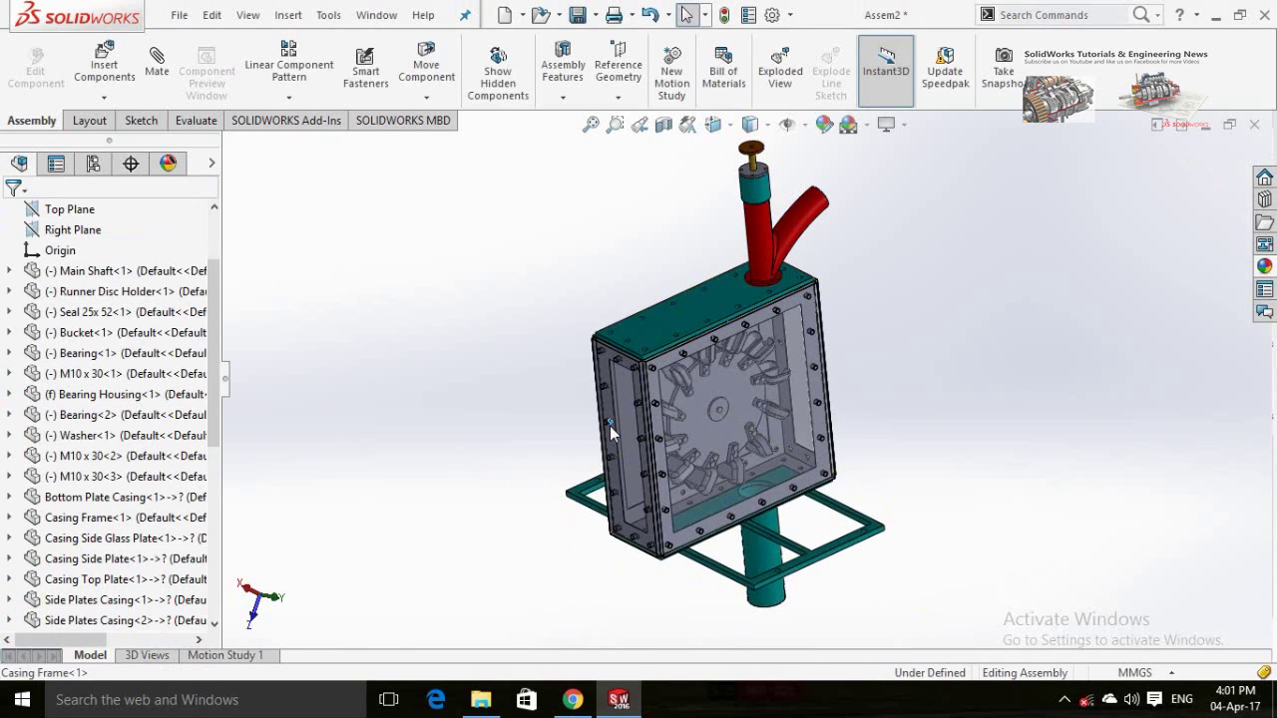
Colour the casing frame part magenta using the standard colour swatches.
{"action": "left_click", "coordinate": [610, 426]}
{"action": "left_click", "coordinate": [681, 355]}
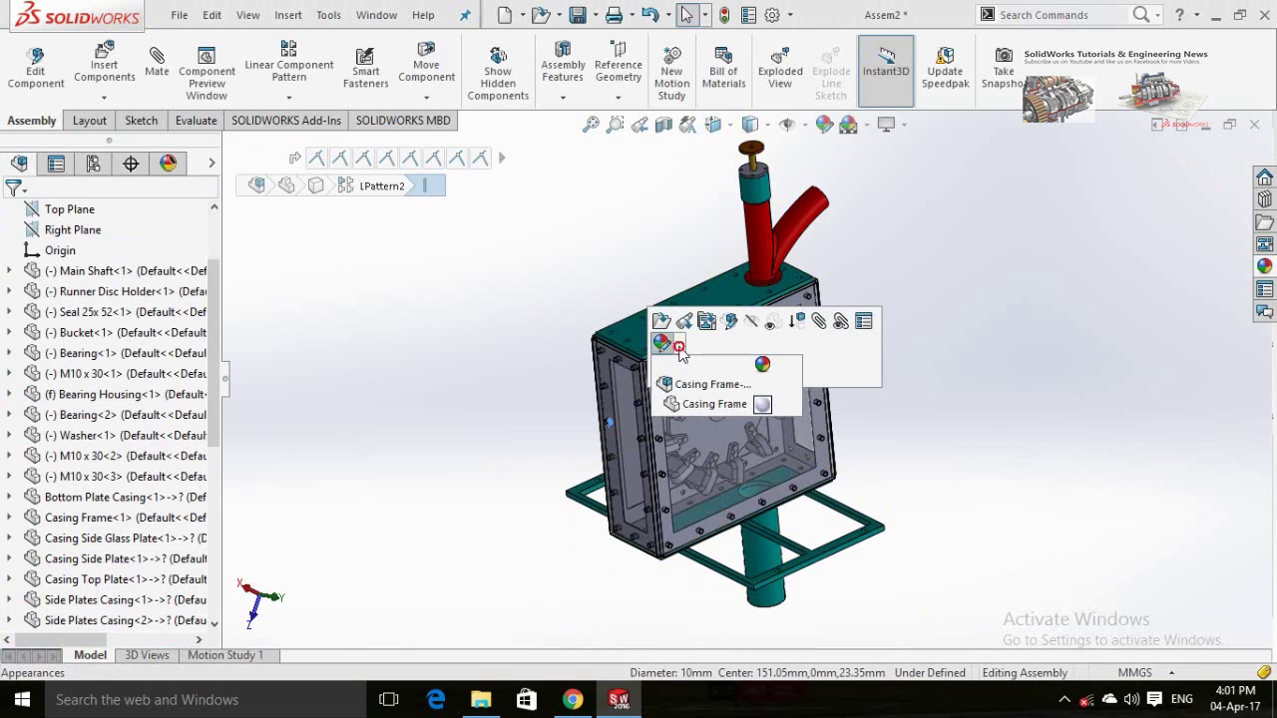
{"action": "left_click", "coordinate": [669, 399]}
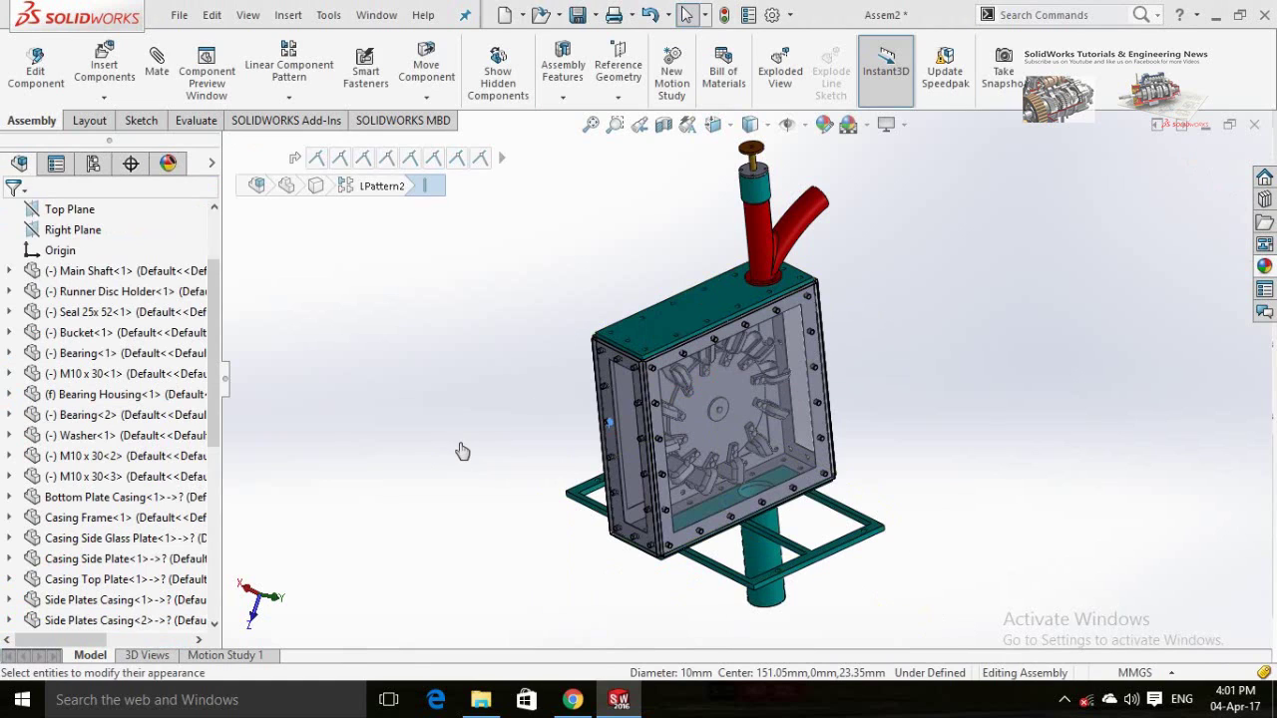
{"action": "scroll", "coordinate": [116, 509], "scroll_direction": "down", "scroll_amount": 2}
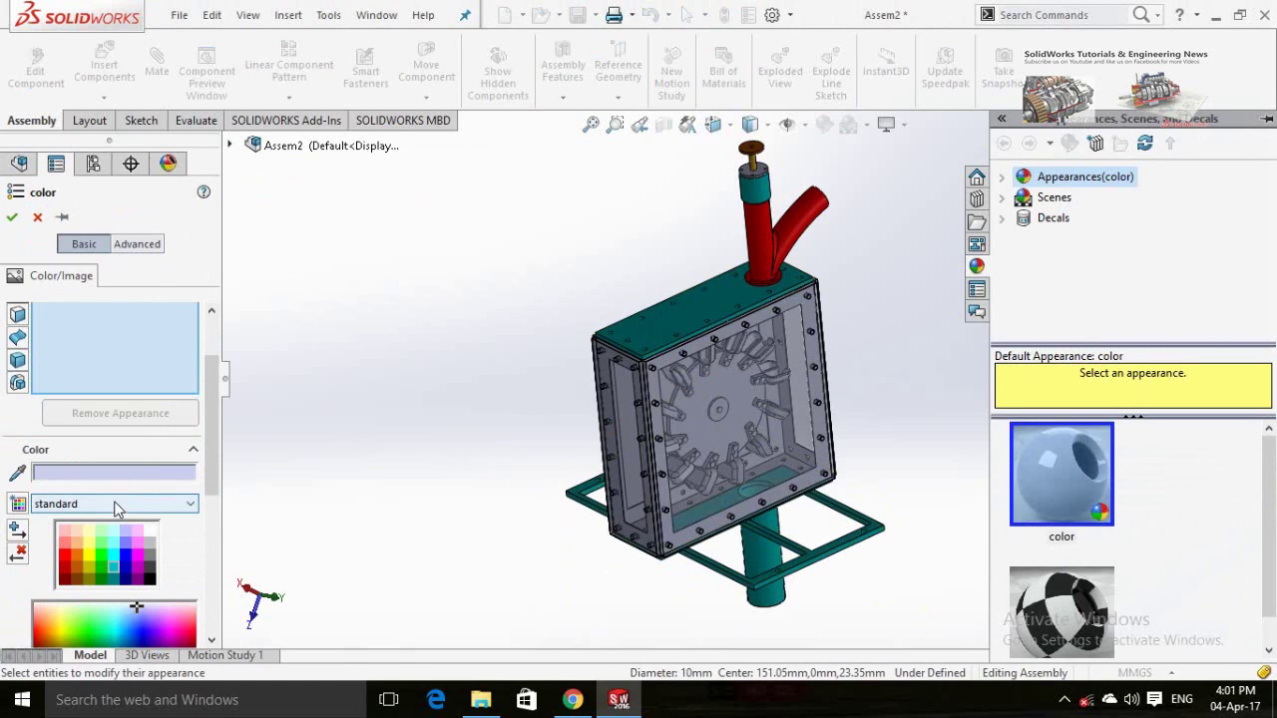
{"action": "left_click", "coordinate": [138, 557]}
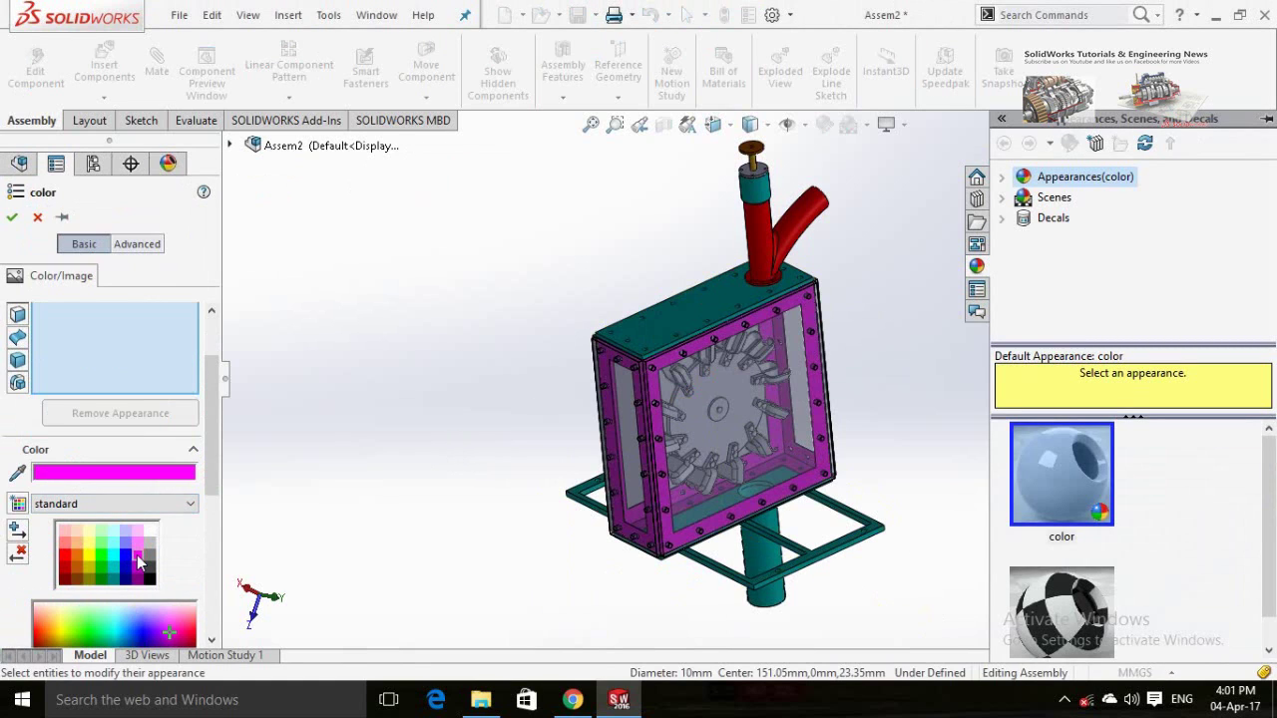
{"action": "left_click", "coordinate": [12, 219]}
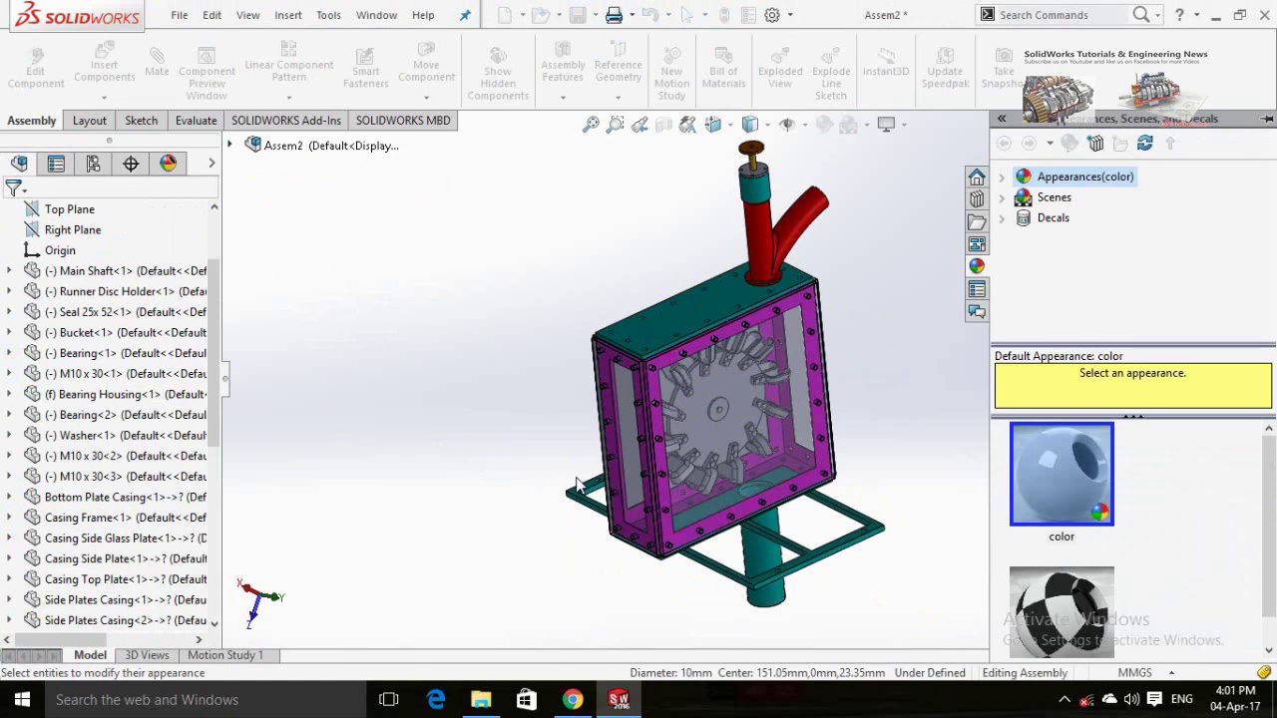
Colour the casing side plate yellow at component level using the standard colour swatches.
{"action": "left_click", "coordinate": [631, 443]}
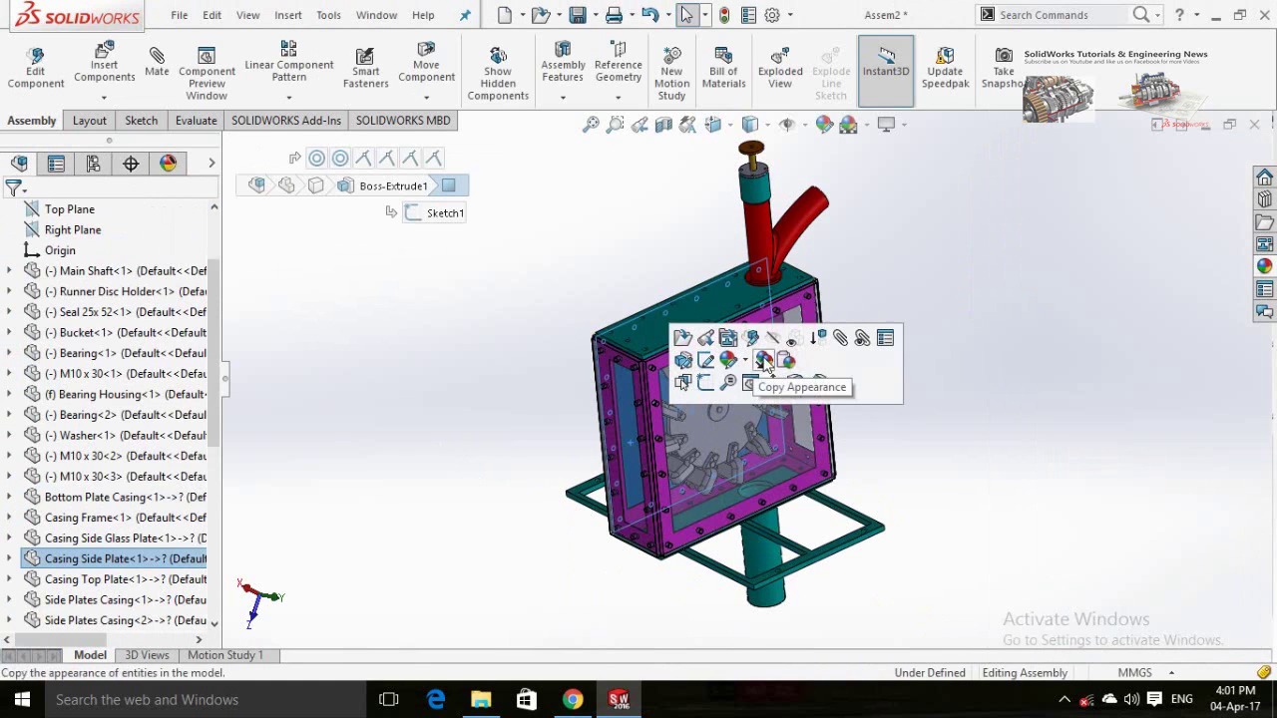
{"action": "left_click", "coordinate": [736, 362]}
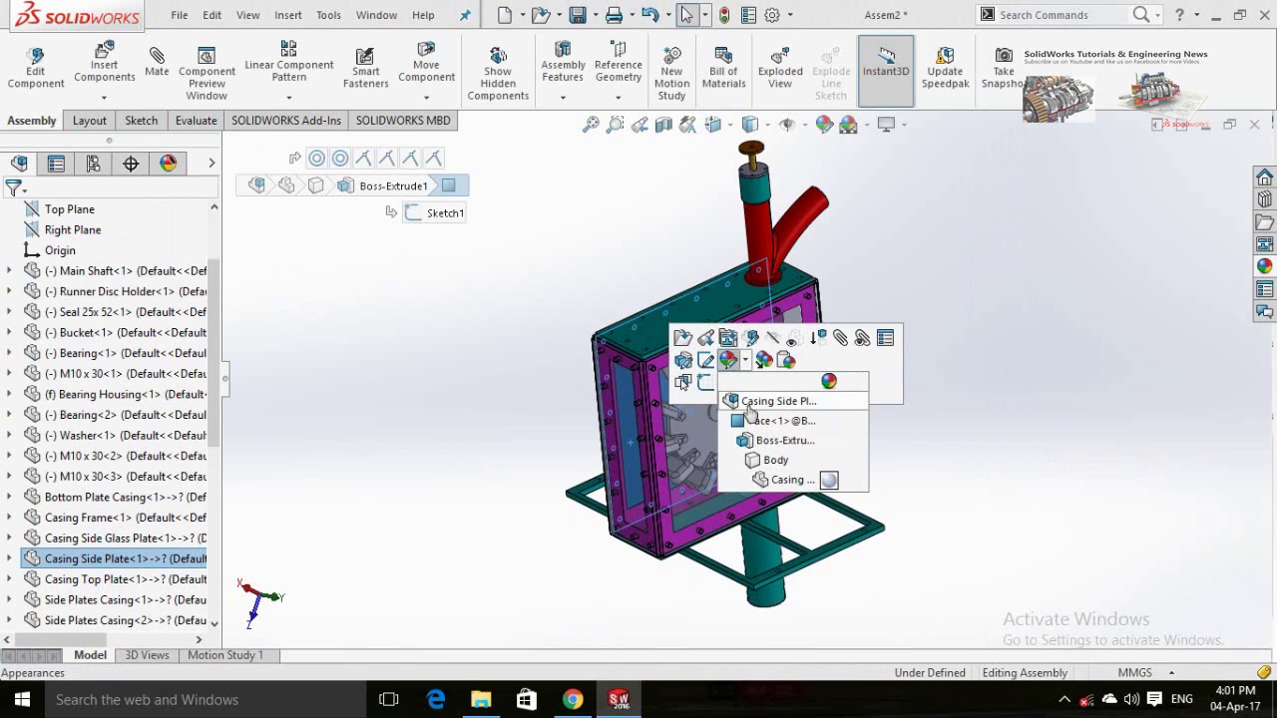
{"action": "left_click", "coordinate": [758, 400]}
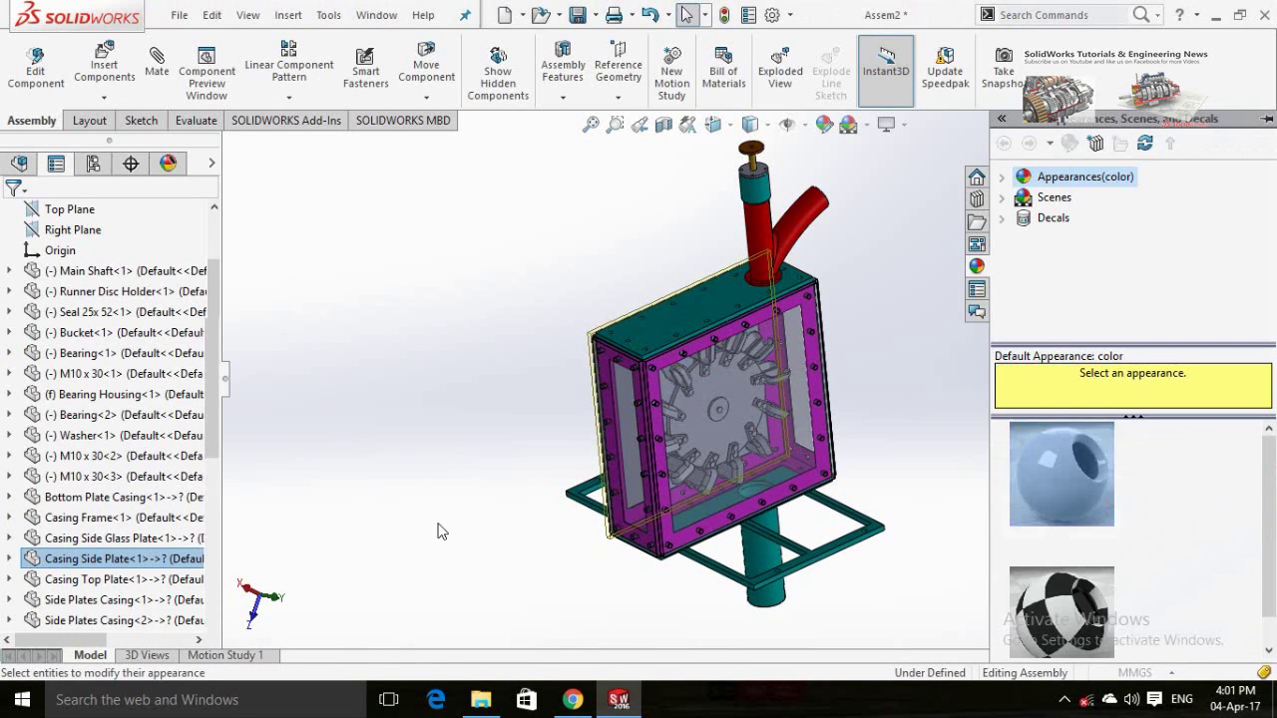
{"action": "scroll", "coordinate": [114, 608], "scroll_direction": "down", "scroll_amount": 3}
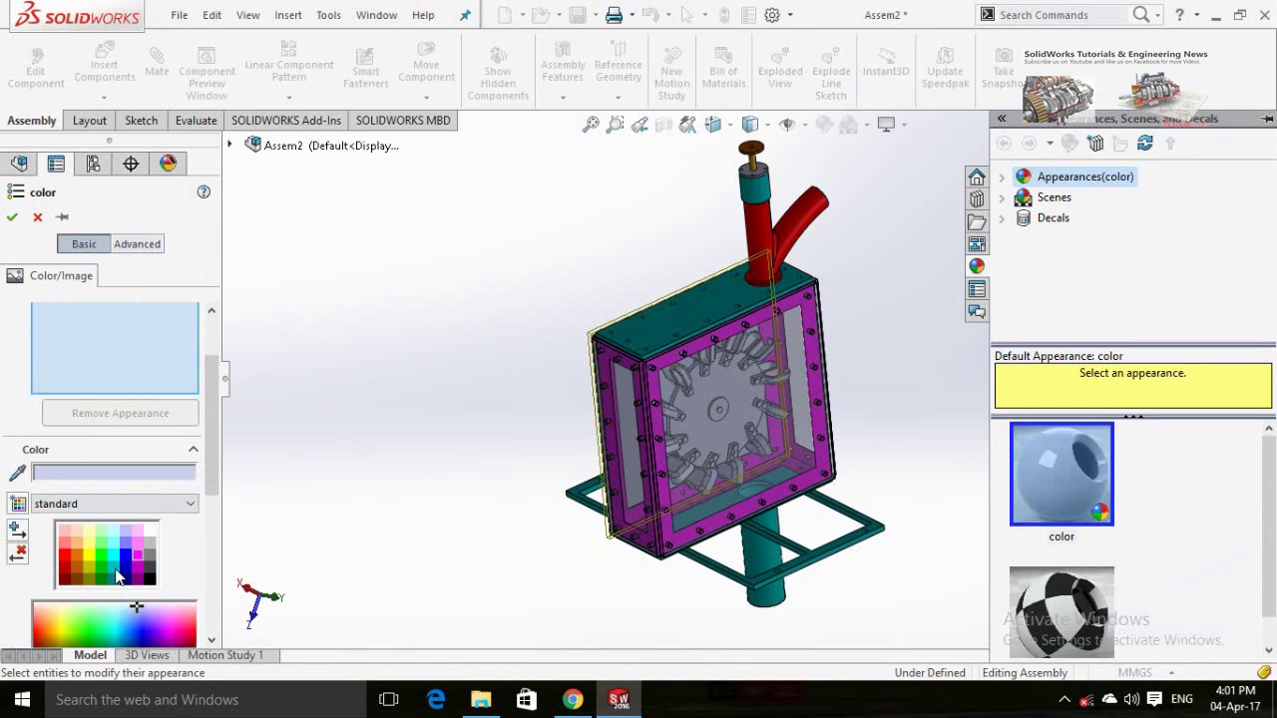
{"action": "left_click", "coordinate": [116, 571]}
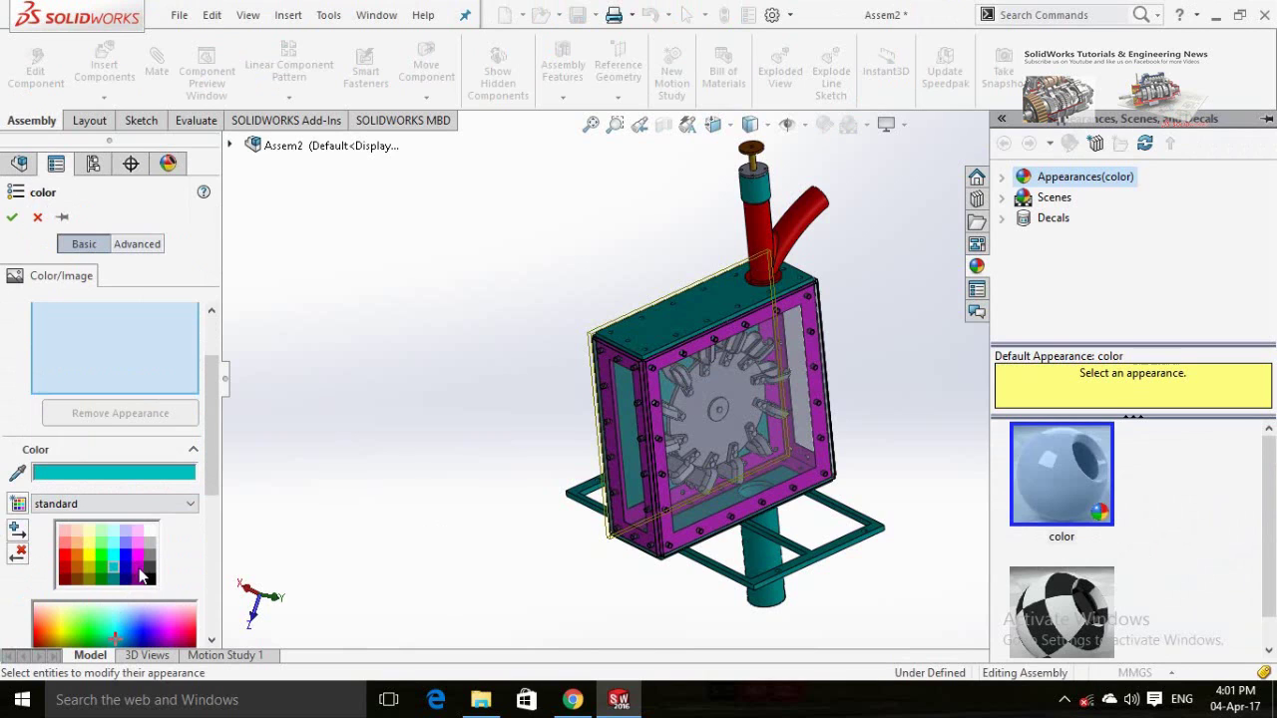
{"action": "left_click", "coordinate": [88, 554]}
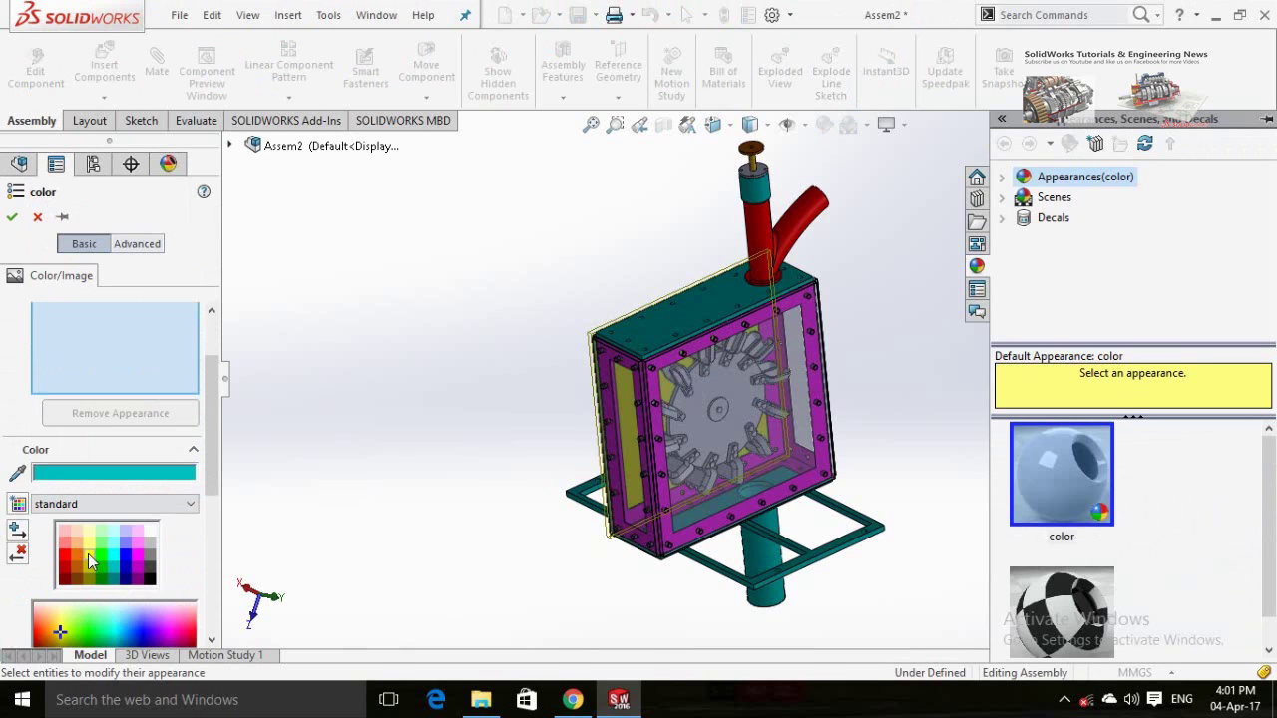
{"action": "left_click", "coordinate": [12, 217]}
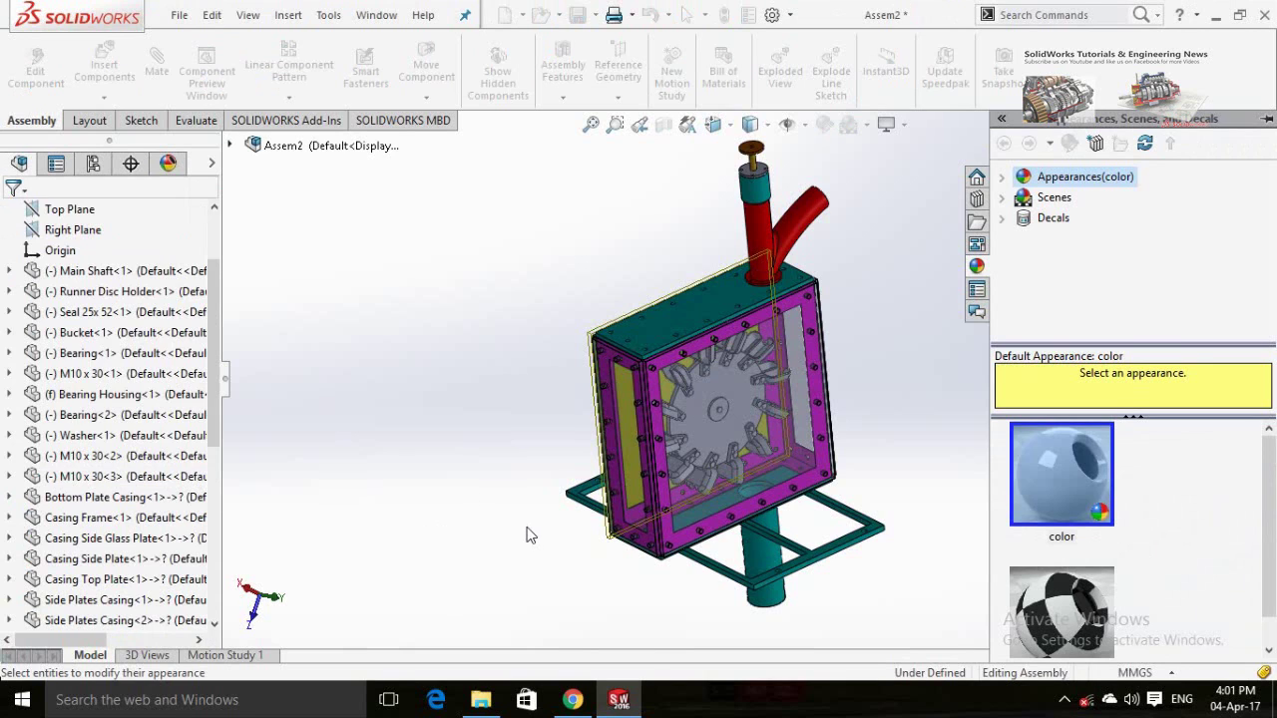
Colour the runner disc holder and the bearing housing cyan at component level.
{"action": "left_click", "coordinate": [717, 429]}
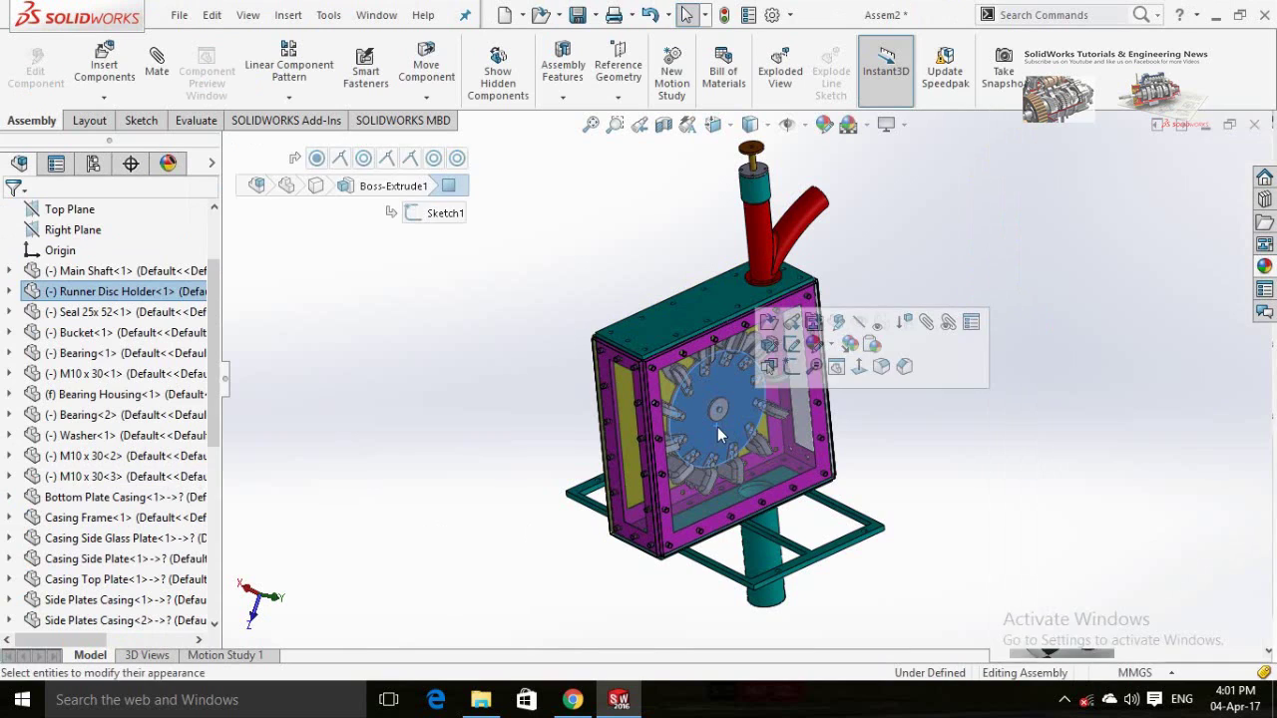
{"action": "left_click", "coordinate": [814, 344]}
{"action": "left_click", "coordinate": [823, 389]}
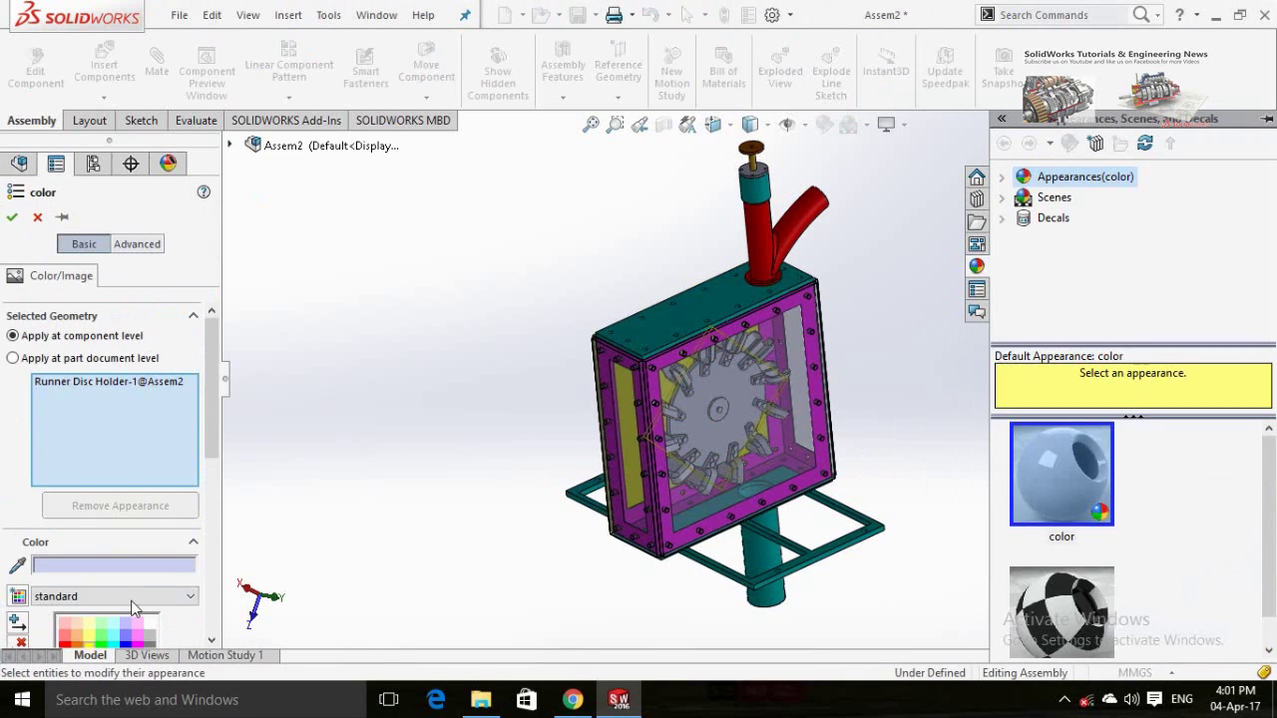
{"action": "scroll", "coordinate": [125, 613], "scroll_direction": "down", "scroll_amount": 2}
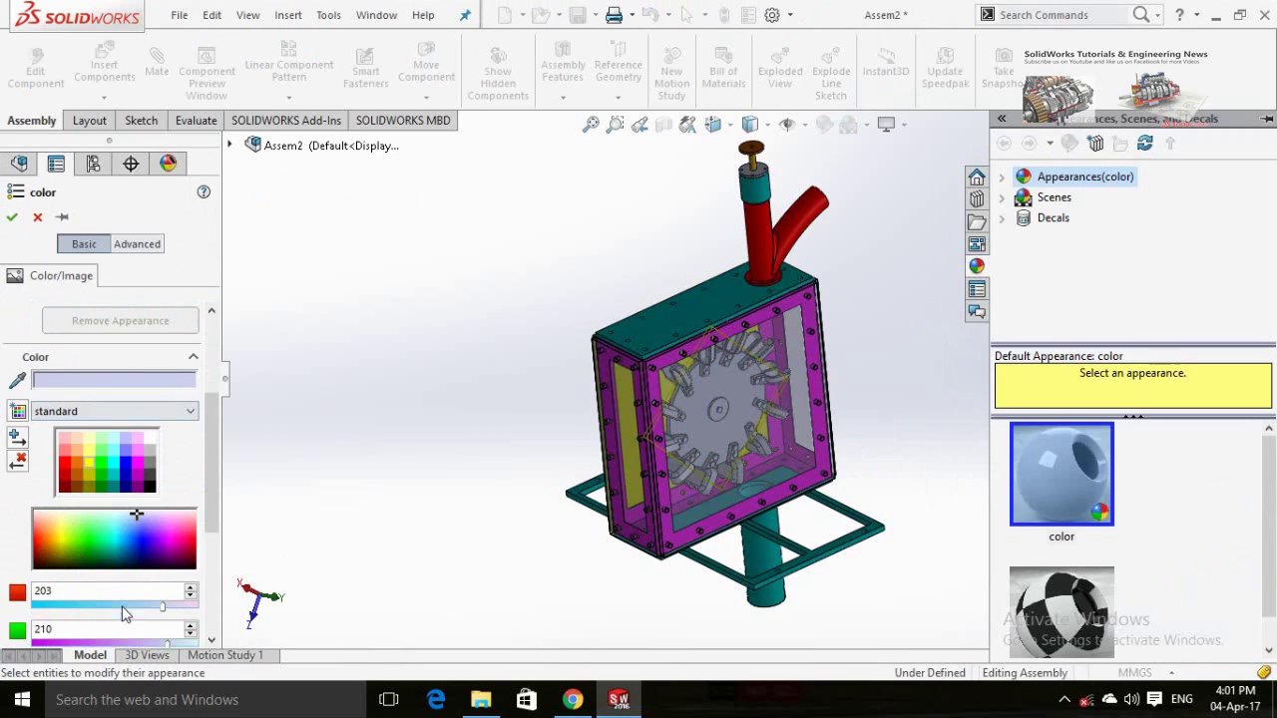
{"action": "left_click", "coordinate": [115, 473]}
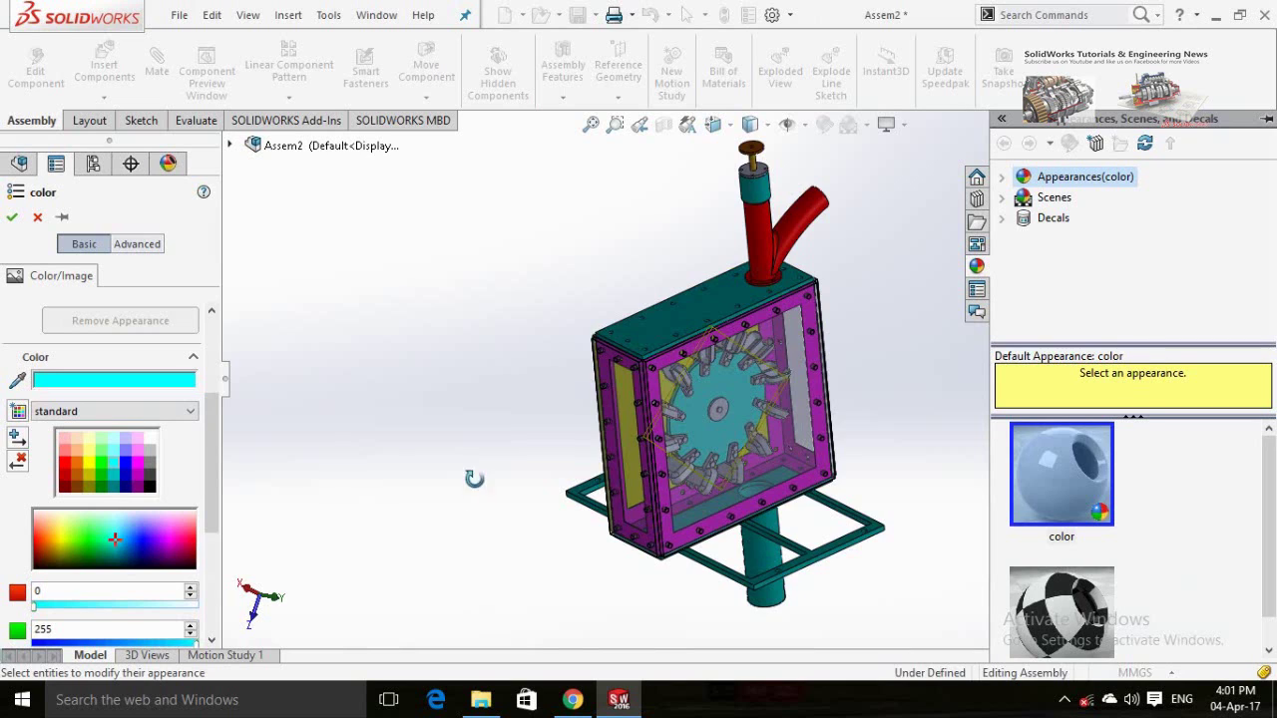
{"action": "middle_click_drag", "start_coordinate": [474, 479], "coordinate": [496, 424]}
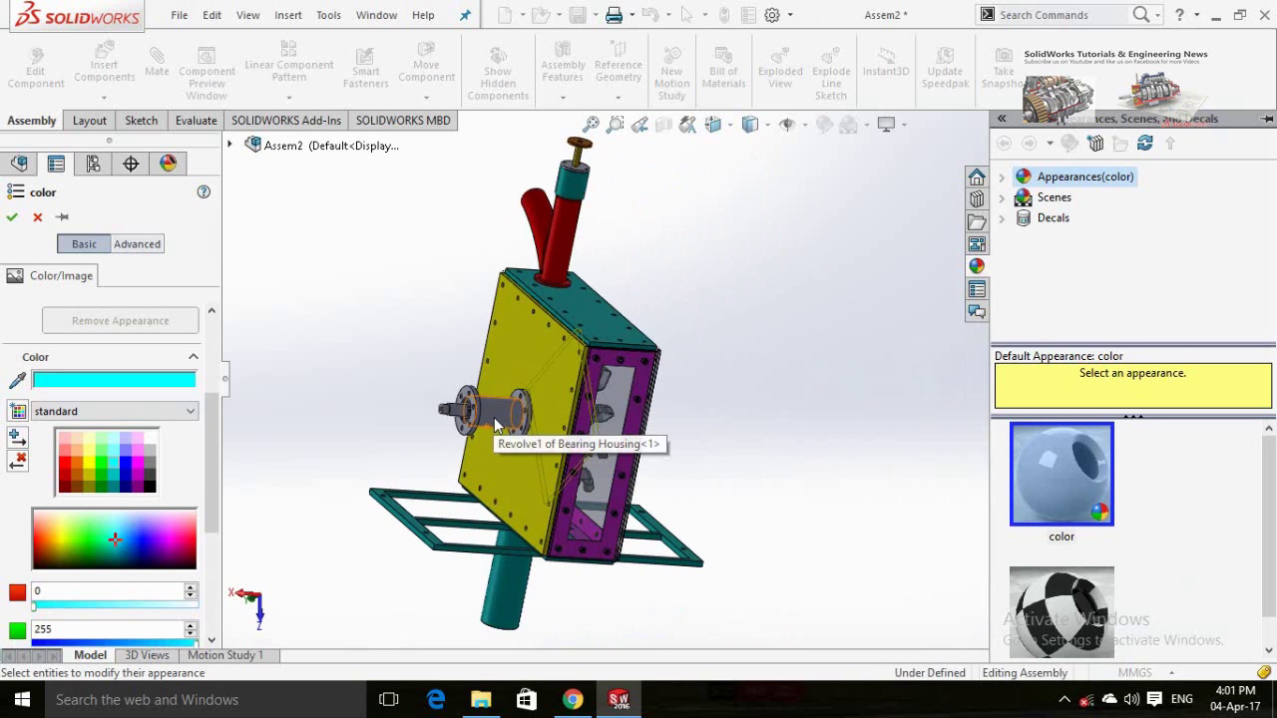
{"action": "left_click", "coordinate": [495, 424]}
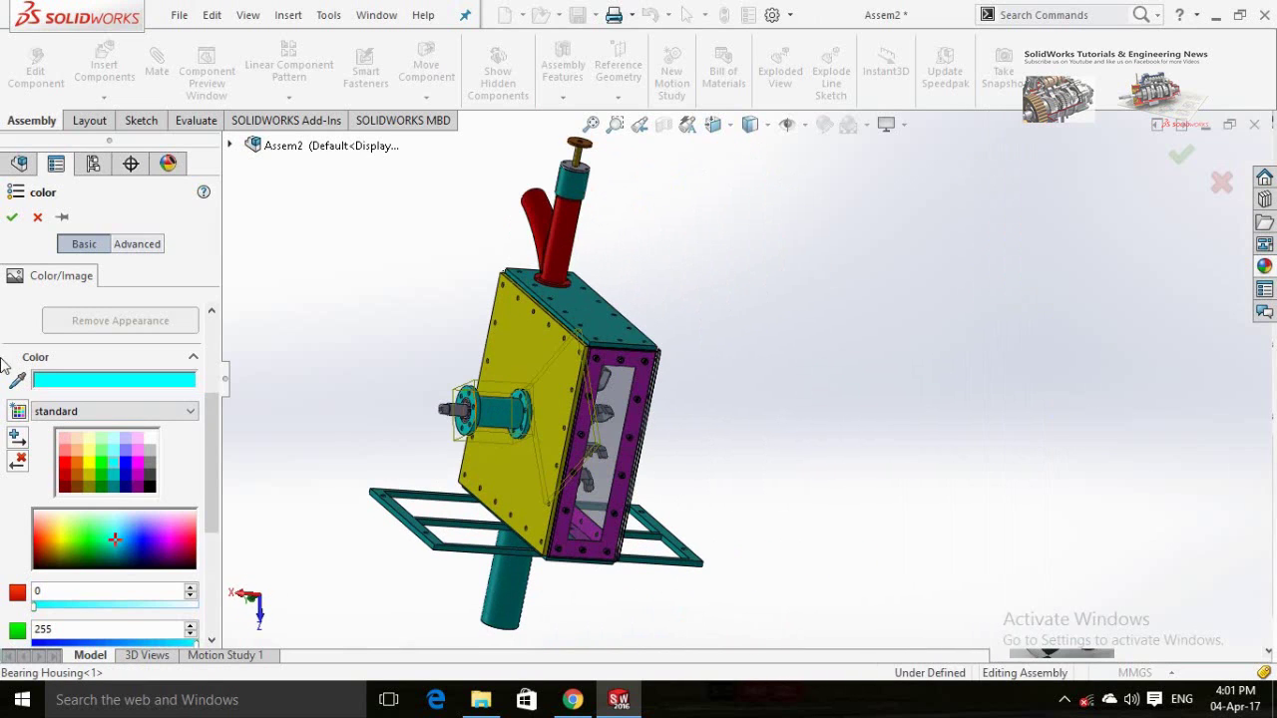
{"action": "left_click", "coordinate": [12, 217]}
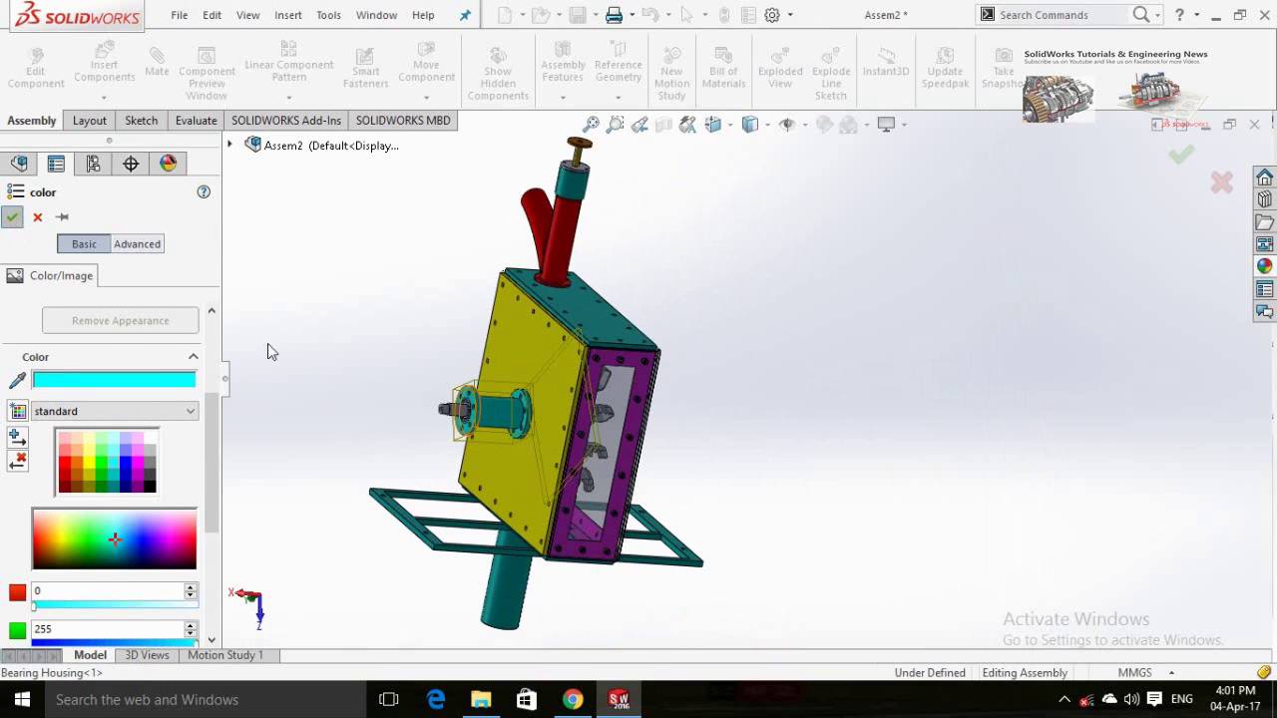
Colour the main shaft blue at component level.
{"action": "left_click", "coordinate": [451, 411]}
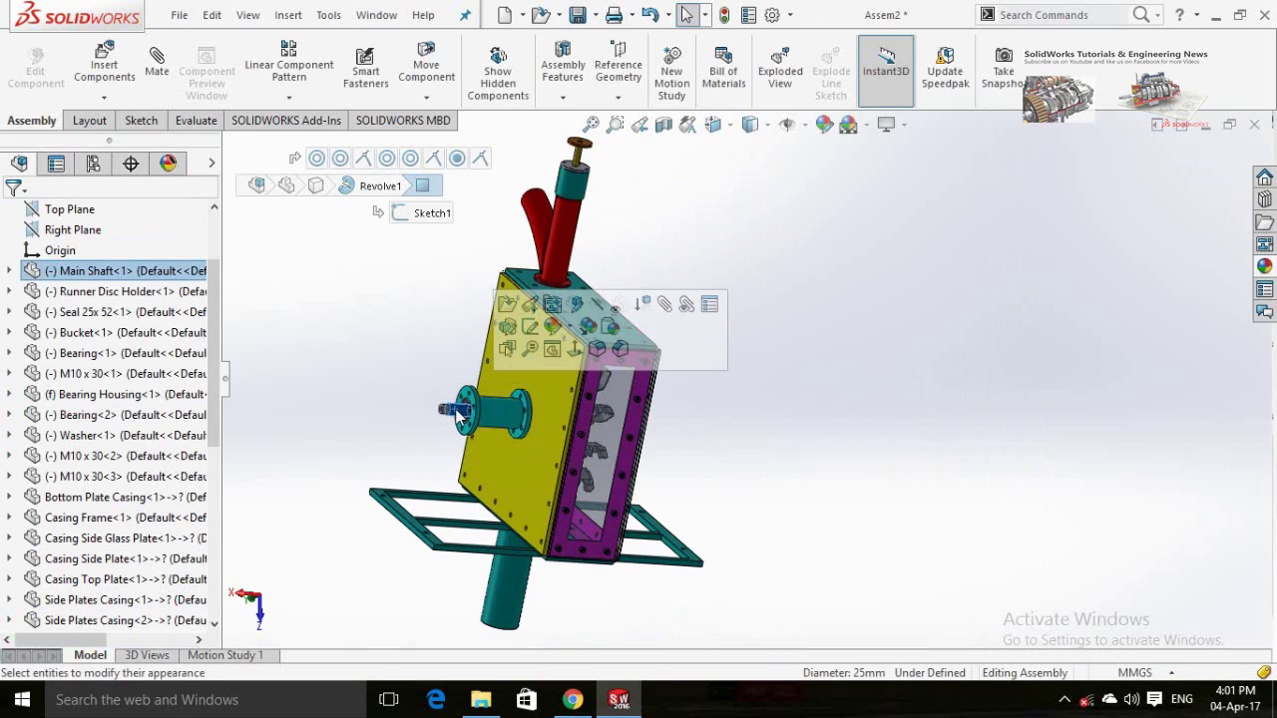
{"action": "left_click", "coordinate": [556, 329]}
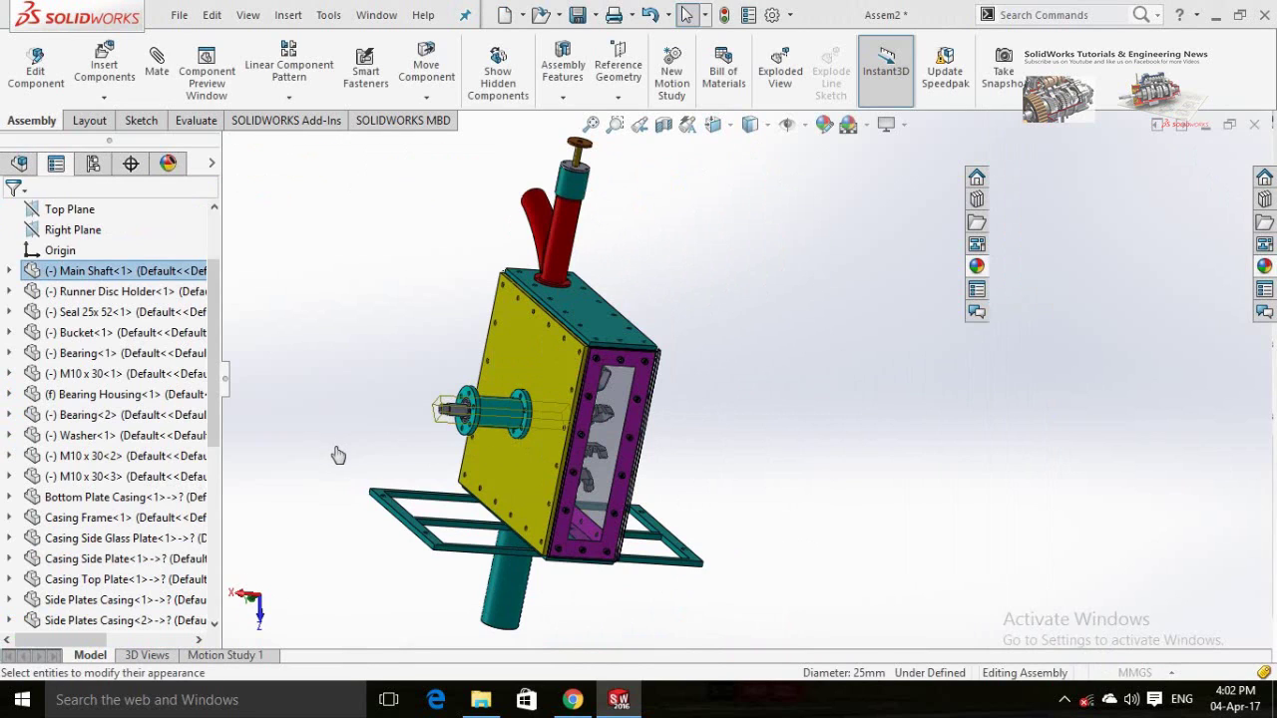
{"action": "scroll", "coordinate": [78, 532], "scroll_direction": "down", "scroll_amount": 3}
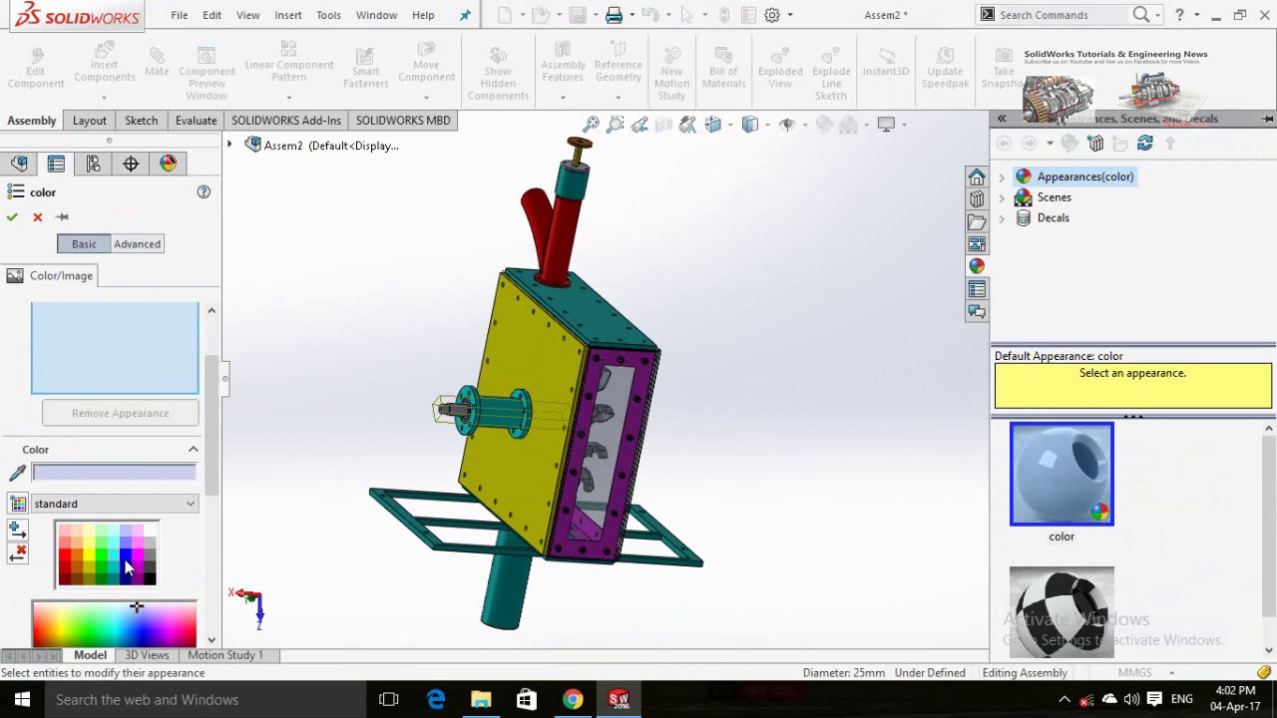
{"action": "left_click", "coordinate": [125, 556]}
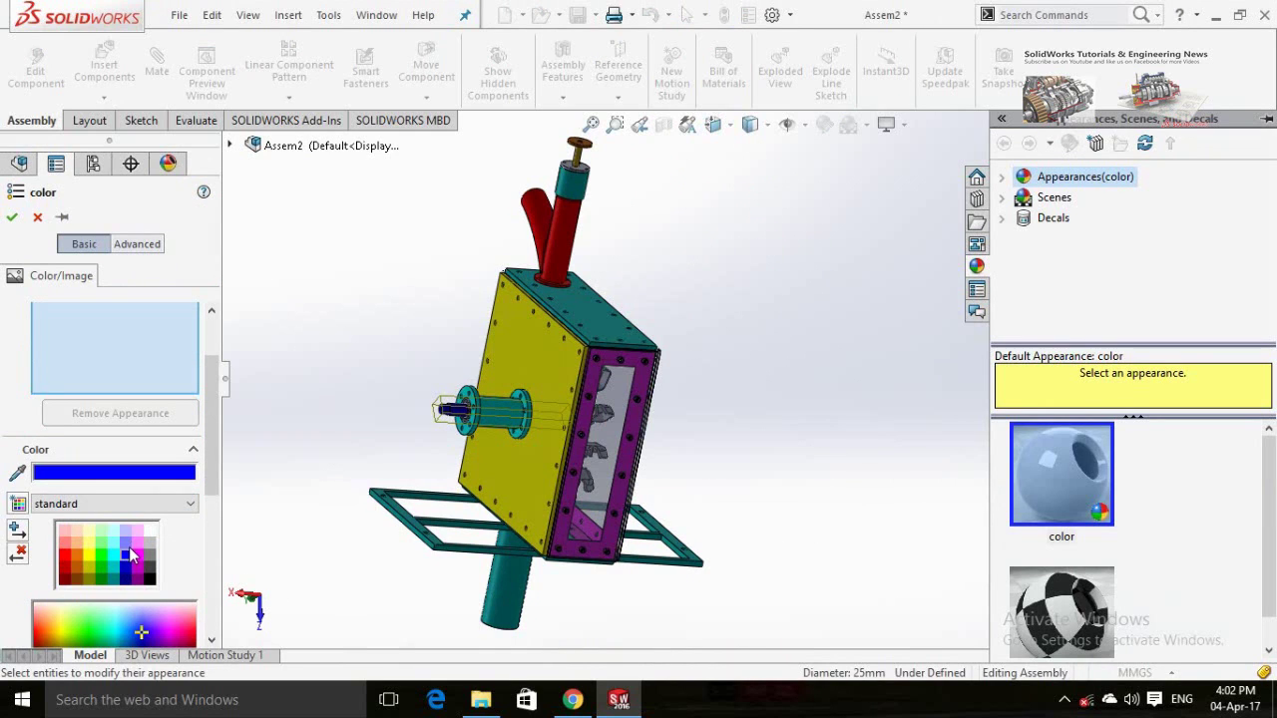
{"action": "left_click", "coordinate": [140, 630]}
{"action": "left_click", "coordinate": [12, 217]}
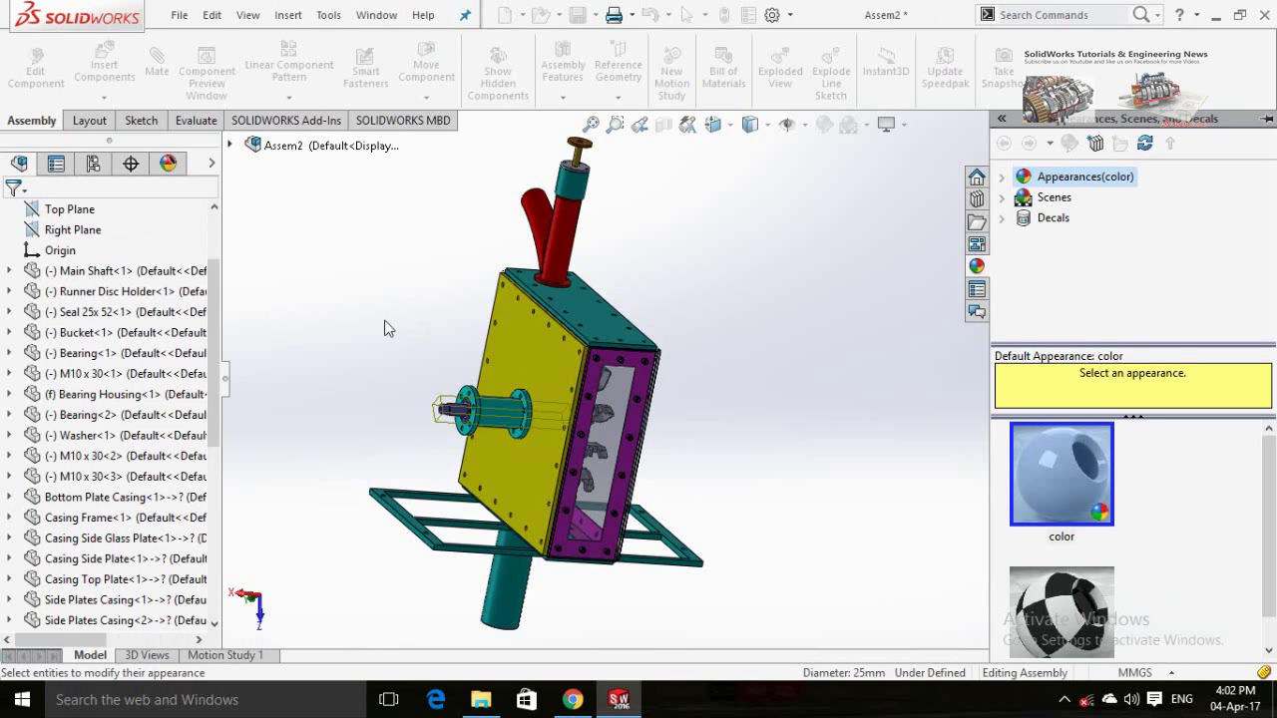
{"action": "middle_click_drag", "start_coordinate": [436, 375], "coordinate": [577, 361]}
{"action": "scroll", "coordinate": [577, 353], "scroll_direction": "down", "scroll_amount": 2}
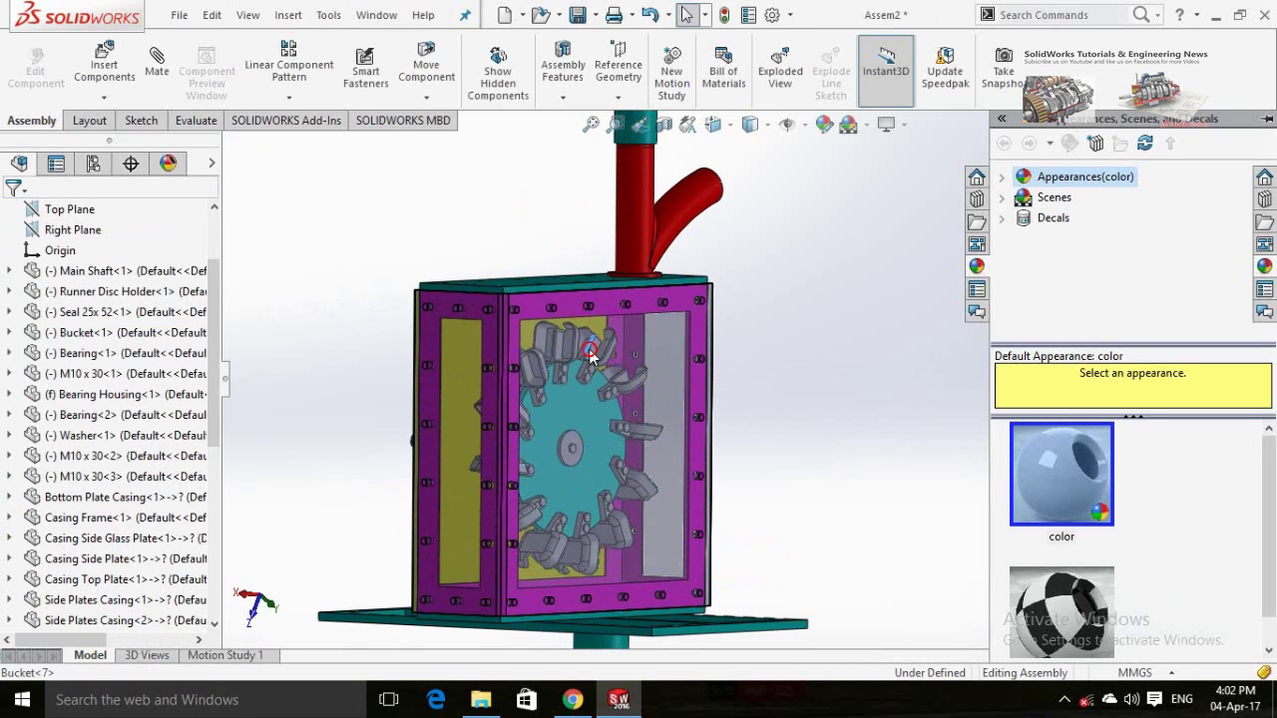
{"action": "left_click", "coordinate": [590, 351]}
{"action": "left_click", "coordinate": [659, 263]}
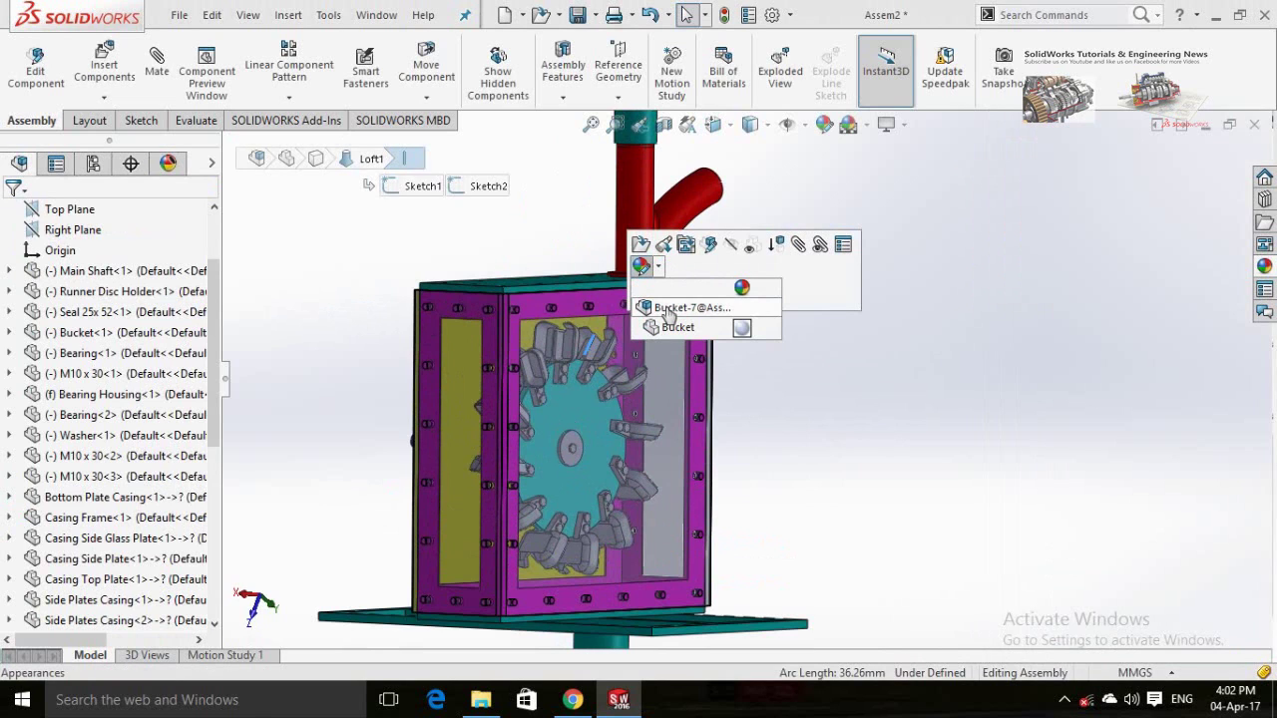
{"action": "left_click", "coordinate": [667, 310]}
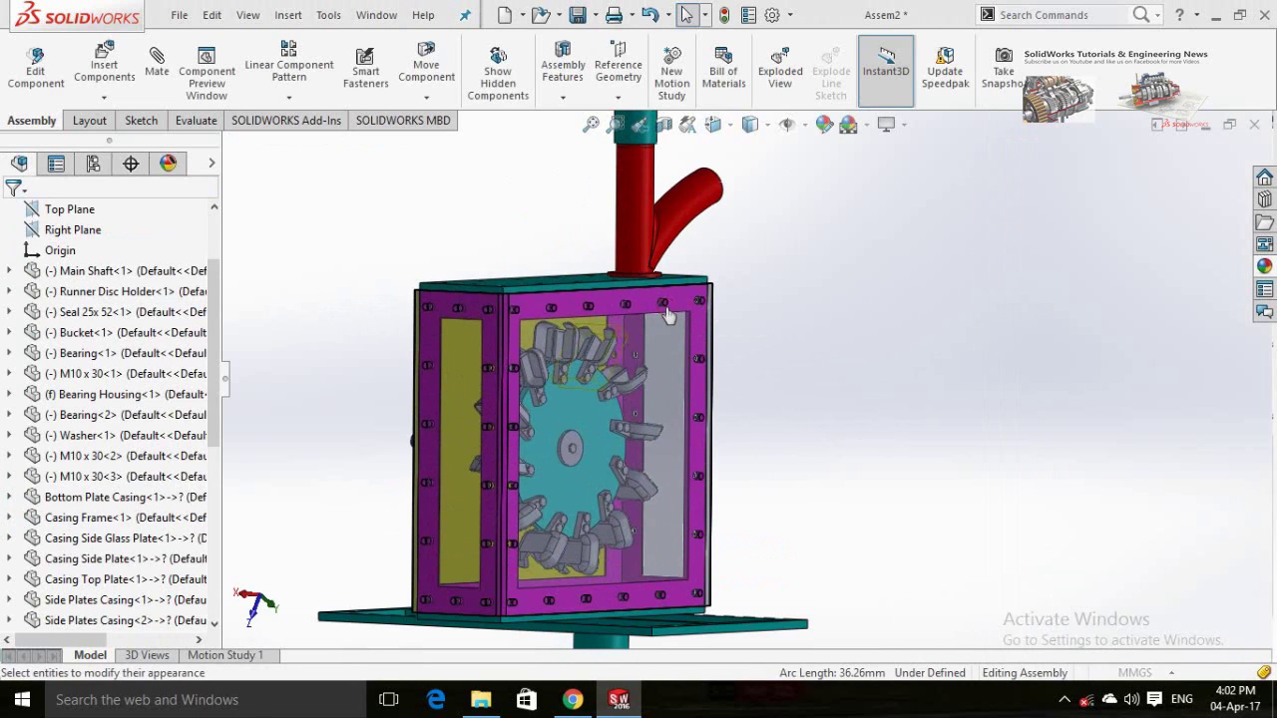
{"action": "left_click_drag", "start_coordinate": [211, 415], "coordinate": [210, 486]}
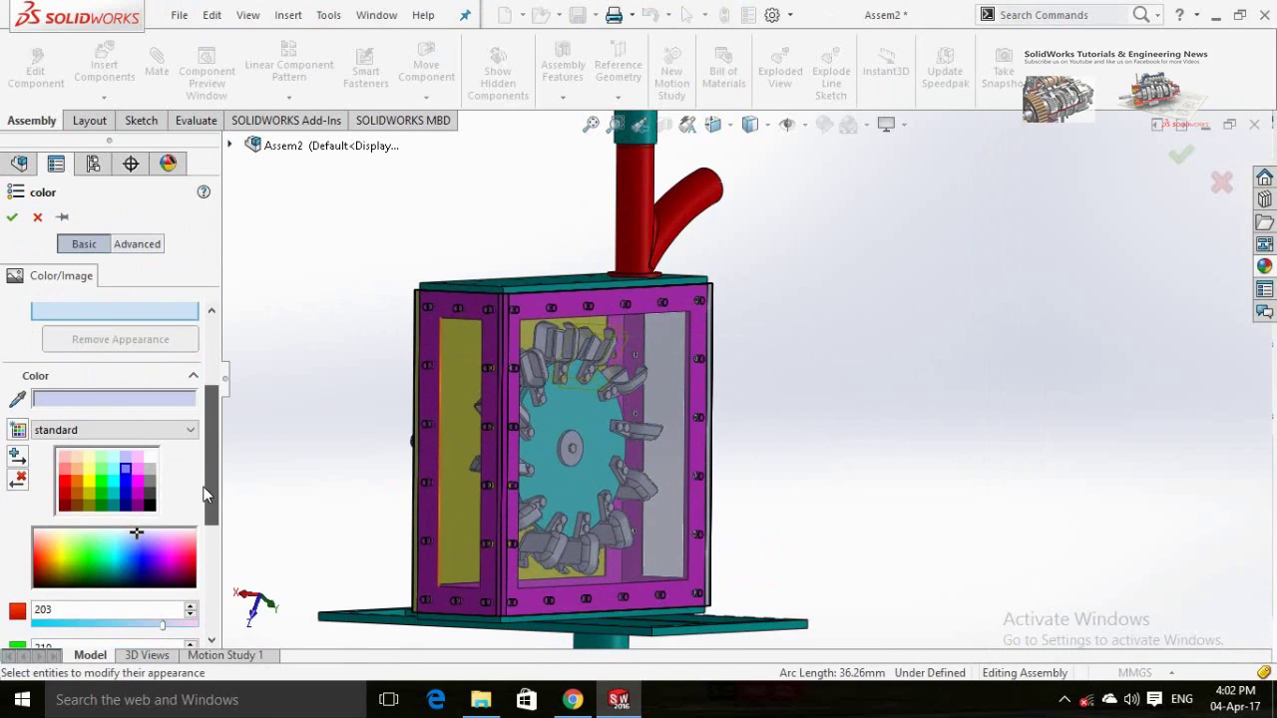
{"action": "left_click", "coordinate": [123, 470]}
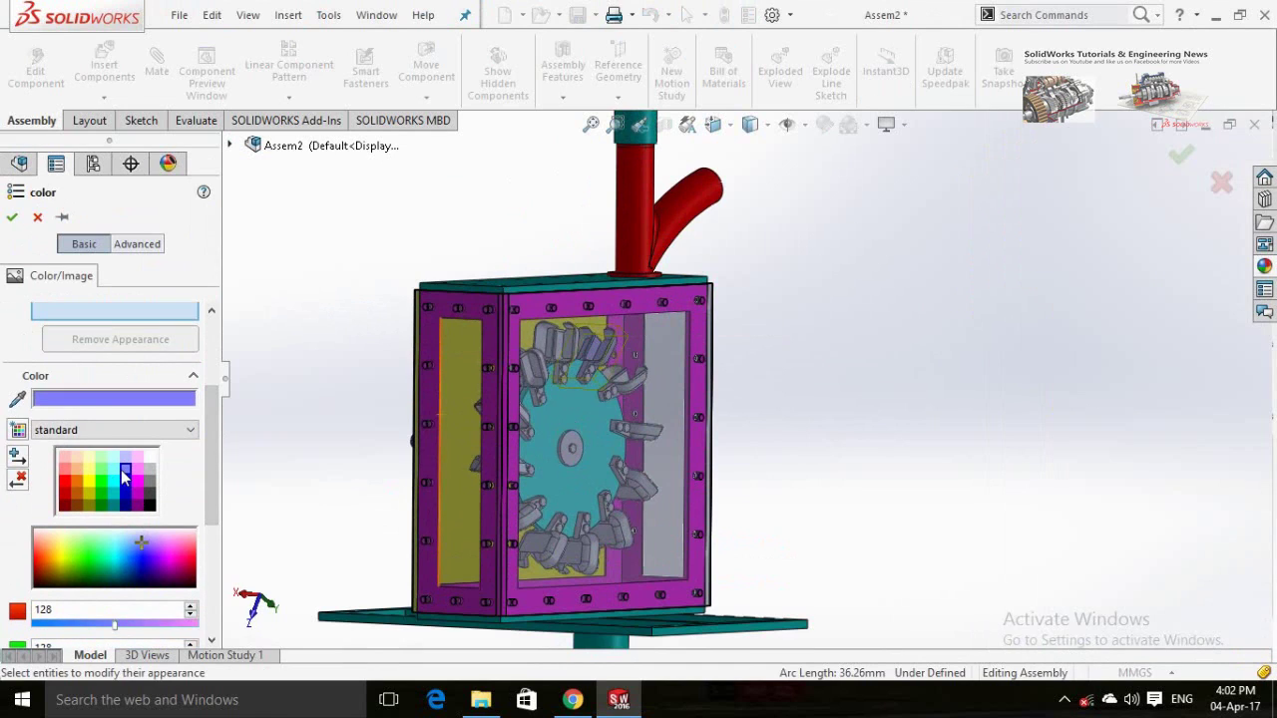
{"action": "left_click", "coordinate": [587, 561]}
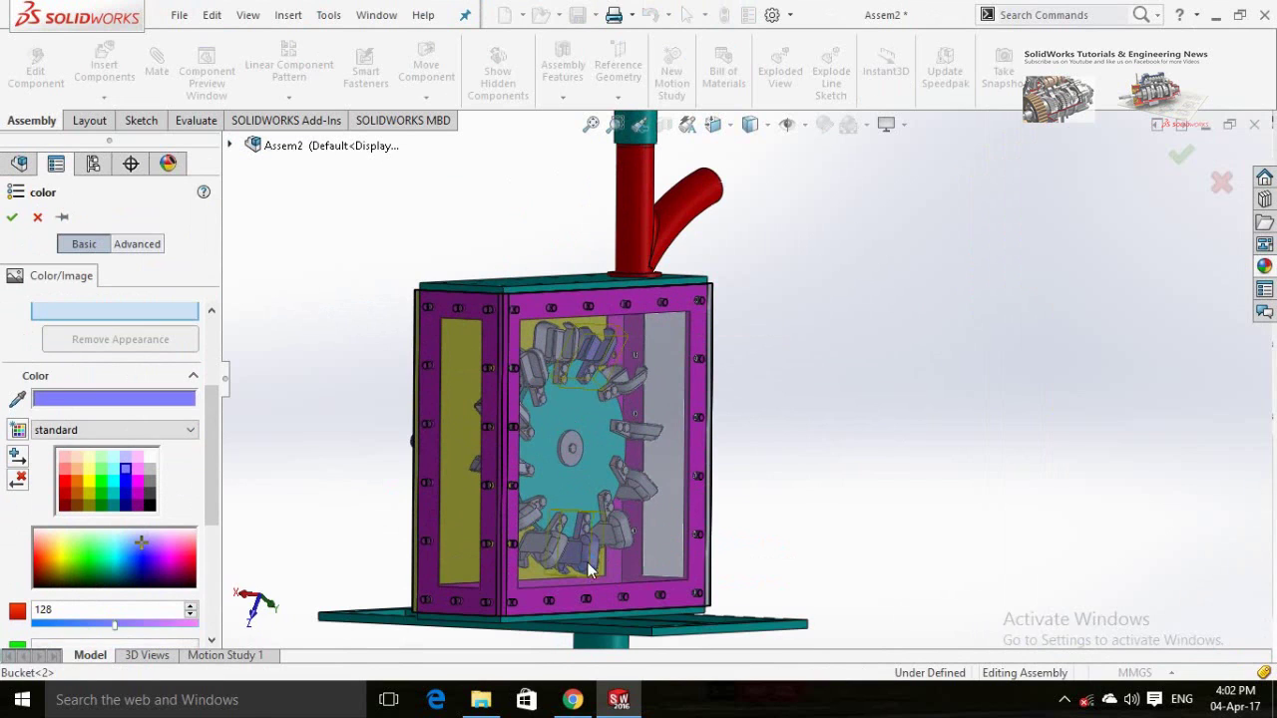
{"action": "left_click", "coordinate": [37, 216]}
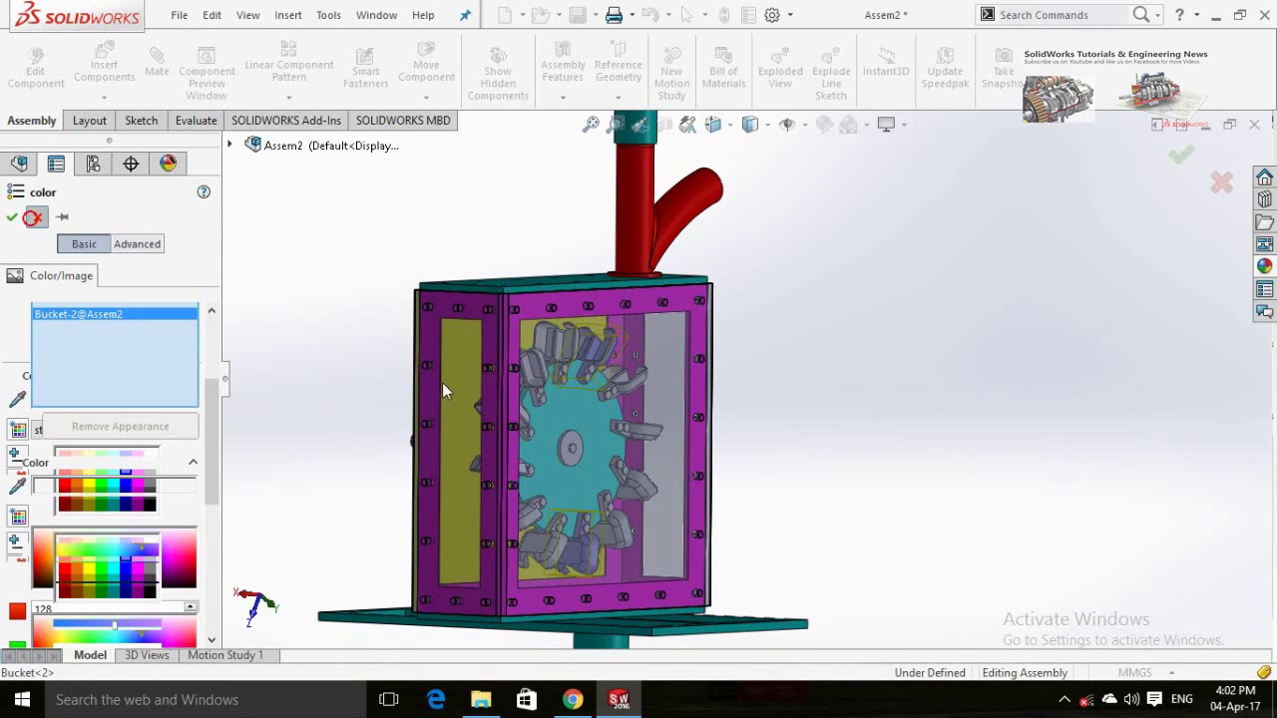
Colour the Bucket part light violet-blue at part level so that all runner buckets share the colour.
{"action": "left_click", "coordinate": [540, 367]}
{"action": "left_click", "coordinate": [607, 284]}
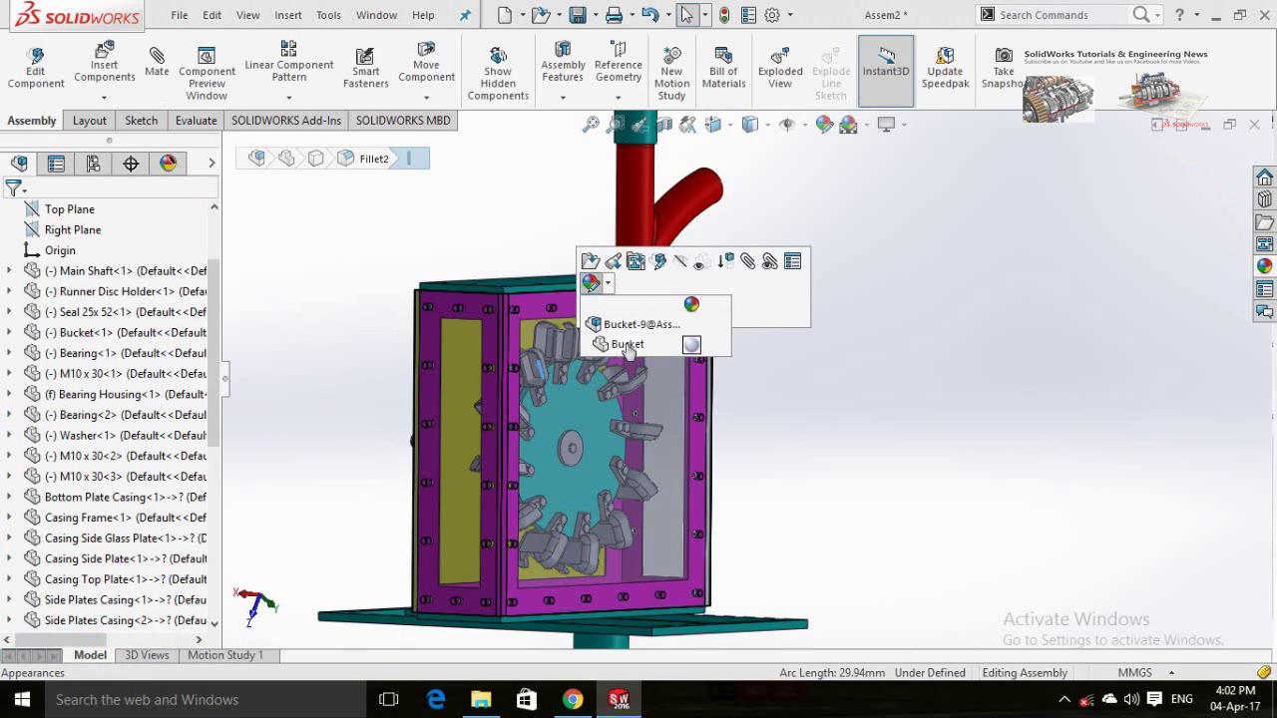
{"action": "left_click", "coordinate": [627, 345]}
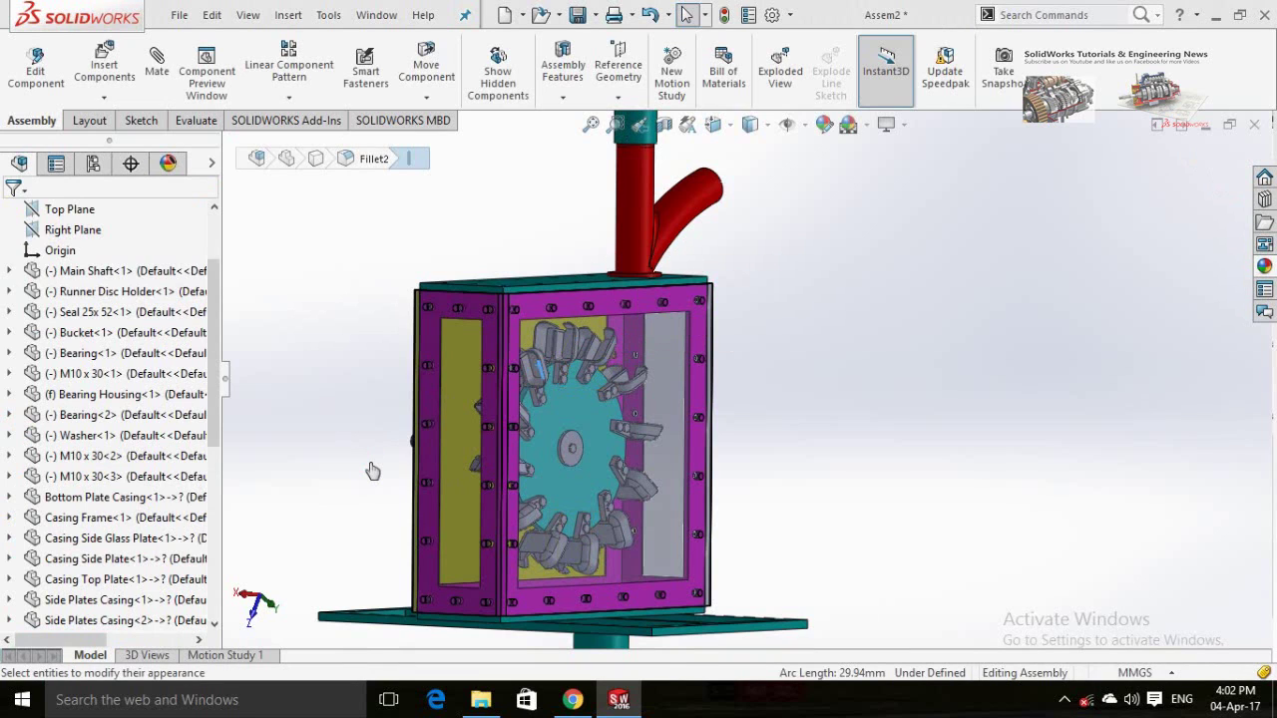
{"action": "scroll", "coordinate": [140, 606], "scroll_direction": "down", "scroll_amount": 3}
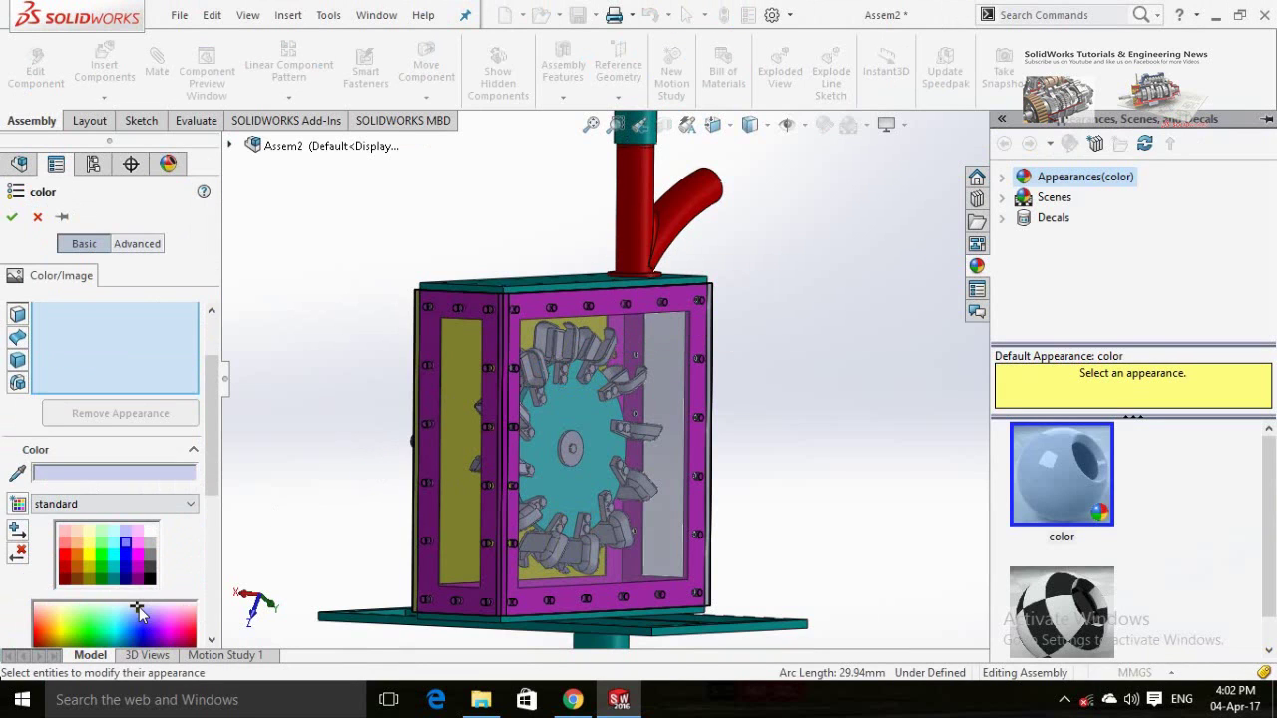
{"action": "left_click", "coordinate": [126, 543]}
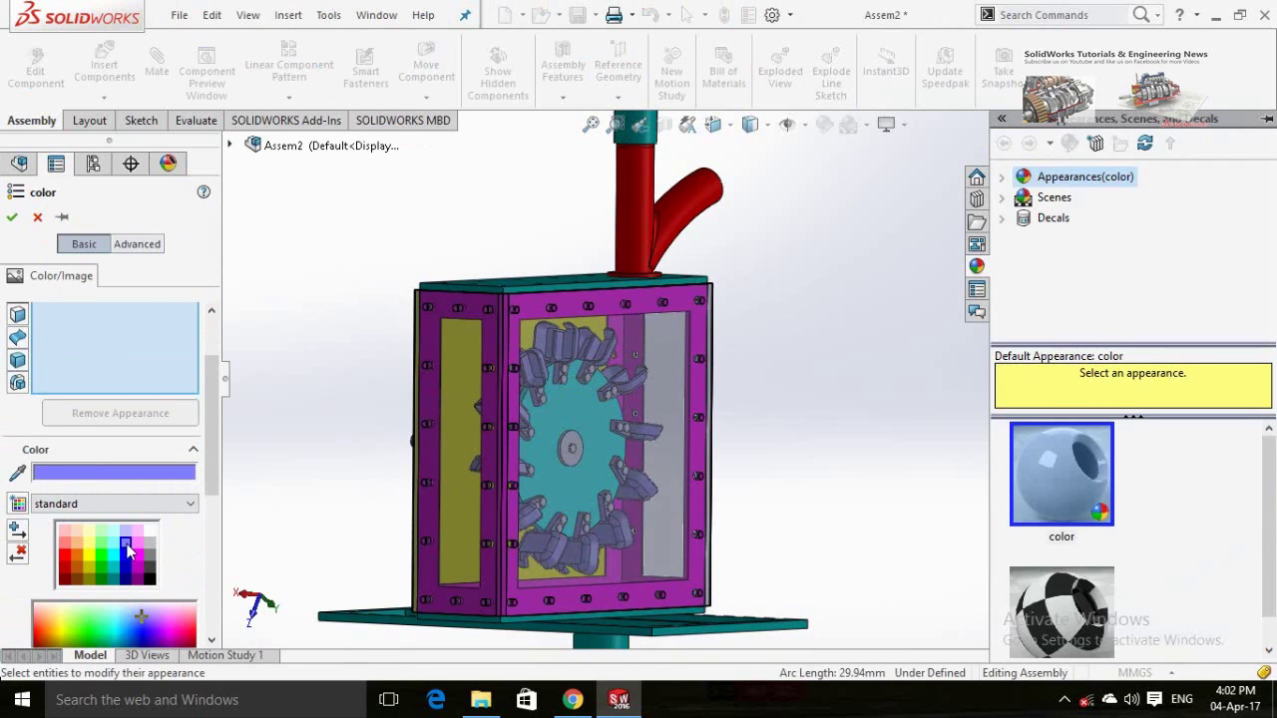
{"action": "left_click", "coordinate": [12, 217]}
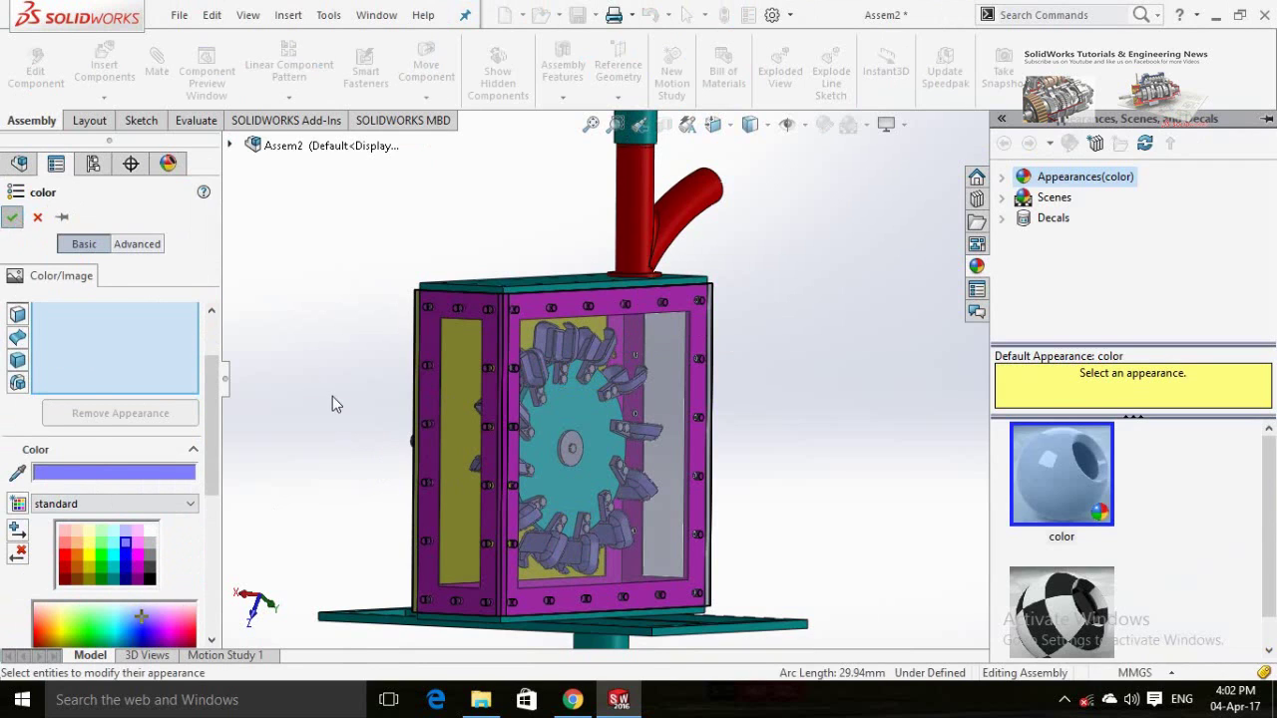
Examine the coloured turbine assembly from several angles and close up, including the runner buckets inside the casing.
{"action": "middle_click_drag", "start_coordinate": [372, 457], "coordinate": [374, 424]}
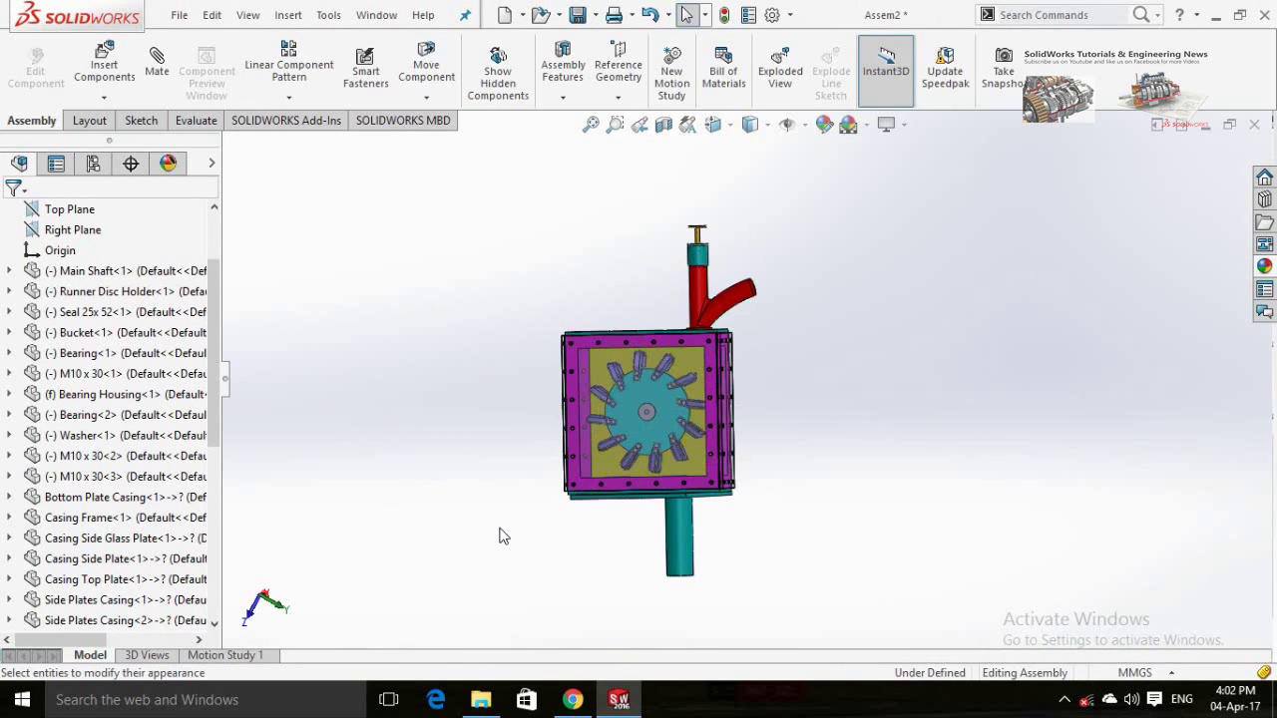
{"action": "scroll", "coordinate": [529, 399], "scroll_direction": "down", "scroll_amount": 5}
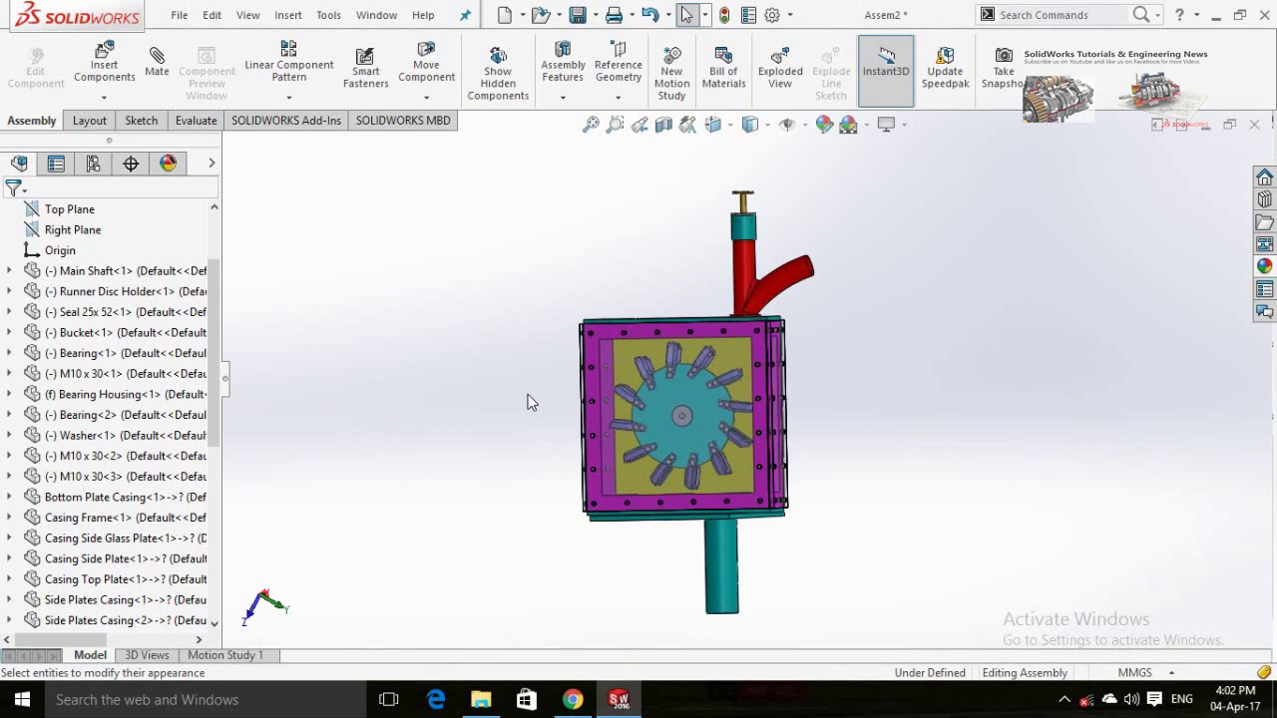
{"action": "middle_click_drag", "start_coordinate": [548, 455], "coordinate": [560, 497]}
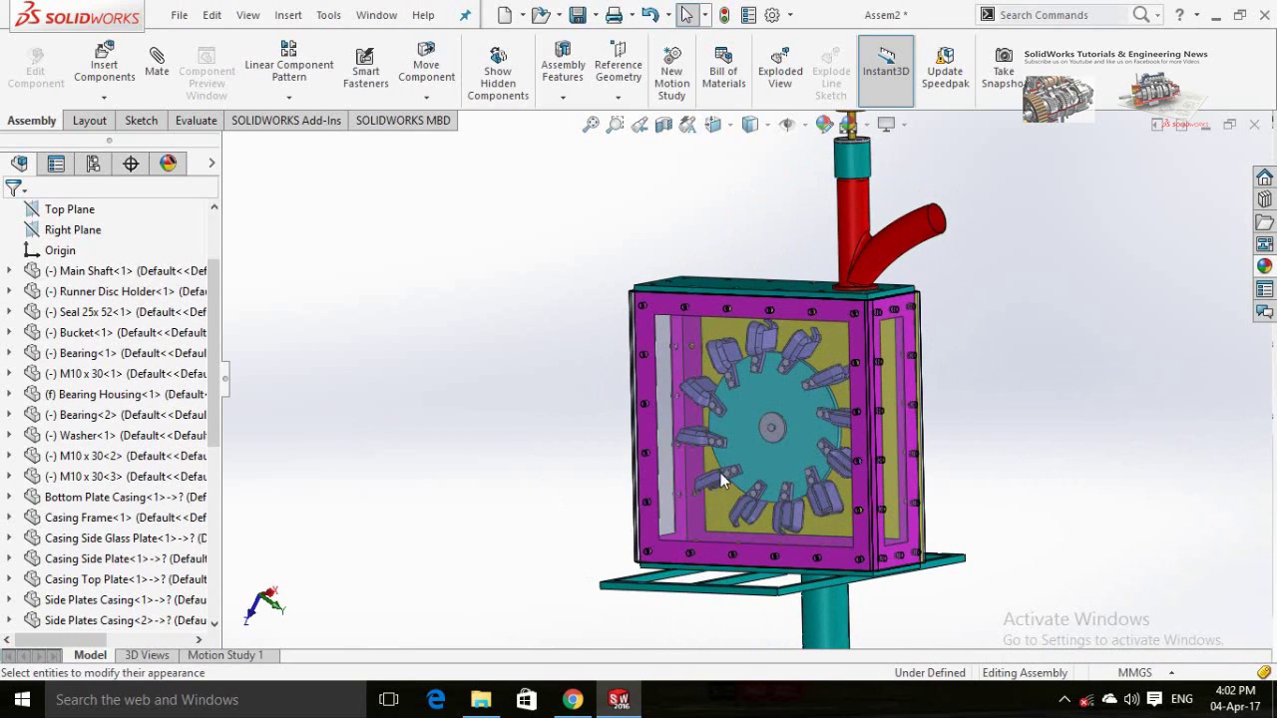
{"action": "mouse_move", "coordinate": [1020, 489]}
{"action": "middle_mouse_down"}
{"action": "mouse_move", "coordinate": [917, 494]}
{"action": "mouse_move", "coordinate": [1031, 502]}
{"action": "middle_mouse_up"}
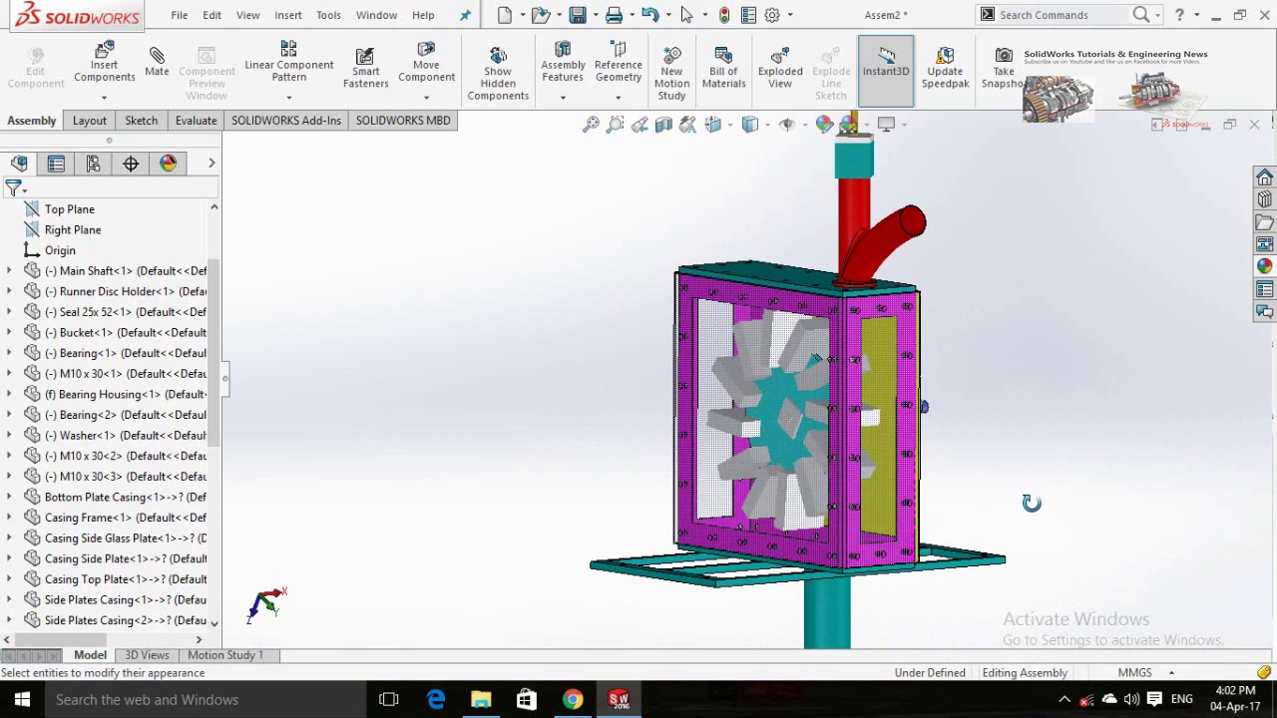
{"action": "scroll", "coordinate": [680, 422], "scroll_direction": "down", "scroll_amount": 2}
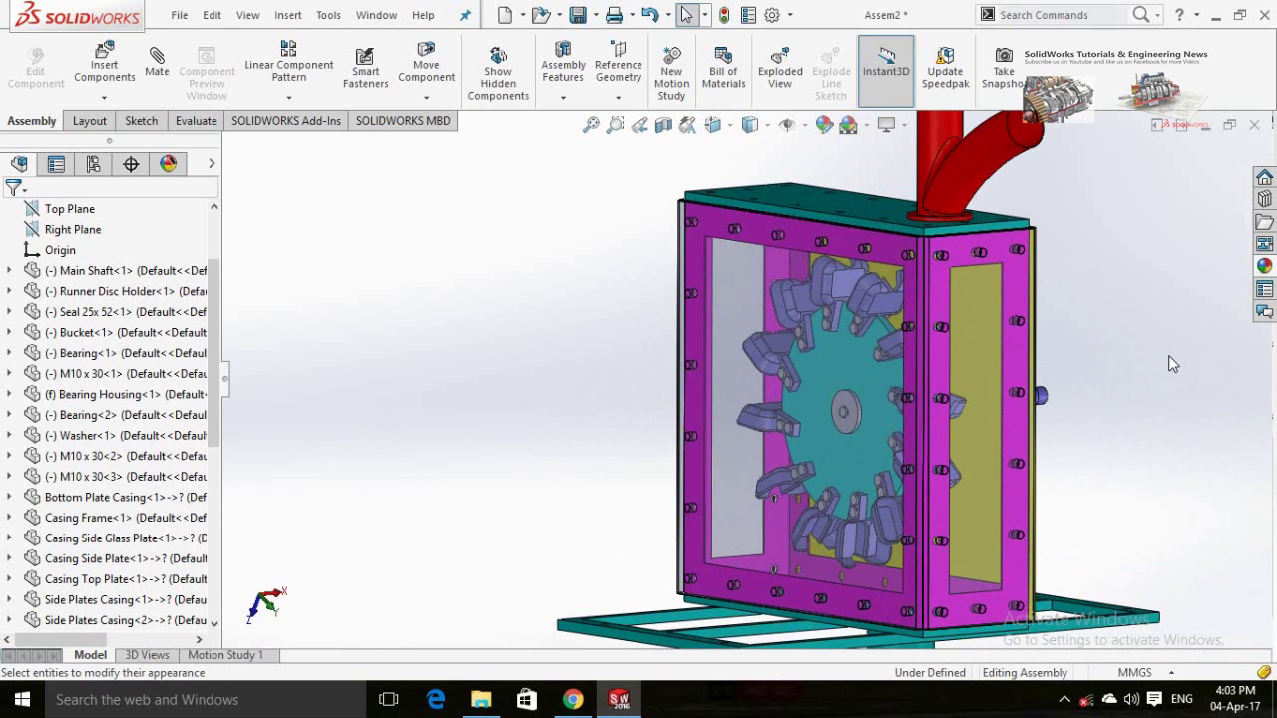
{"action": "scroll", "coordinate": [1169, 357], "scroll_direction": "down", "scroll_amount": 2}
{"action": "scroll", "coordinate": [1158, 364], "scroll_direction": "up", "scroll_amount": 4}
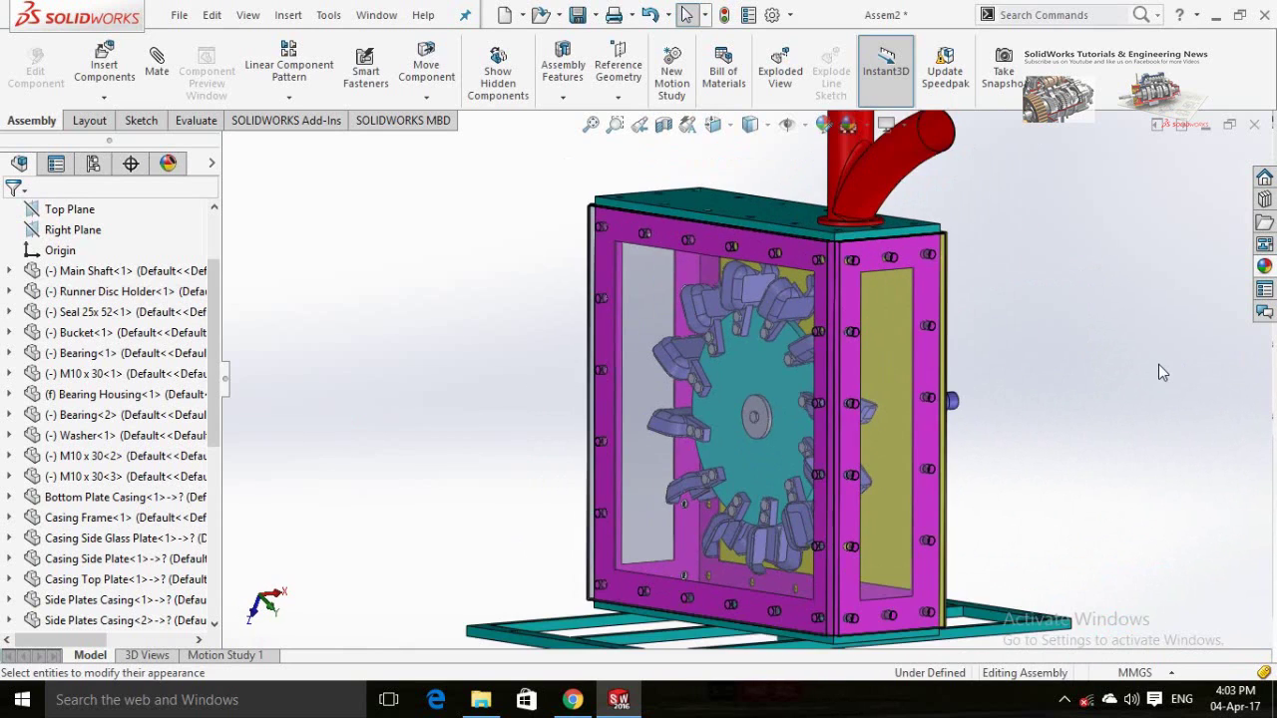
{"action": "middle_click_drag", "start_coordinate": [1006, 392], "coordinate": [738, 469]}
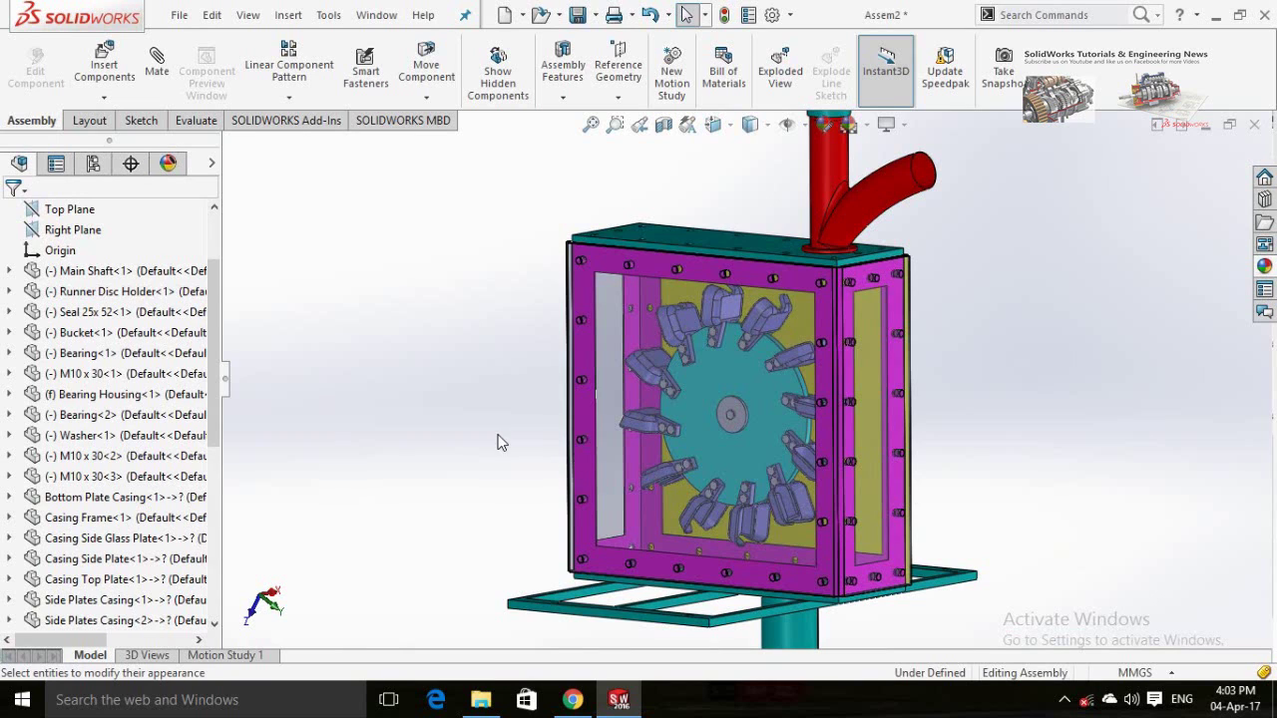
{"action": "scroll", "coordinate": [895, 436], "scroll_direction": "down", "scroll_amount": 3}
{"action": "scroll", "coordinate": [915, 410], "scroll_direction": "down", "scroll_amount": 2}
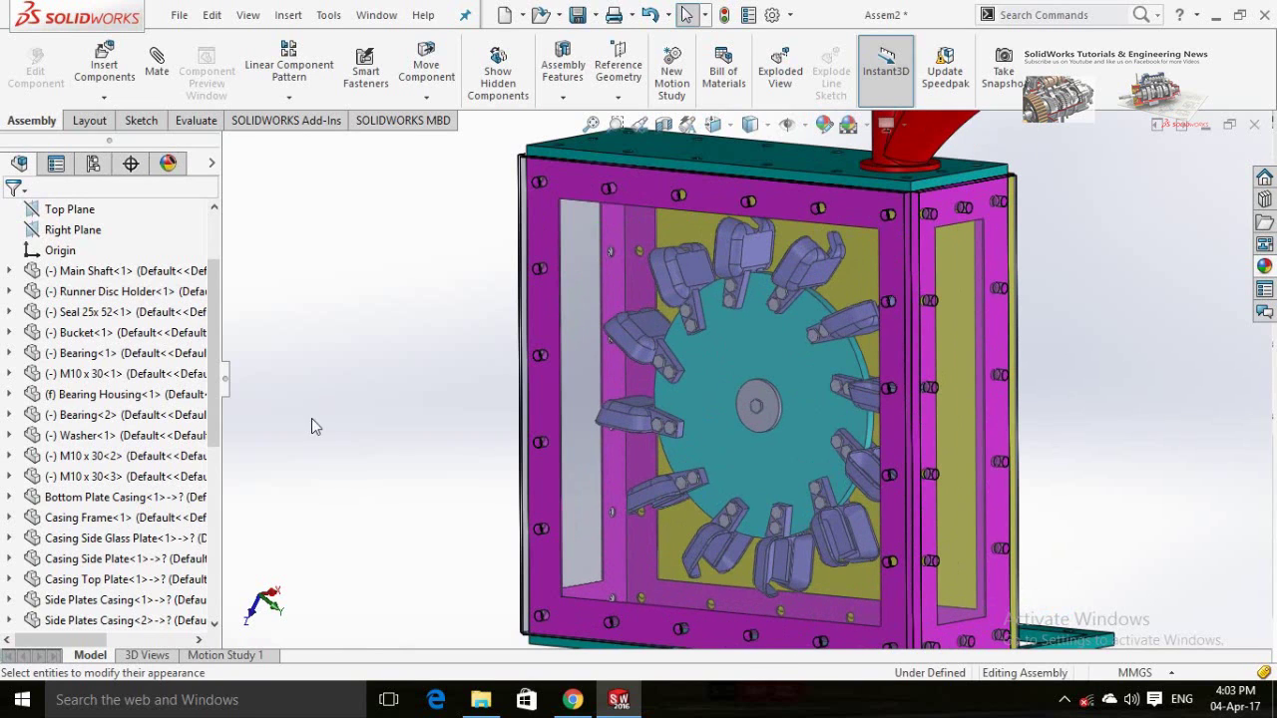